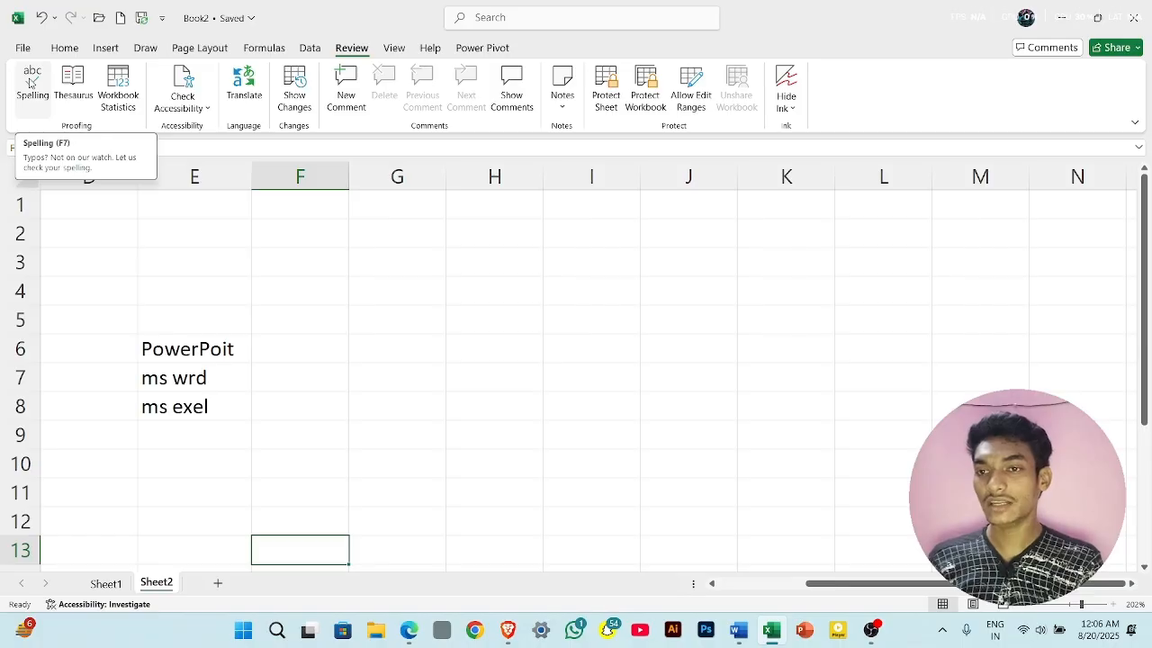
- Run the spelling check starting at cell E6 and correct "PowerPoit" to "PowerPoint"
{"action": "left_click", "coordinate": [221, 341]}
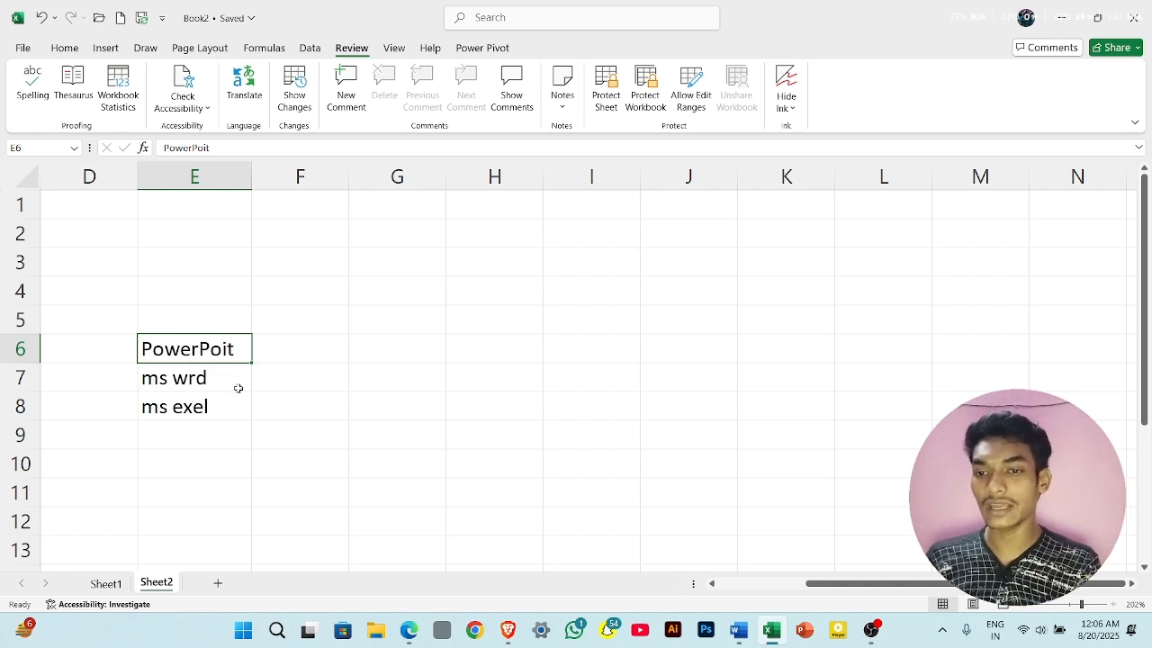
{"action": "left_click", "coordinate": [30, 90]}
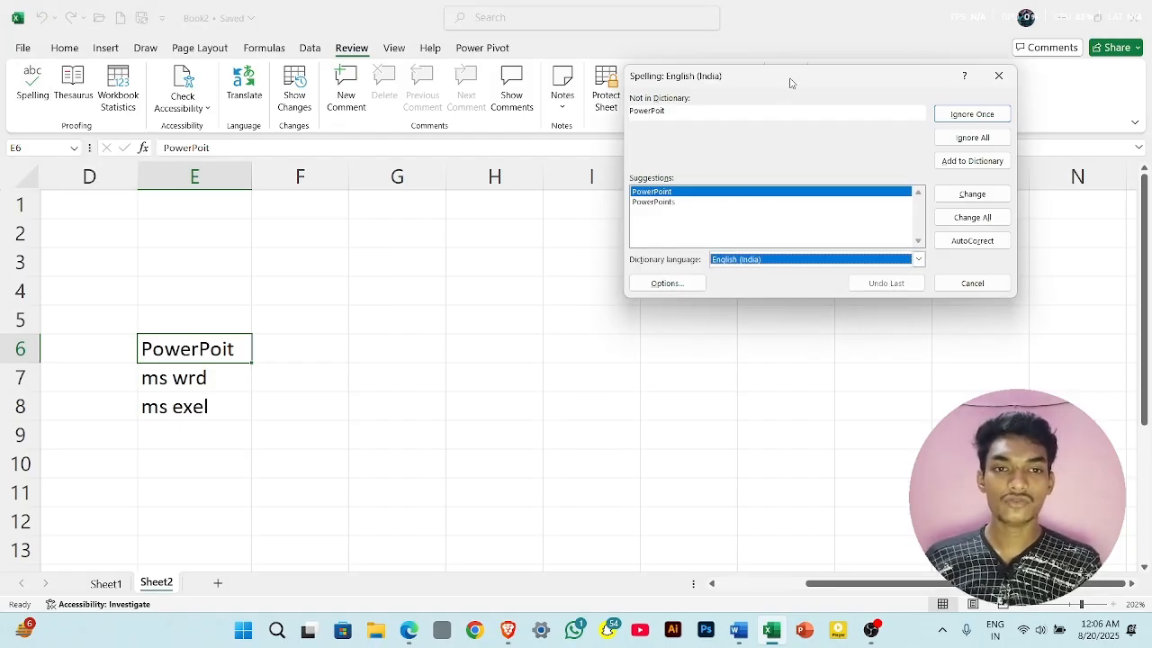
{"action": "left_click_drag", "start_coordinate": [789, 82], "coordinate": [546, 233]}
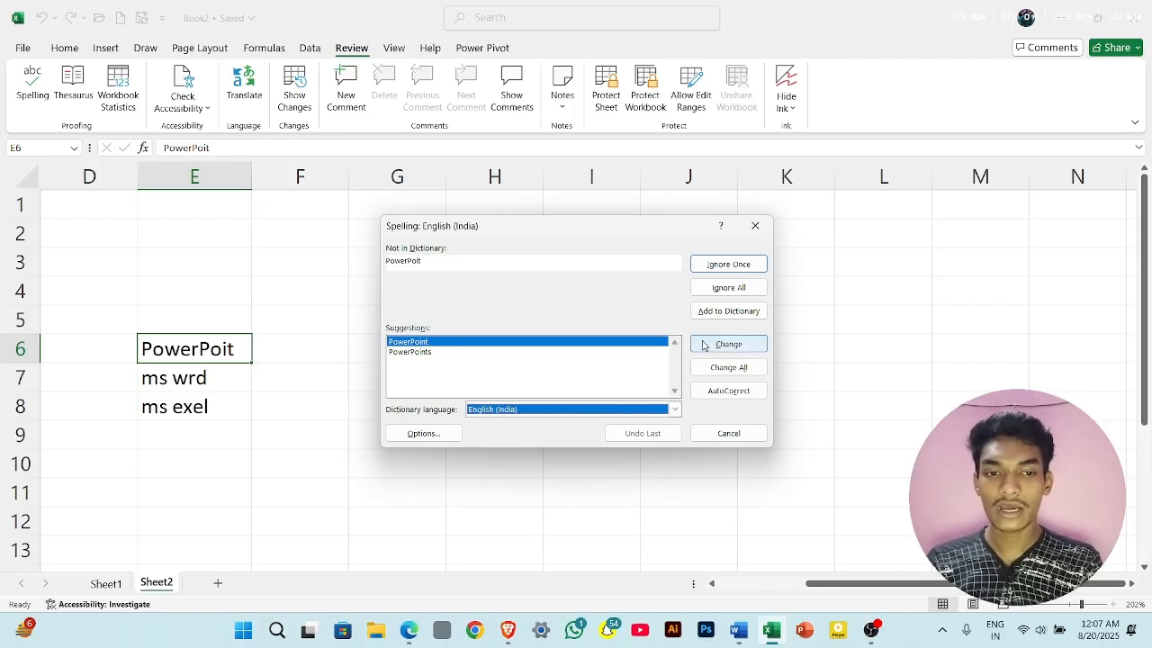
{"action": "left_click", "coordinate": [733, 347]}
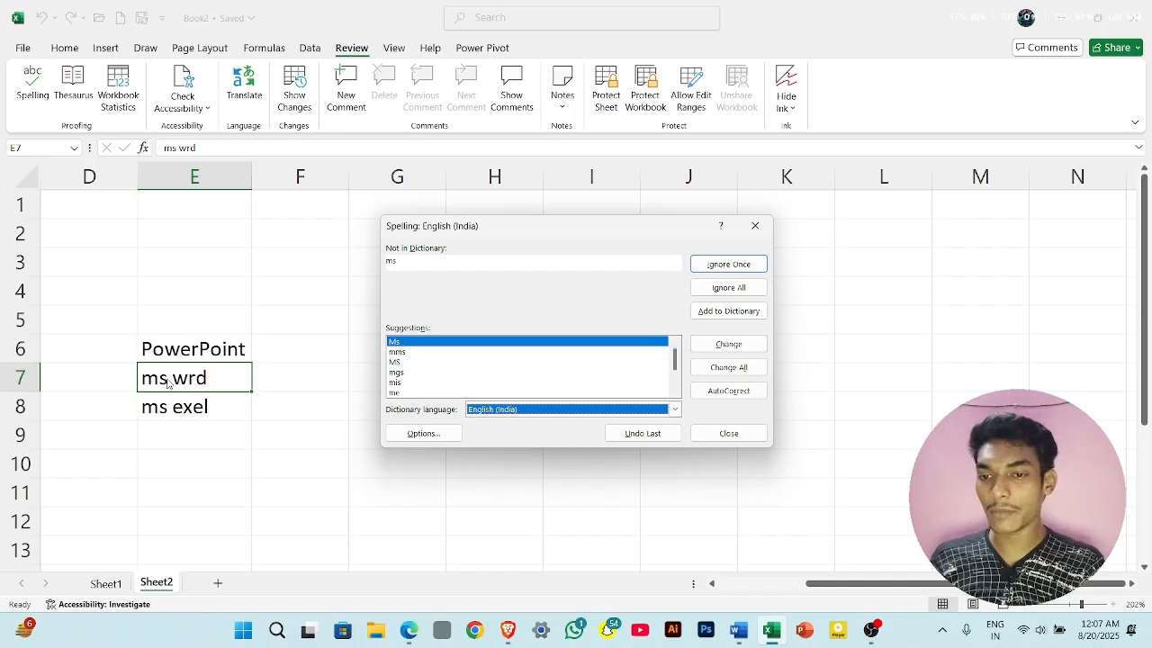
- Correct cell E7 in the spelling check by replacing "ms" with "Ms" and "wrd" with "word"
{"action": "left_click", "coordinate": [556, 346]}
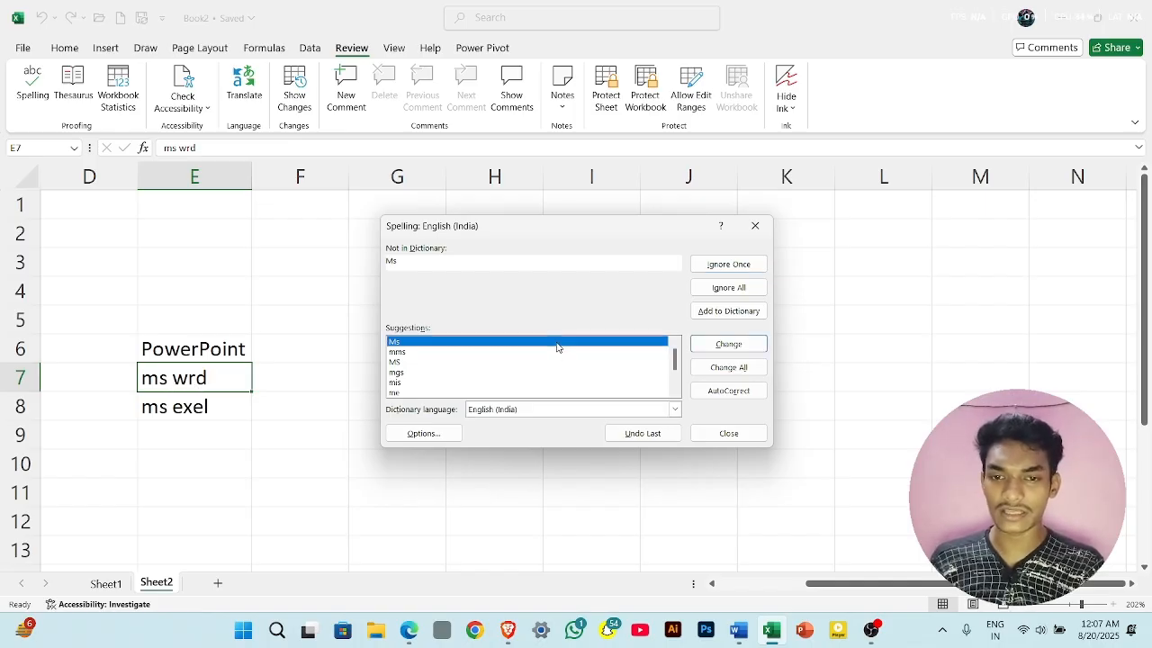
{"action": "left_click", "coordinate": [712, 346]}
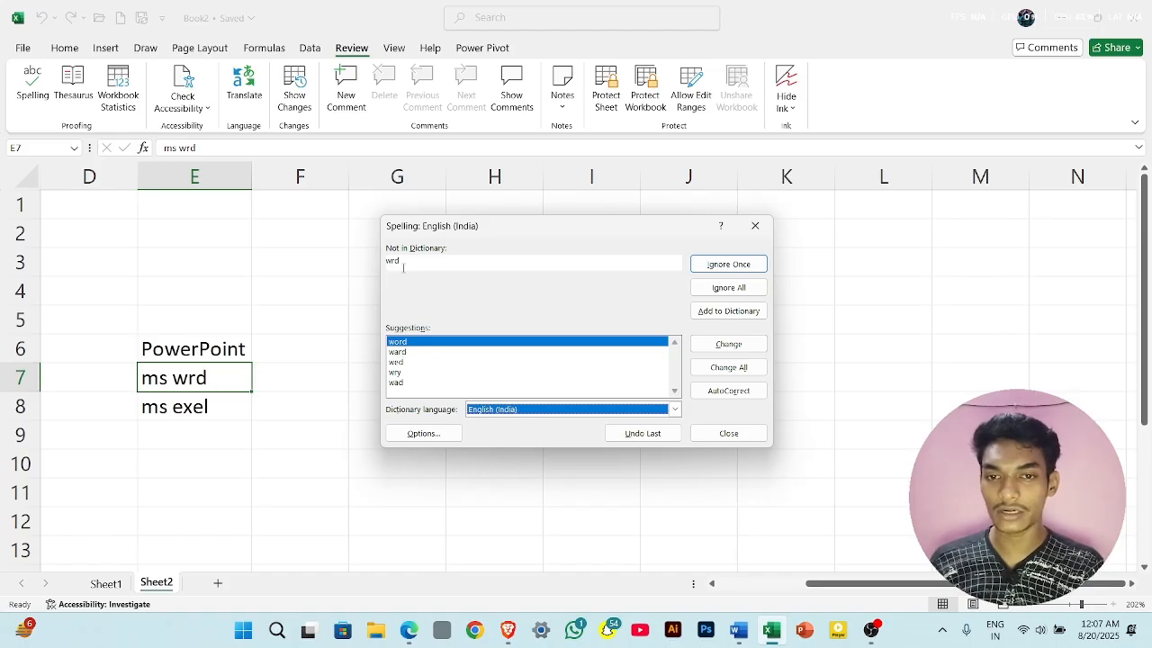
{"action": "left_click", "coordinate": [427, 345]}
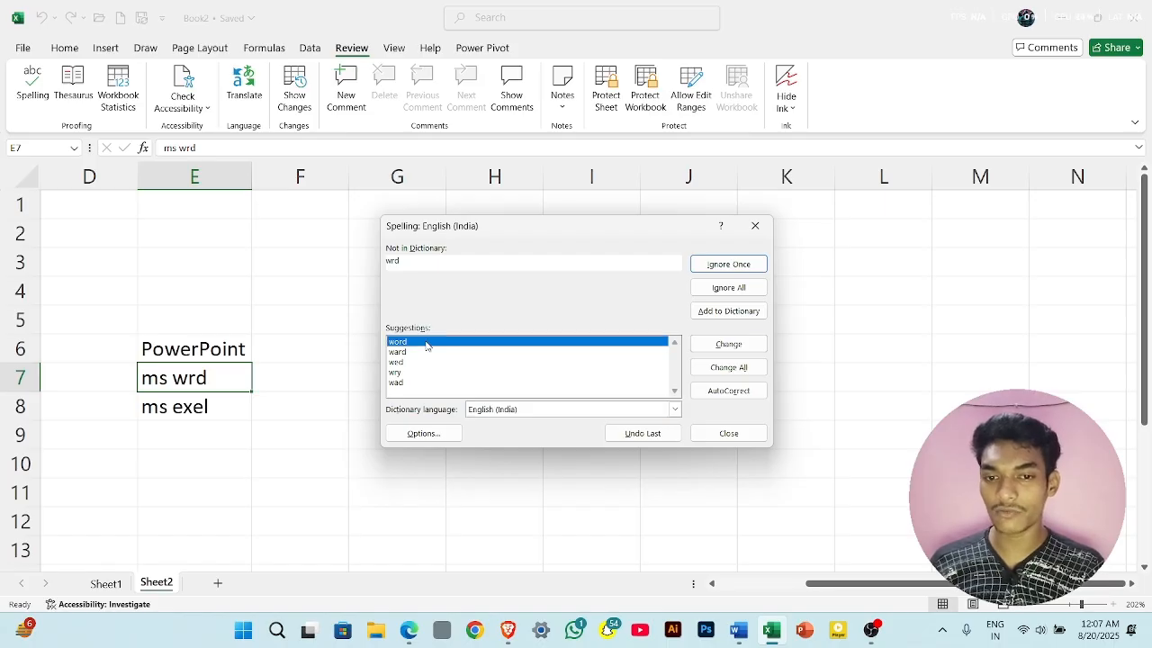
{"action": "left_click", "coordinate": [736, 350]}
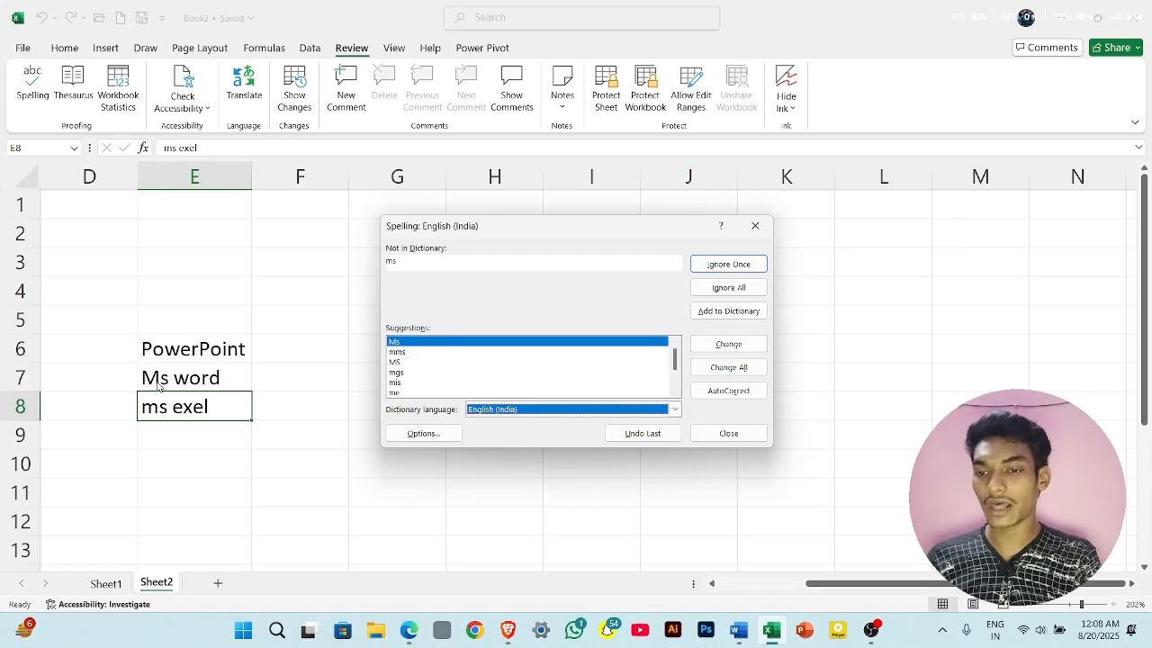
- Correct cell E8 by replacing "ms" with "MS" and "exel" with "excel", and finish the spelling check
{"action": "left_click", "coordinate": [406, 362]}
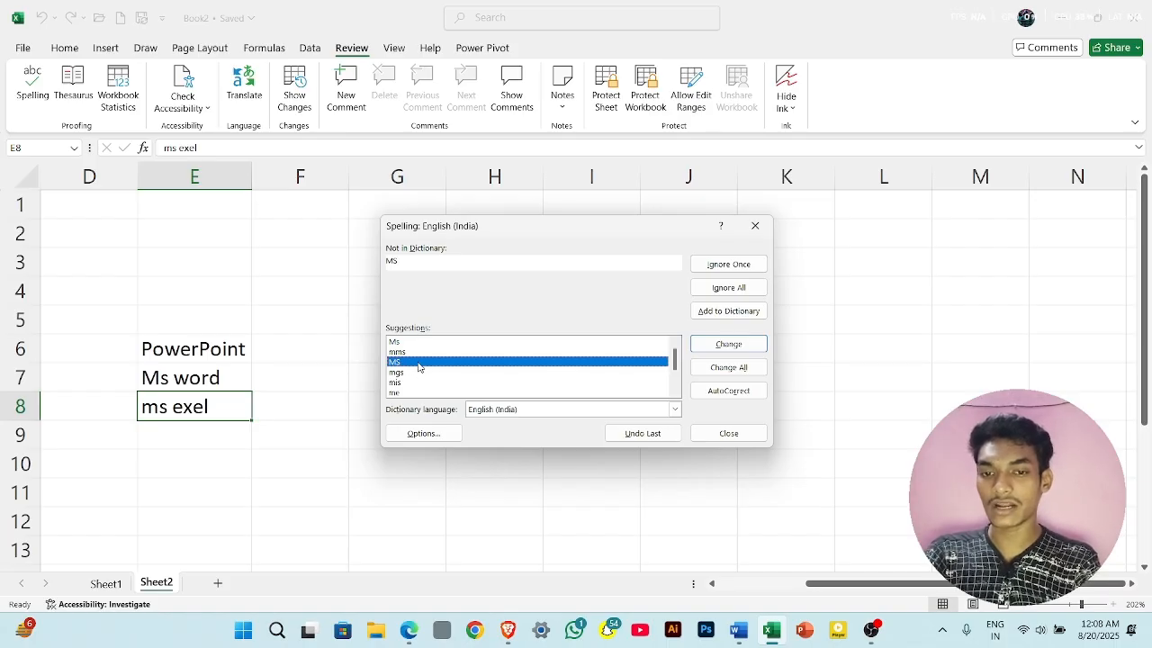
{"action": "left_click", "coordinate": [712, 352]}
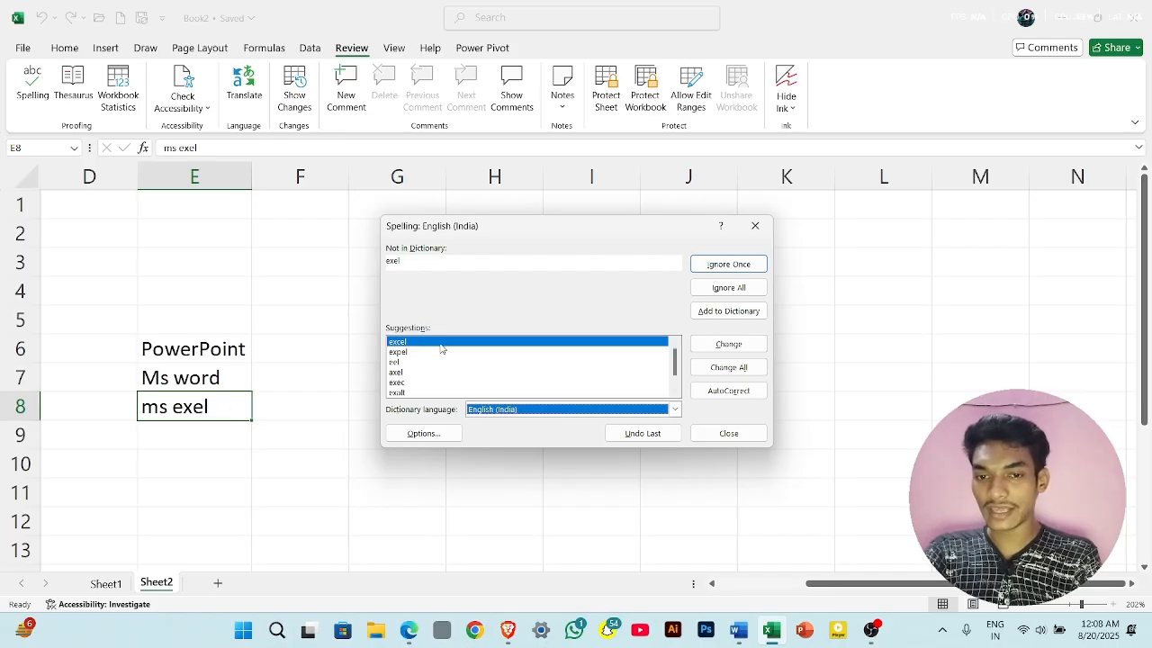
{"action": "left_click", "coordinate": [725, 345]}
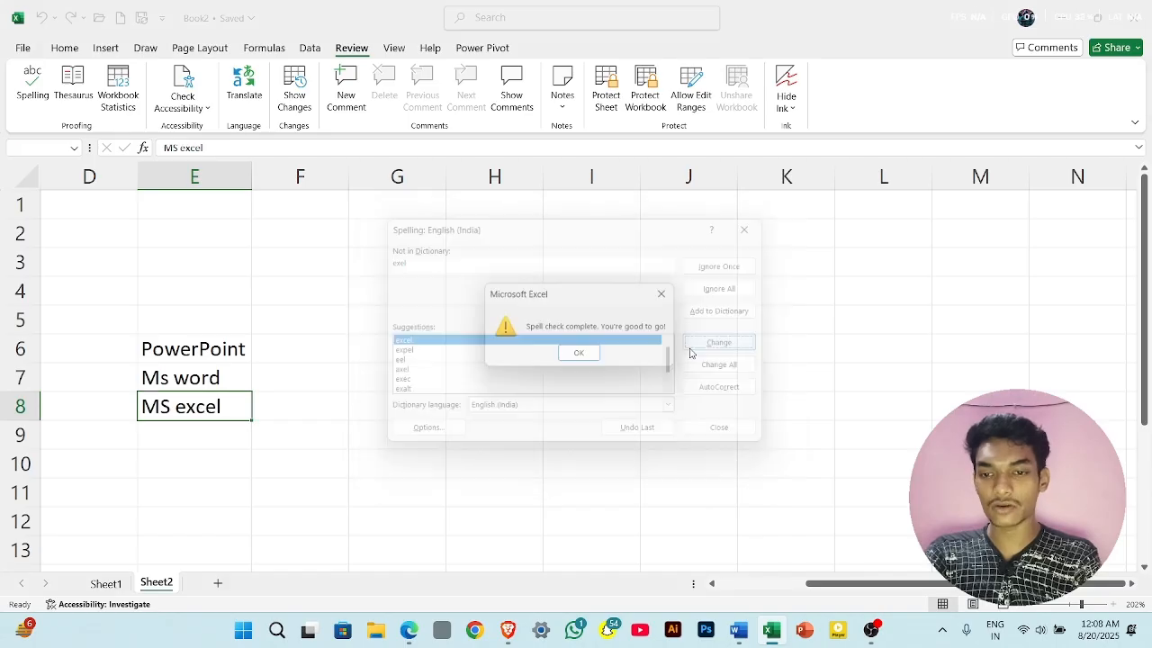
{"action": "left_click", "coordinate": [593, 357]}
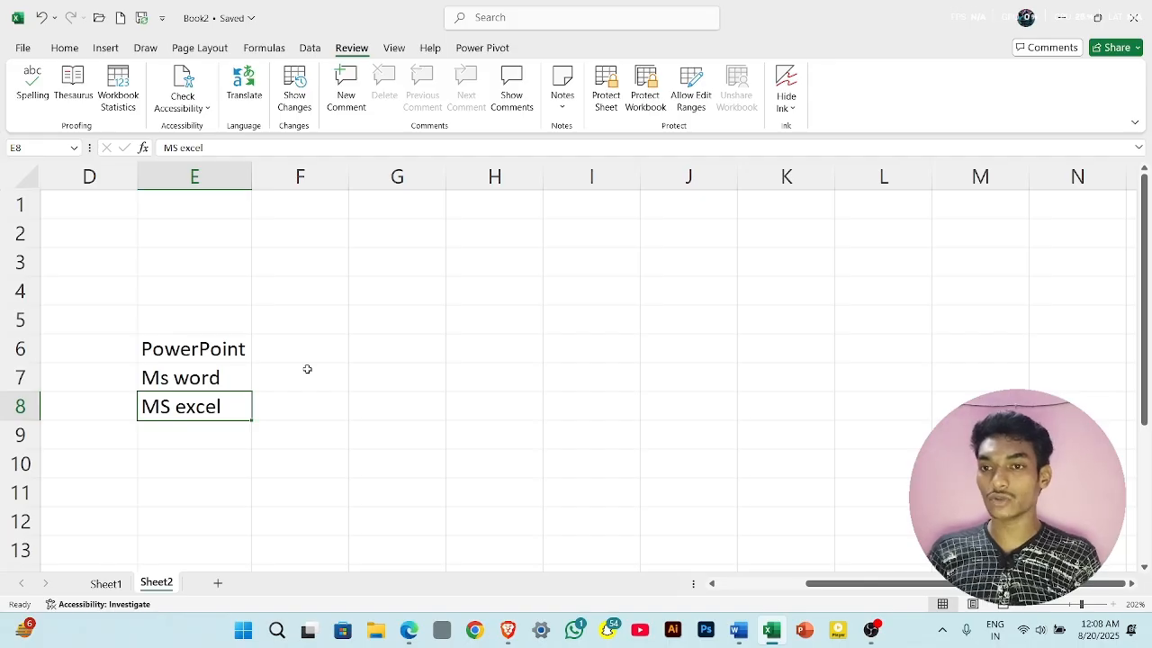
- Enter "document" in cell F6 and fit the width of column F to its contents
{"action": "left_click", "coordinate": [224, 350]}
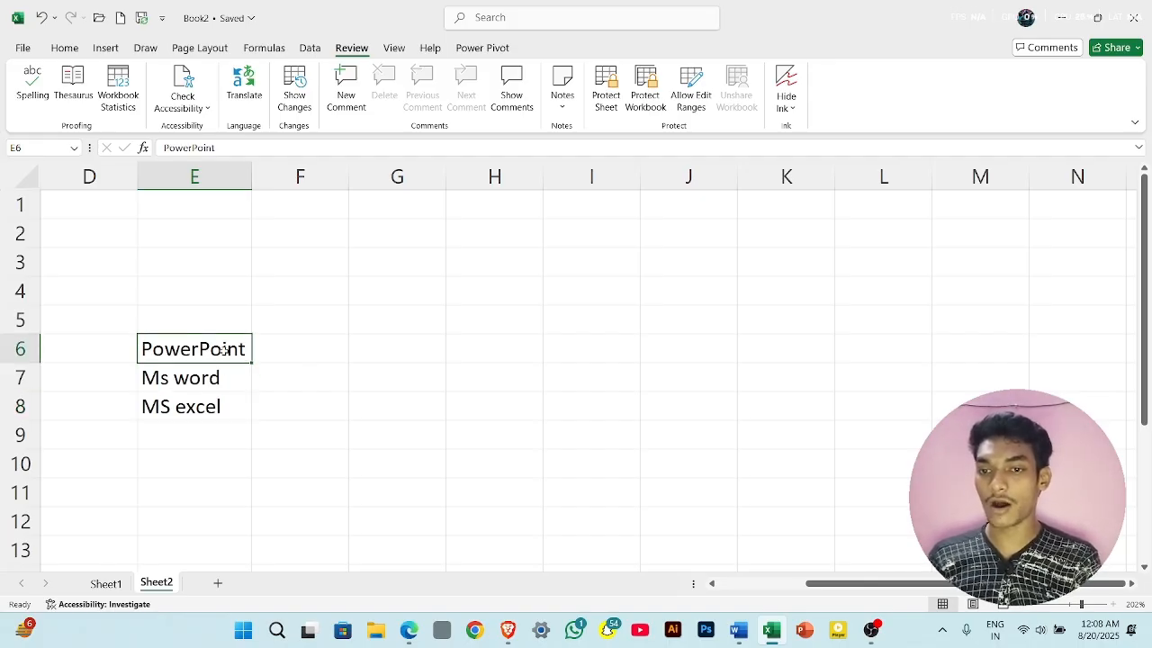
{"action": "left_click", "coordinate": [287, 354]}
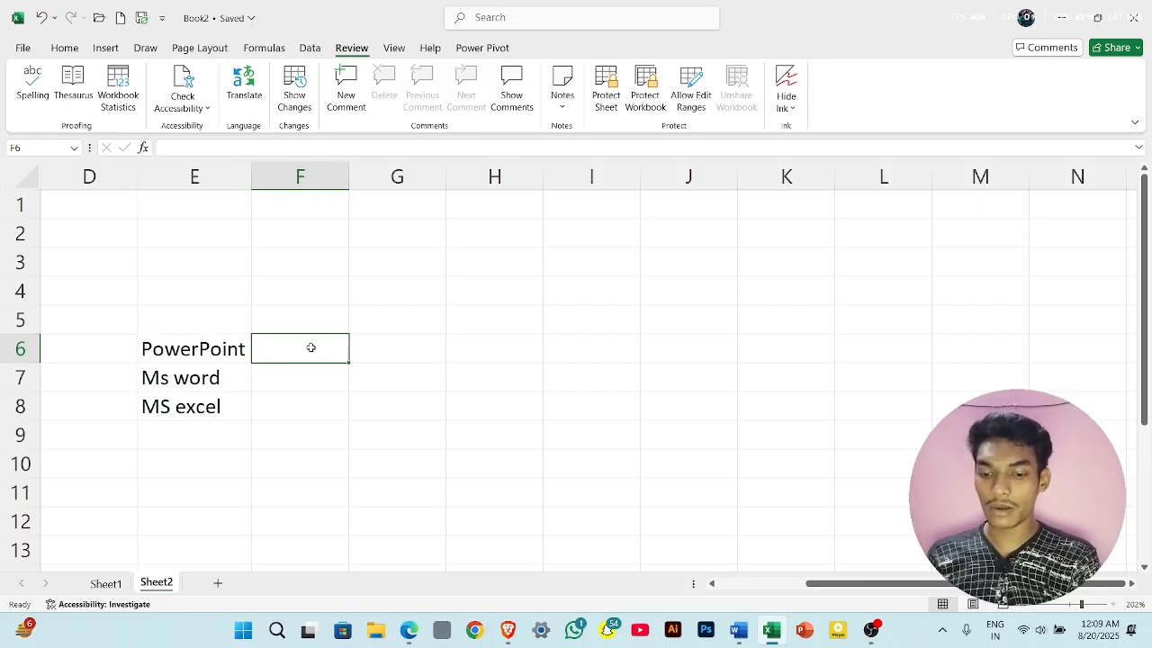
{"action": "type", "text": "dov"}
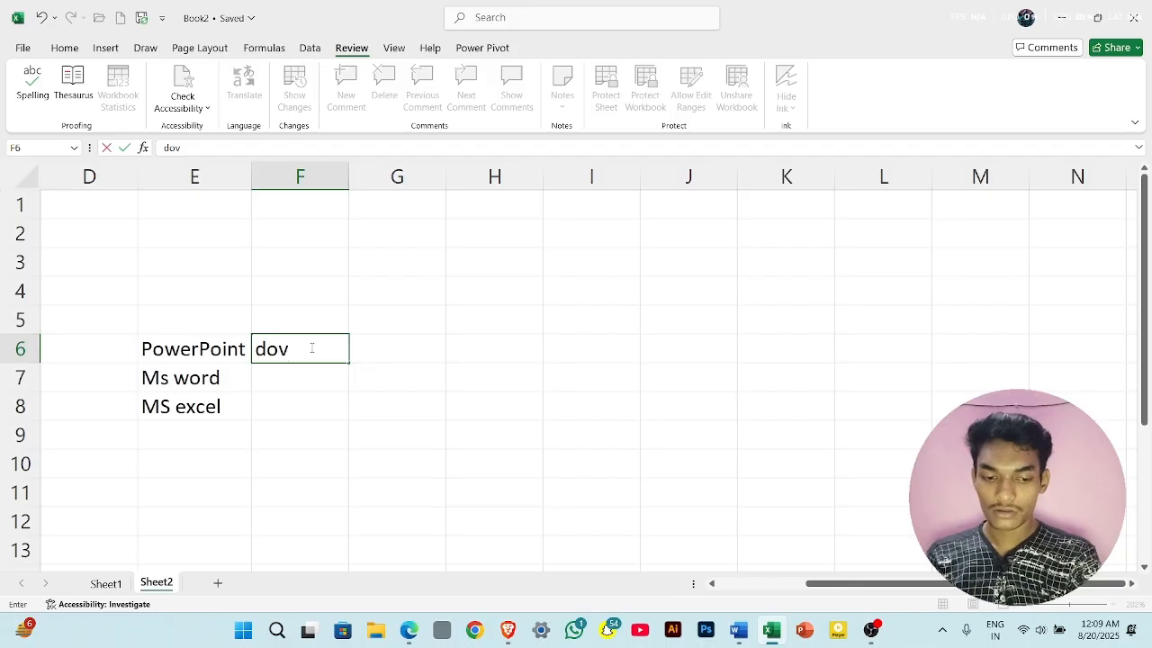
{"action": "key", "text": "BackSpace"}
{"action": "type", "text": "cument"}
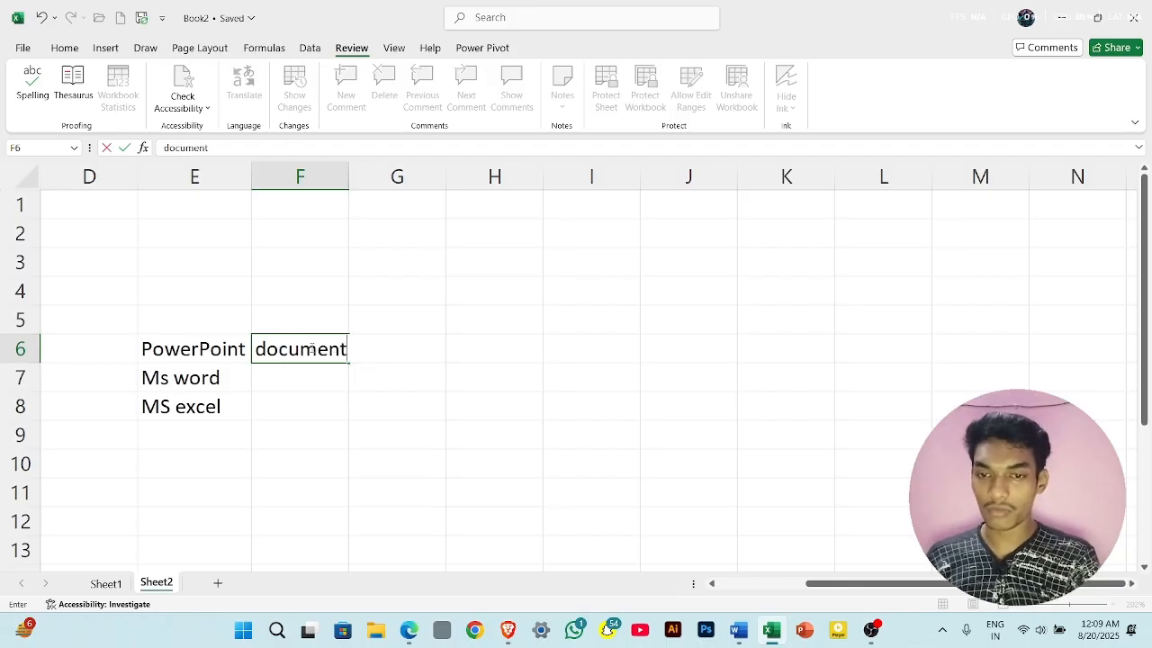
{"action": "left_click", "coordinate": [351, 180]}
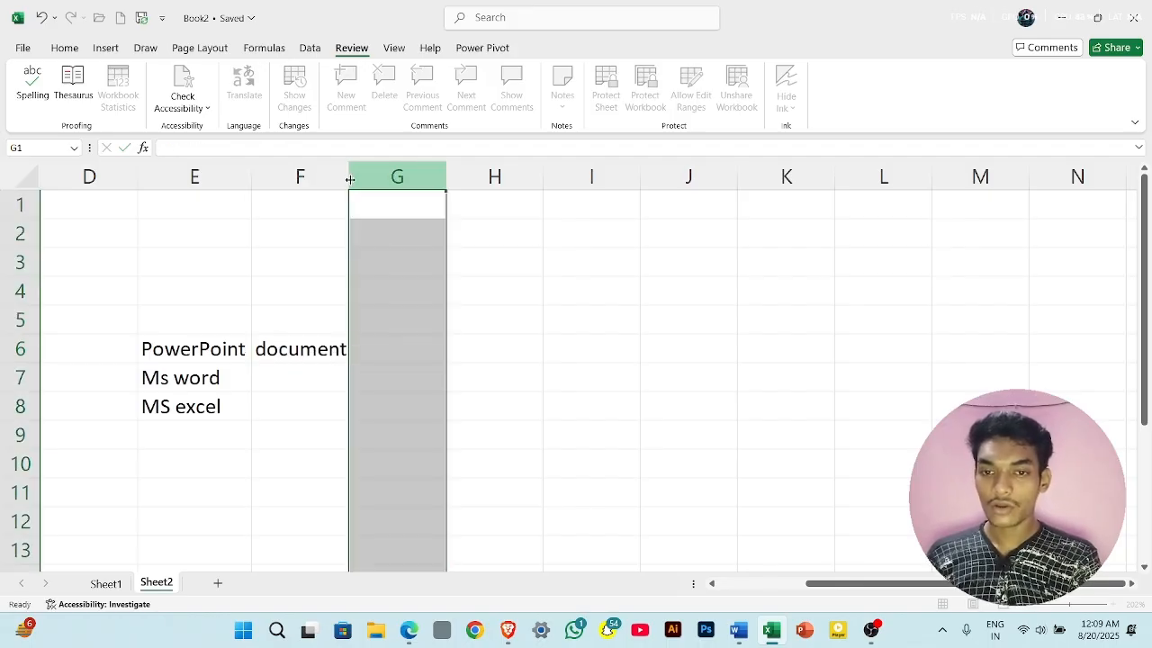
- Look up synonyms for the word in cell F6 with the Thesaurus and close it
{"action": "left_click", "coordinate": [325, 342]}
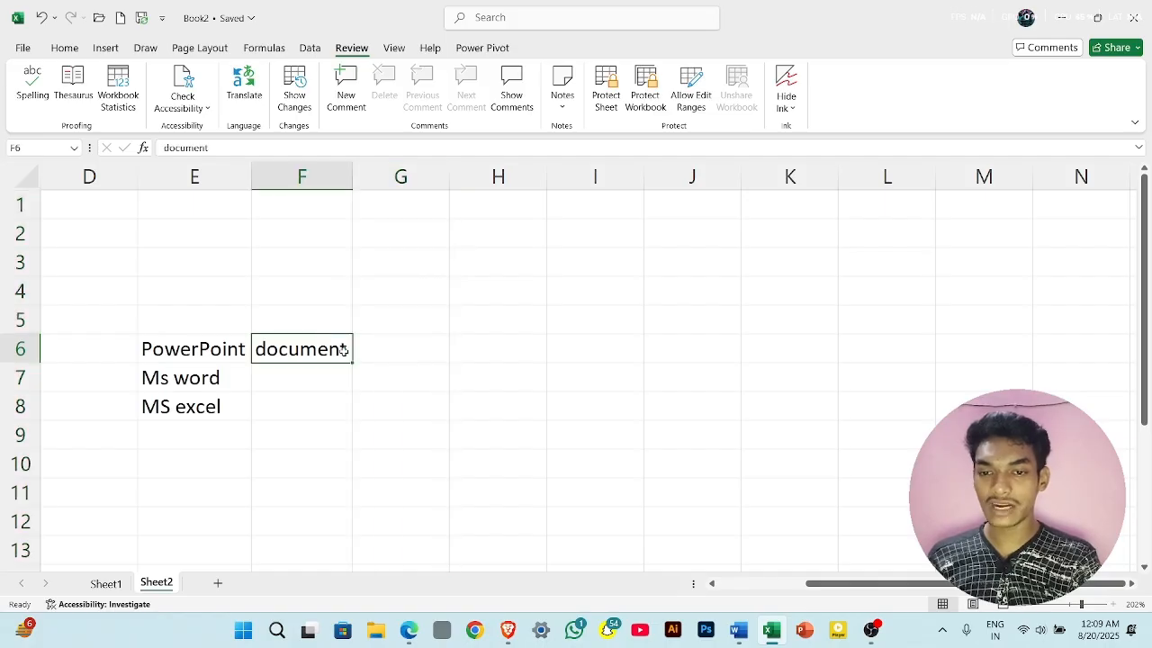
{"action": "left_click", "coordinate": [76, 77]}
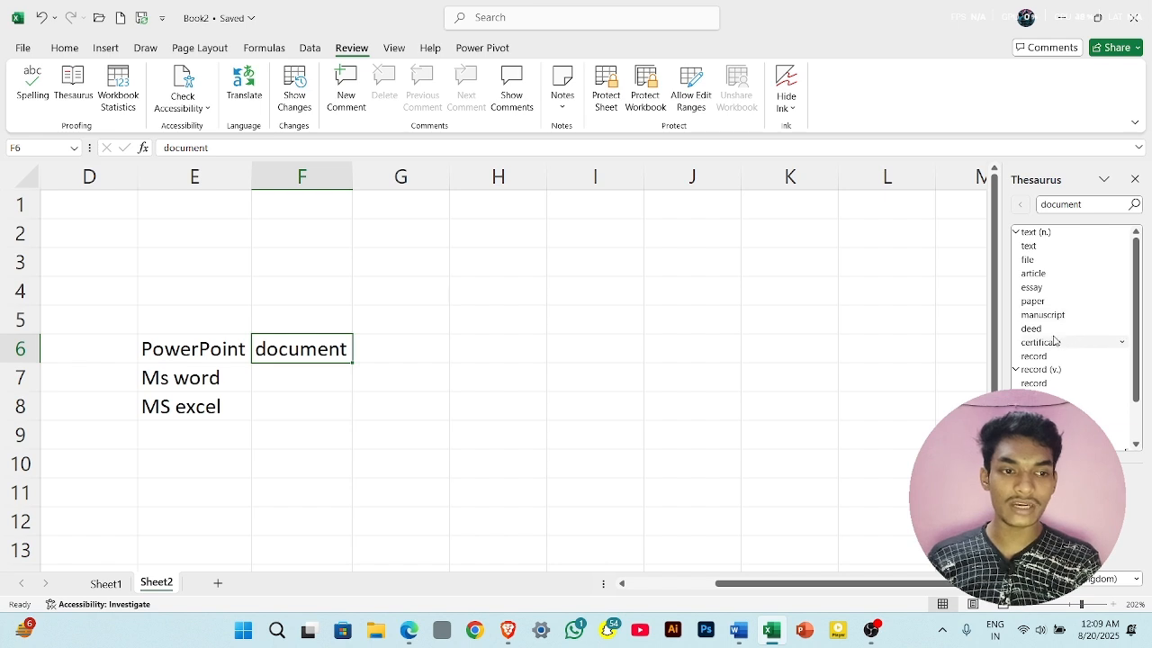
{"action": "left_click", "coordinate": [736, 313]}
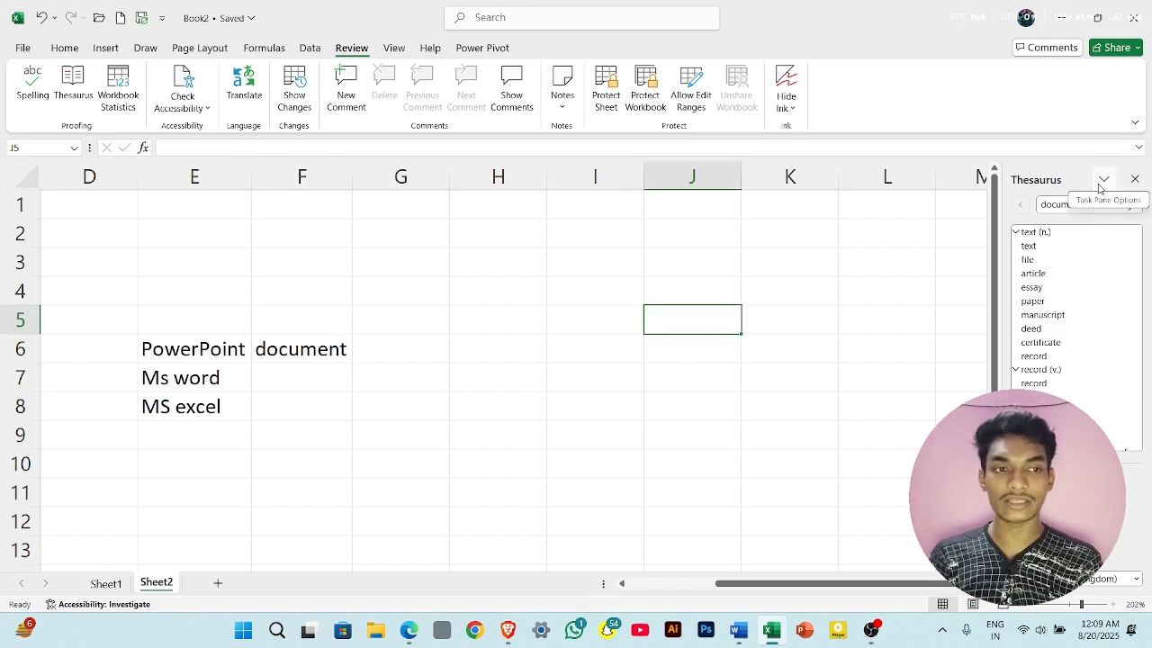
{"action": "left_click", "coordinate": [1135, 179]}
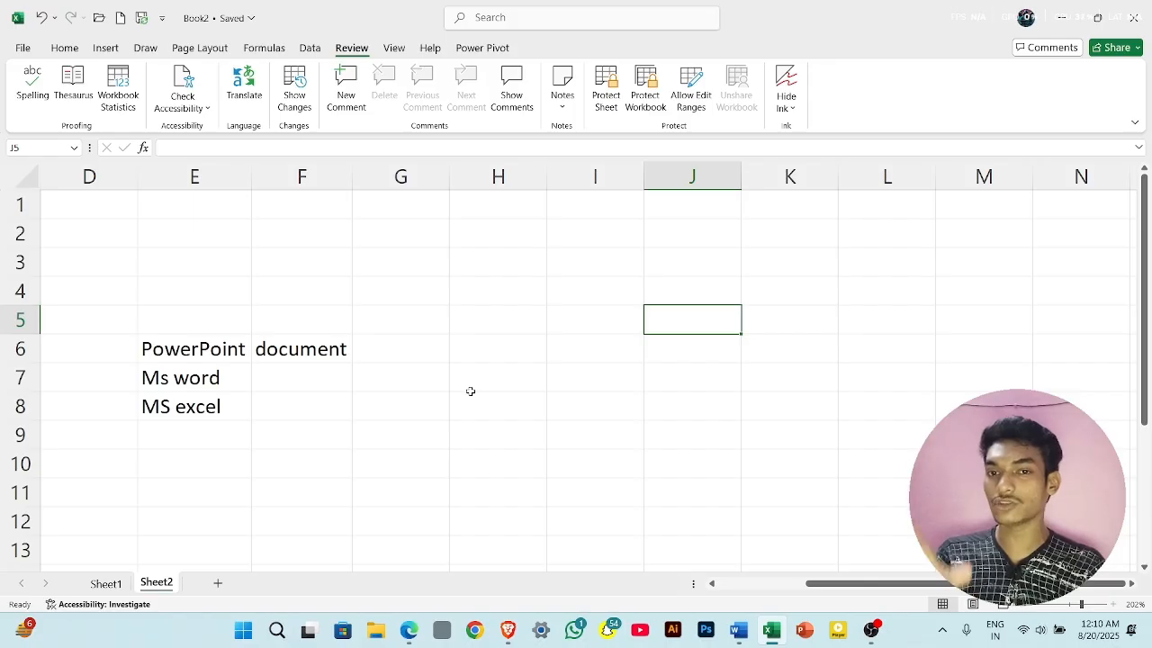
- Review the workbook statistics for the current sheet and the whole workbook, and close them
{"action": "left_click", "coordinate": [129, 93]}
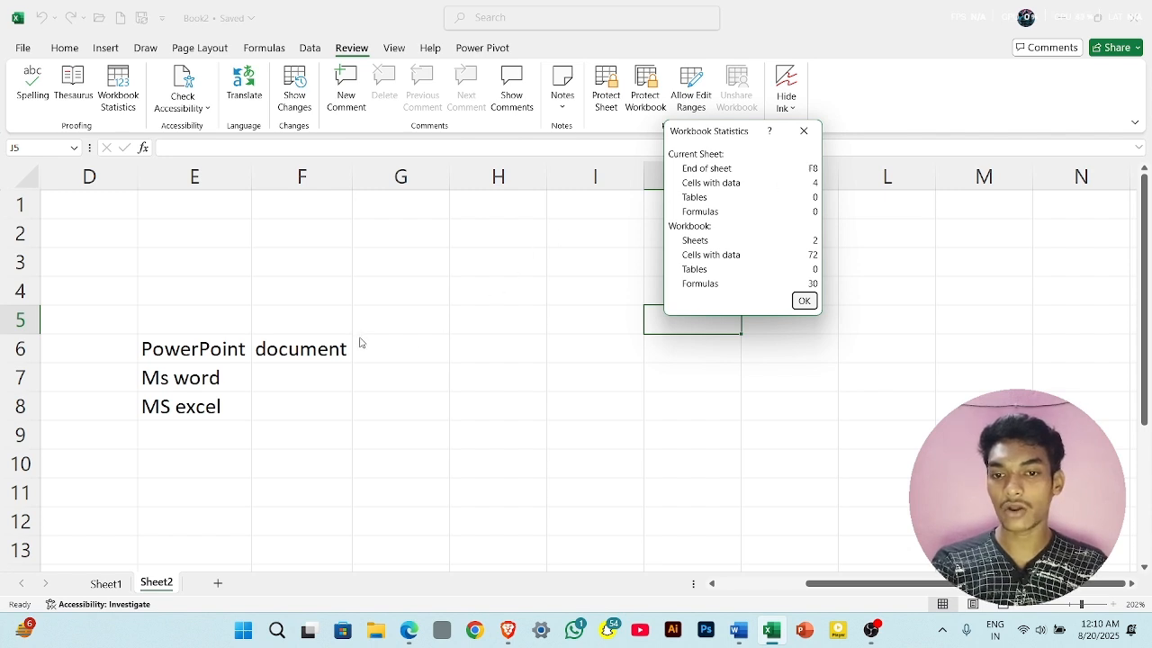
{"action": "left_click", "coordinate": [804, 301]}
{"action": "left_click", "coordinate": [296, 351]}
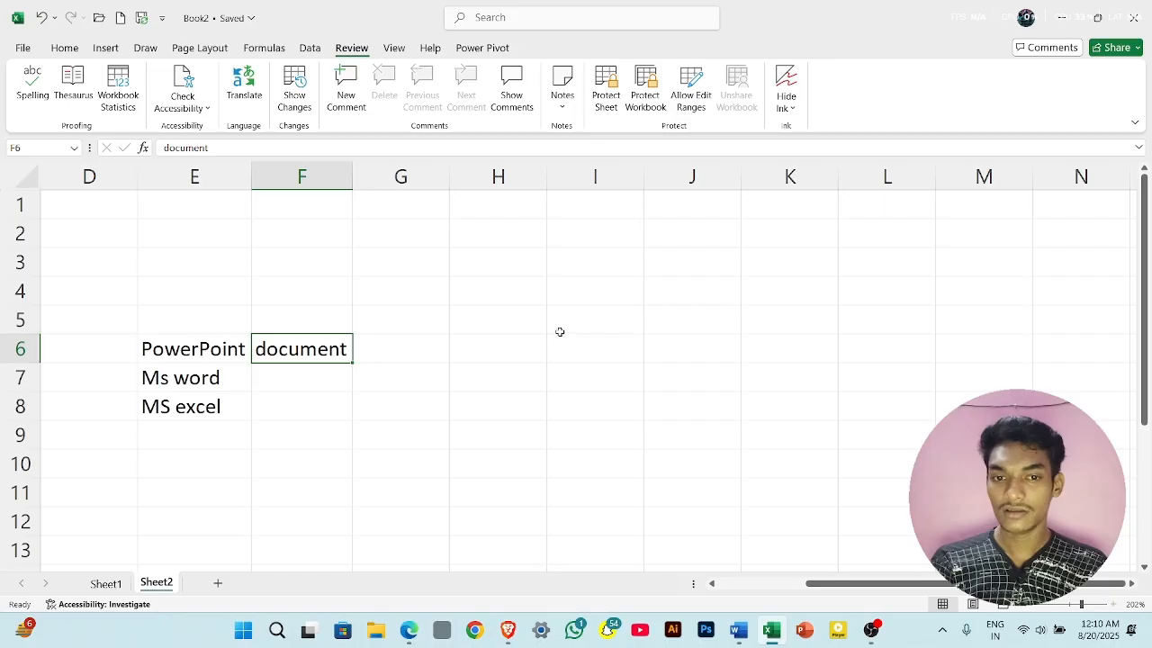
{"action": "left_click", "coordinate": [681, 352]}
{"action": "left_click", "coordinate": [621, 351]}
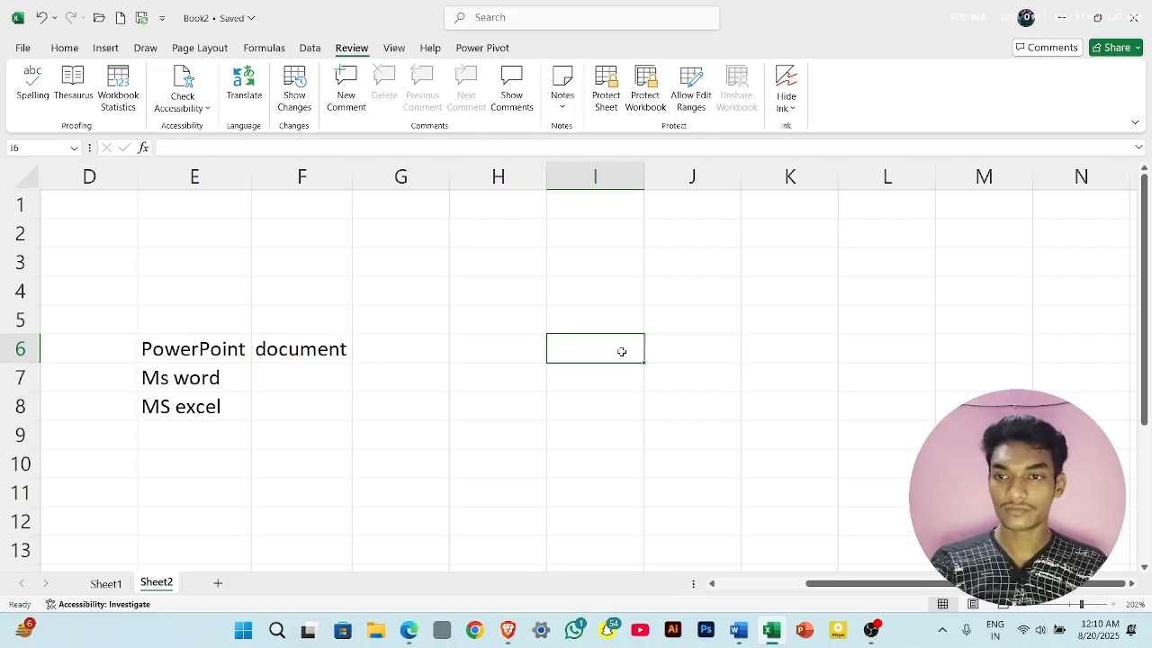
{"action": "left_click", "coordinate": [231, 413]}
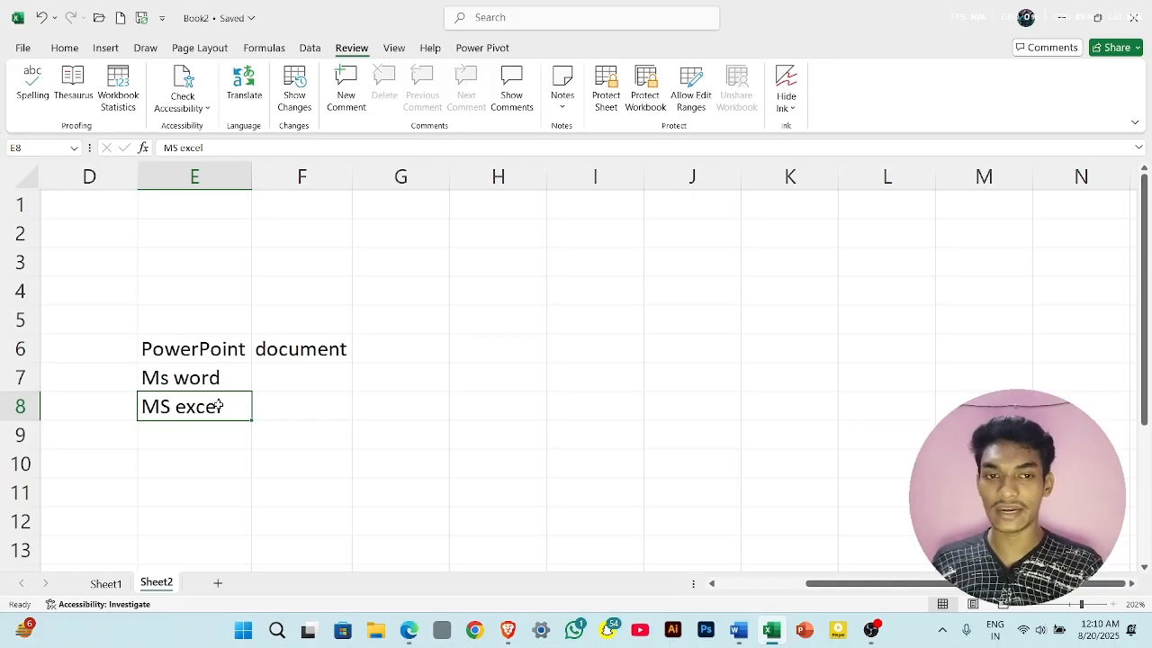
{"action": "left_click", "coordinate": [118, 106]}
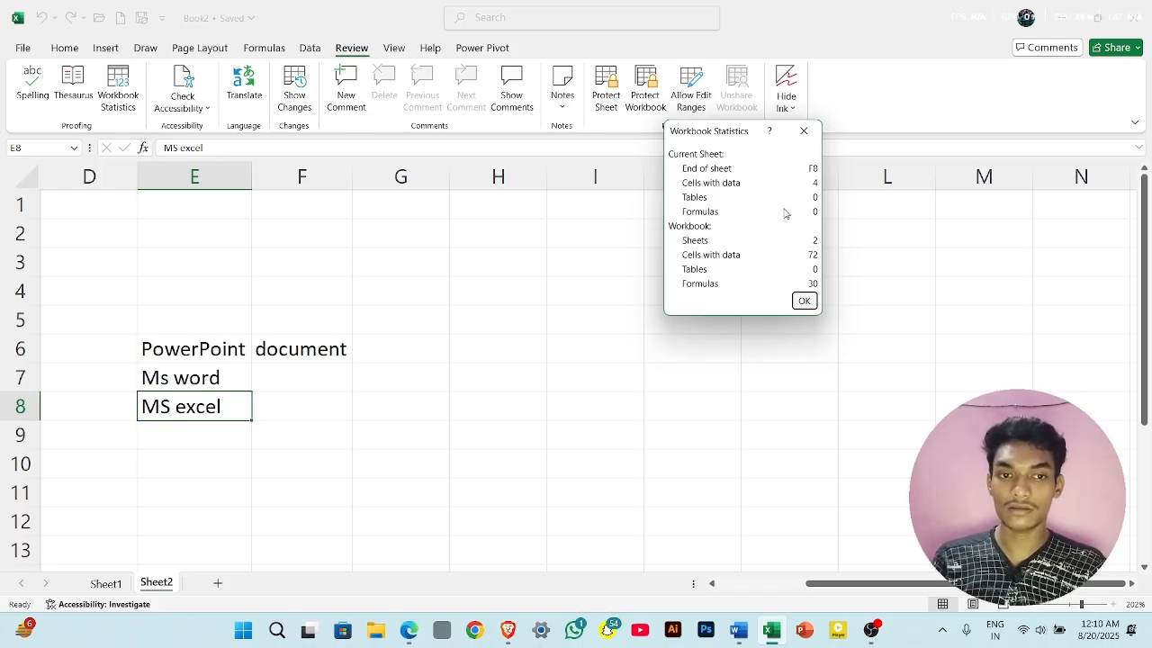
{"action": "left_click", "coordinate": [804, 131]}
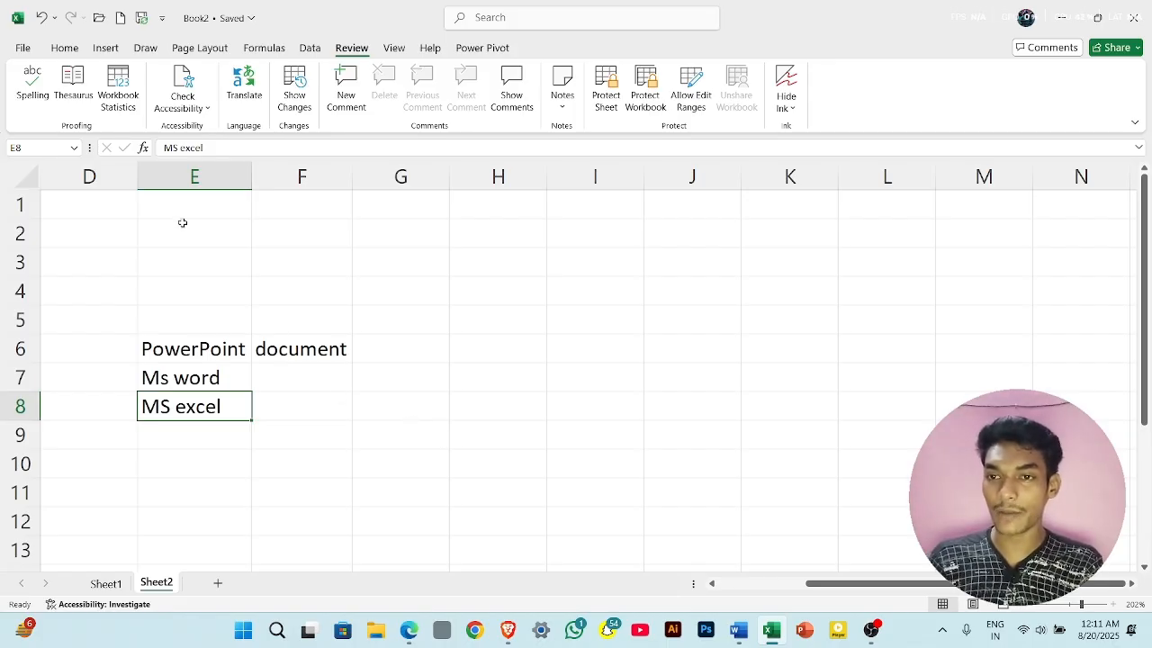
{"action": "left_click", "coordinate": [117, 90]}
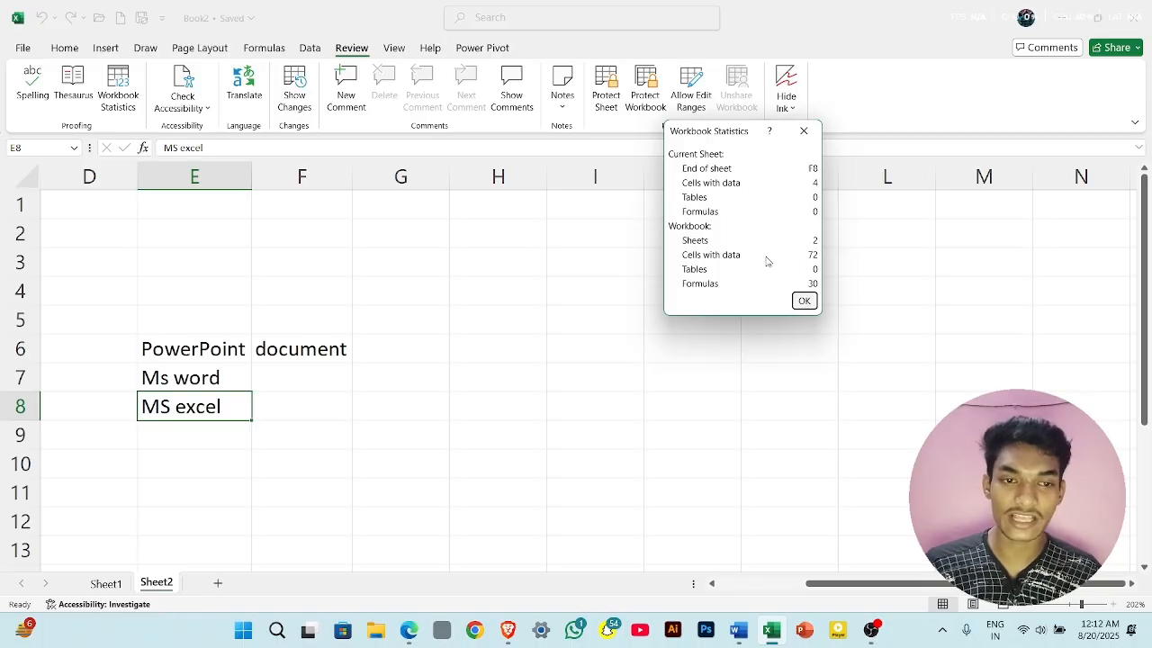
{"action": "left_click", "coordinate": [805, 301]}
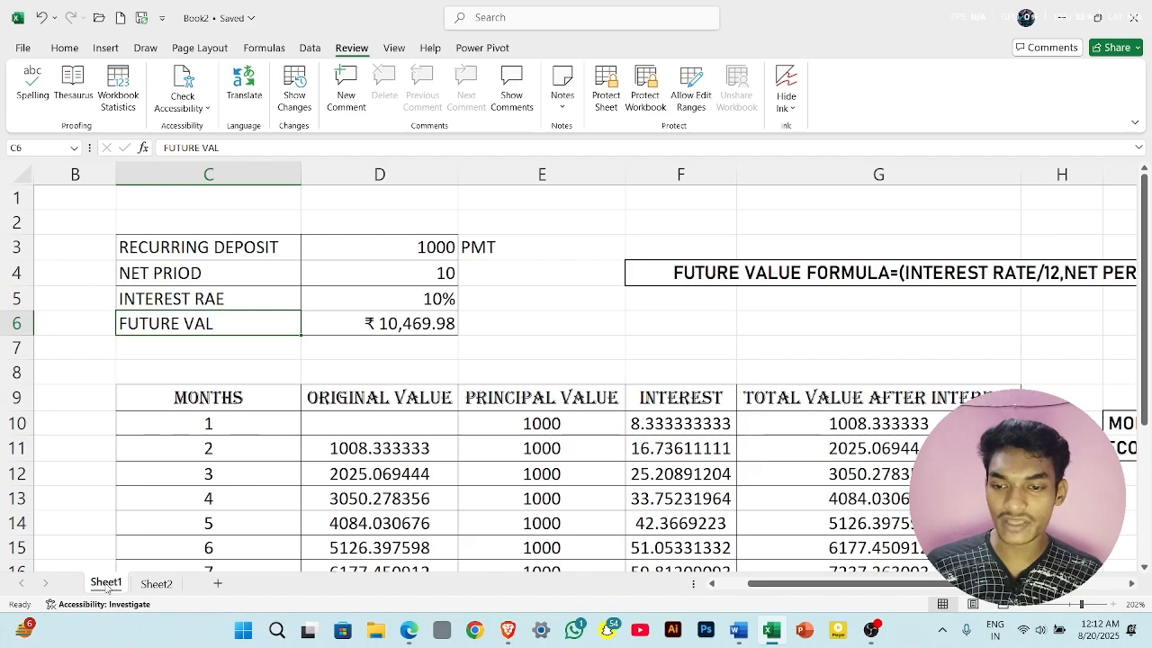
- Look over the recurring deposit tables on Sheet1 and return to Sheet2
{"action": "left_click", "coordinate": [106, 584]}
{"action": "scroll", "coordinate": [467, 389], "scroll_direction": "down", "scroll_amount": 5}
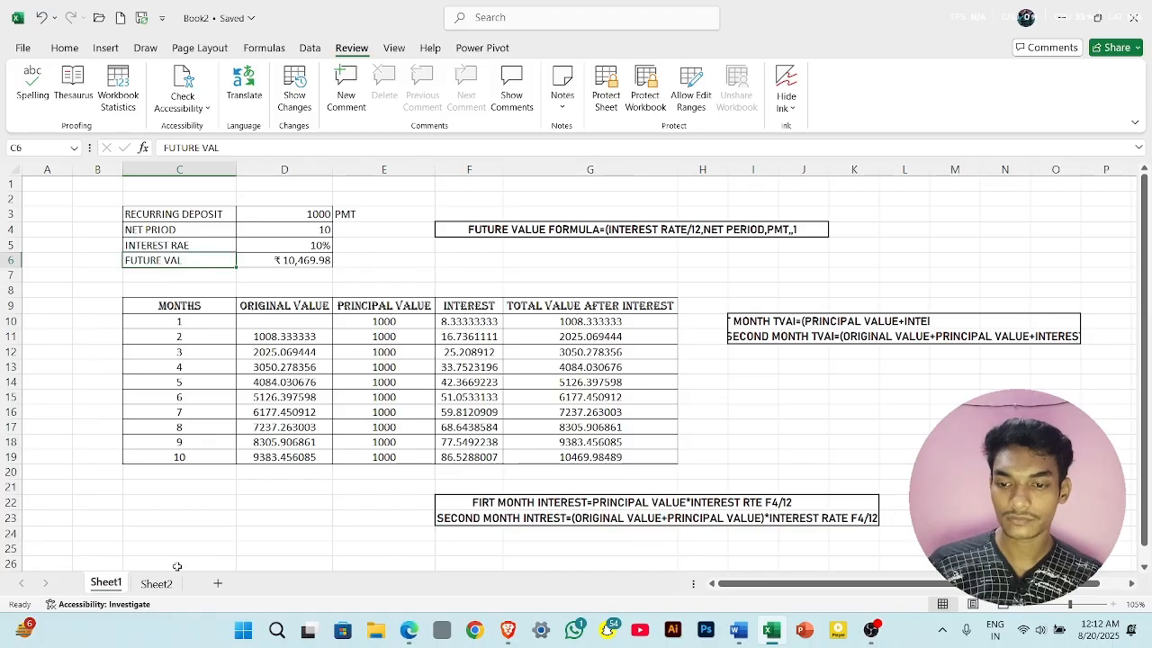
{"action": "left_click", "coordinate": [156, 583]}
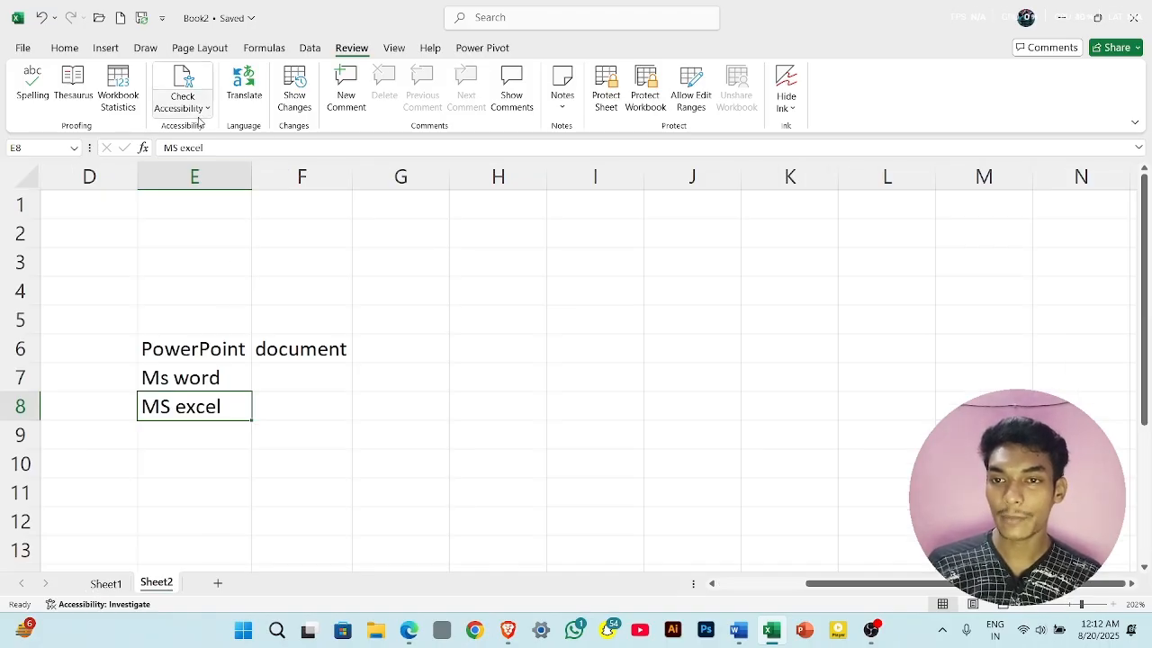
{"action": "left_click", "coordinate": [296, 239]}
- Switch to Sheet1 and run the accessibility check on the workbook
{"action": "left_click", "coordinate": [101, 584]}
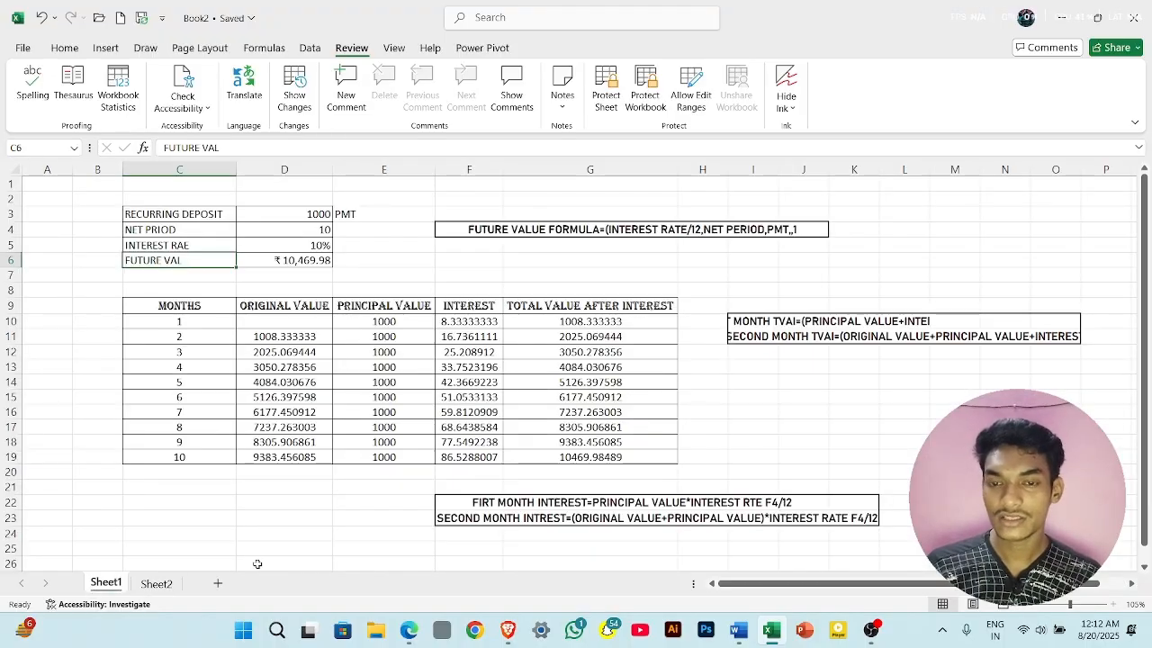
{"action": "scroll", "coordinate": [451, 541], "scroll_direction": "up", "scroll_amount": 3}
{"action": "scroll", "coordinate": [452, 541], "scroll_direction": "right", "scroll_amount": 3}
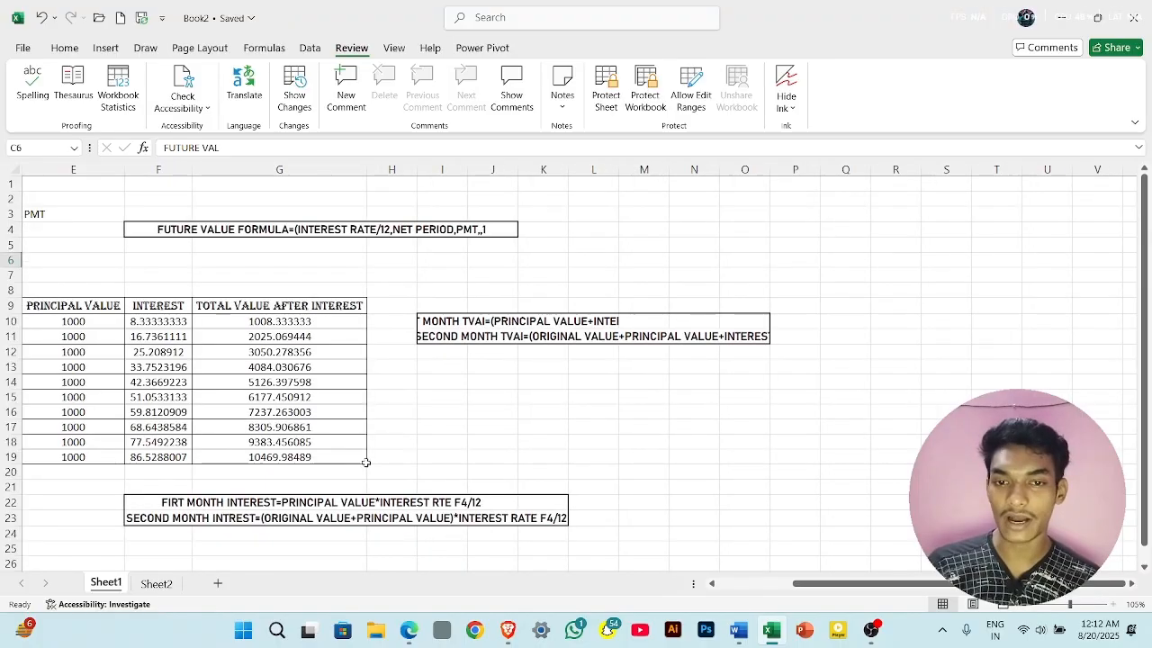
{"action": "left_click", "coordinate": [197, 104]}
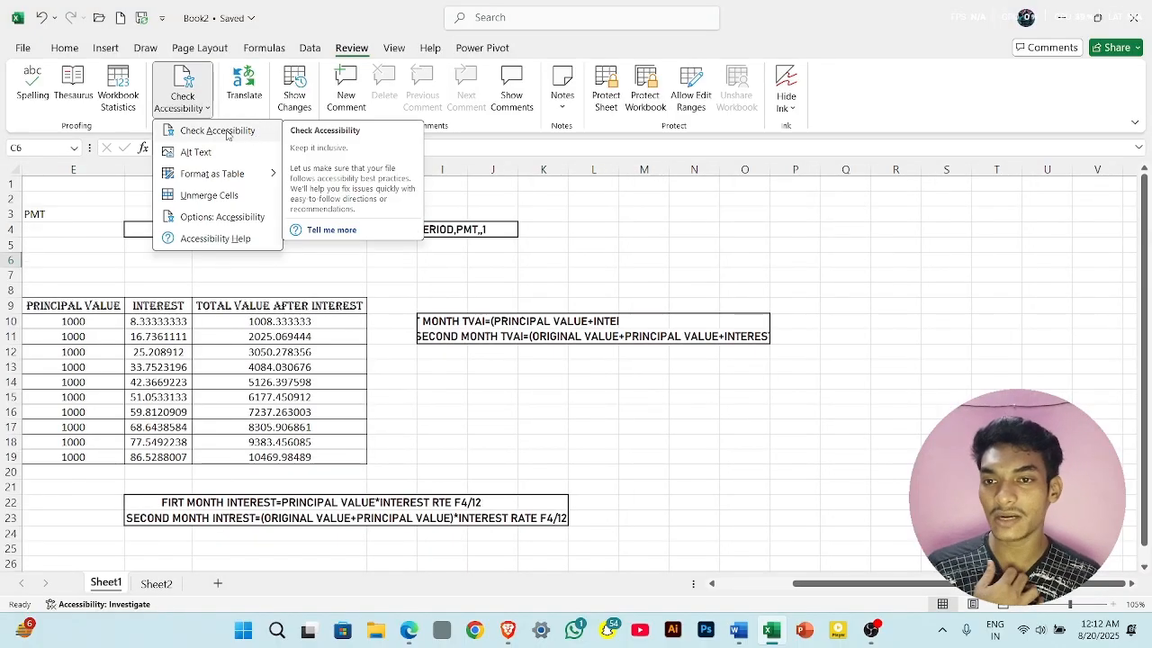
{"action": "left_click", "coordinate": [225, 130]}
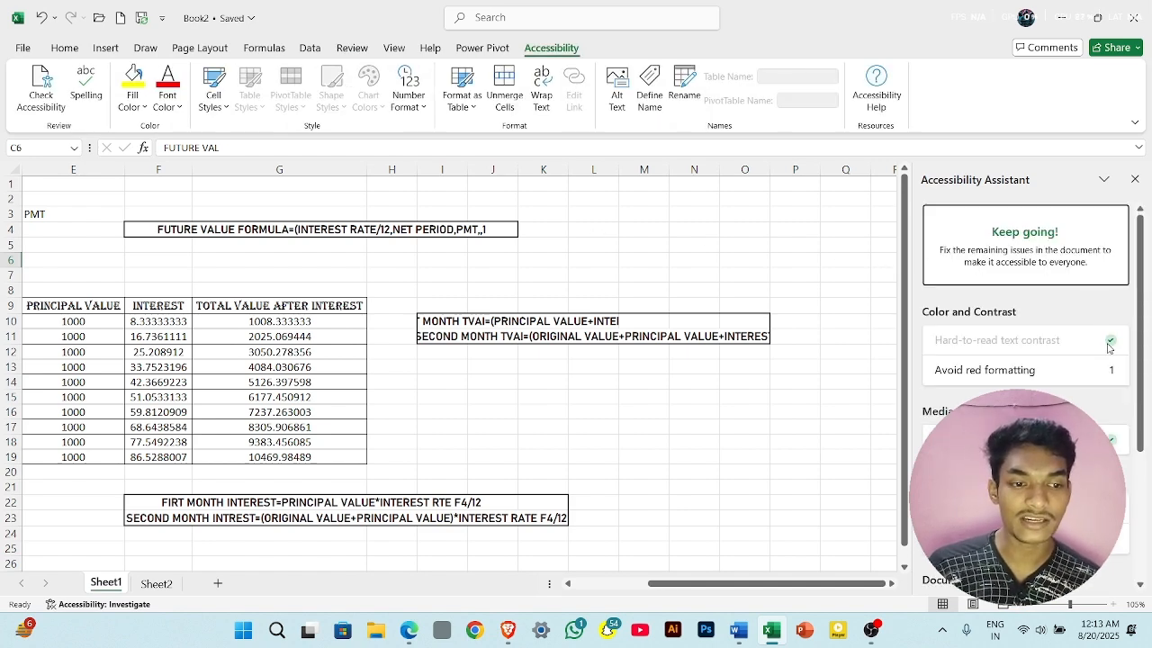
- Review the accessibility check categories from colour contrast through merged cells, and close the Accessibility Assistant
{"action": "scroll", "coordinate": [1025, 360], "scroll_direction": "down", "scroll_amount": 4}
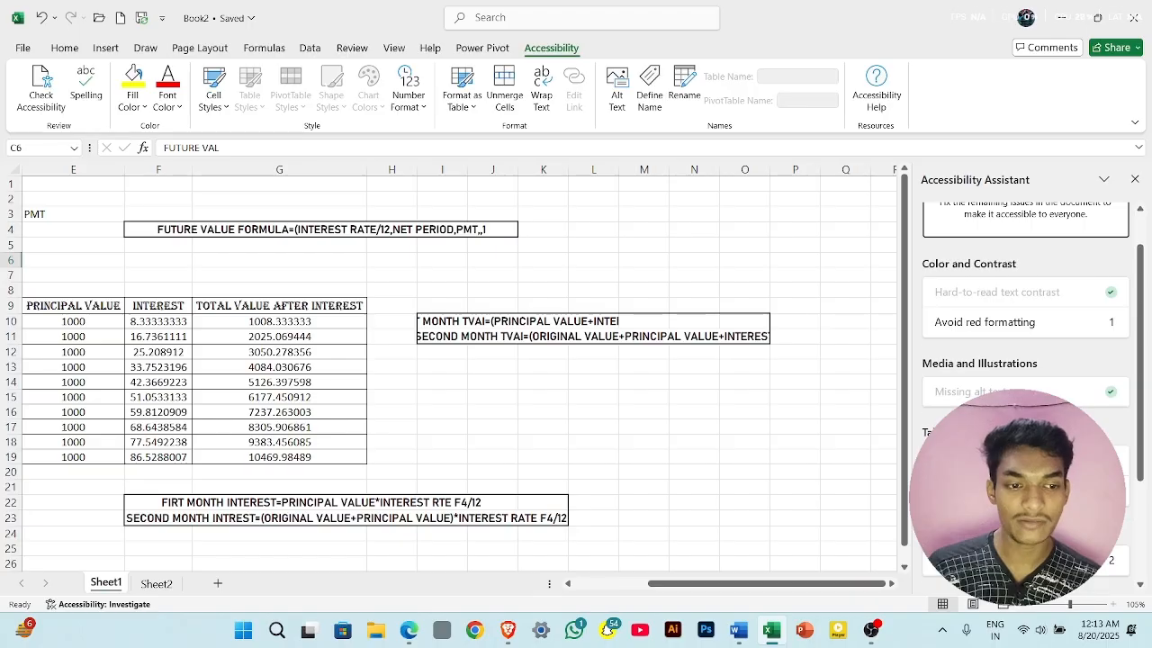
{"action": "scroll", "coordinate": [1026, 360], "scroll_direction": "down", "scroll_amount": 1}
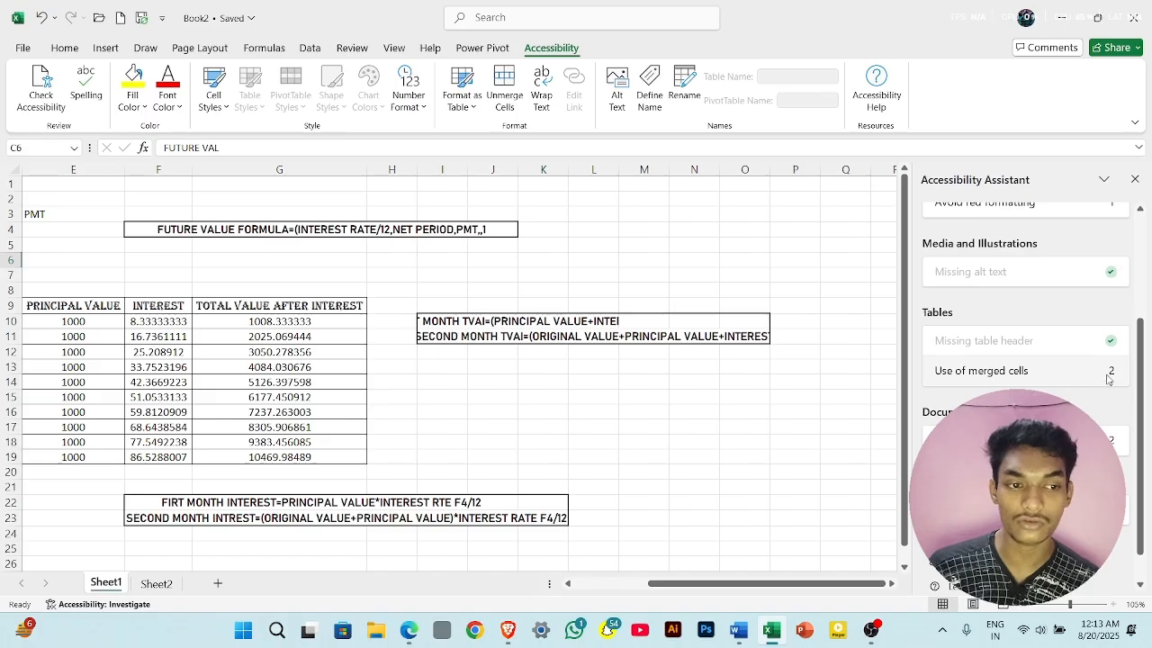
{"action": "scroll", "coordinate": [1047, 369], "scroll_direction": "up", "scroll_amount": 5}
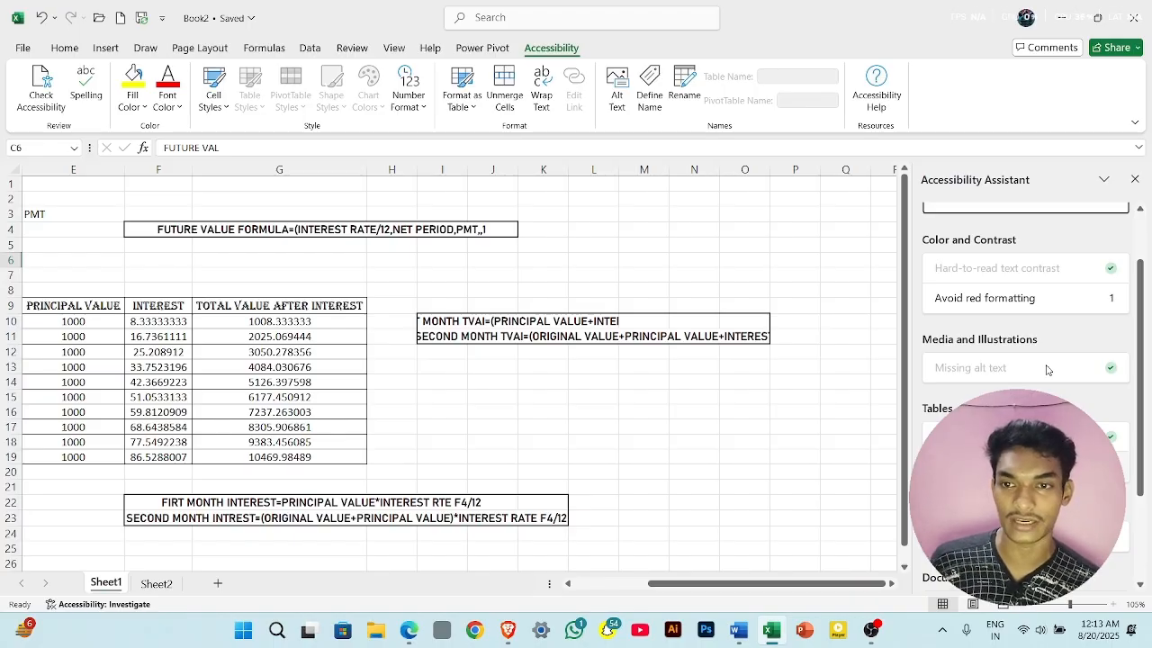
{"action": "left_click", "coordinate": [1135, 179]}
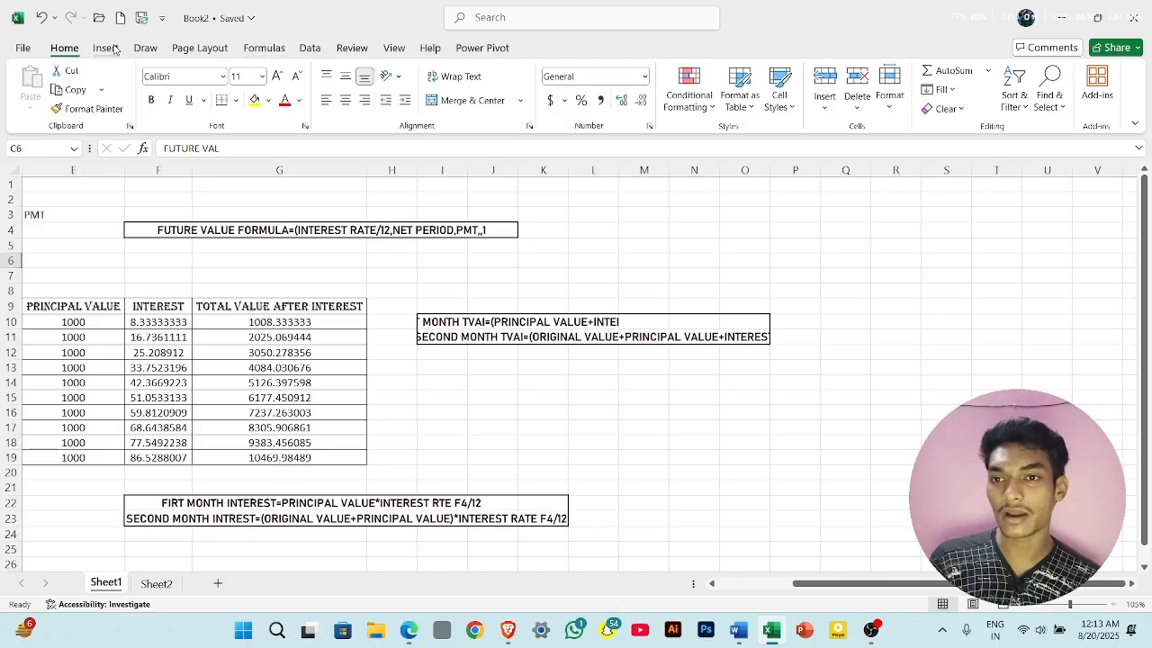
- View the Alt Text description options with the merged future value formula cell F4 selected, and close them
{"action": "left_click", "coordinate": [352, 48]}
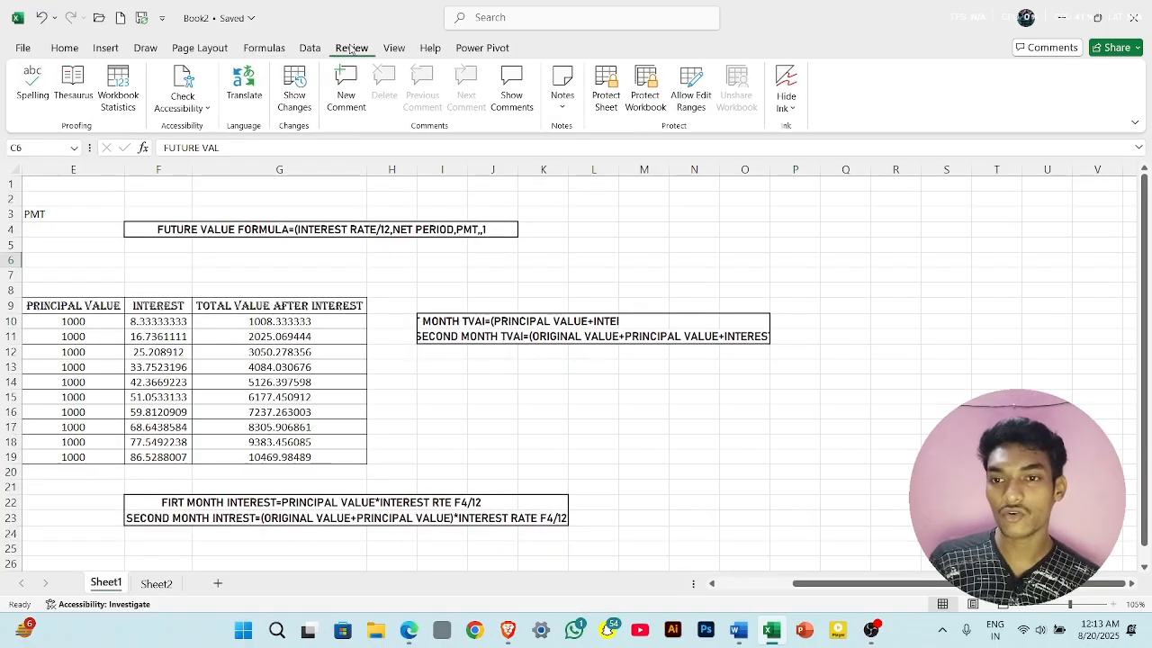
{"action": "left_click", "coordinate": [184, 107]}
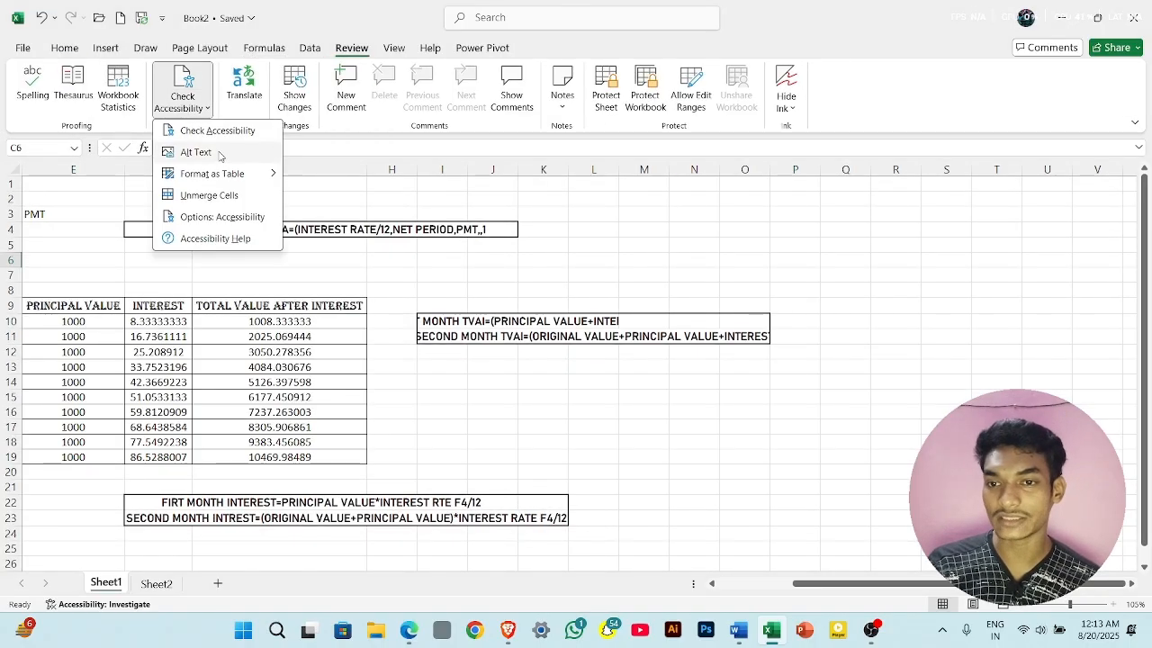
{"action": "left_click", "coordinate": [394, 295]}
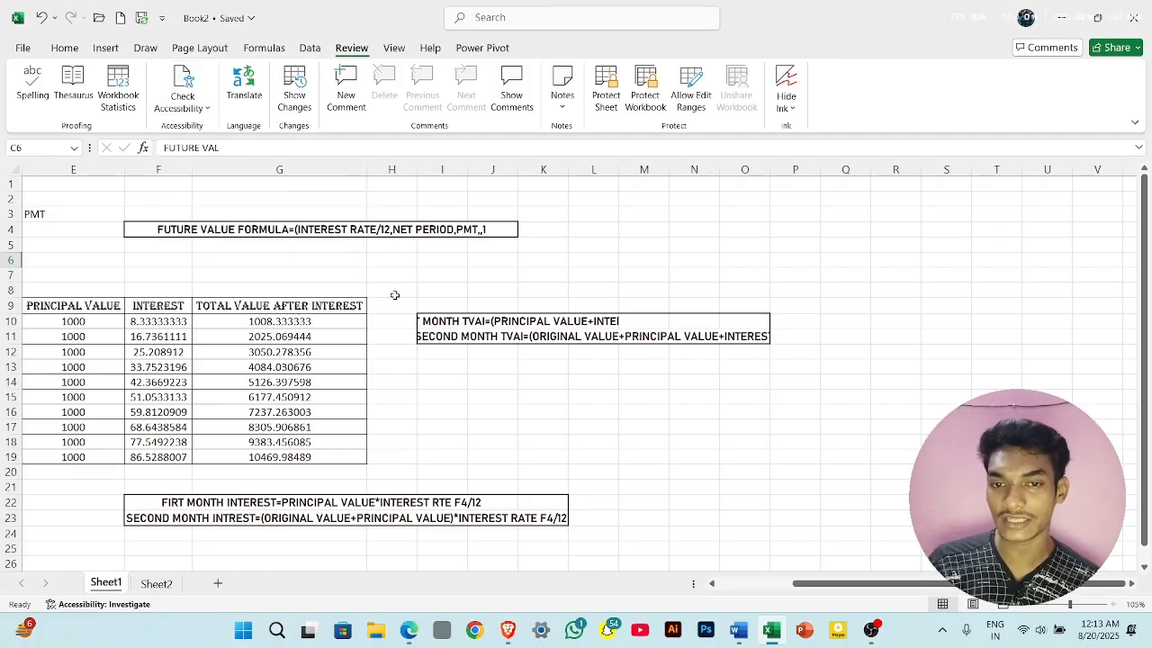
{"action": "left_click", "coordinate": [389, 228]}
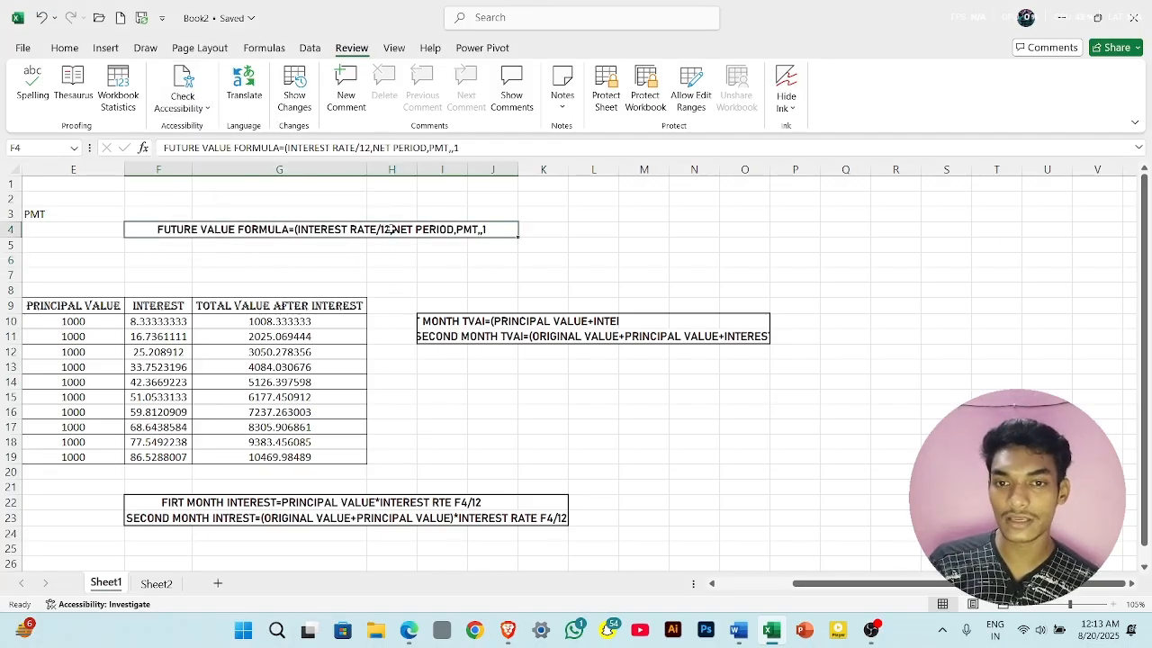
{"action": "left_click", "coordinate": [187, 99]}
{"action": "left_click", "coordinate": [226, 151]}
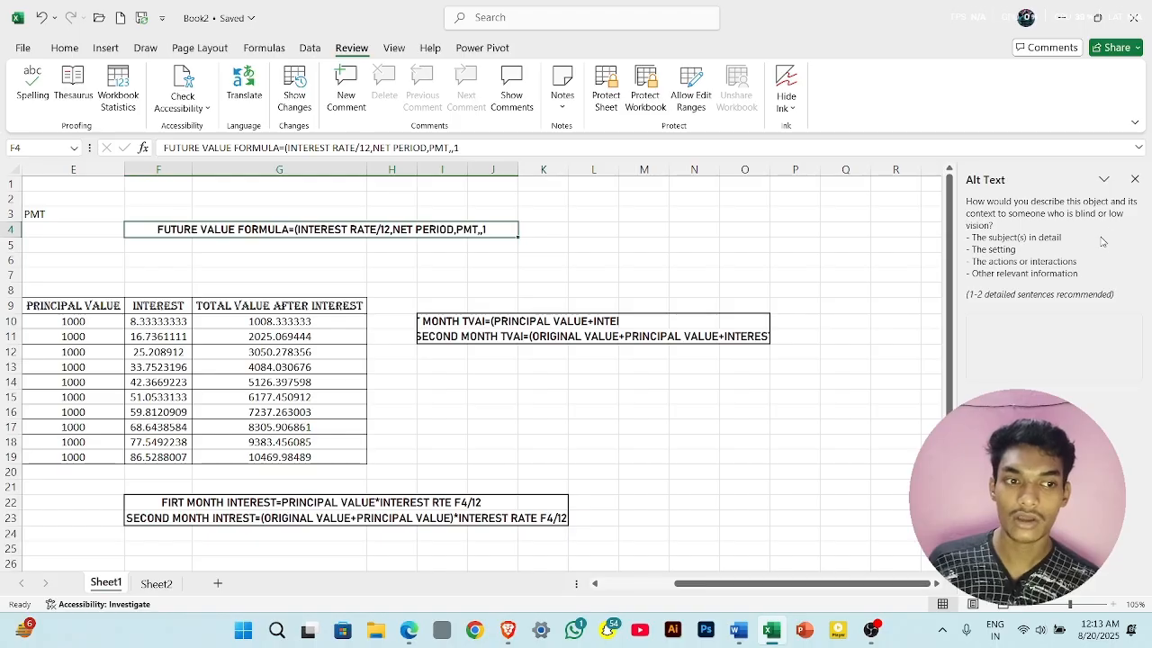
{"action": "left_click", "coordinate": [1136, 181]}
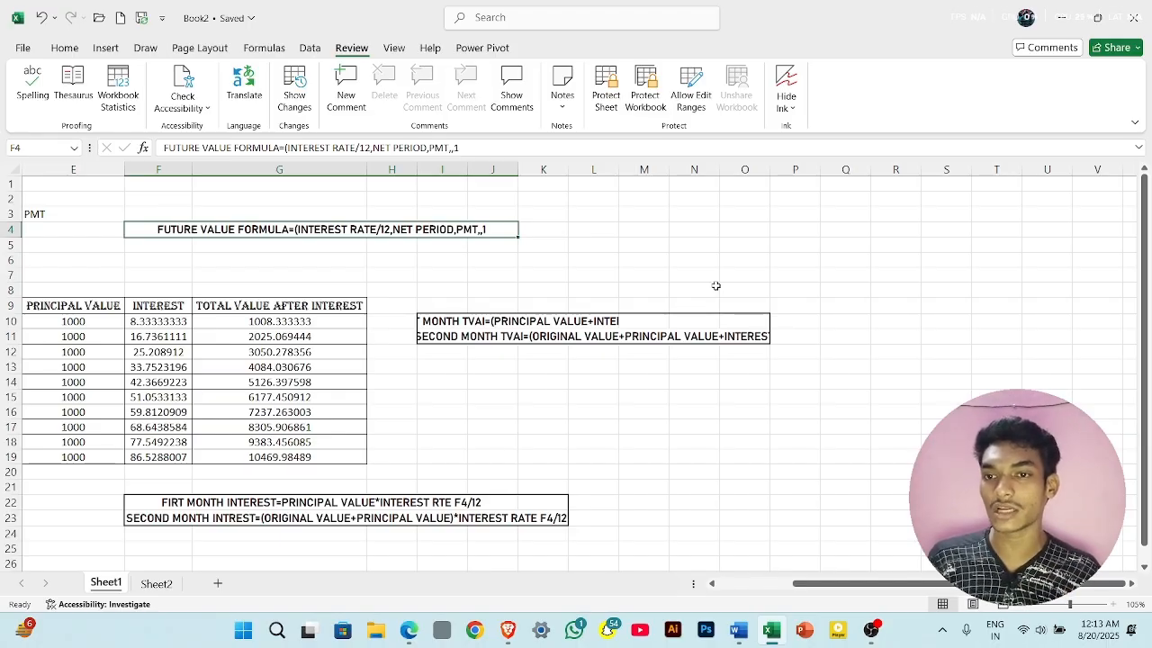
- Format the monthly deposit range C9:G19 as a table in a blue Light style, leaving "My table has headers" off
{"action": "left_click", "coordinate": [193, 106]}
{"action": "mouse_move", "coordinate": [248, 178]}
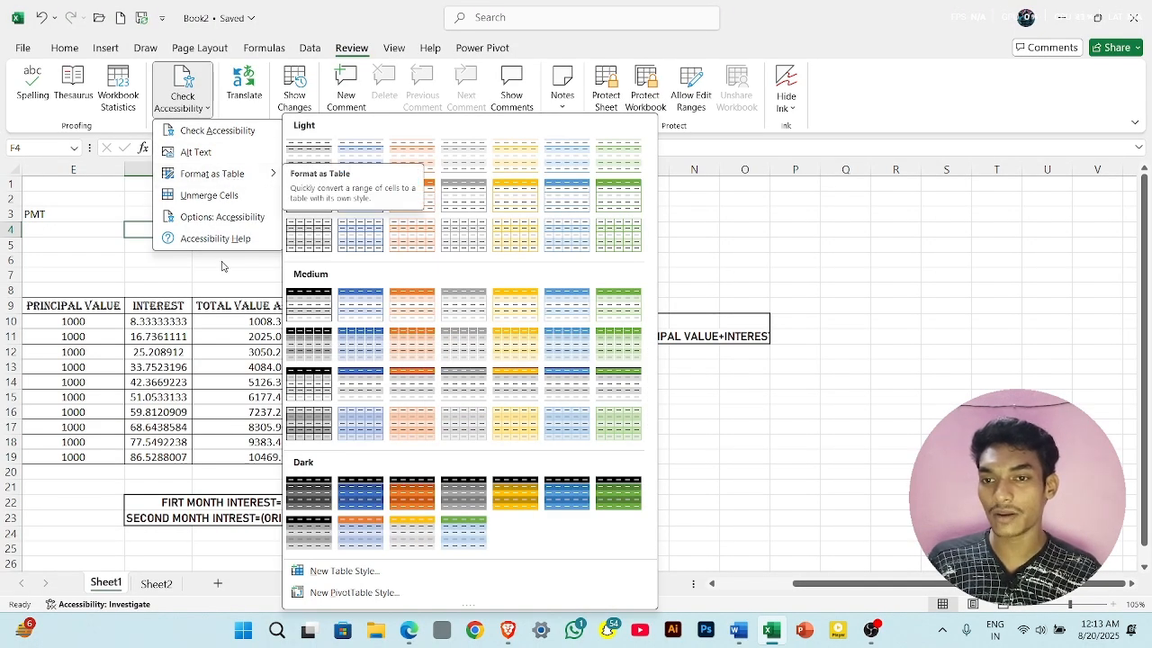
{"action": "left_click", "coordinate": [218, 289]}
{"action": "scroll", "coordinate": [219, 289], "scroll_direction": "left", "scroll_amount": 3}
{"action": "scroll", "coordinate": [218, 290], "scroll_direction": "right", "scroll_amount": 1}
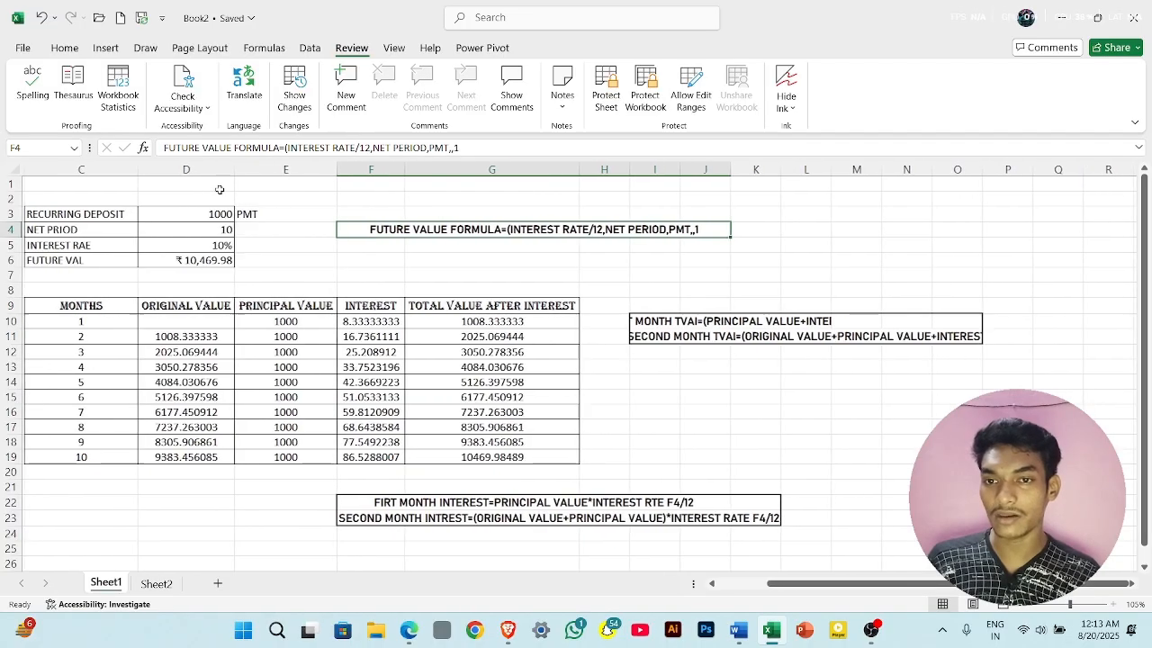
{"action": "left_click", "coordinate": [195, 107]}
{"action": "mouse_move", "coordinate": [236, 184]}
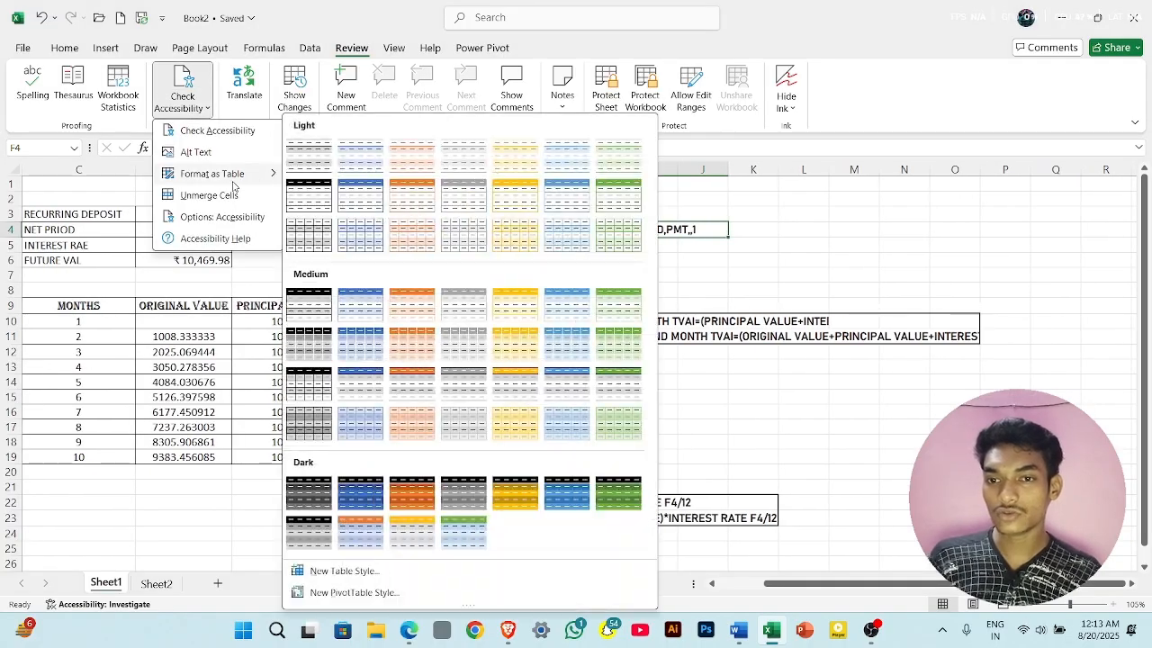
{"action": "left_click", "coordinate": [367, 208]}
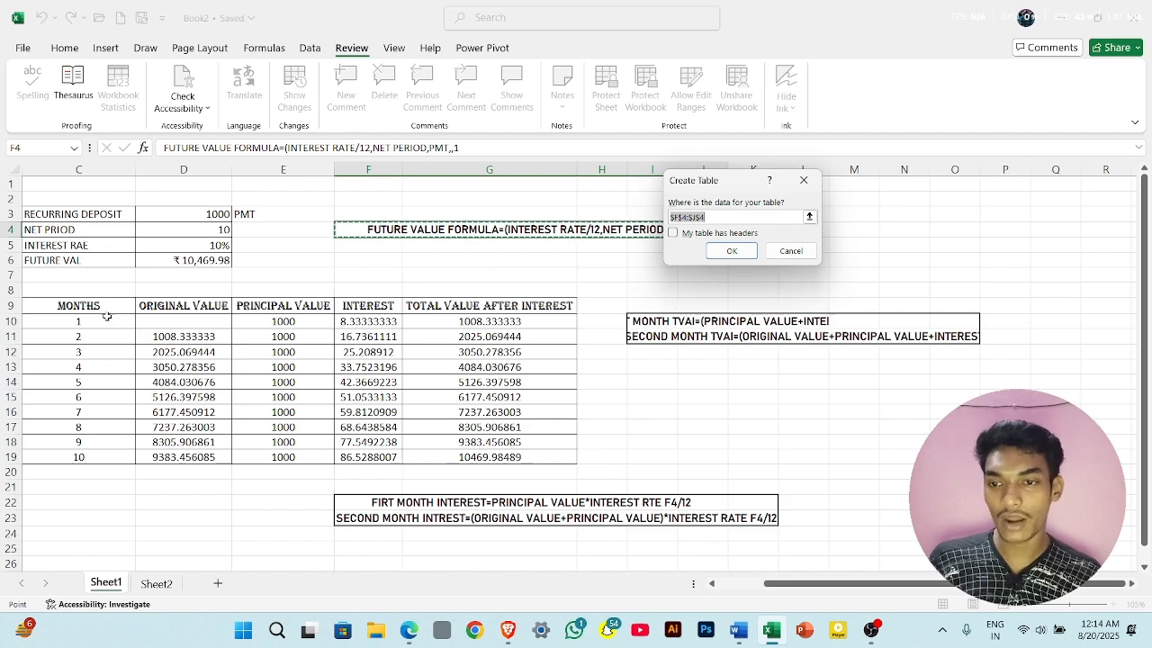
{"action": "left_click_drag", "start_coordinate": [79, 306], "coordinate": [466, 454]}
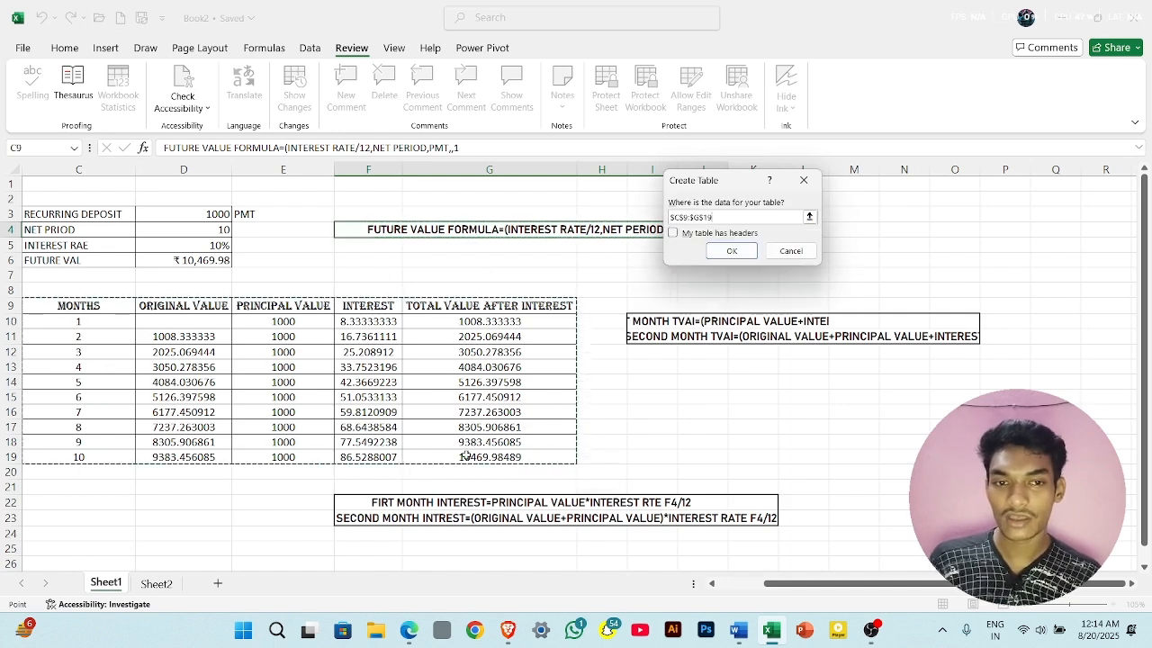
{"action": "left_click", "coordinate": [732, 251]}
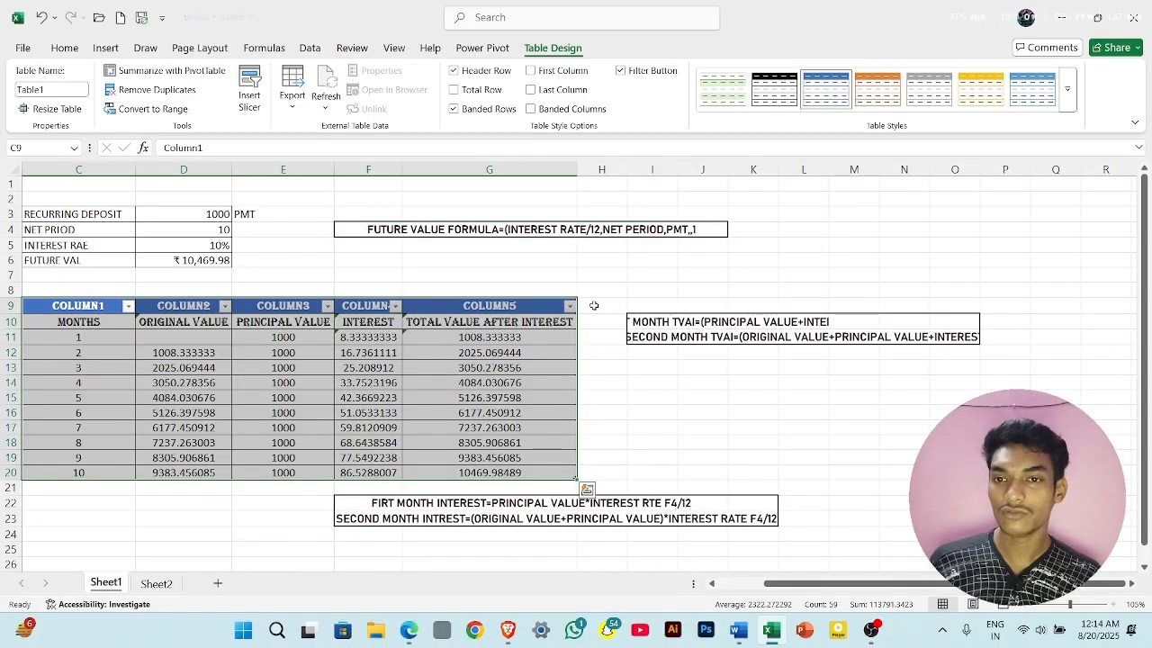
- Unmerge the future value formula cell at F4 through the accessibility tools, and undo the unmerge
{"action": "left_click", "coordinate": [347, 48]}
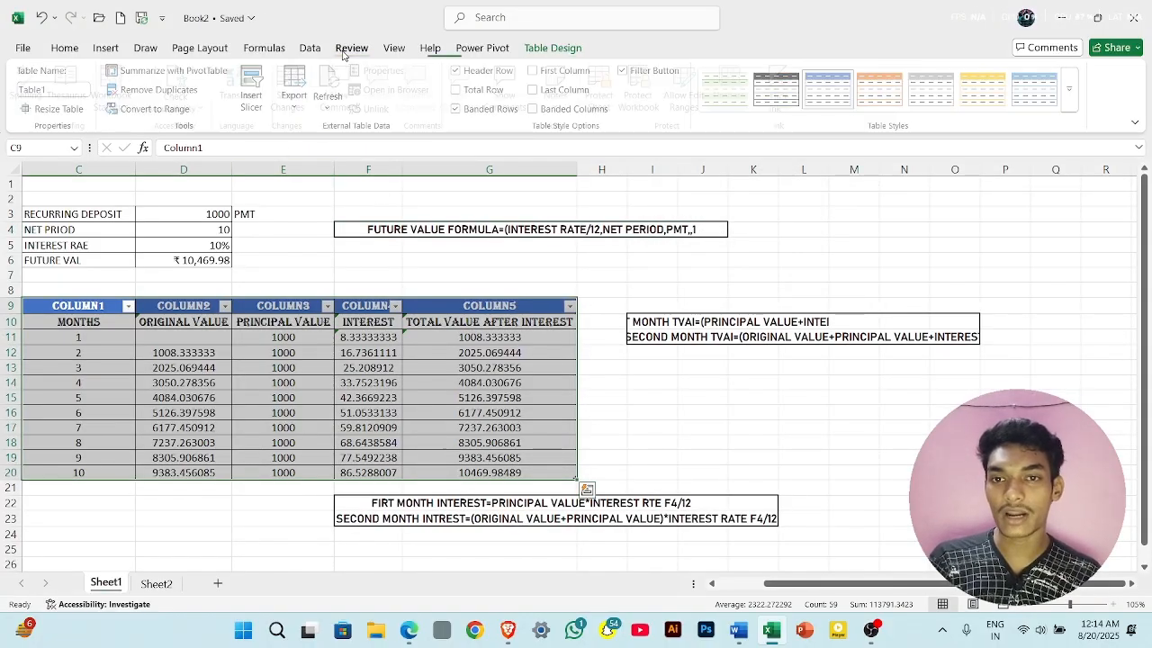
{"action": "left_click", "coordinate": [189, 105]}
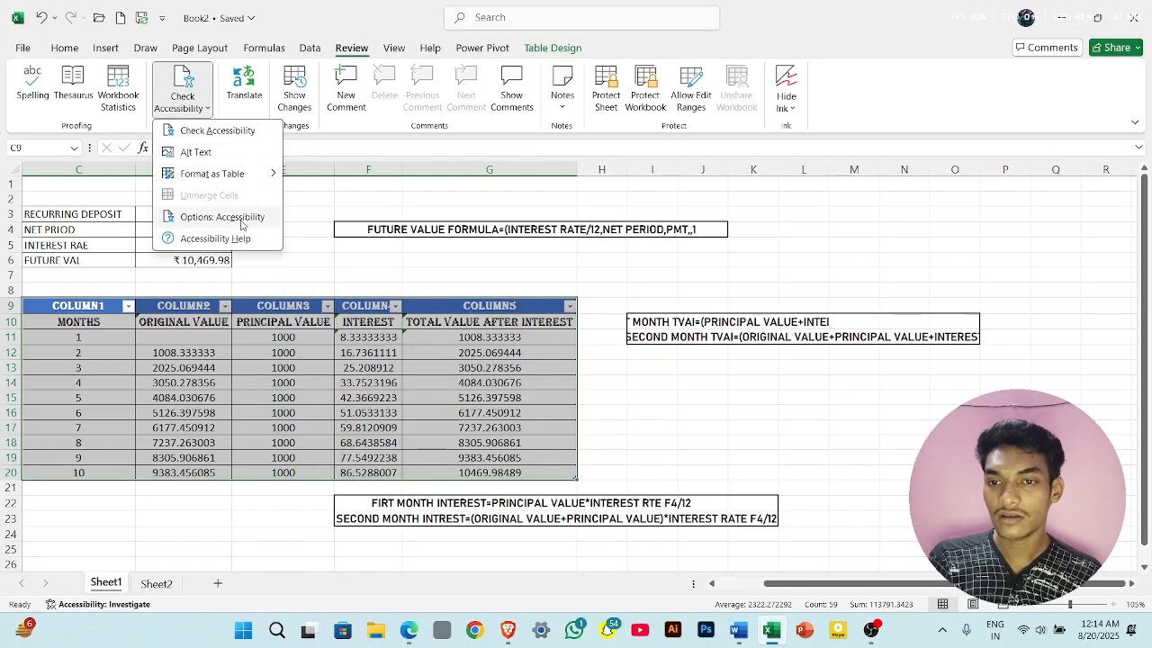
{"action": "left_click", "coordinate": [308, 203]}
{"action": "left_click", "coordinate": [402, 229]}
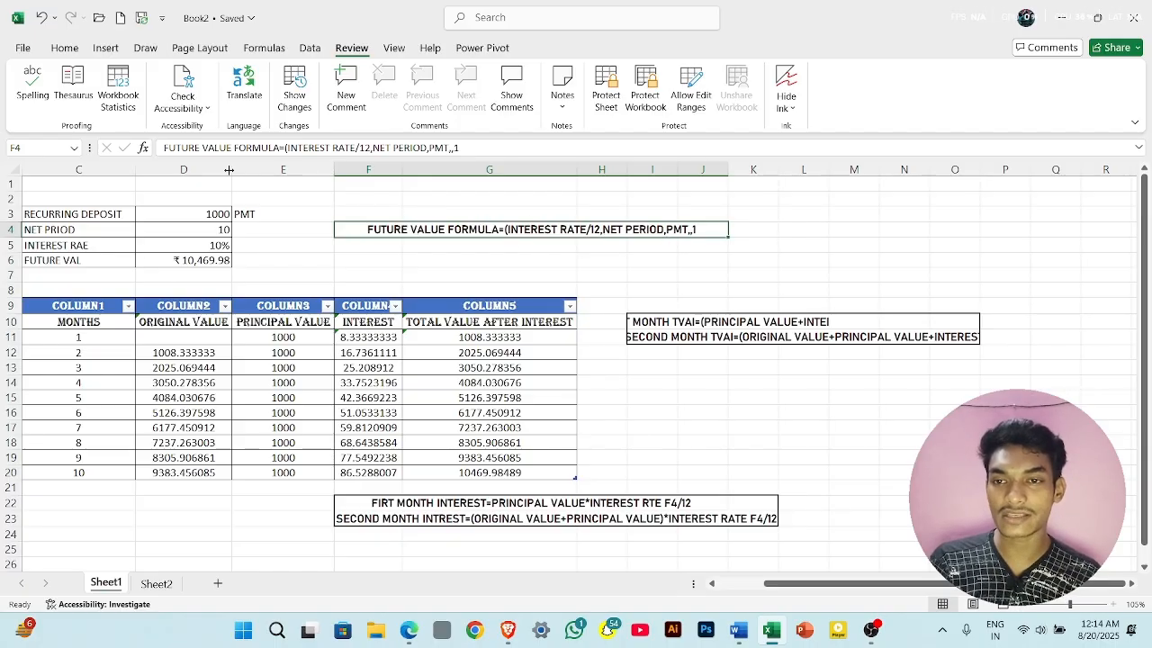
{"action": "left_click", "coordinate": [196, 116]}
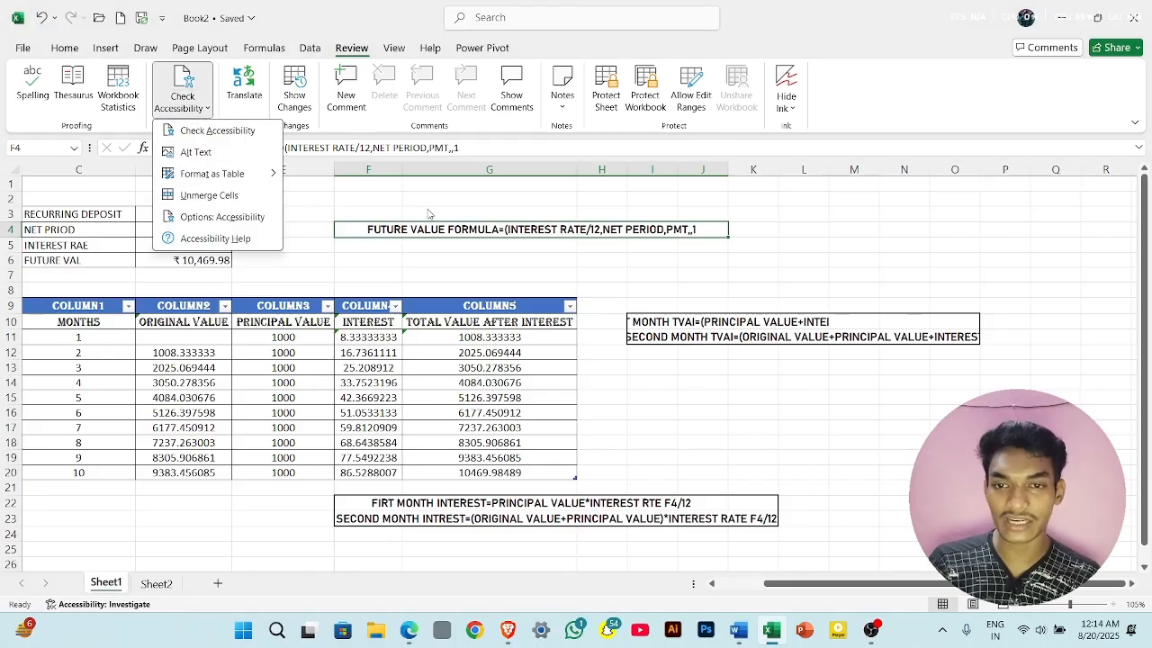
{"action": "left_click", "coordinate": [245, 198]}
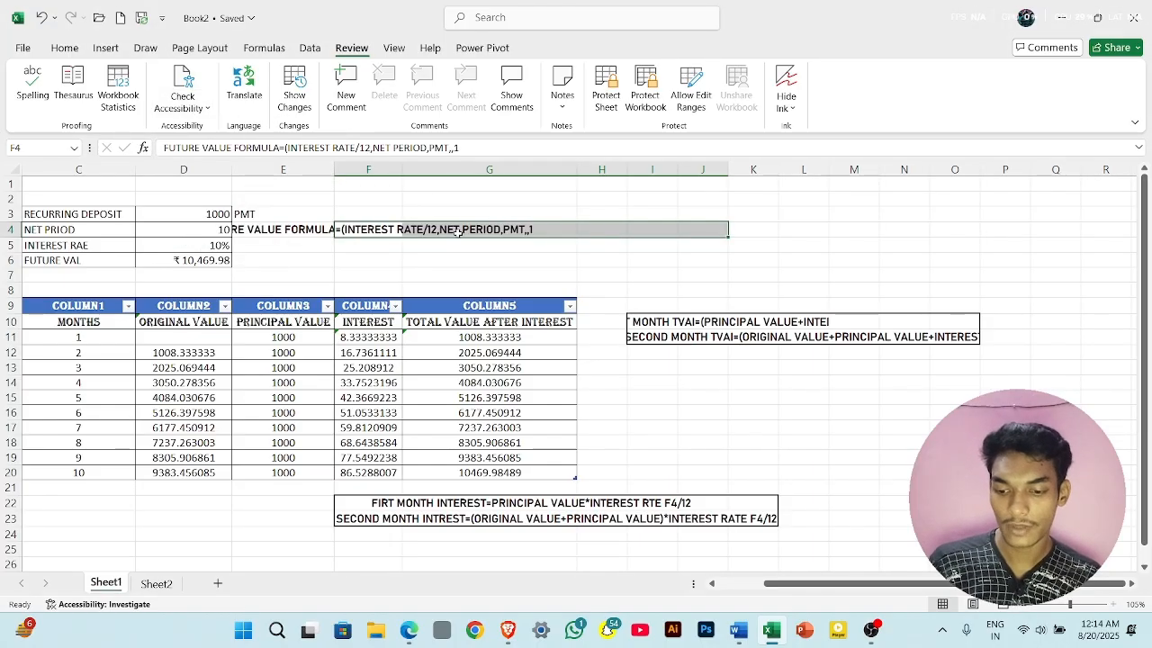
{"action": "key", "text": "ctrl+z"}
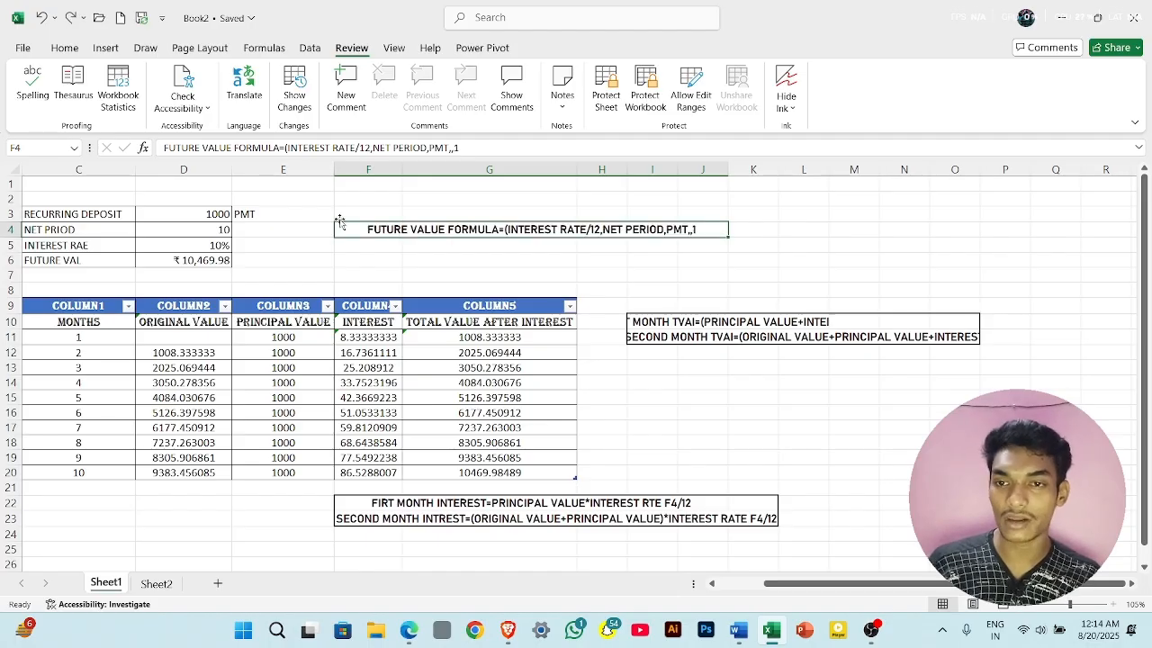
- View Excel's Accessibility options and close them without changing any setting
{"action": "left_click", "coordinate": [196, 106]}
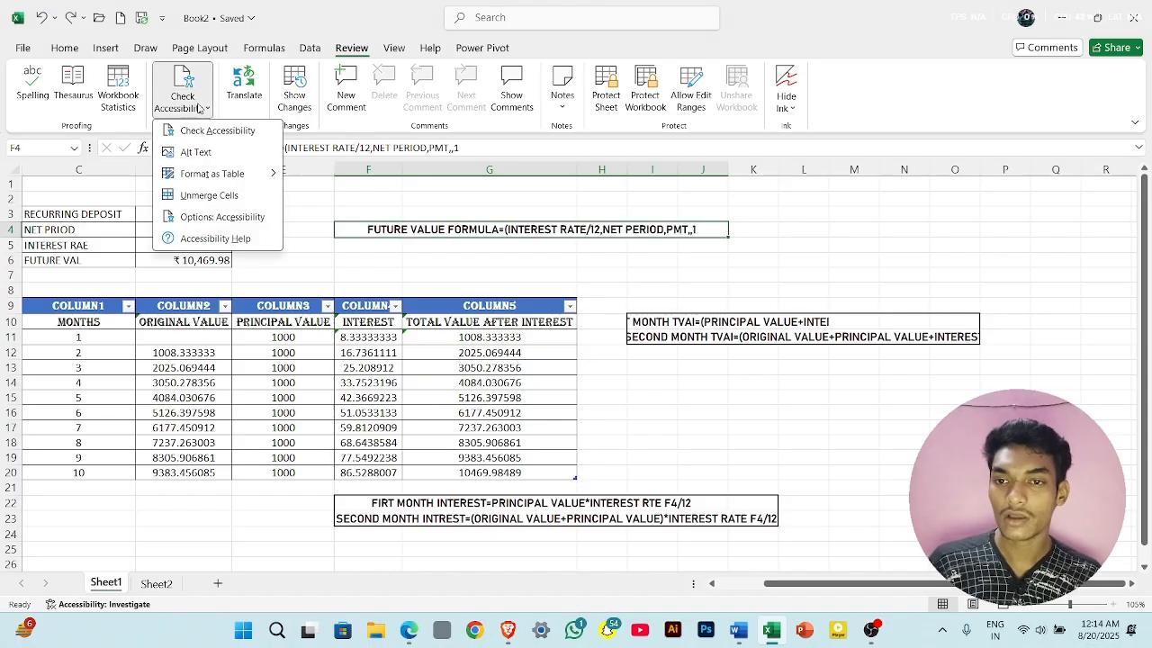
{"action": "left_click", "coordinate": [260, 218]}
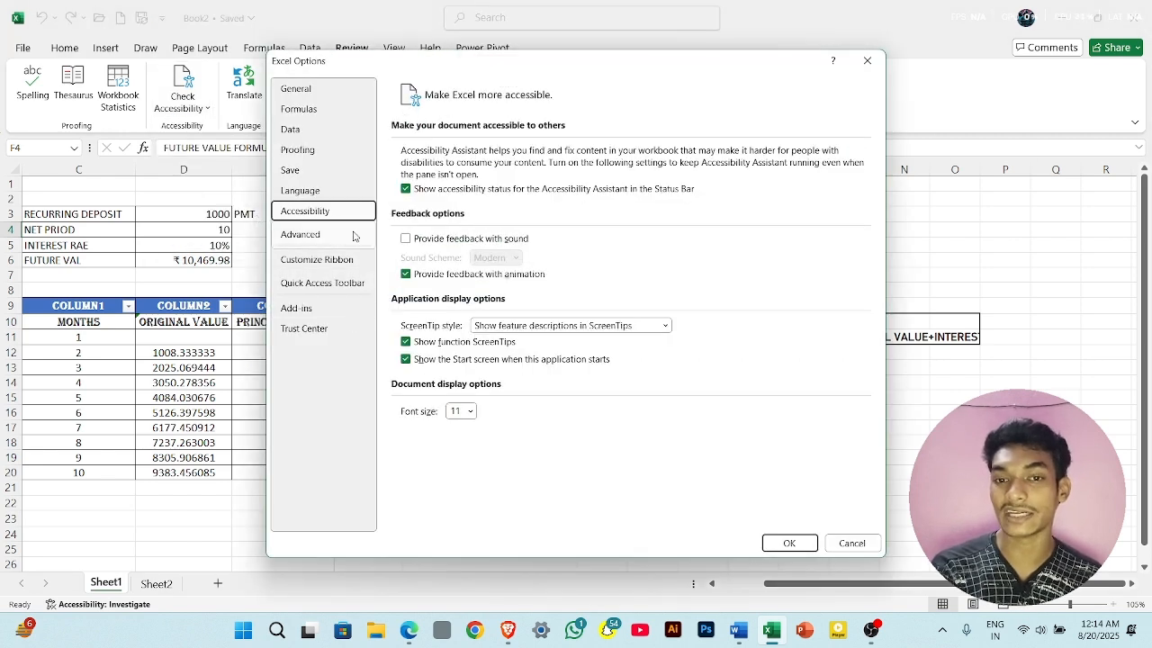
{"action": "left_click", "coordinate": [868, 61]}
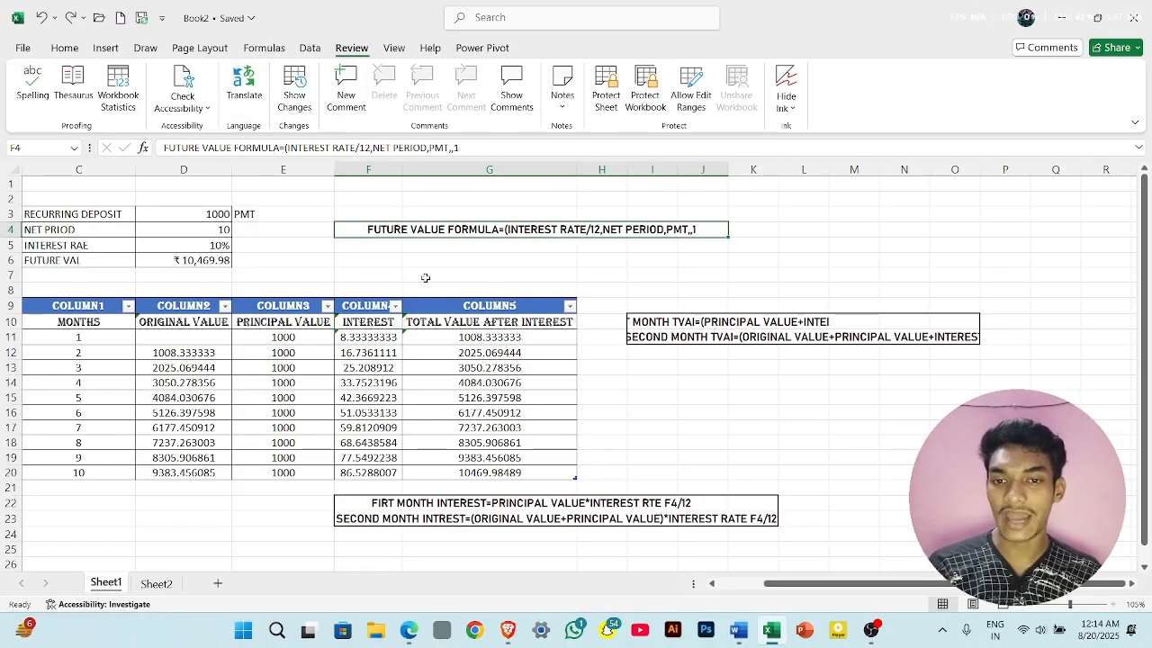
- Look up the translation of the RECURRING DEPOSIT label in cell C3 with the Translator
{"action": "scroll", "coordinate": [426, 278], "scroll_direction": "left", "scroll_amount": 2}
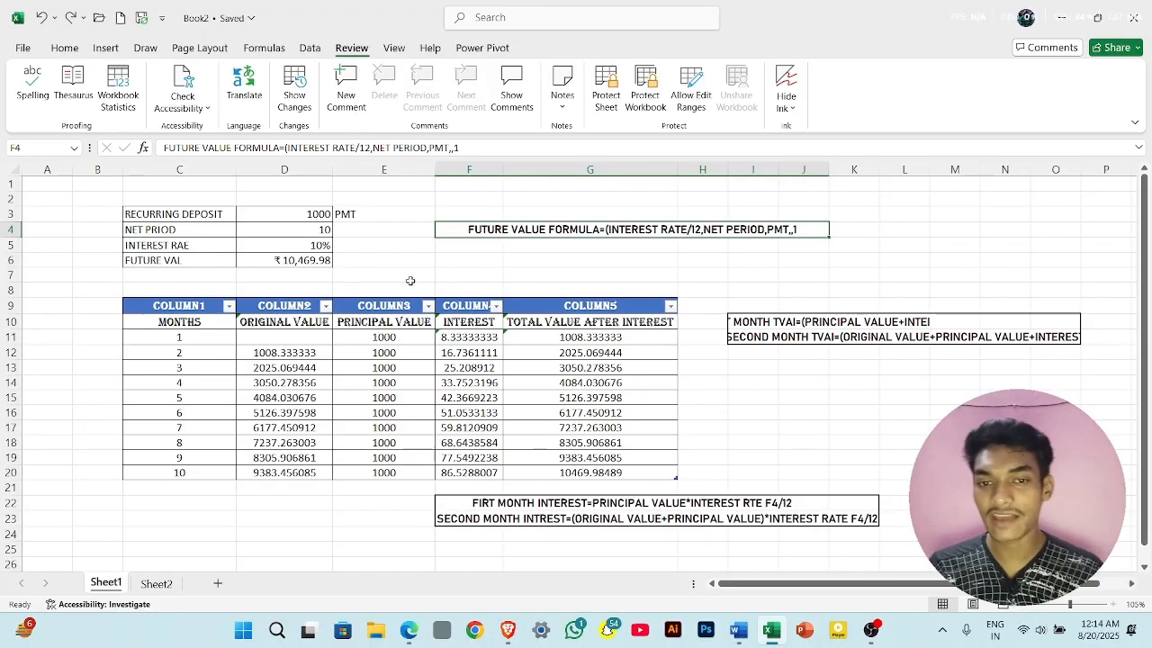
{"action": "left_click", "coordinate": [383, 281]}
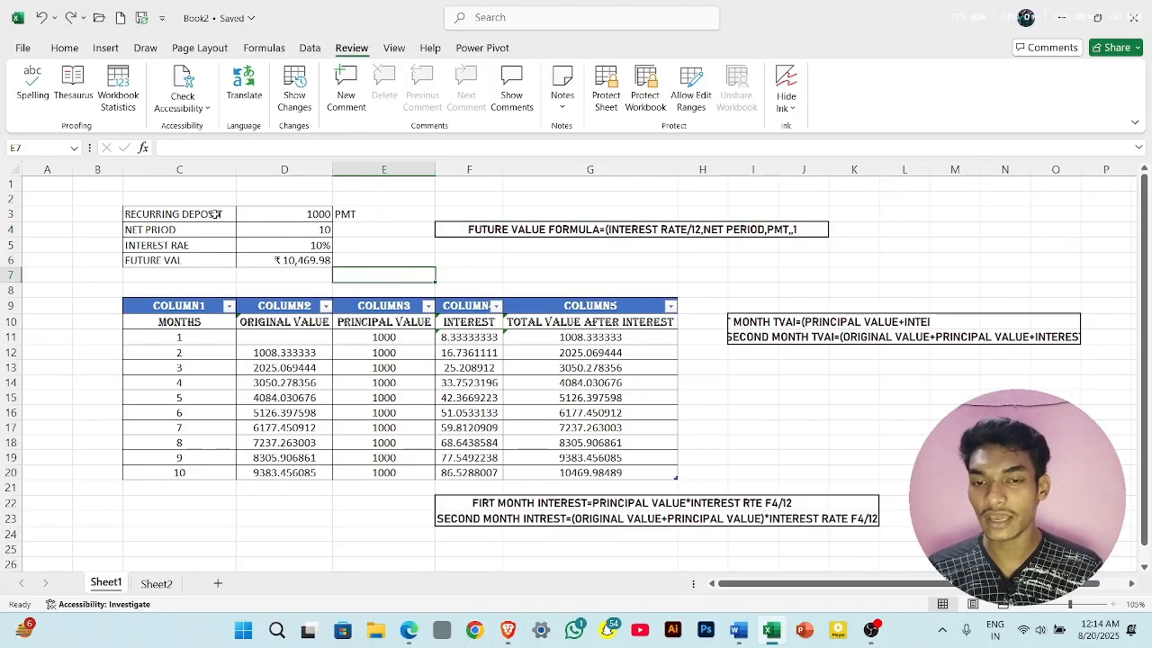
{"action": "scroll", "coordinate": [215, 213], "scroll_direction": "up", "scroll_amount": 6}
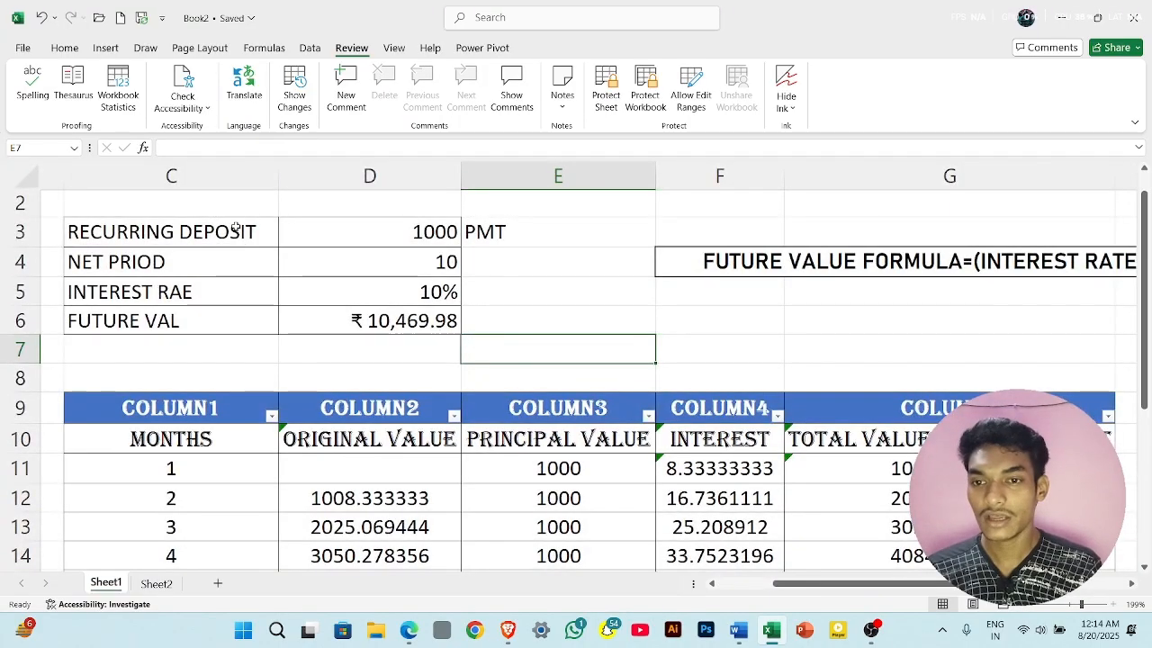
{"action": "left_click", "coordinate": [235, 229]}
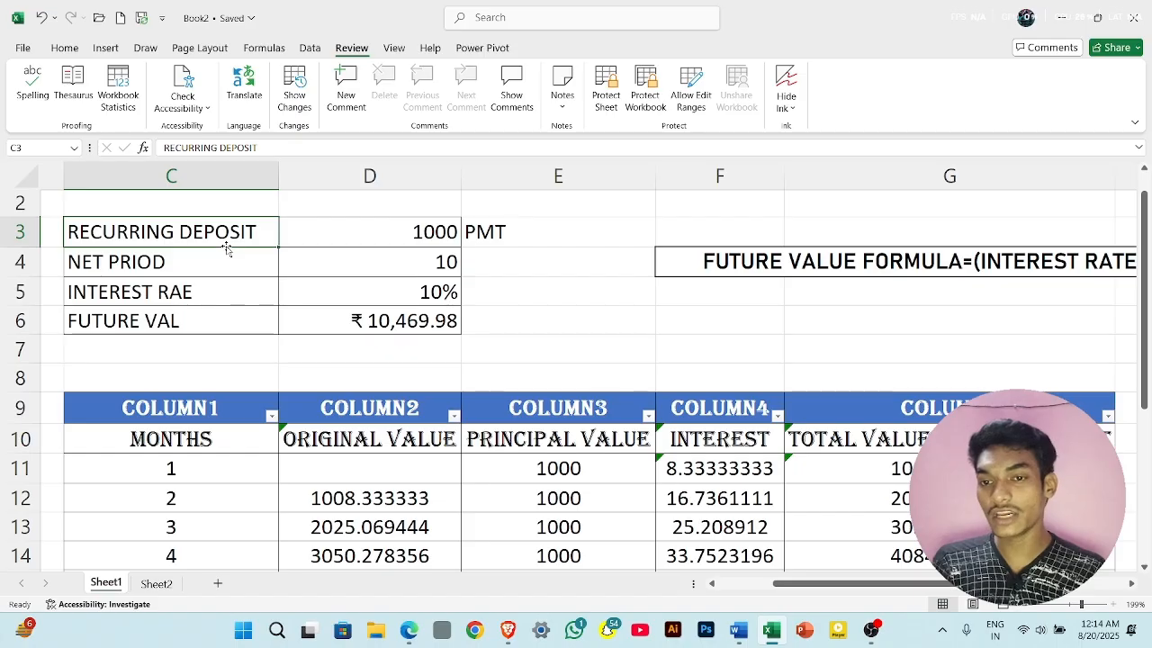
{"action": "left_click", "coordinate": [247, 81]}
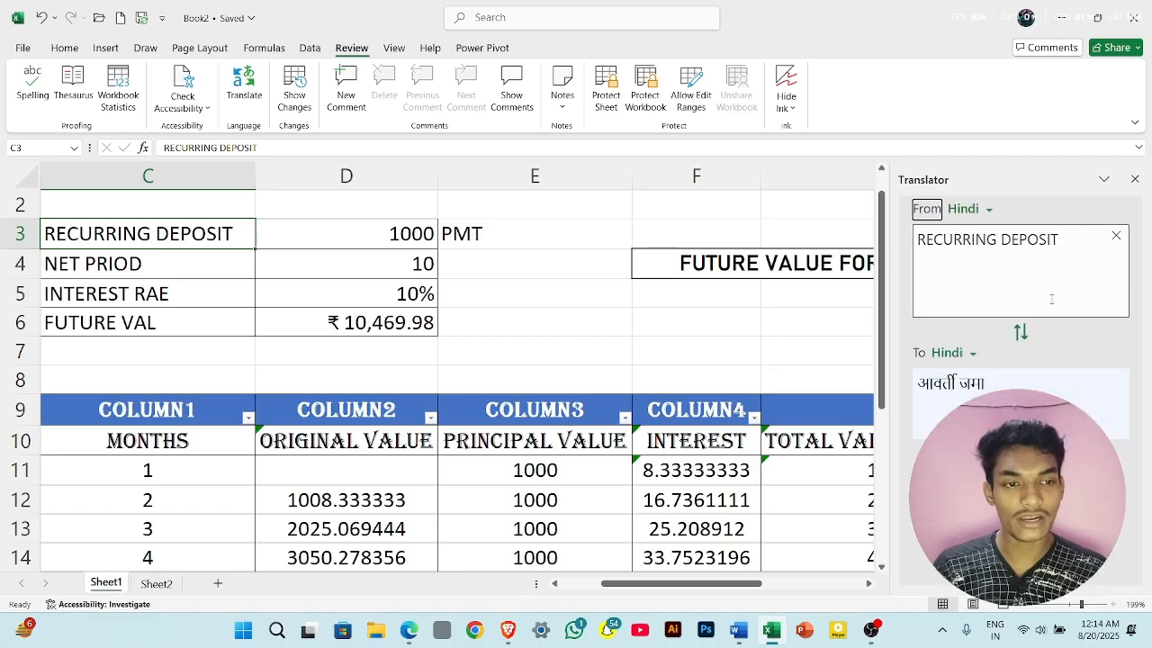
- Switch the translation's target language to Greek and back to Hindi, and select the translated text
{"action": "left_click", "coordinate": [965, 354]}
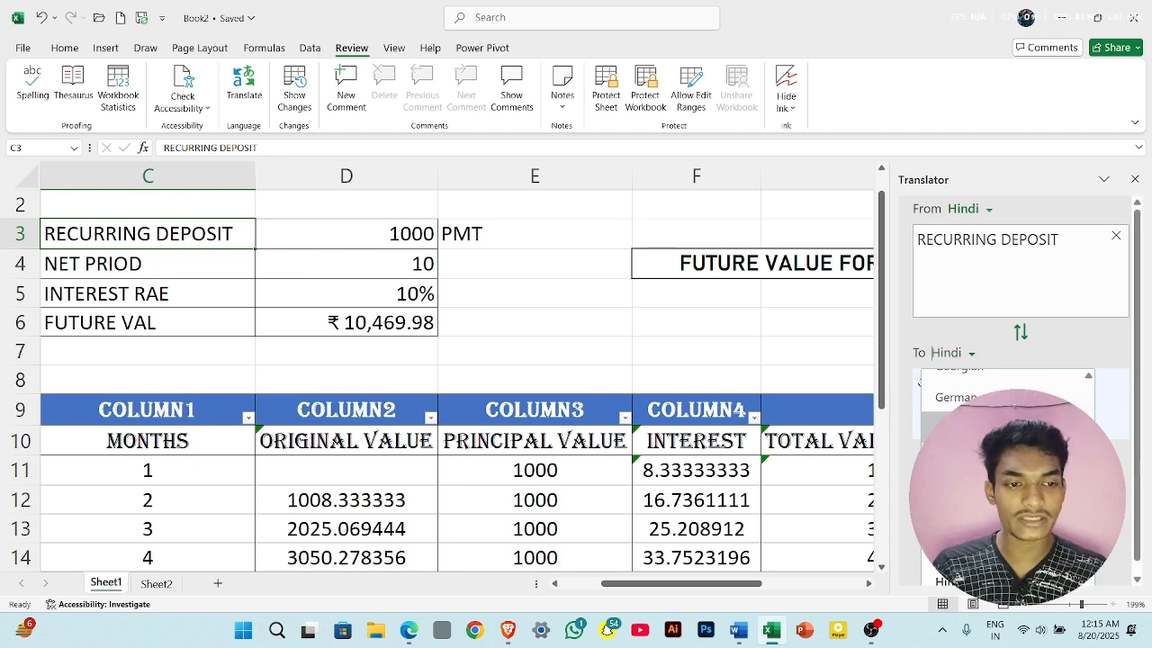
{"action": "left_click", "coordinate": [990, 425]}
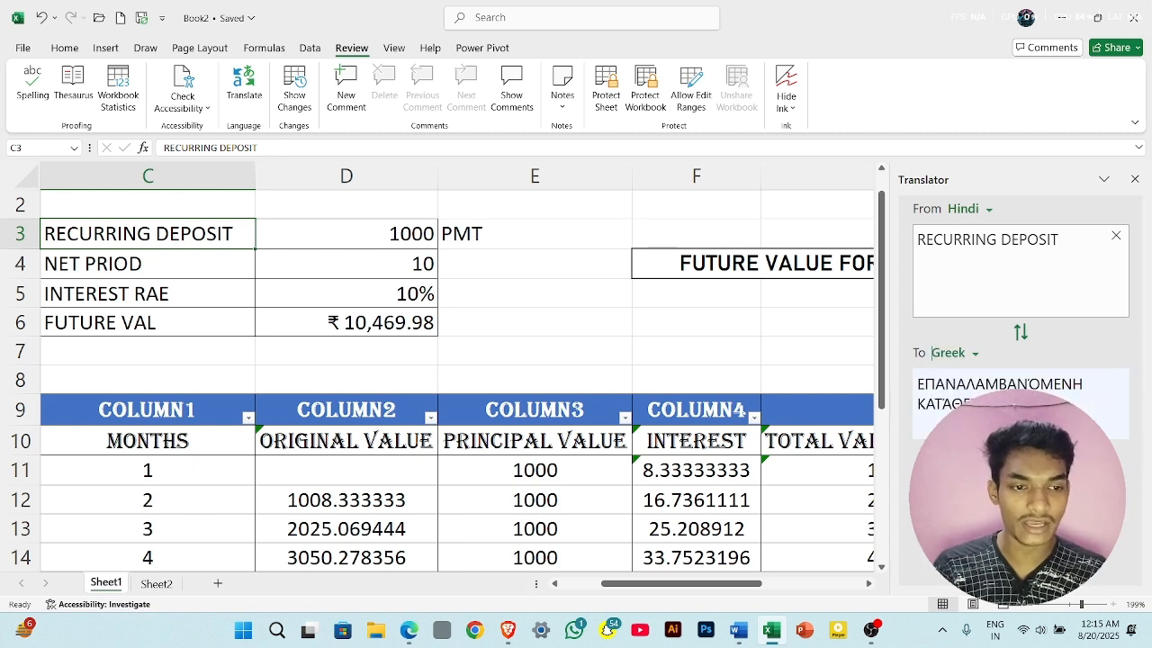
{"action": "left_click", "coordinate": [971, 354]}
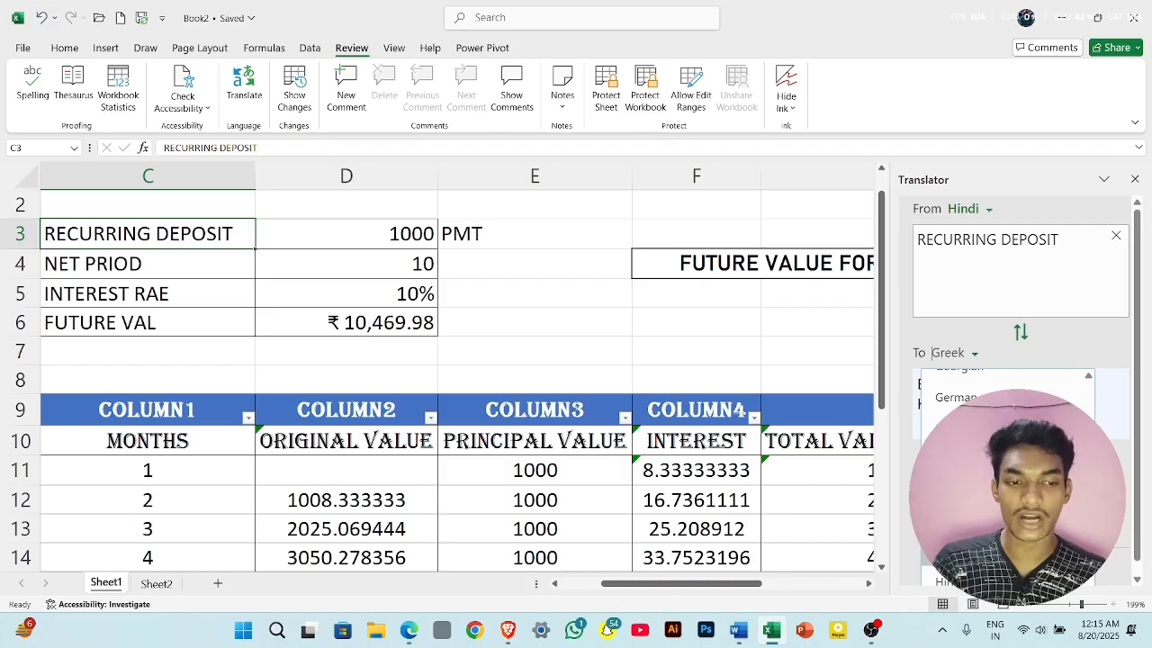
{"action": "left_click", "coordinate": [967, 580]}
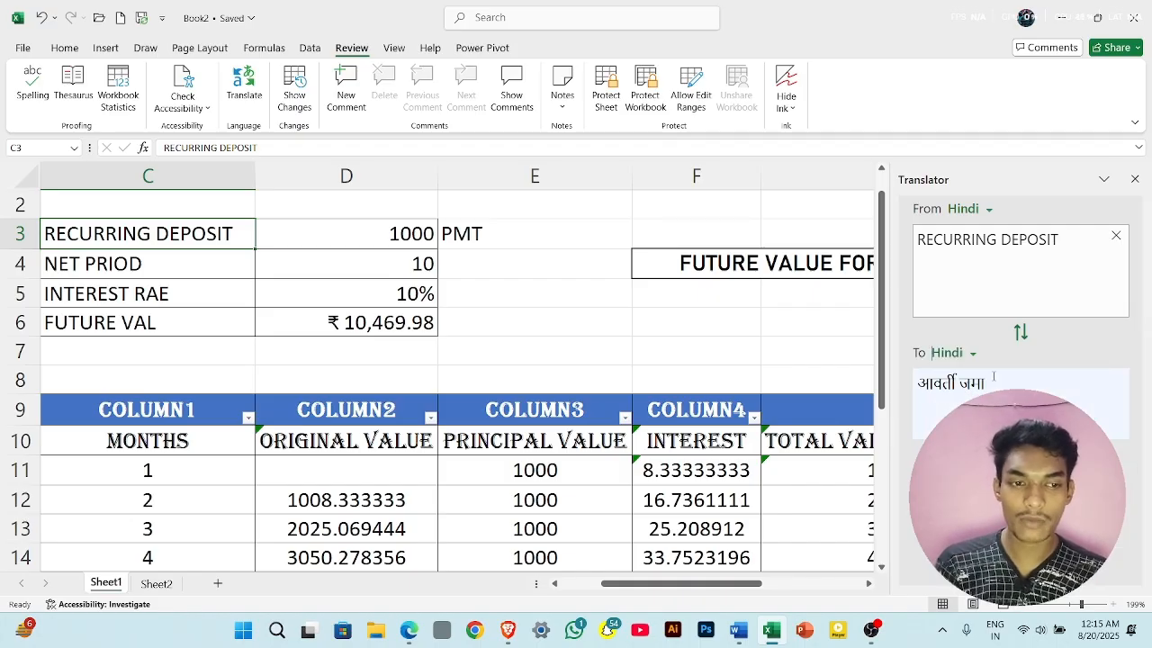
{"action": "left_click_drag", "start_coordinate": [919, 381], "coordinate": [964, 382]}
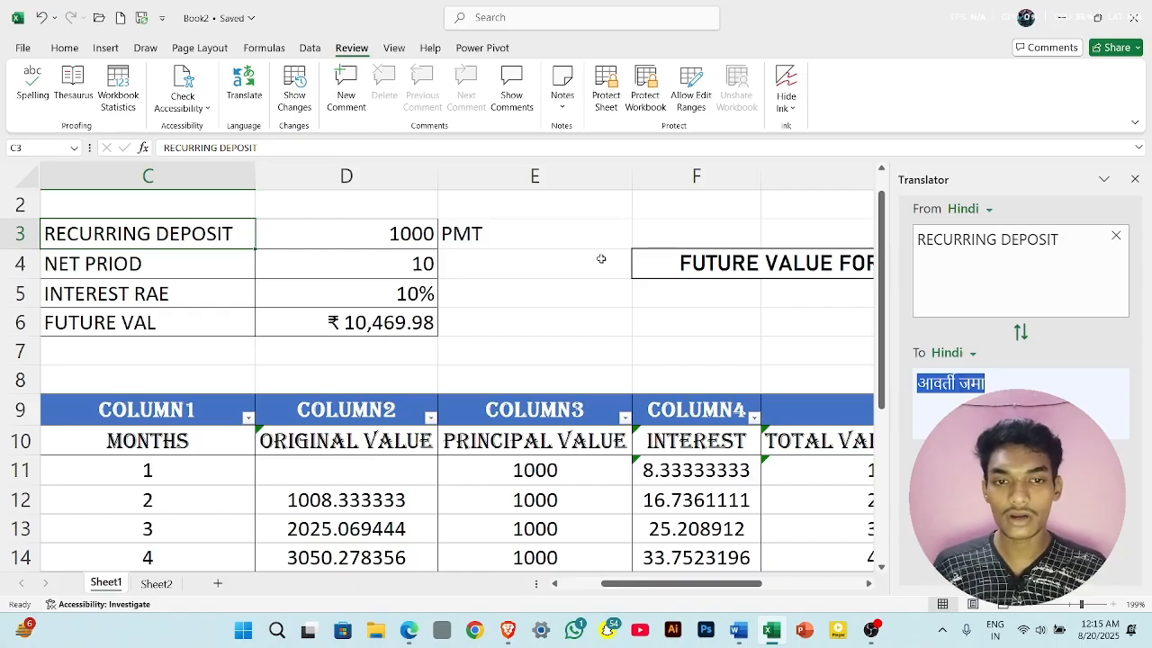
- Paste the Hindi translation आवर्ती जमा into E4, move it to C3 over the RECURRING DEPOSIT label, and close the Translator
{"action": "left_click", "coordinate": [581, 239]}
{"action": "left_click", "coordinate": [535, 271]}
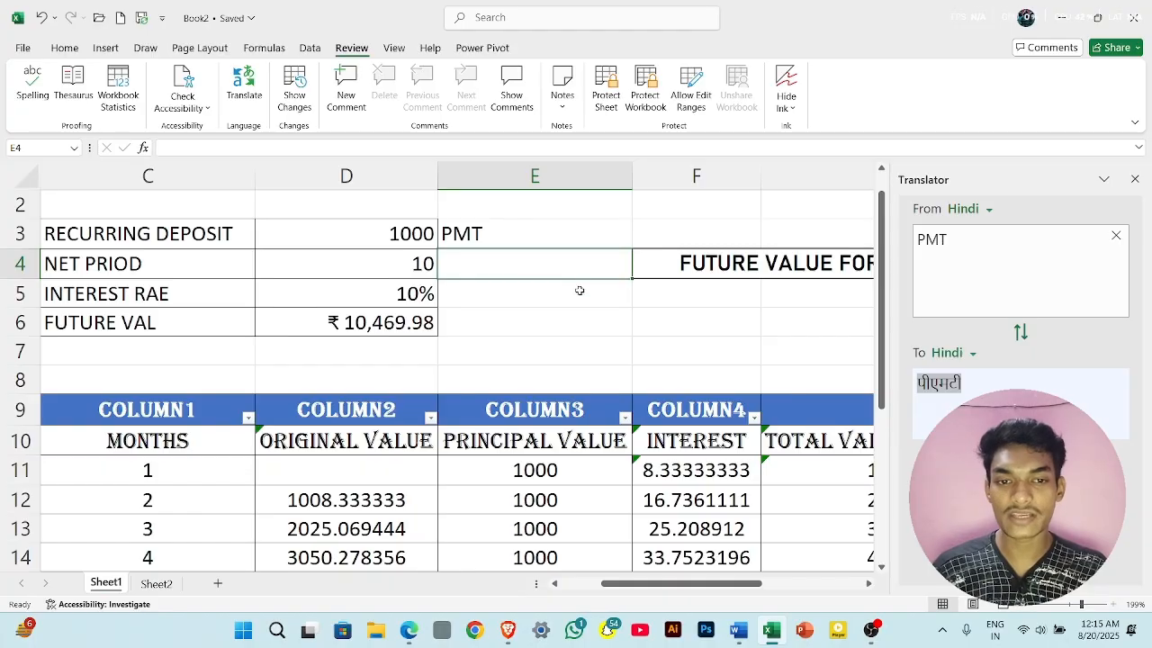
{"action": "type", "text": "आवर्ती जमा"}
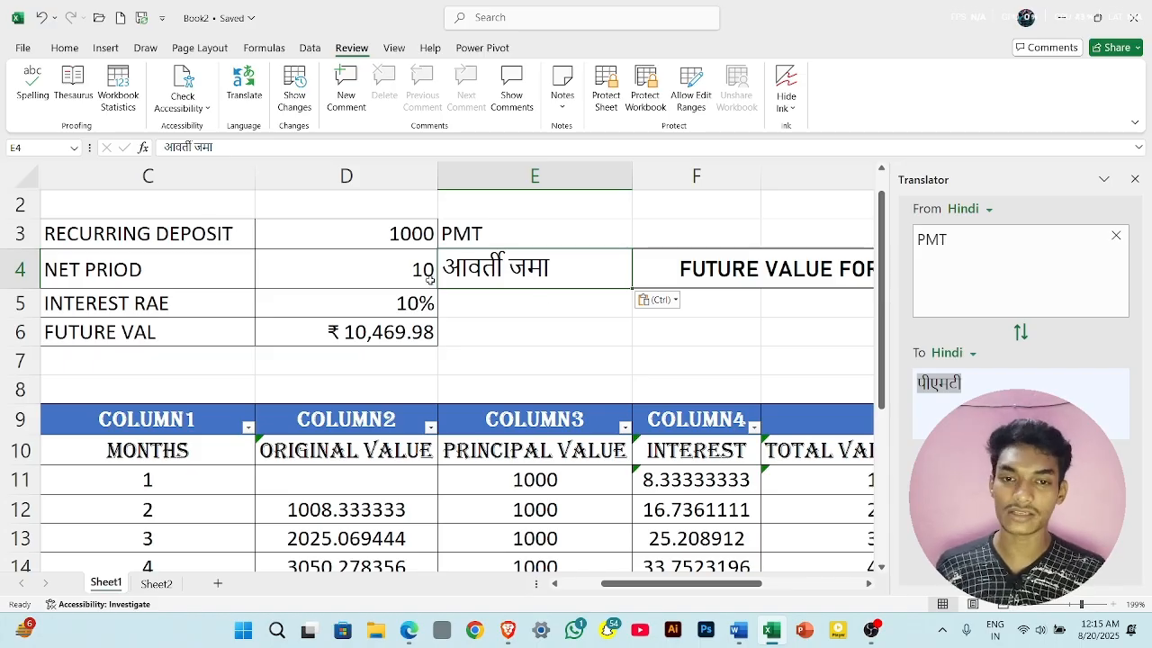
{"action": "key", "text": "ctrl+c"}
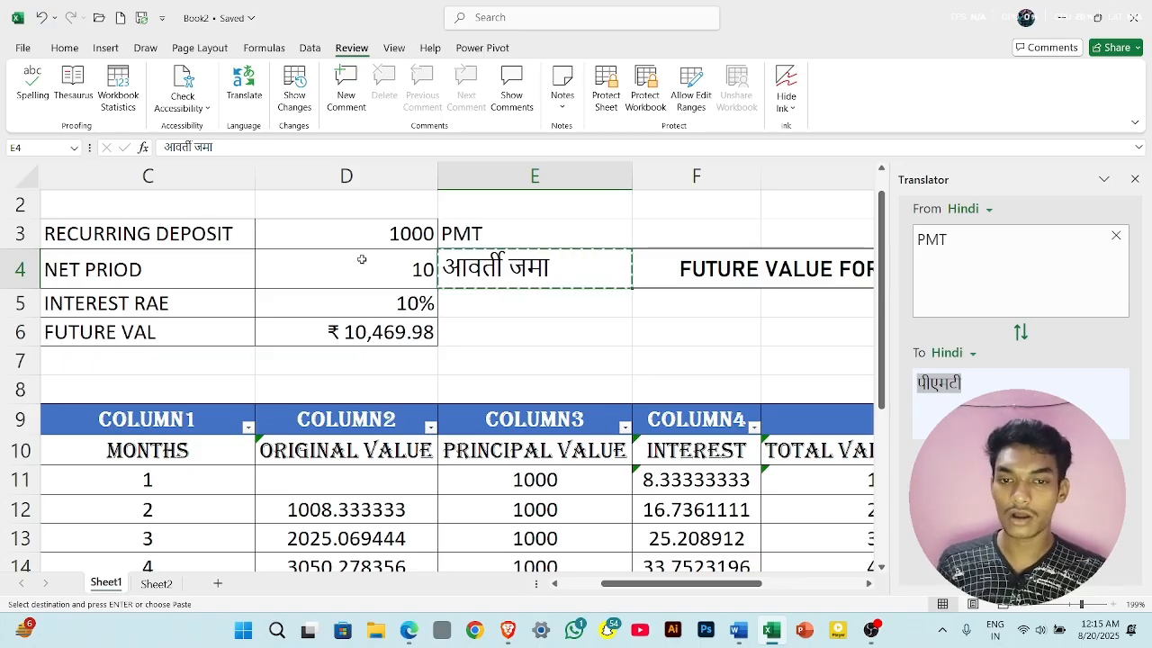
{"action": "left_click", "coordinate": [205, 232]}
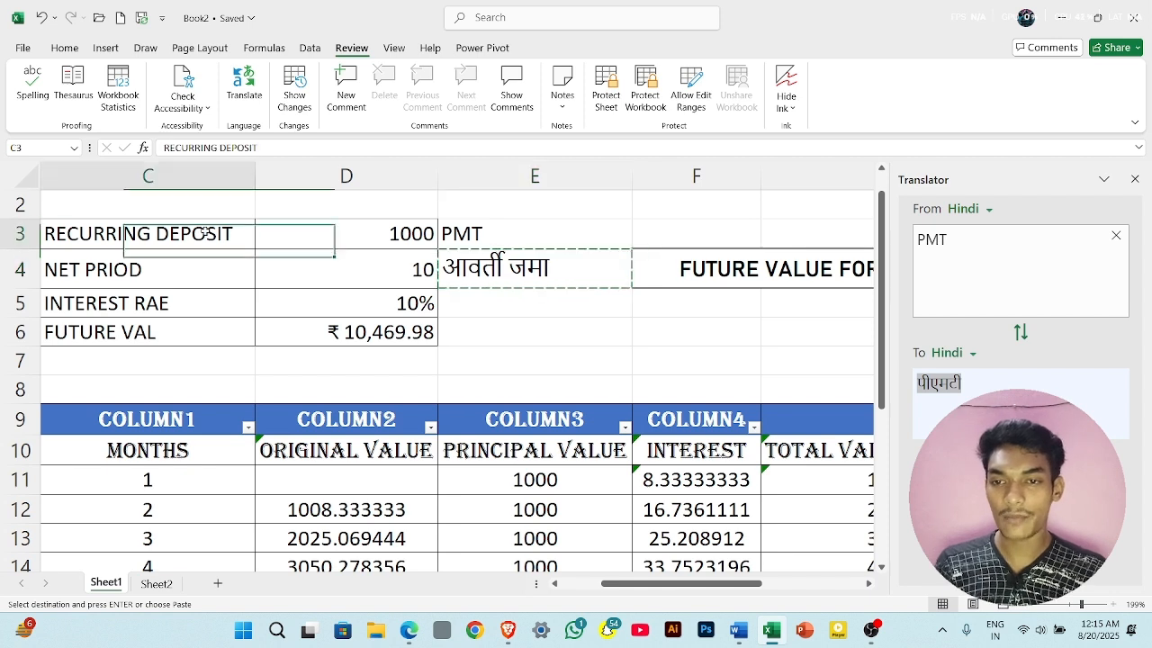
{"action": "key", "text": "ctrl+v"}
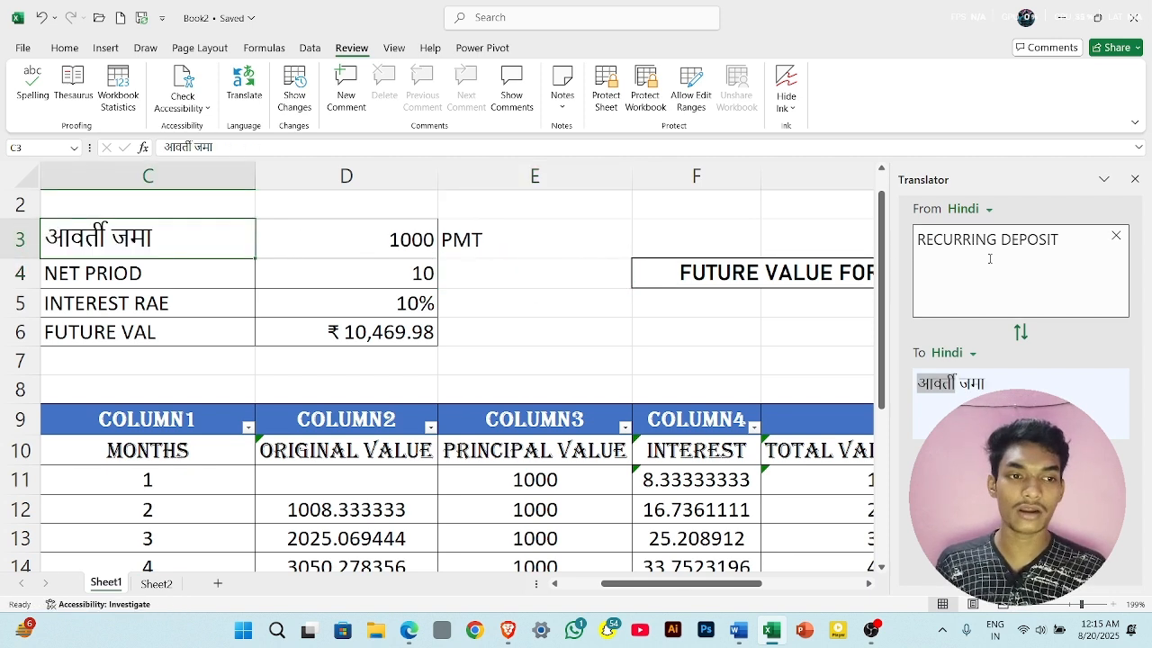
{"action": "left_click", "coordinate": [1132, 179]}
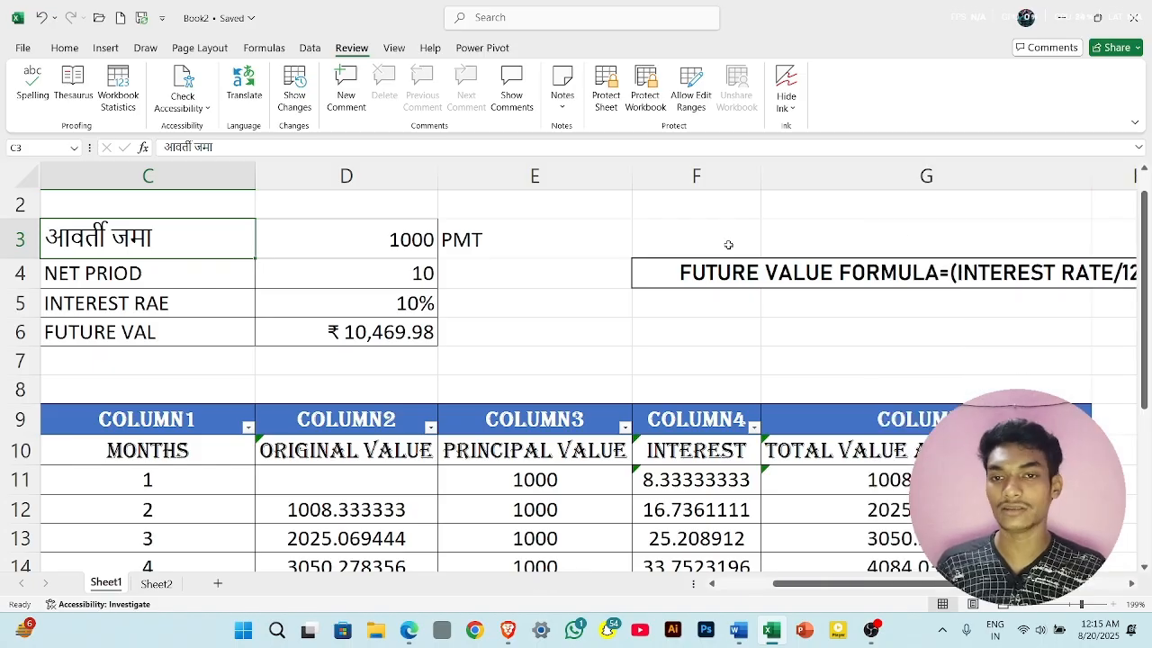
- Review the workbook's change history with Show Changes and close it
{"action": "scroll", "coordinate": [728, 243], "scroll_direction": "left", "scroll_amount": 2}
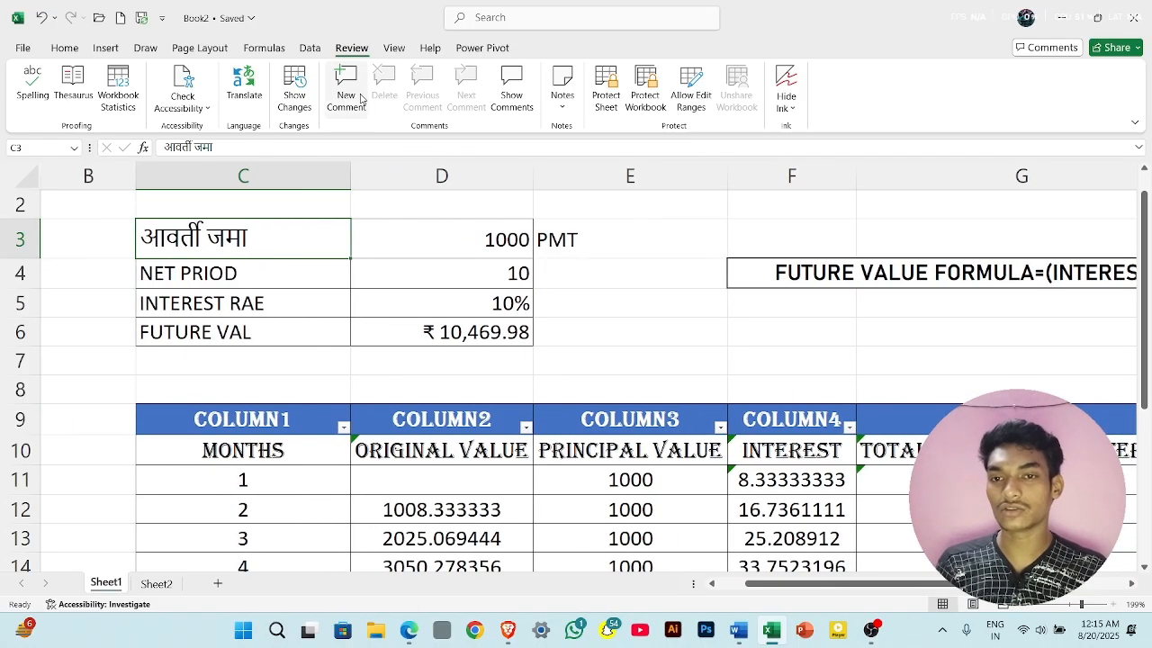
{"action": "left_click", "coordinate": [302, 102]}
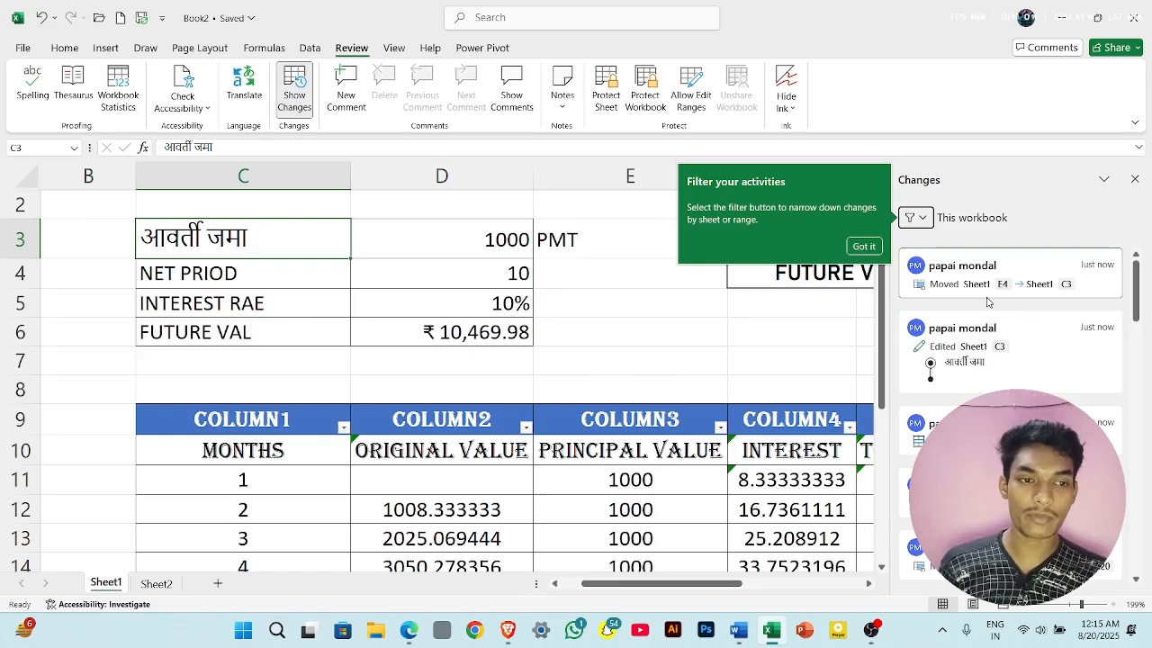
{"action": "scroll", "coordinate": [1010, 430], "scroll_direction": "down", "scroll_amount": 1}
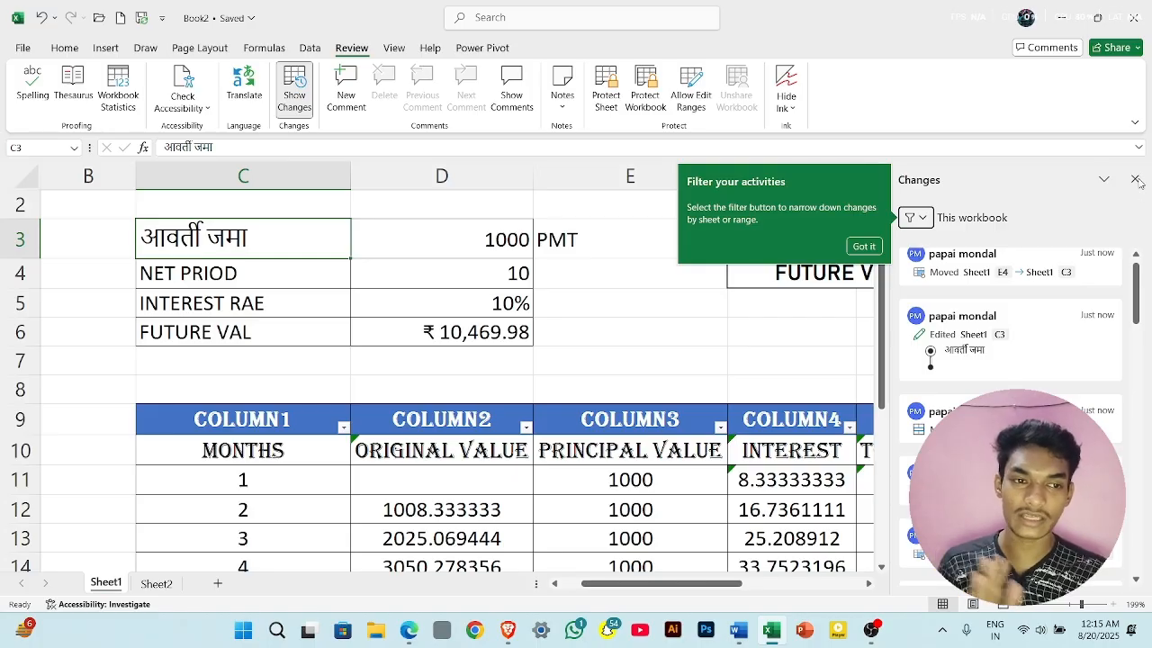
{"action": "left_click", "coordinate": [1136, 180]}
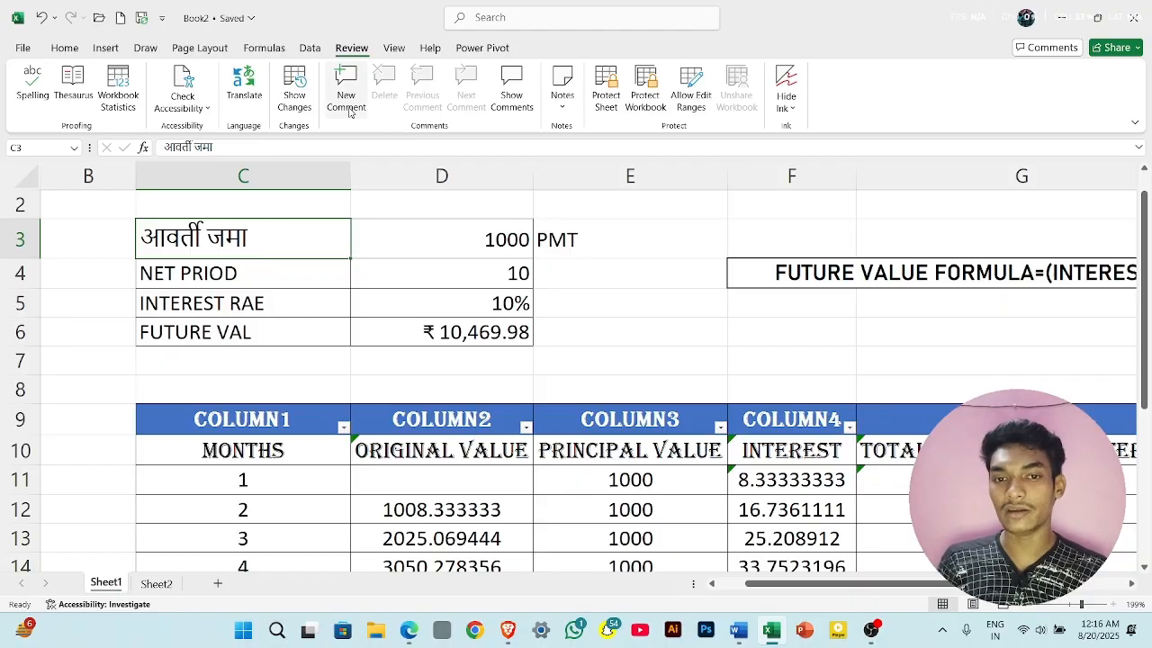
- Add the comment "Ms excel document" to the document cell F6 on Sheet2 and post it
{"action": "scroll", "coordinate": [580, 321], "scroll_direction": "down", "scroll_amount": 3}
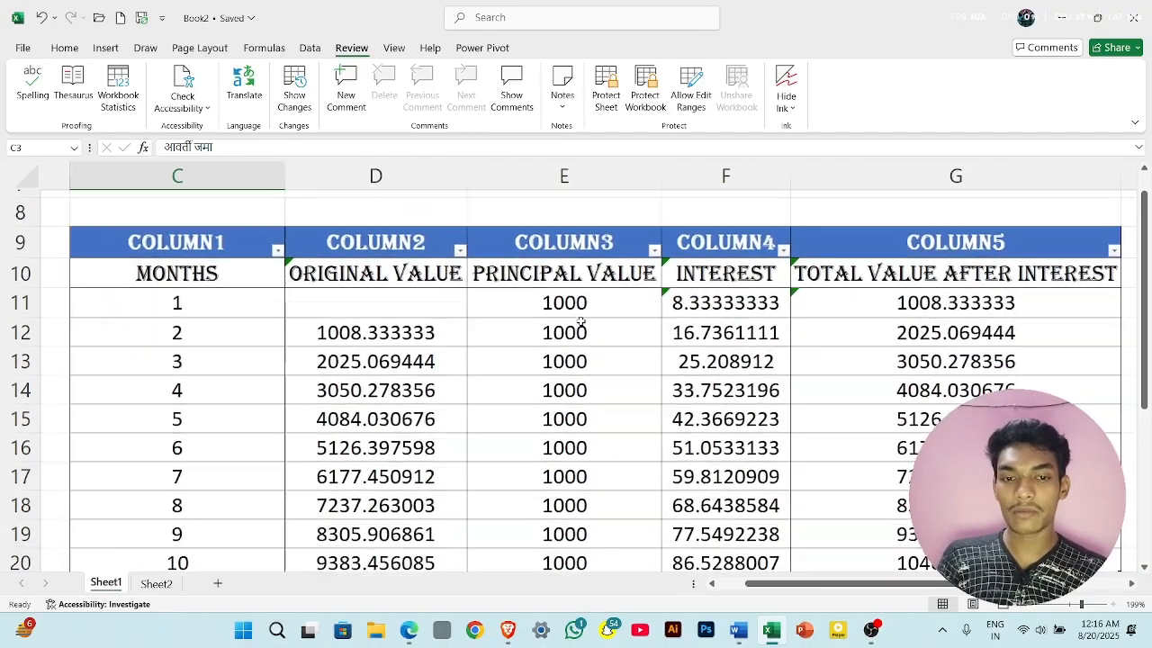
{"action": "scroll", "coordinate": [580, 321], "scroll_direction": "right", "scroll_amount": 4}
{"action": "scroll", "coordinate": [581, 321], "scroll_direction": "down", "scroll_amount": 5}
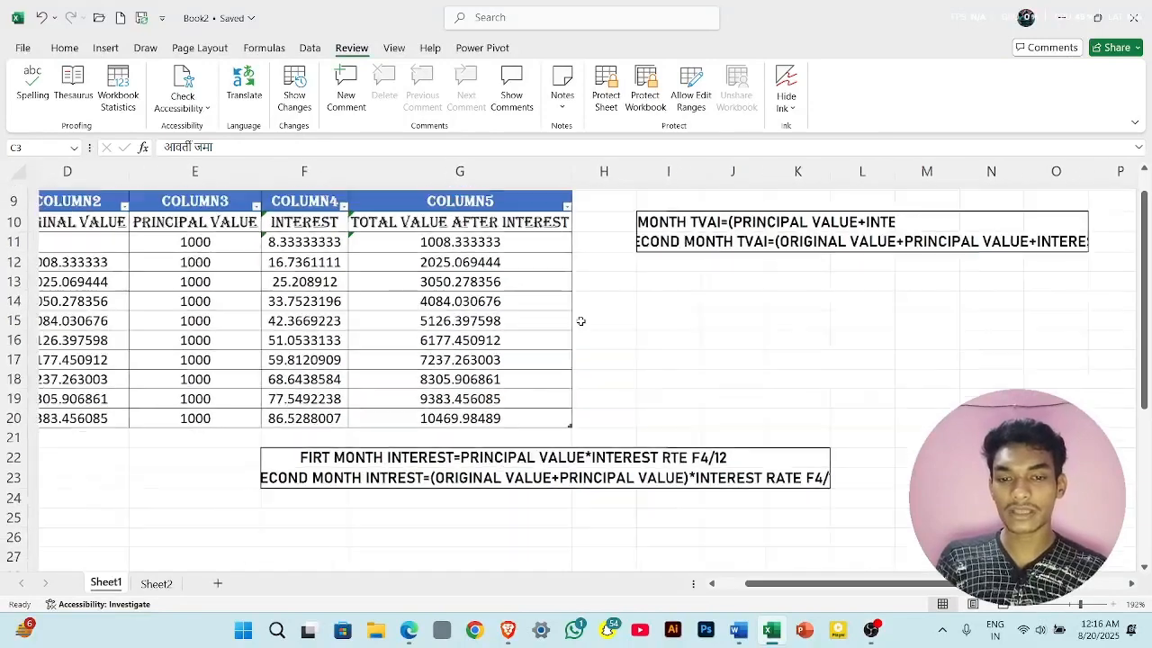
{"action": "left_click", "coordinate": [170, 590]}
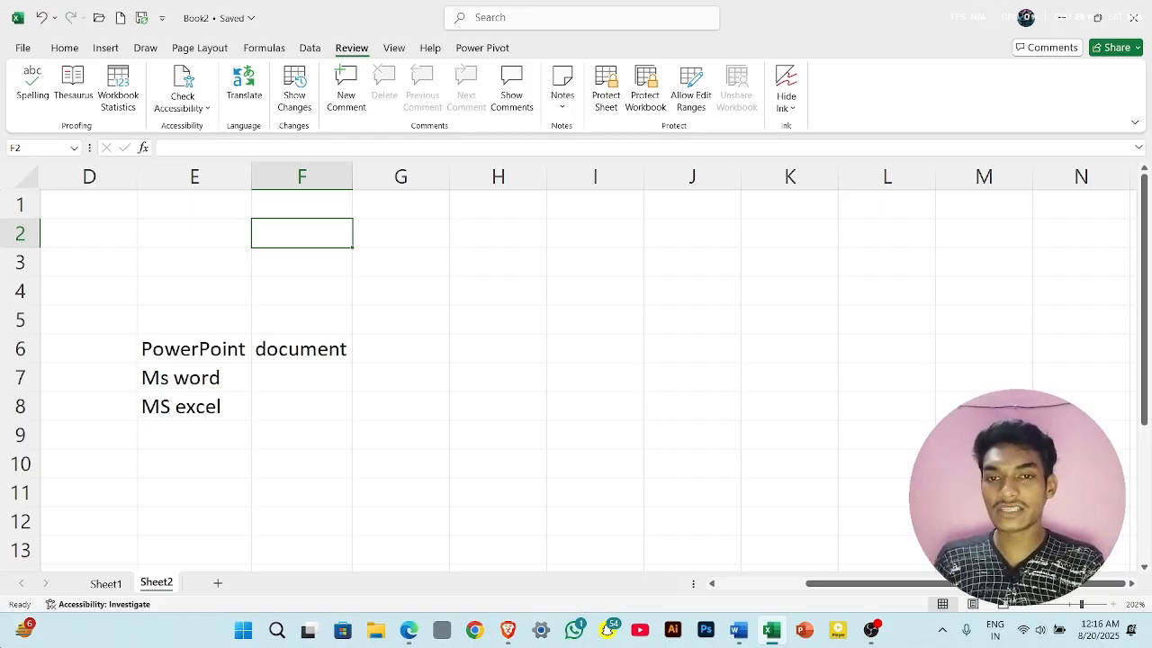
{"action": "left_click", "coordinate": [293, 354]}
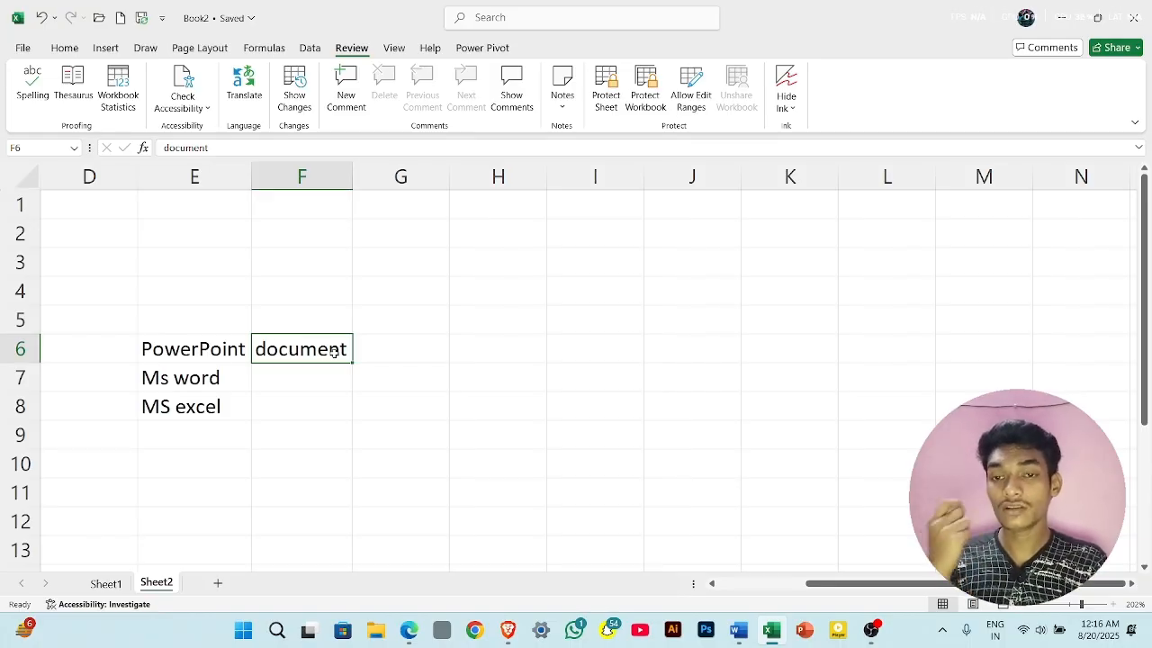
{"action": "left_click", "coordinate": [344, 90]}
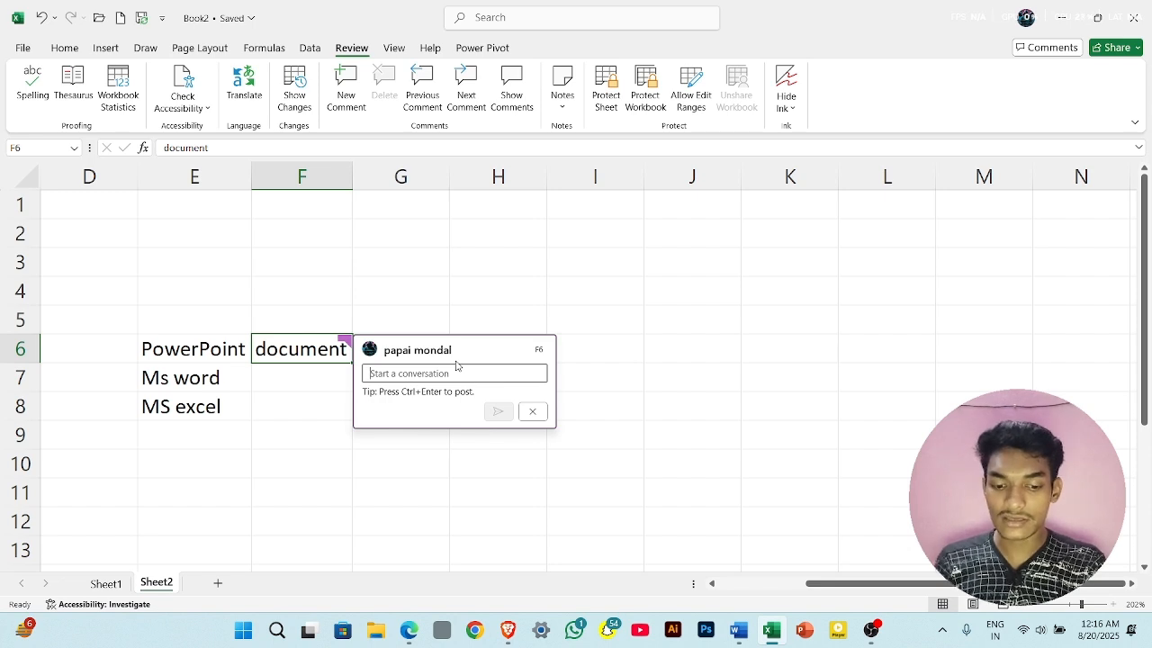
{"action": "type", "text": "ms"}
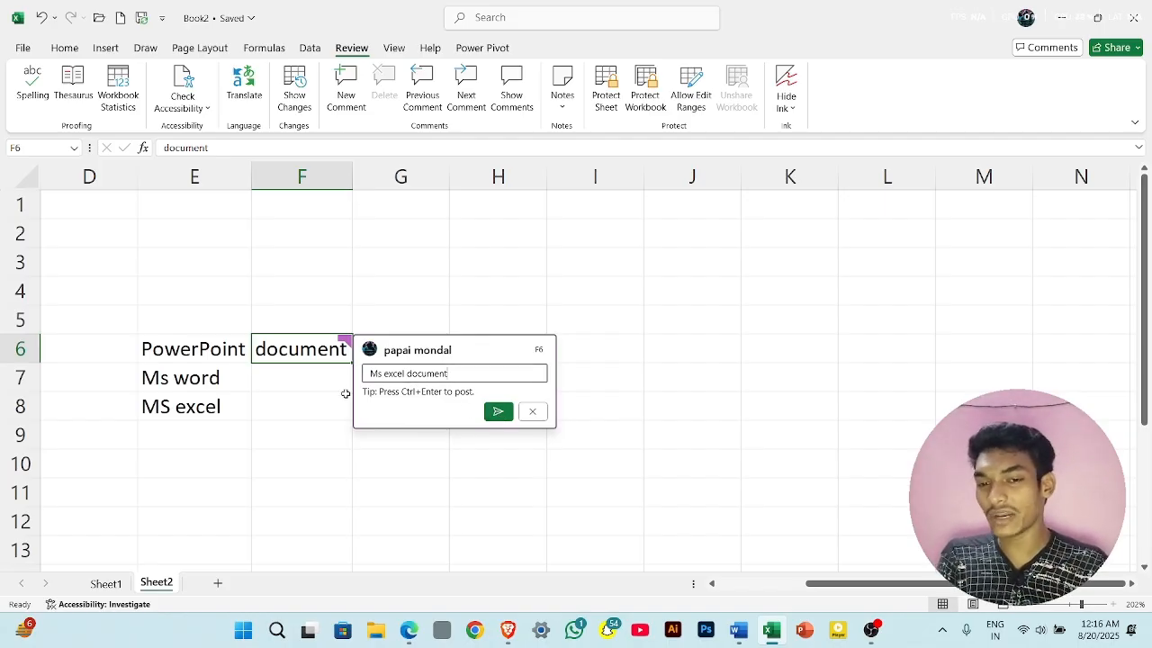
{"action": "left_click", "coordinate": [497, 411]}
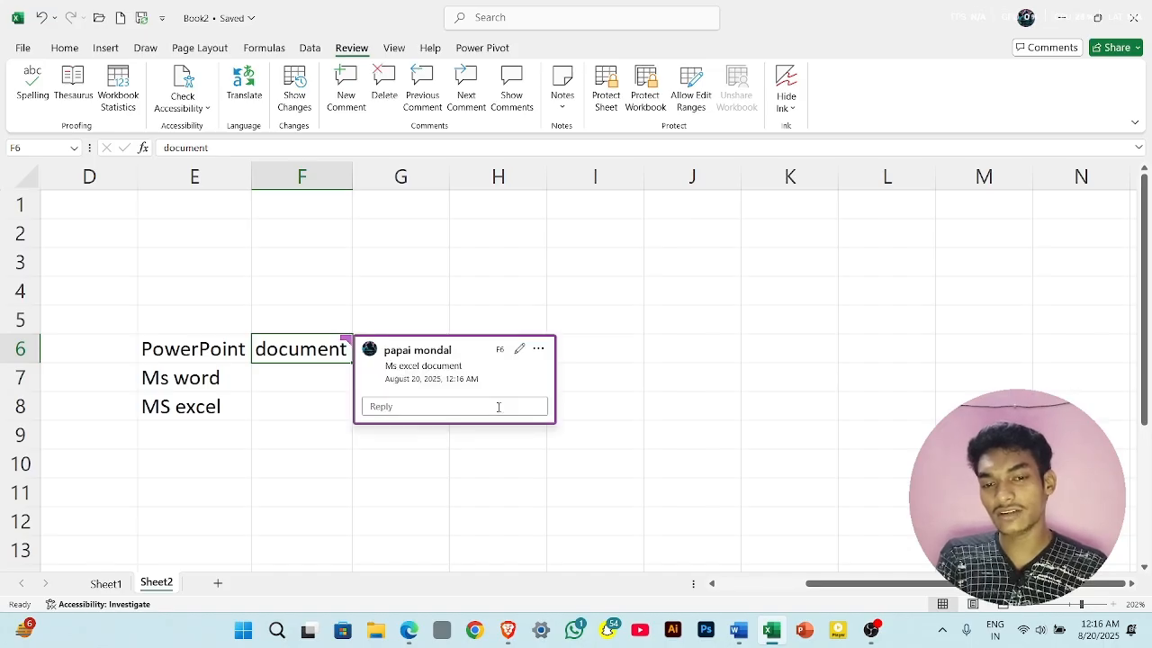
- Leave the comment card and display the comment attached to cell F6 again
{"action": "left_click", "coordinate": [494, 314]}
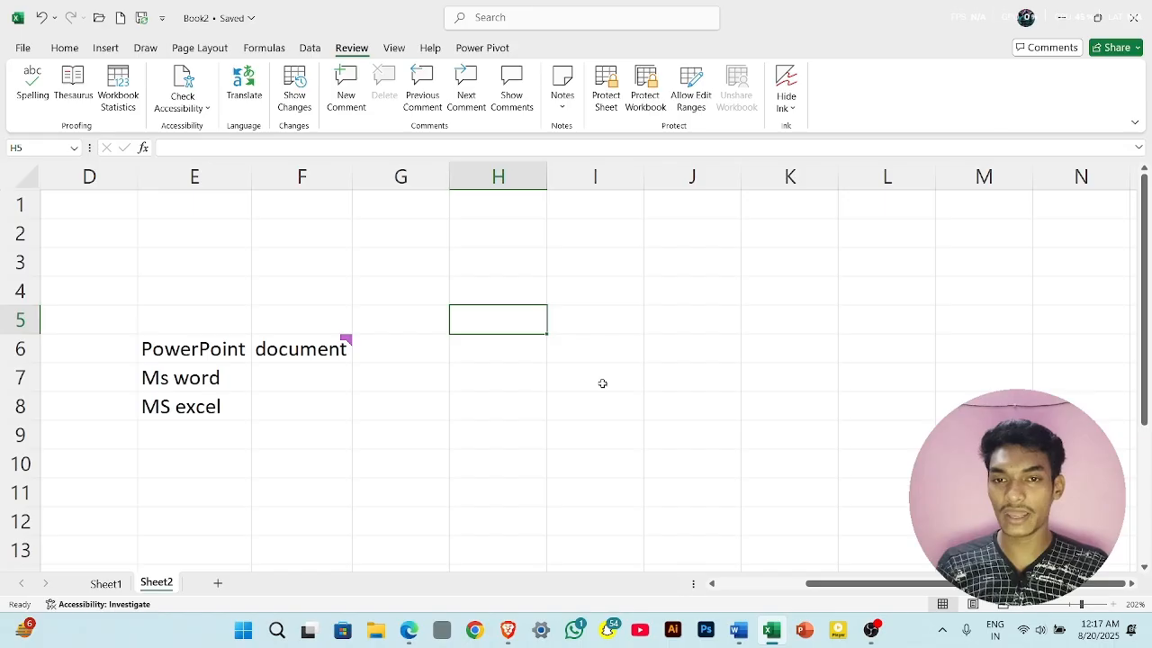
{"action": "left_click", "coordinate": [335, 347]}
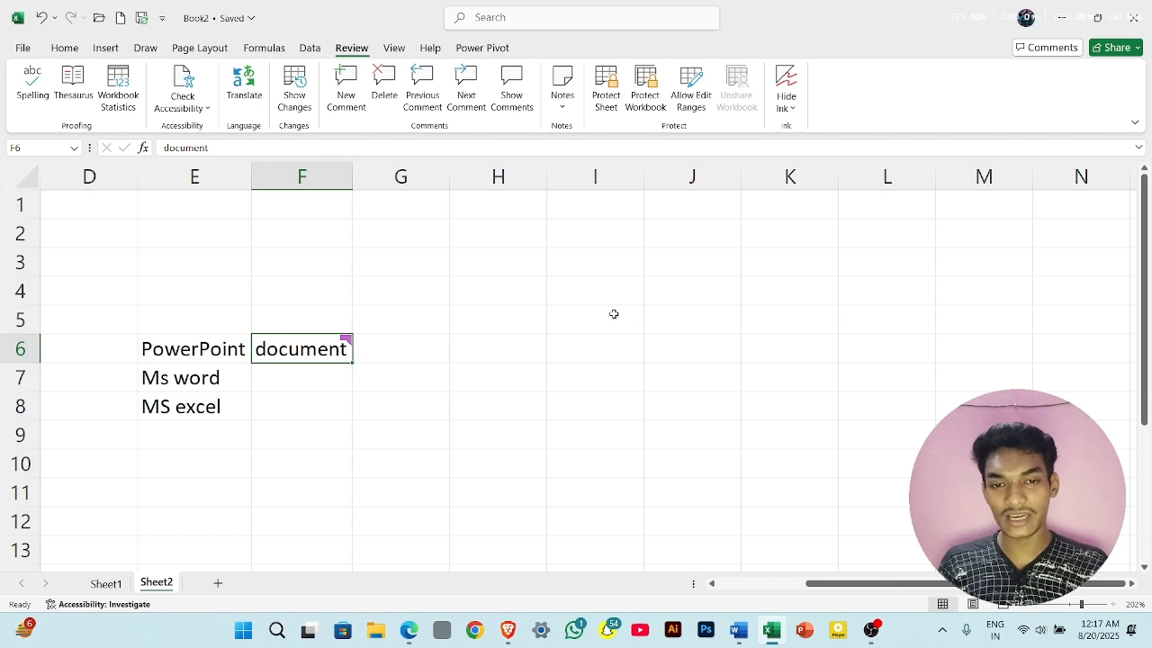
{"action": "mouse_move", "coordinate": [331, 352]}
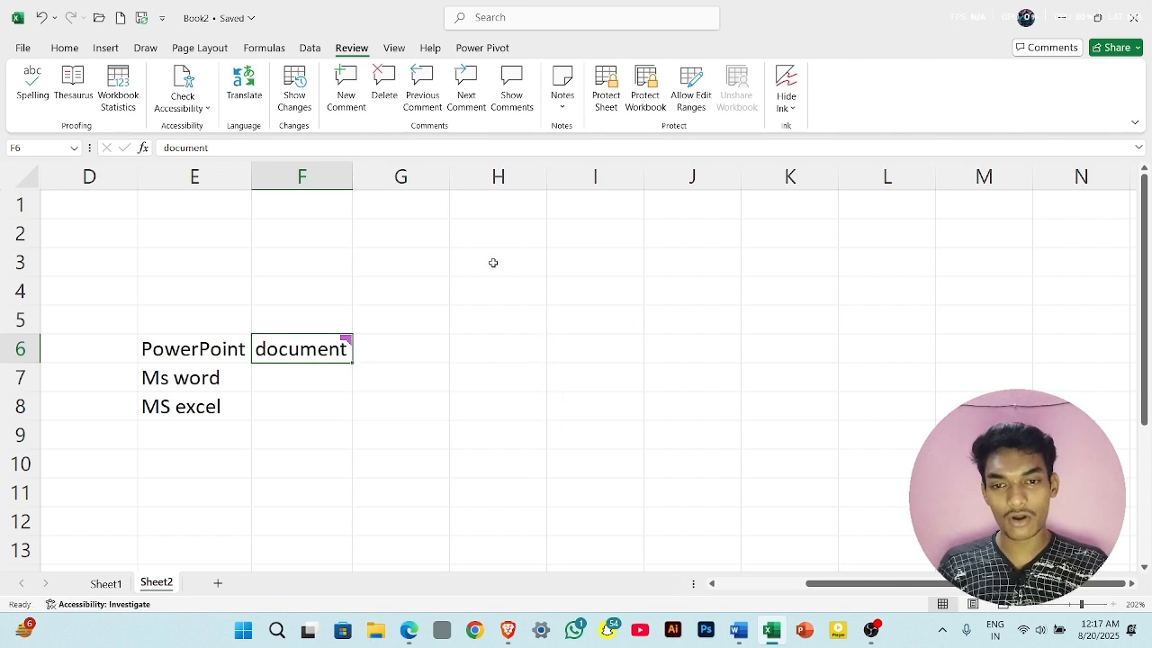
- Add the comment "Spreadsheet document" to the MS excel cell E8 and post it
{"action": "left_click", "coordinate": [231, 413]}
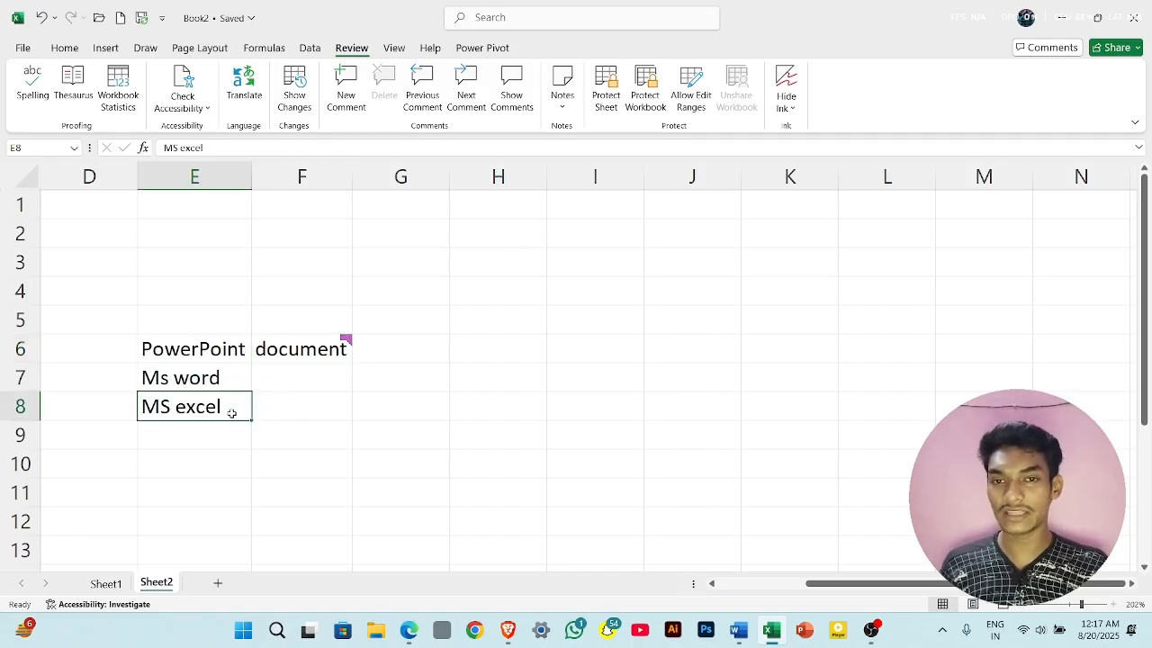
{"action": "left_click", "coordinate": [347, 90]}
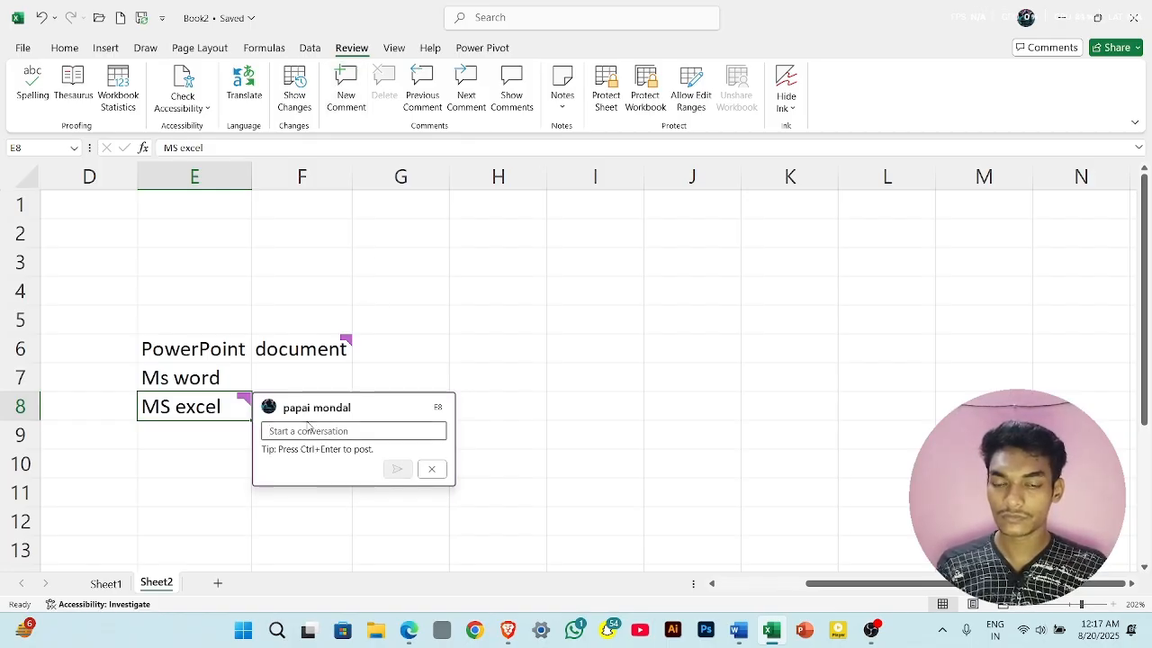
{"action": "type", "text": "spread"}
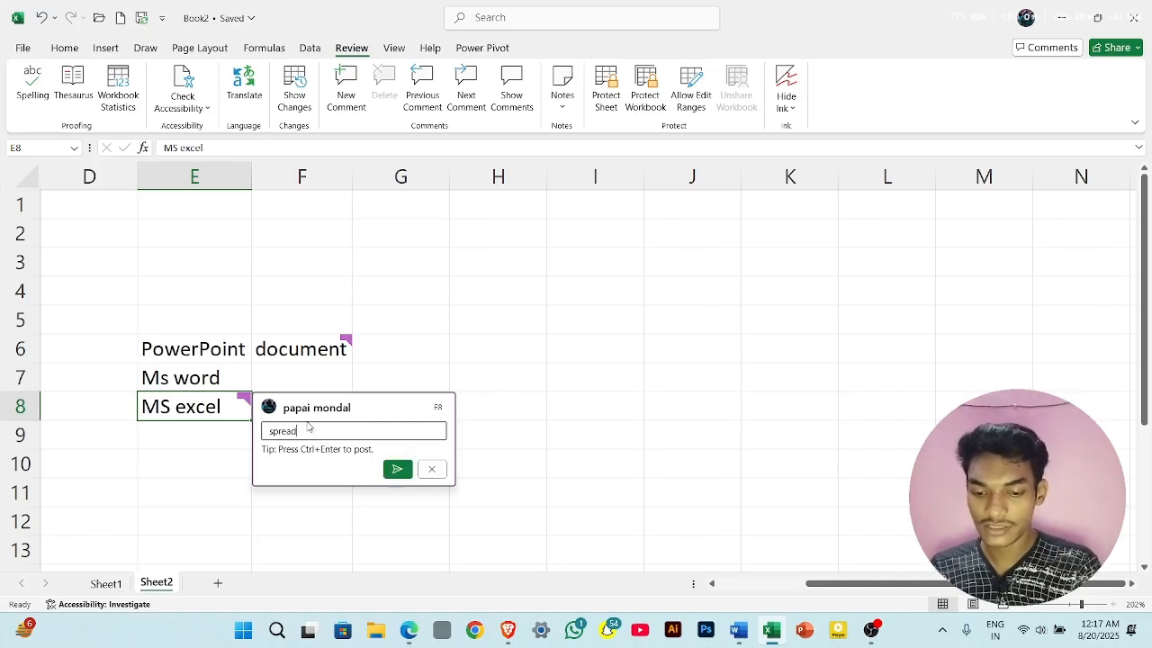
{"action": "type", "text": "sheet document"}
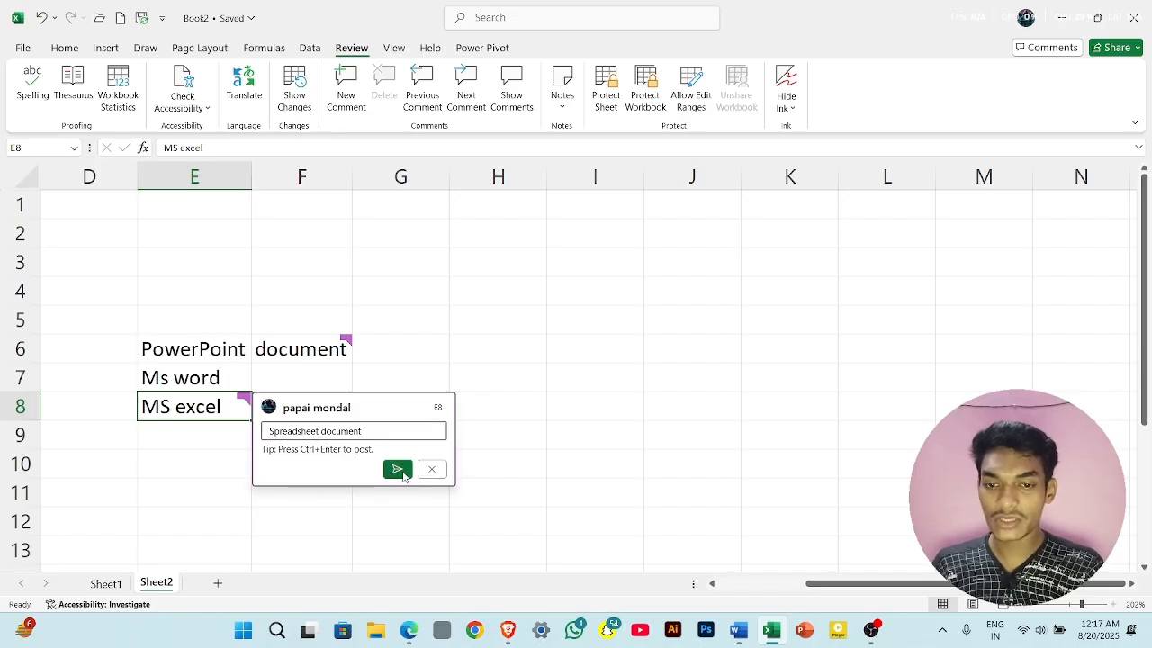
{"action": "left_click", "coordinate": [388, 473]}
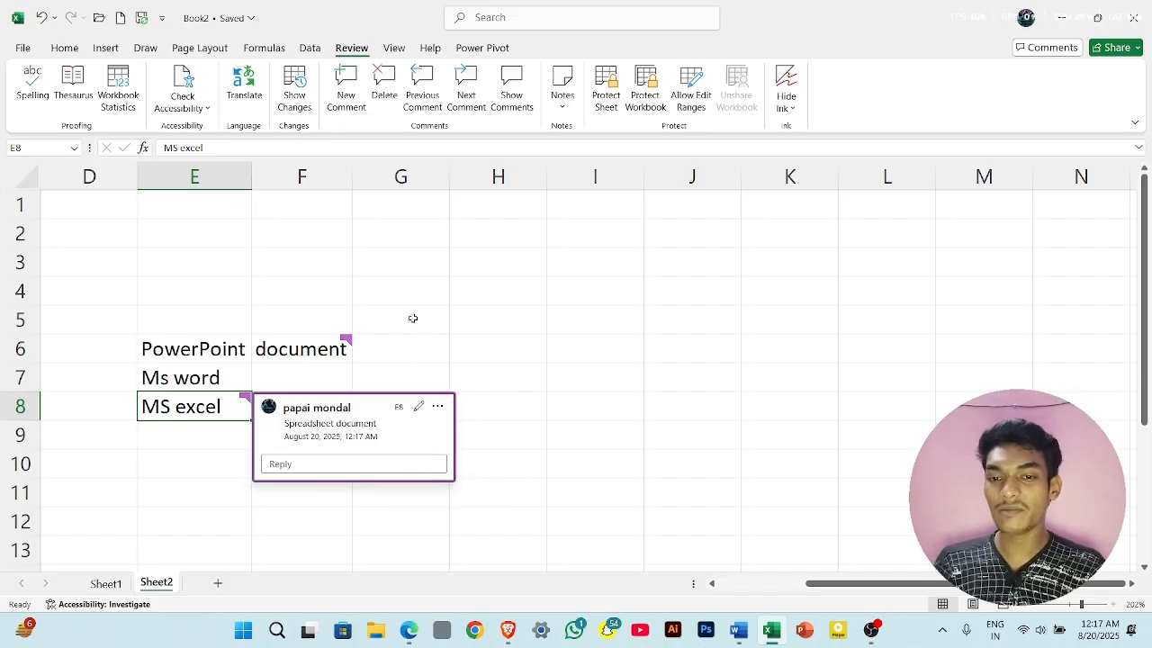
{"action": "left_click", "coordinate": [463, 350]}
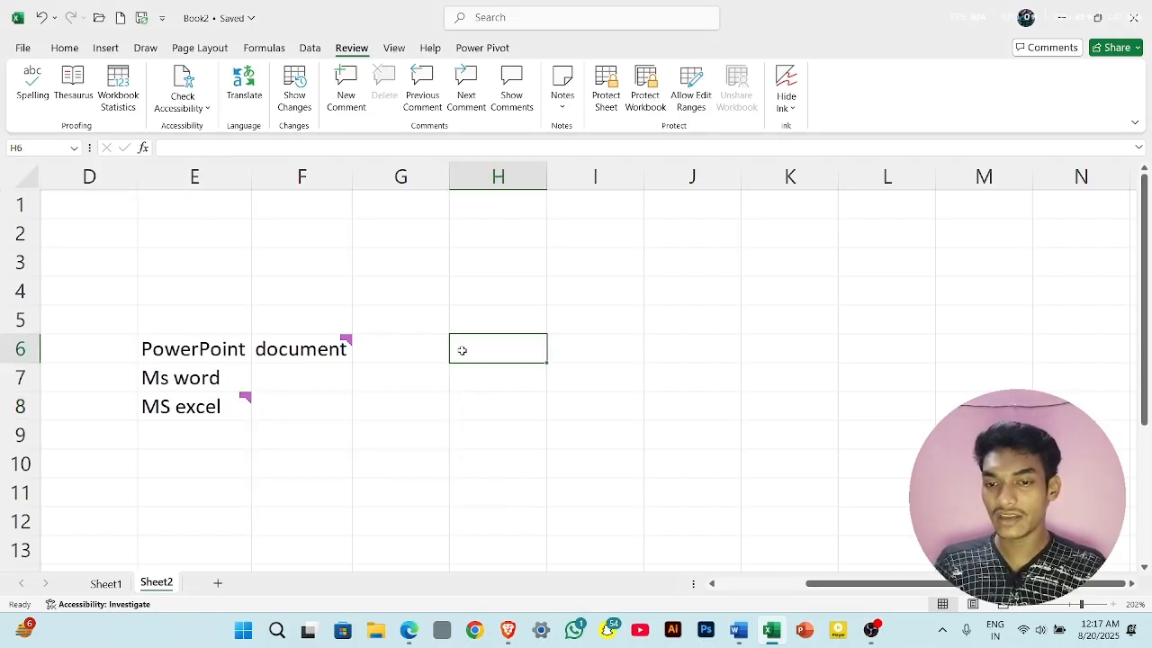
- View the comments on E8 and F6, then open the F6 comment for editing and save it as is
{"action": "mouse_move", "coordinate": [216, 406]}
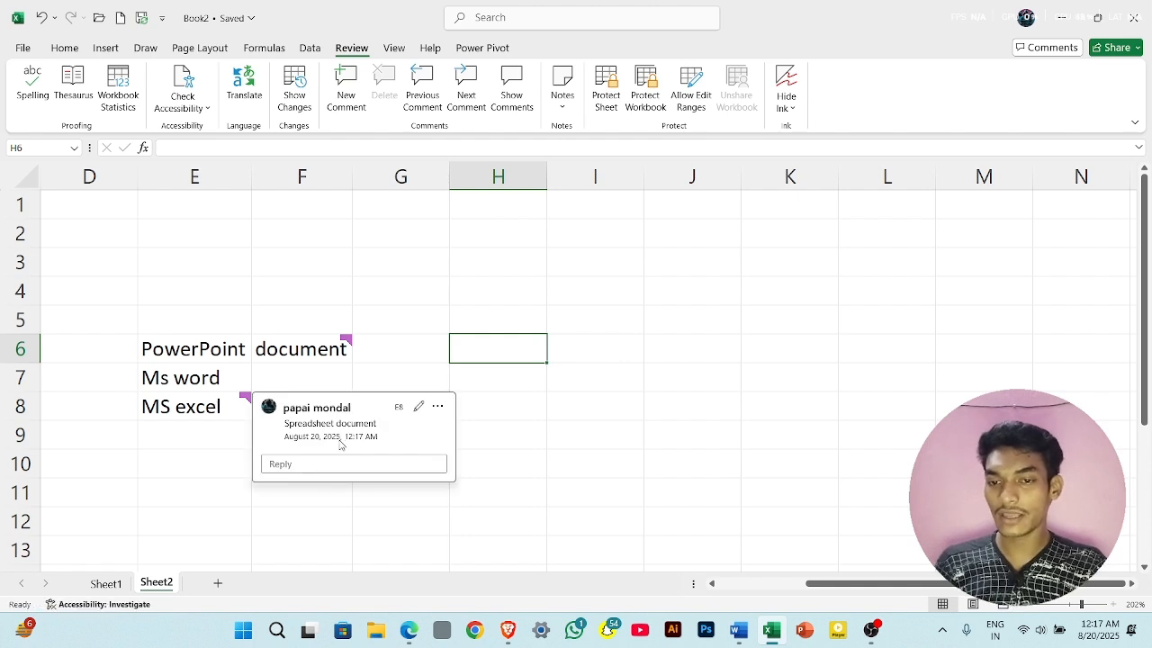
{"action": "mouse_move", "coordinate": [307, 351]}
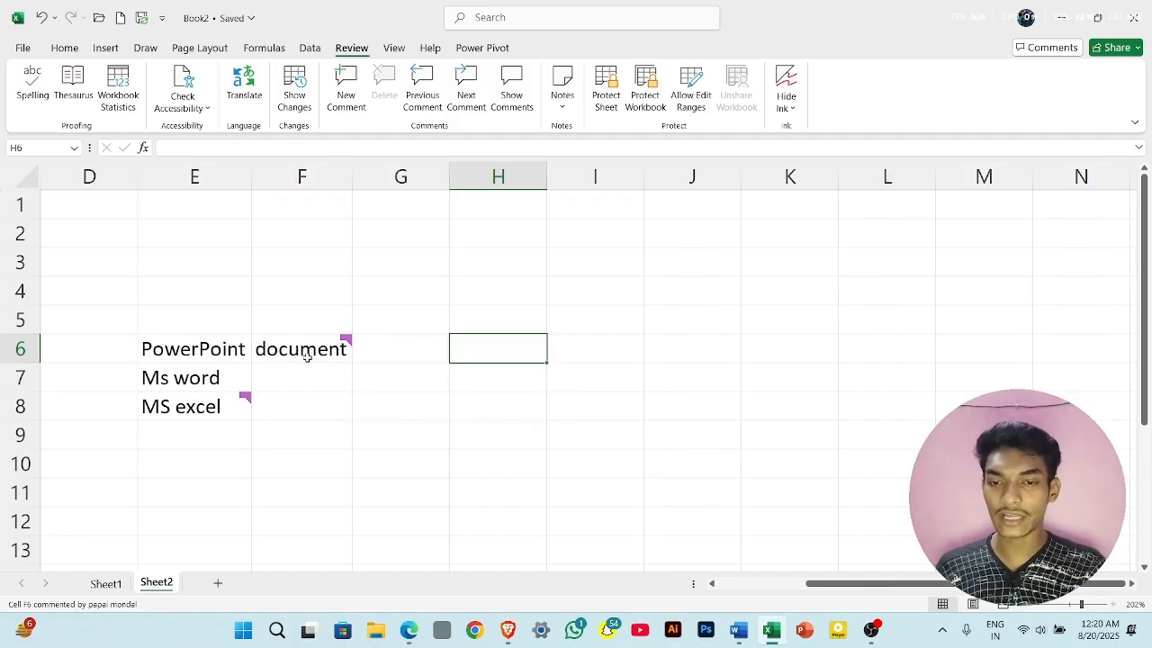
{"action": "left_click", "coordinate": [307, 357]}
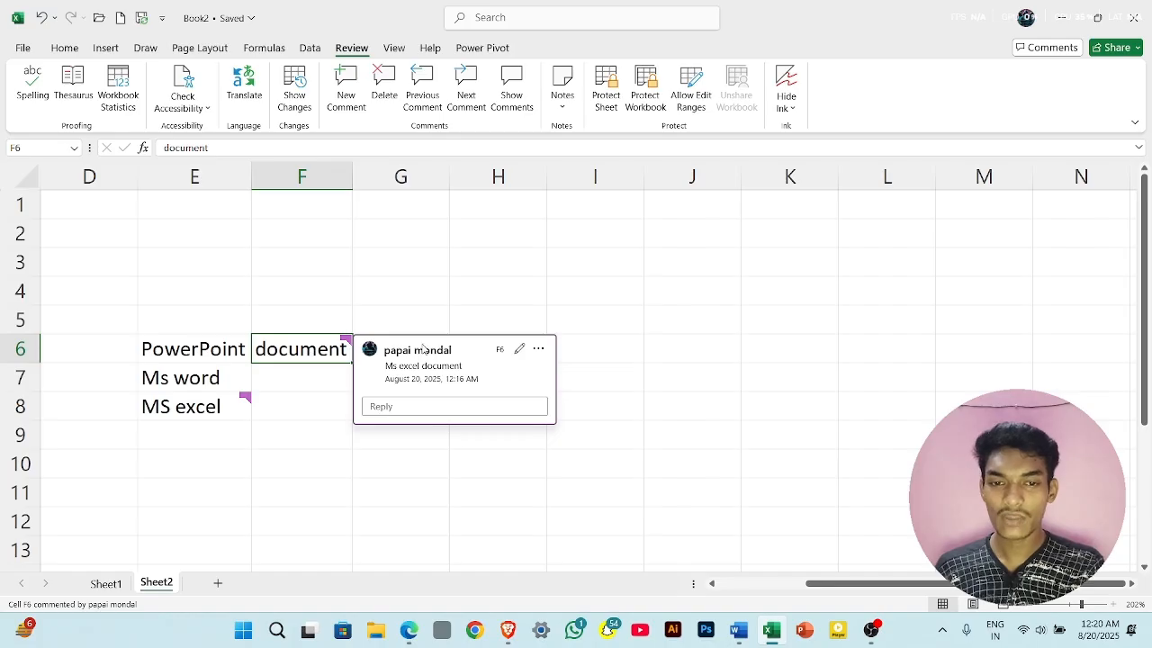
{"action": "left_click", "coordinate": [519, 351]}
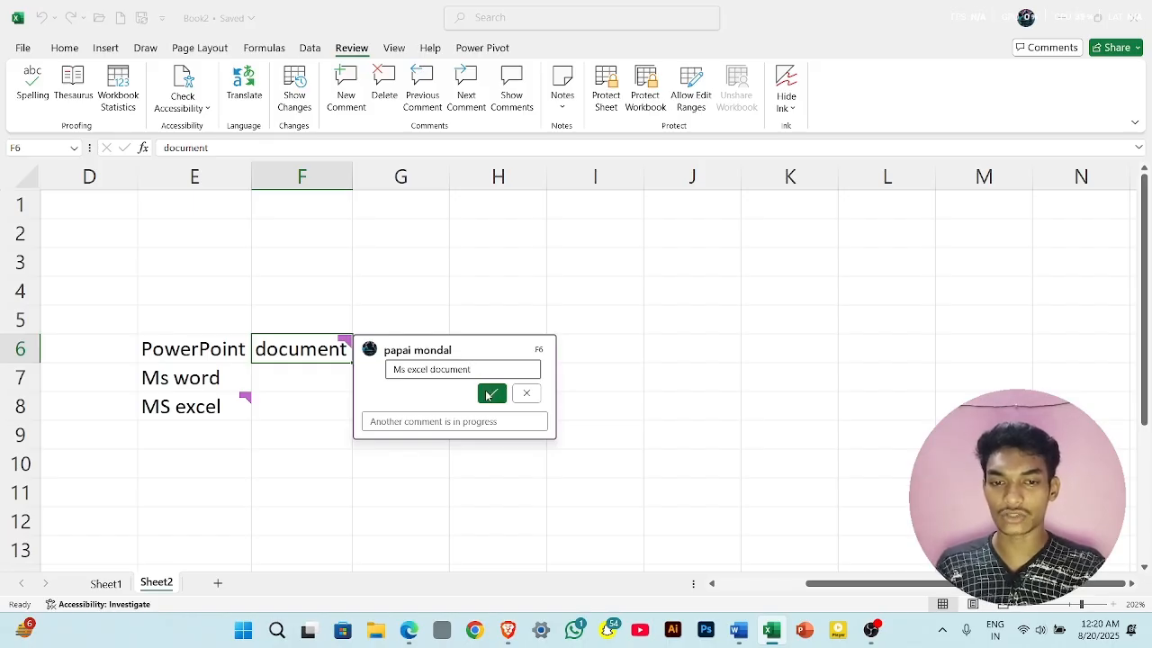
{"action": "left_click", "coordinate": [490, 393]}
{"action": "left_click", "coordinate": [461, 293]}
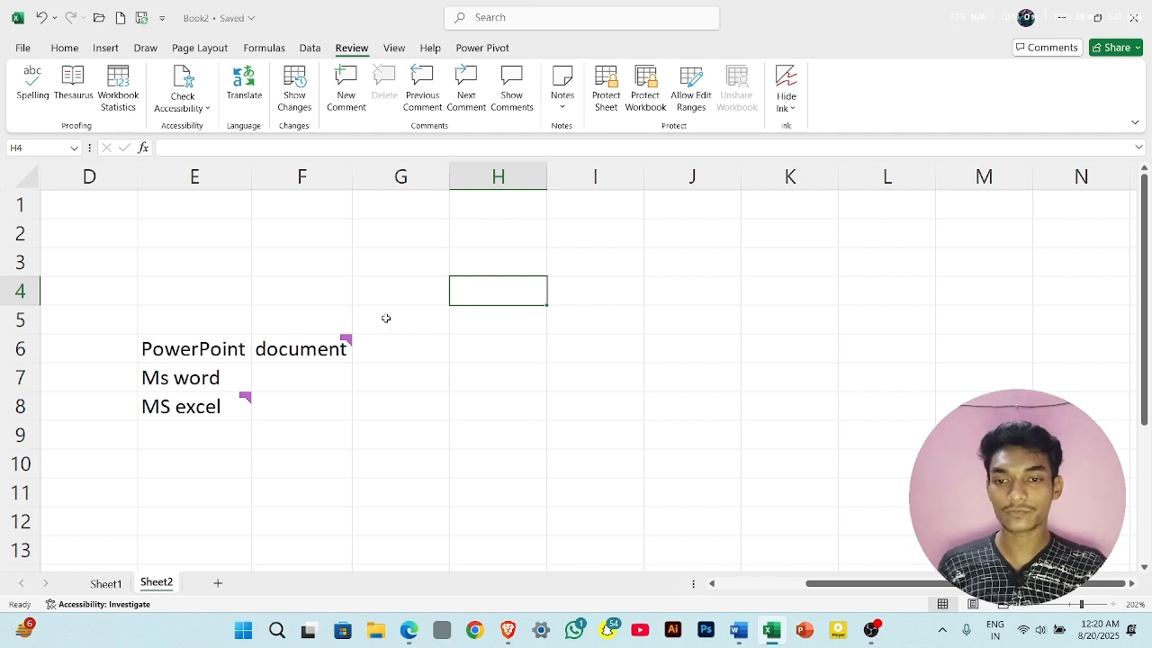
- List all comments on Sheet2 with Show Comments and close the list
{"action": "mouse_move", "coordinate": [346, 342]}
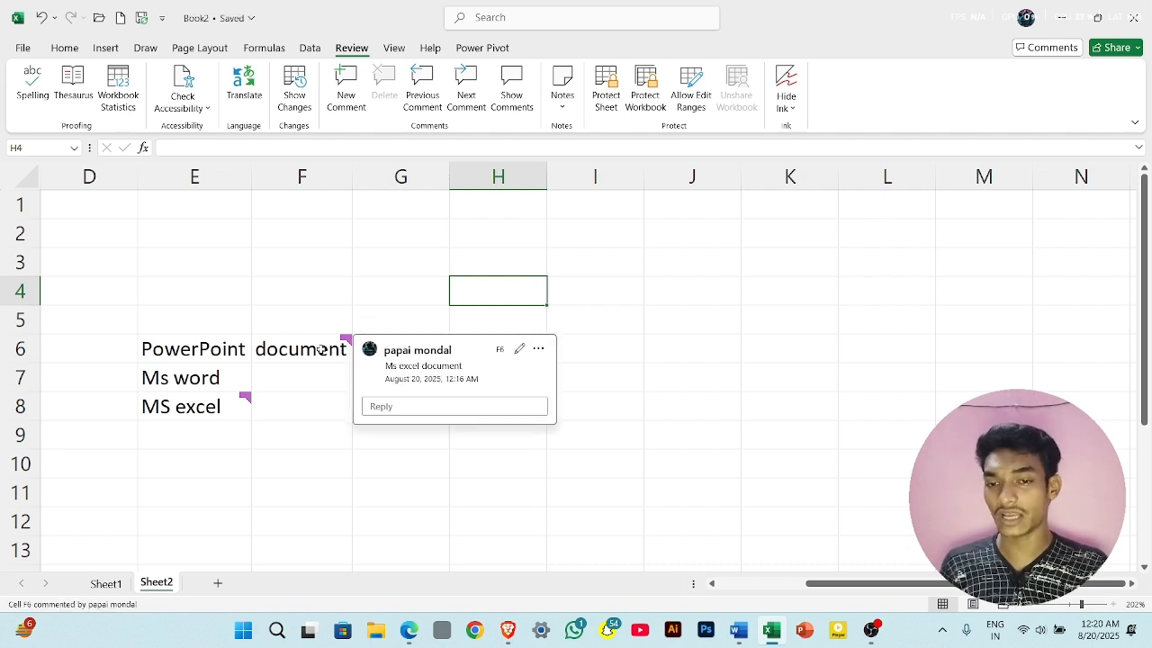
{"action": "left_click", "coordinate": [518, 88]}
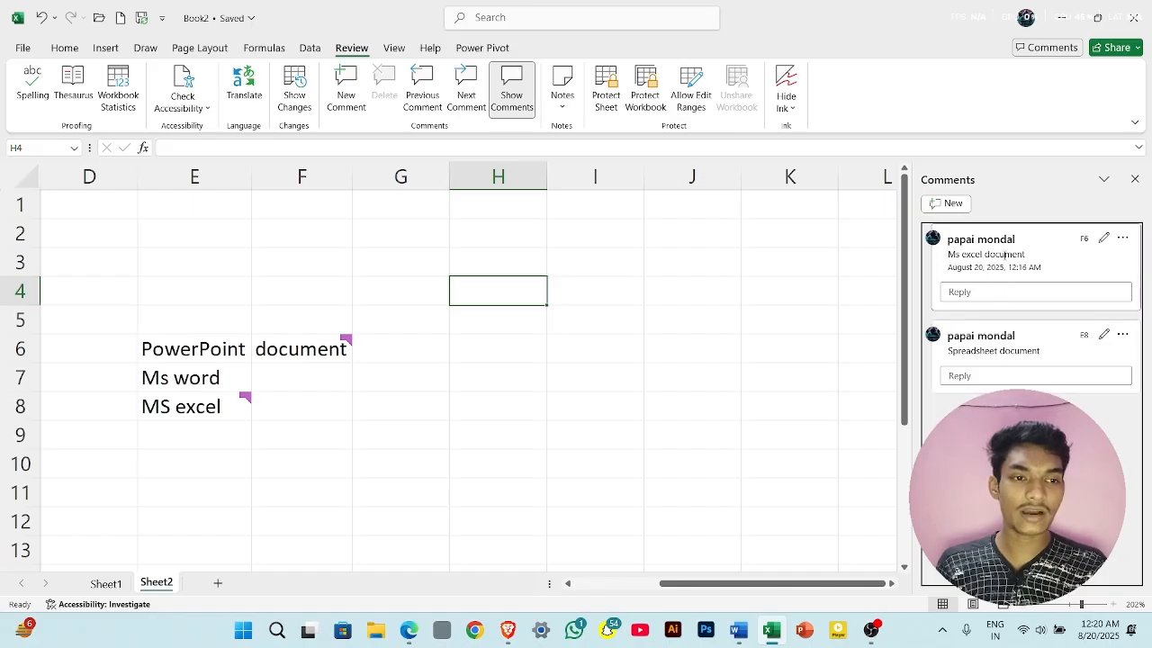
{"action": "left_click", "coordinate": [1134, 181]}
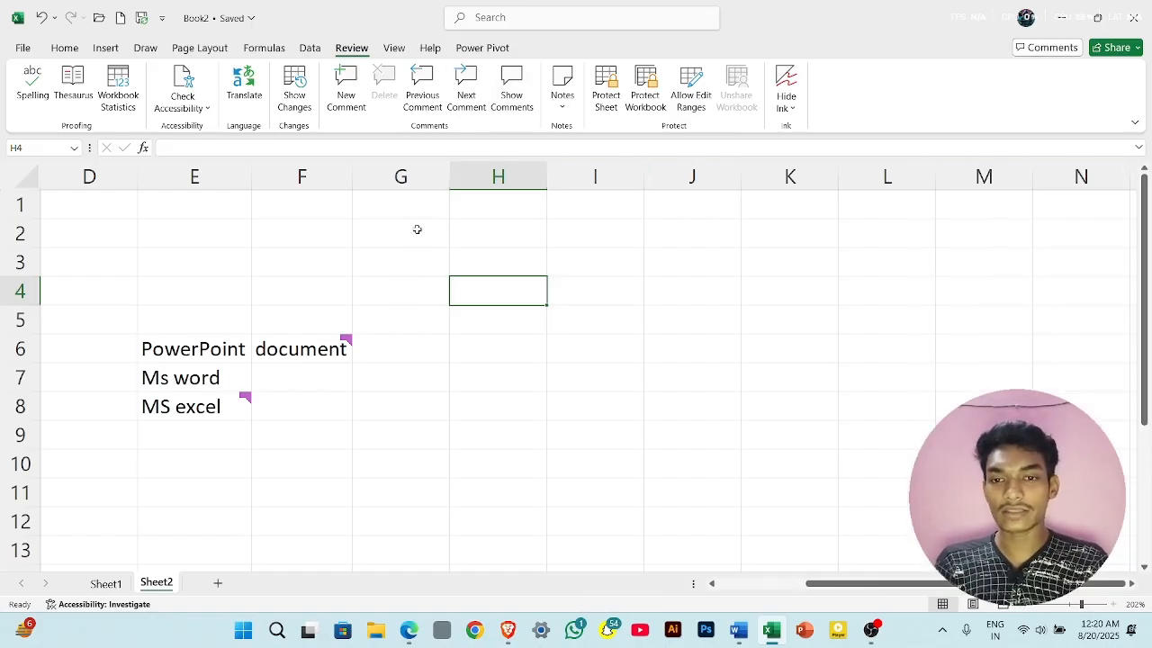
- Go from cell F6 to the next comment on the sheet, then return to the previous one
{"action": "left_click", "coordinate": [337, 348]}
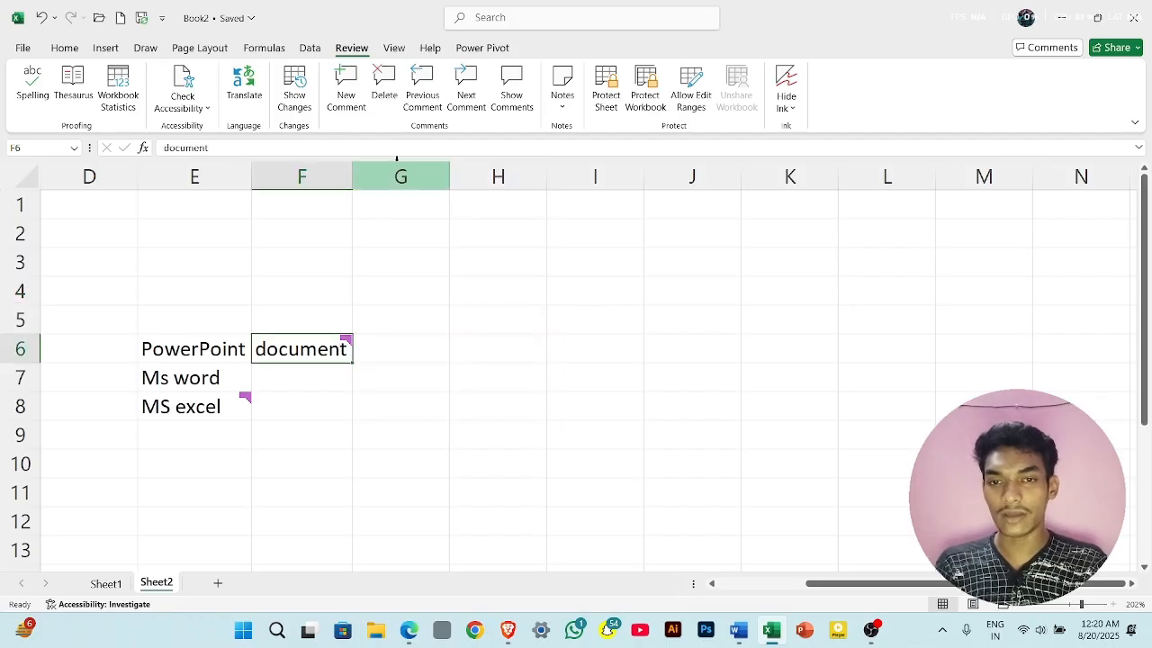
{"action": "left_click", "coordinate": [459, 90]}
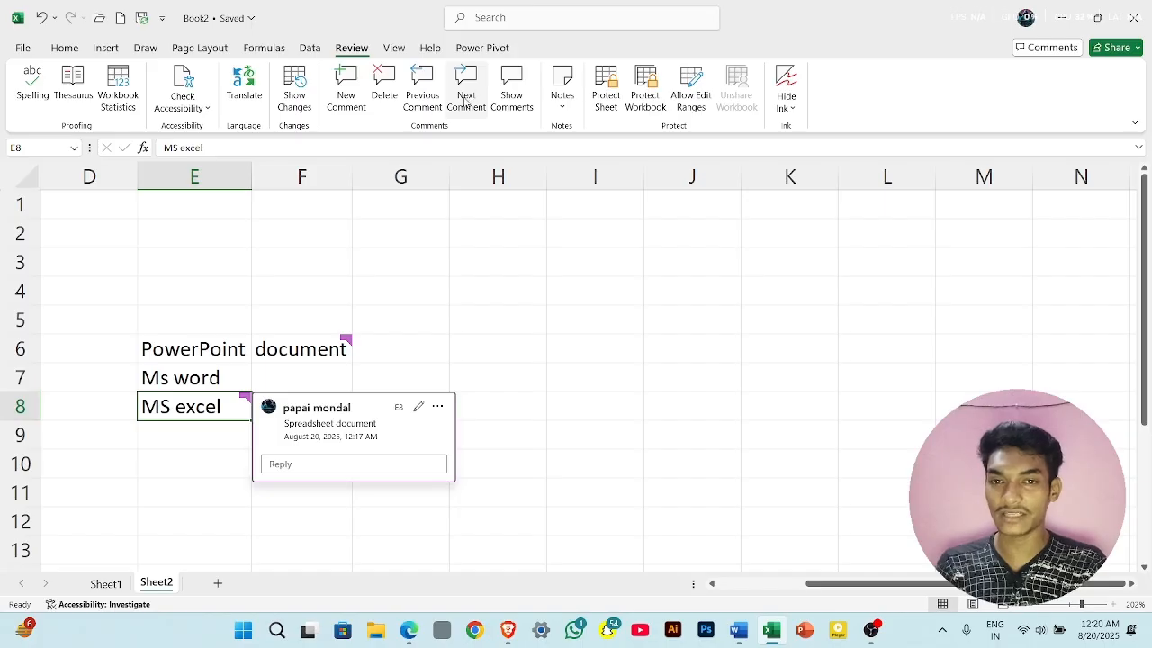
{"action": "left_click", "coordinate": [433, 105]}
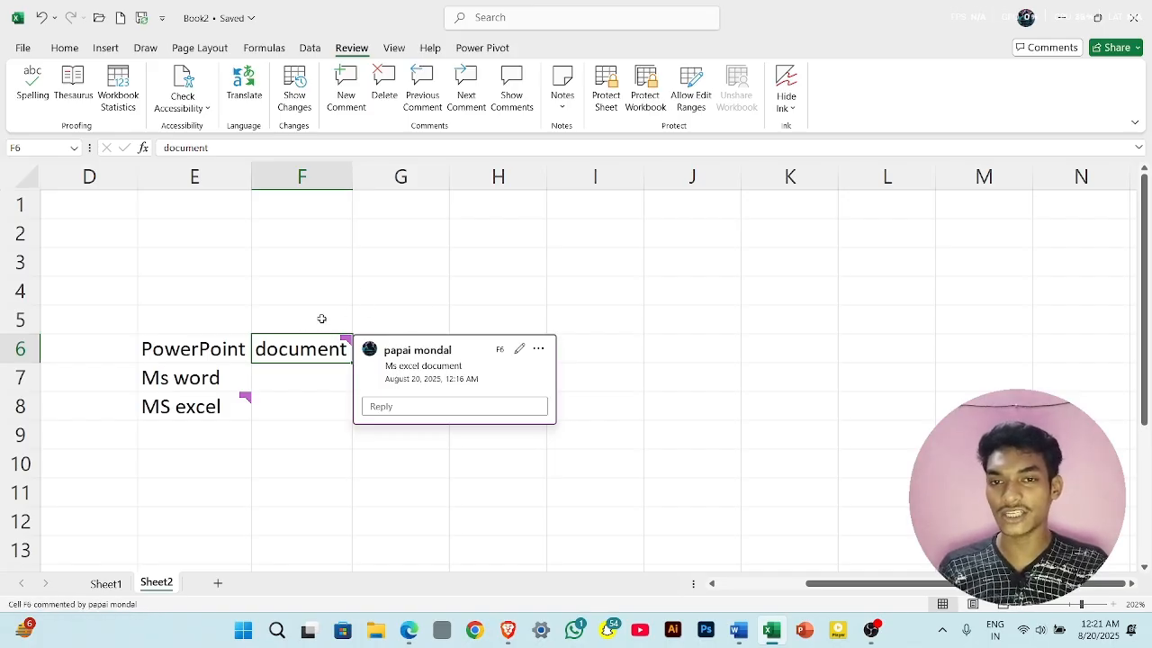
- Delete the comment attached to the "document" cell F6
{"action": "left_click", "coordinate": [393, 86]}
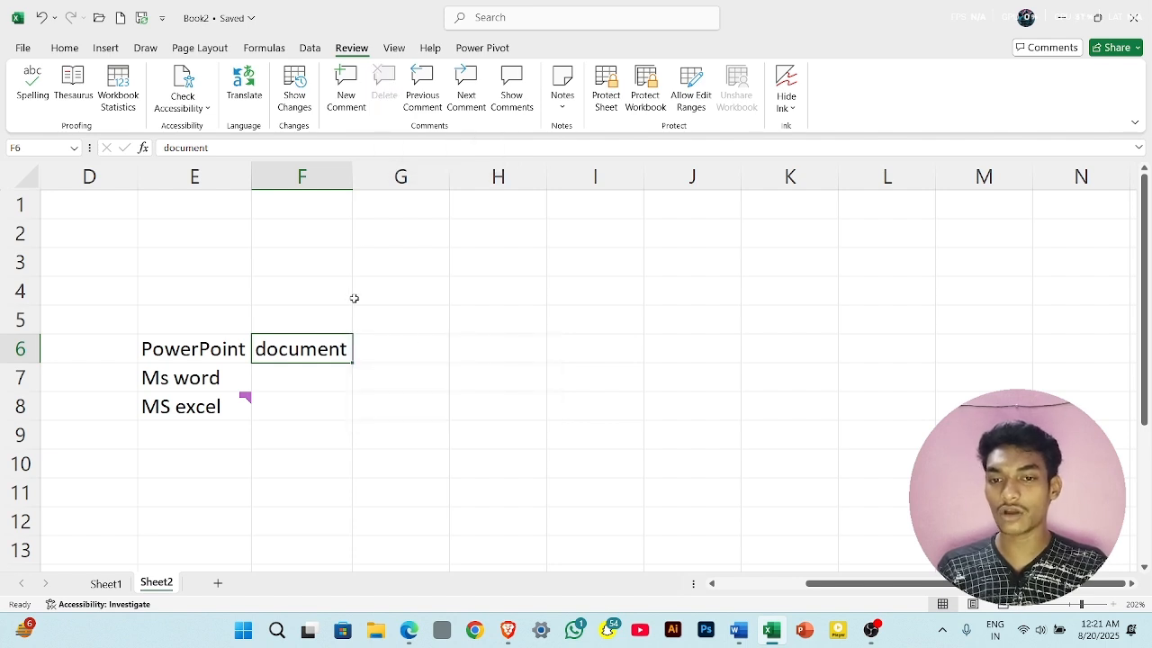
{"action": "left_click", "coordinate": [414, 360]}
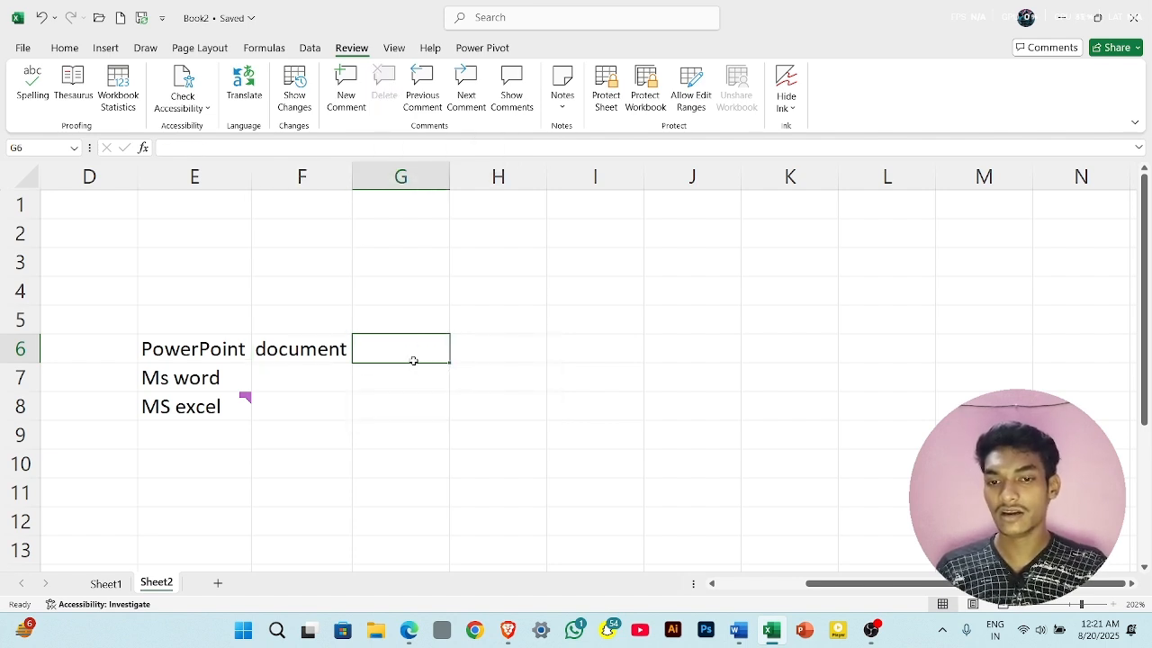
{"action": "left_click", "coordinate": [308, 351]}
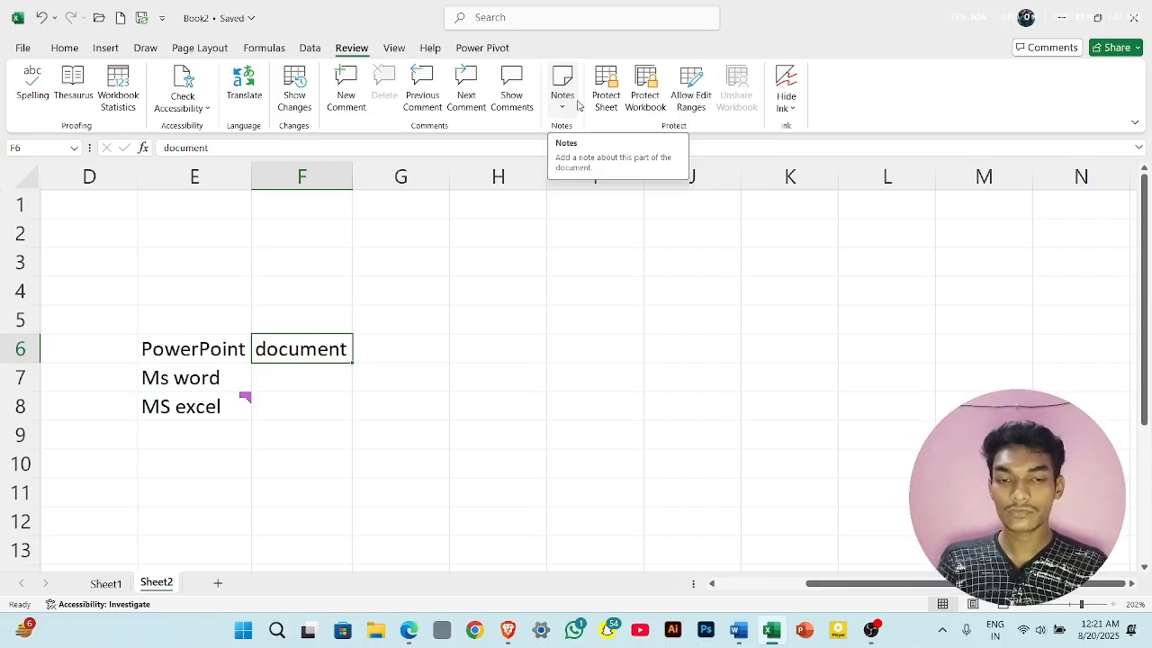
- Add a note reading "slide making software" to the PowerPoint cell E6
{"action": "scroll", "coordinate": [492, 303], "scroll_direction": "left", "scroll_amount": 1}
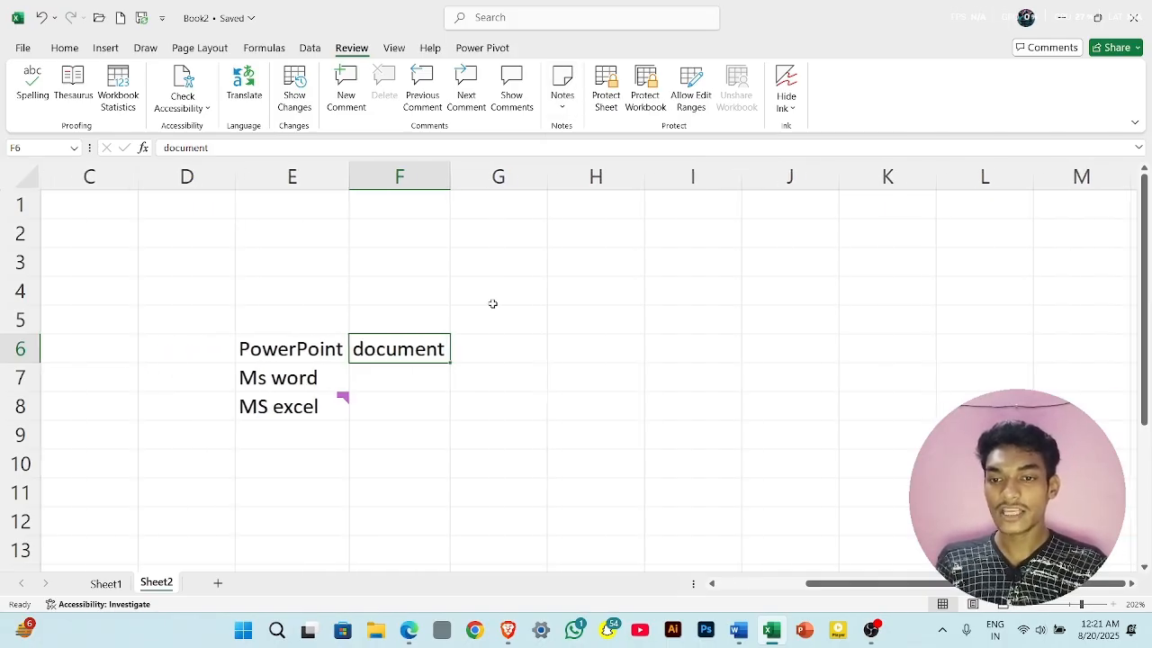
{"action": "left_click", "coordinate": [316, 355]}
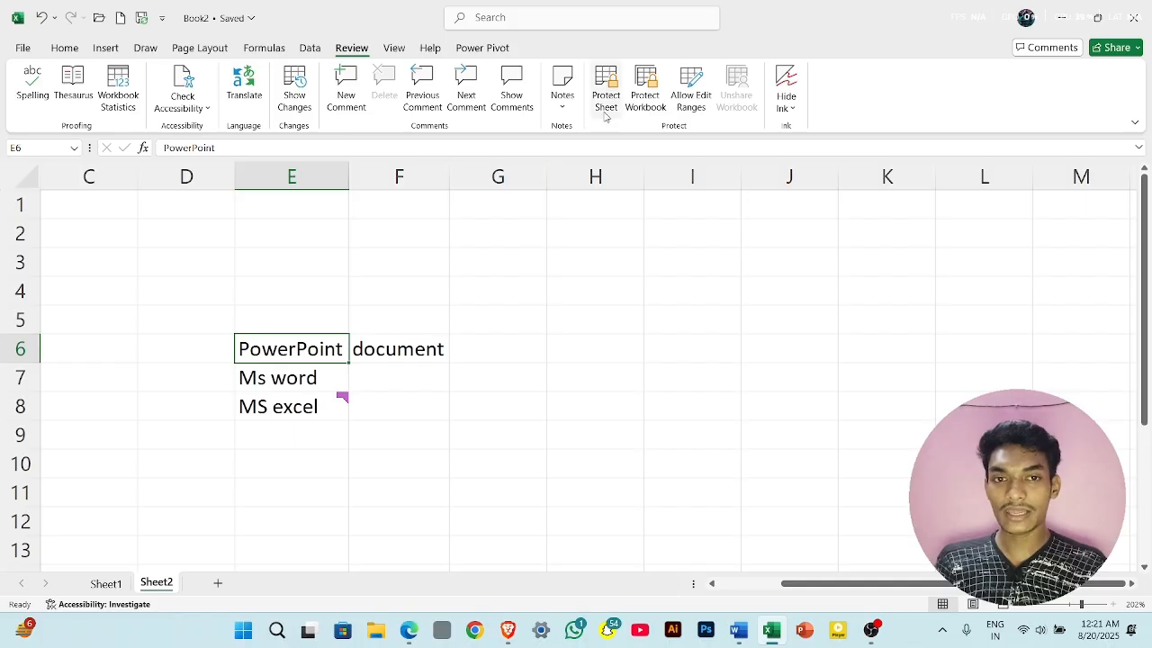
{"action": "left_click", "coordinate": [562, 88]}
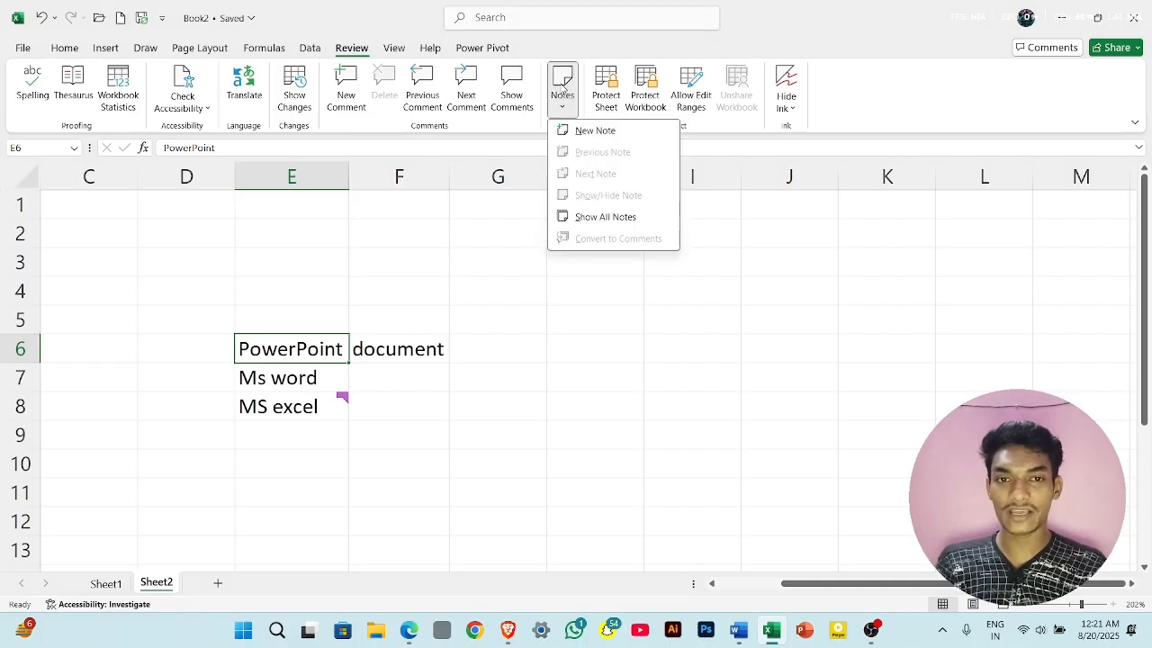
{"action": "left_click", "coordinate": [603, 132]}
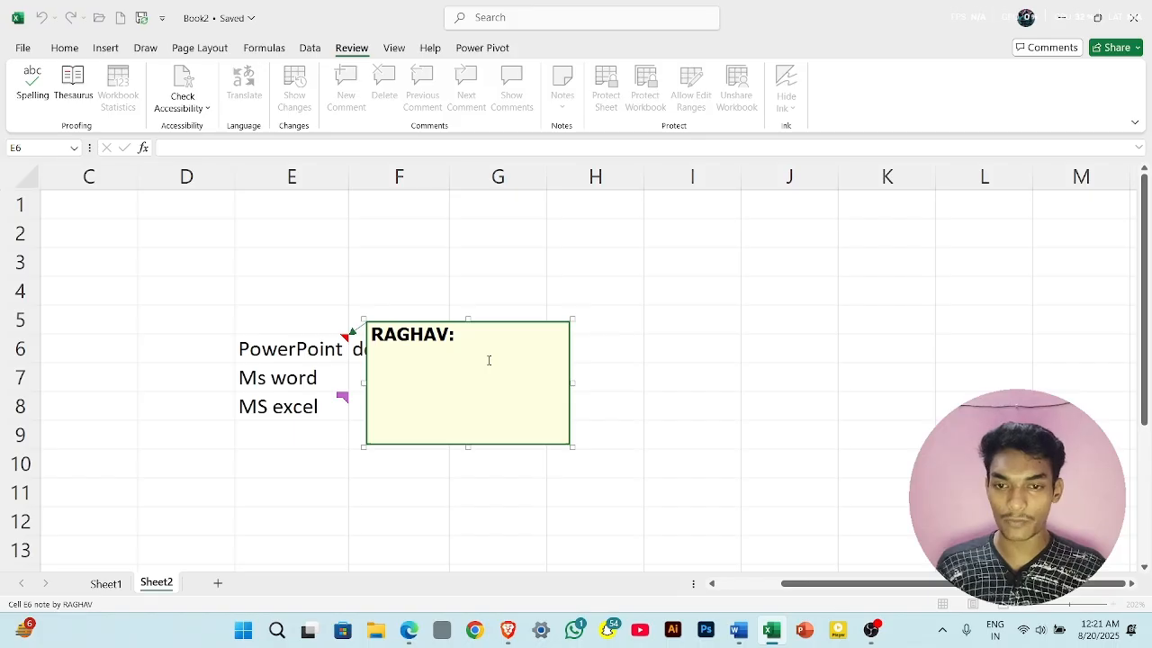
{"action": "type", "text": "slide"}
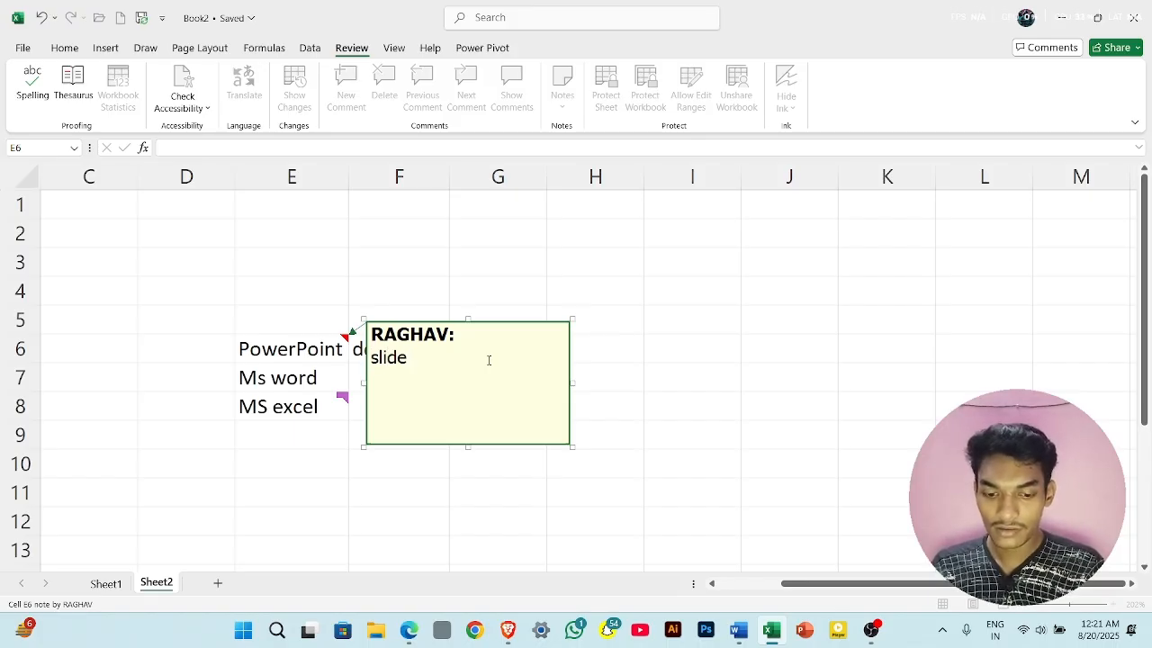
{"action": "type", "text": " makinf"}
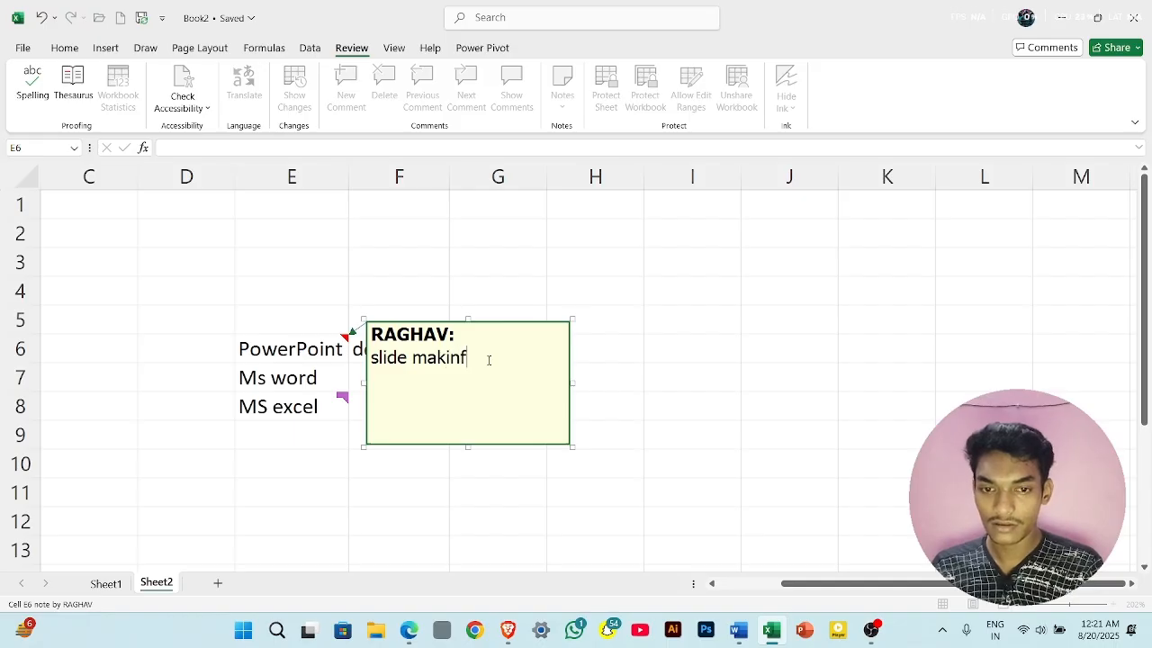
{"action": "key", "text": "BackSpace"}
{"action": "type", "text": "g s"}
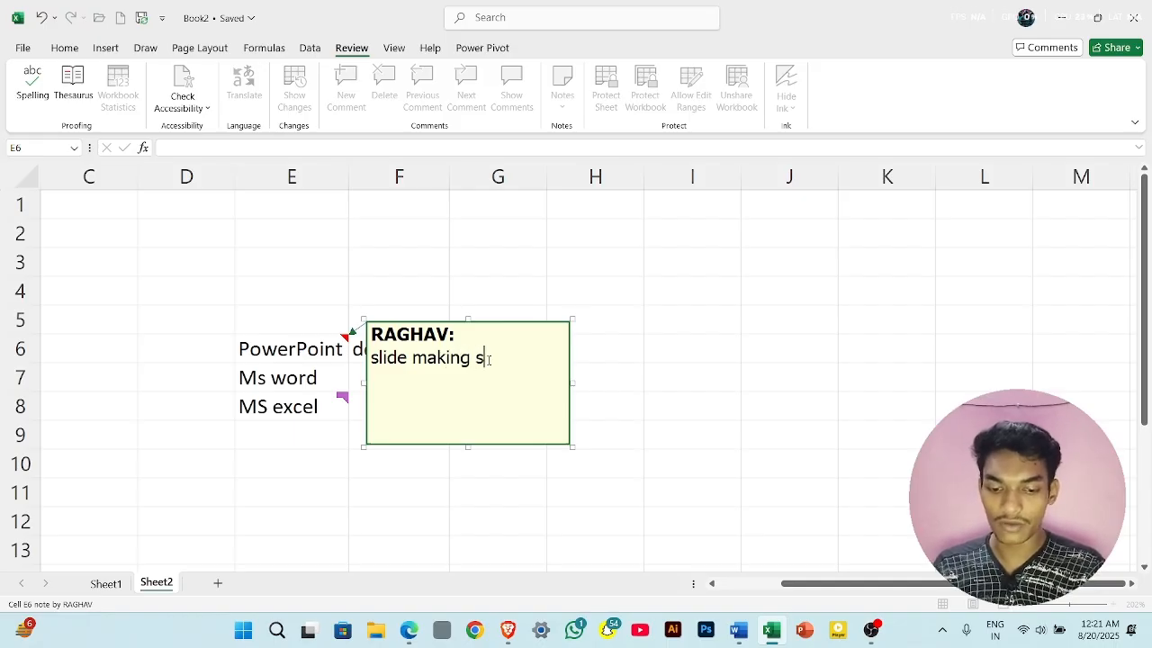
{"action": "type", "text": "oftware"}
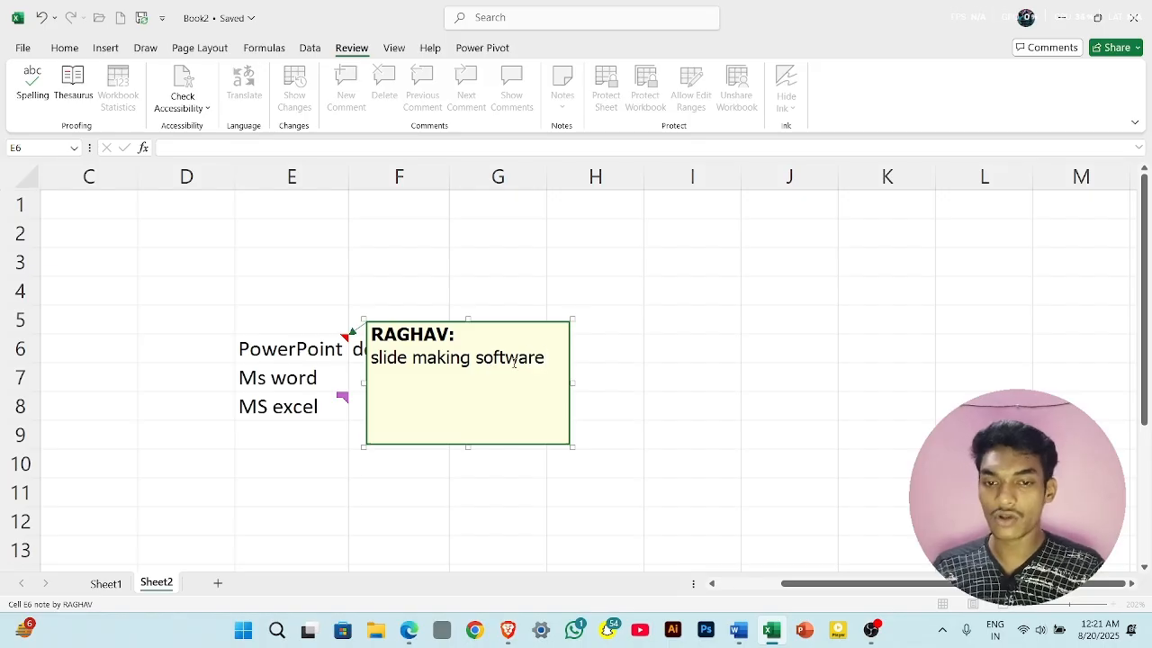
{"action": "left_click", "coordinate": [616, 347]}
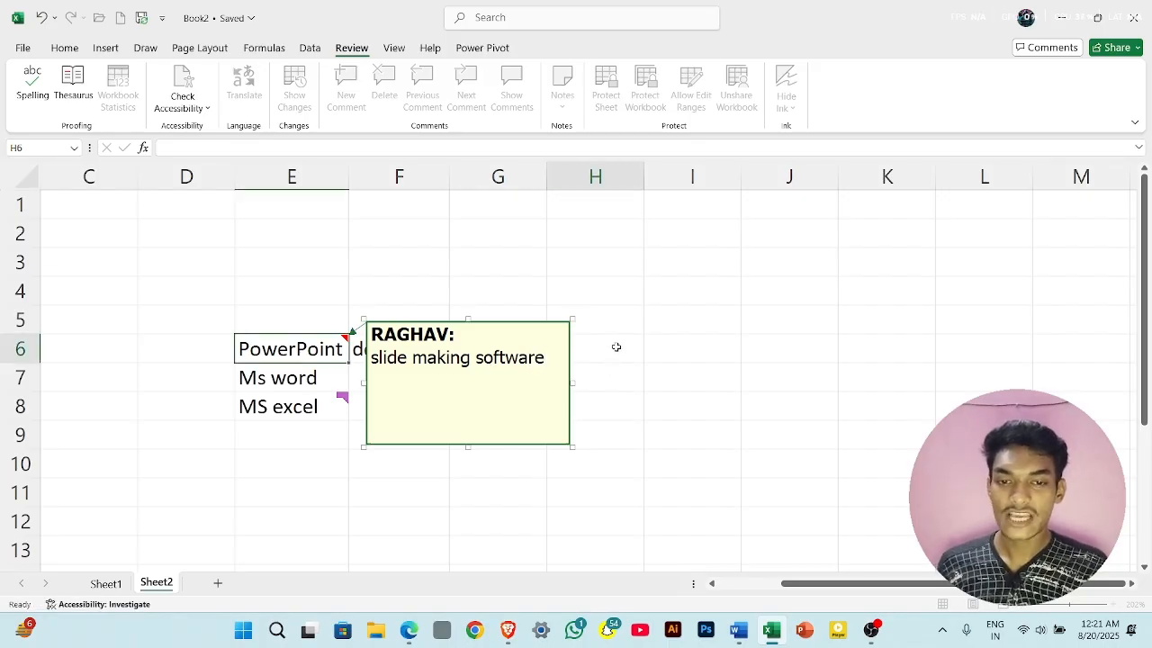
- View the note on cell E6, then turn on the display of all notes in the sheet
{"action": "mouse_move", "coordinate": [307, 345]}
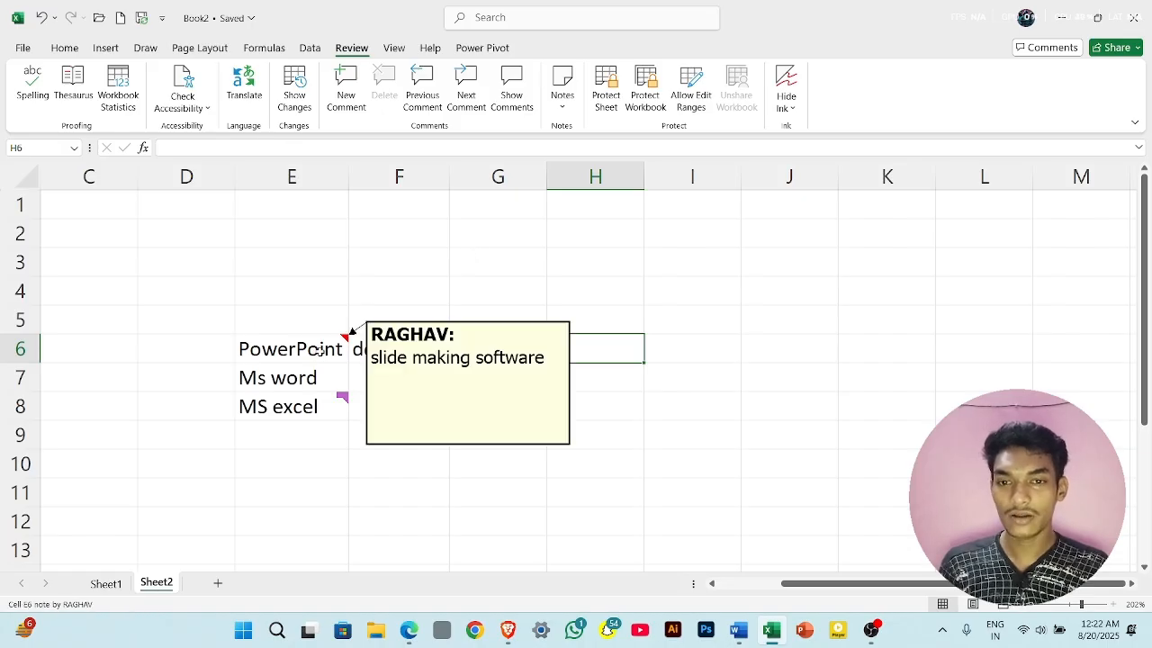
{"action": "left_click", "coordinate": [320, 351]}
{"action": "left_click", "coordinate": [562, 94]}
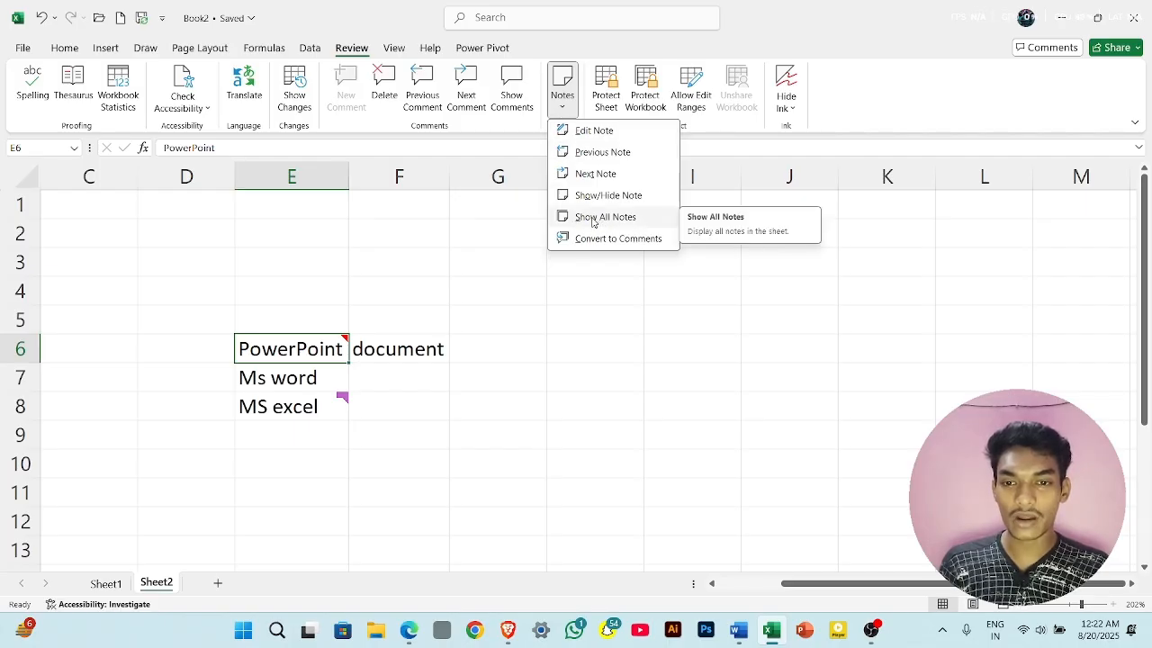
{"action": "left_click", "coordinate": [598, 220]}
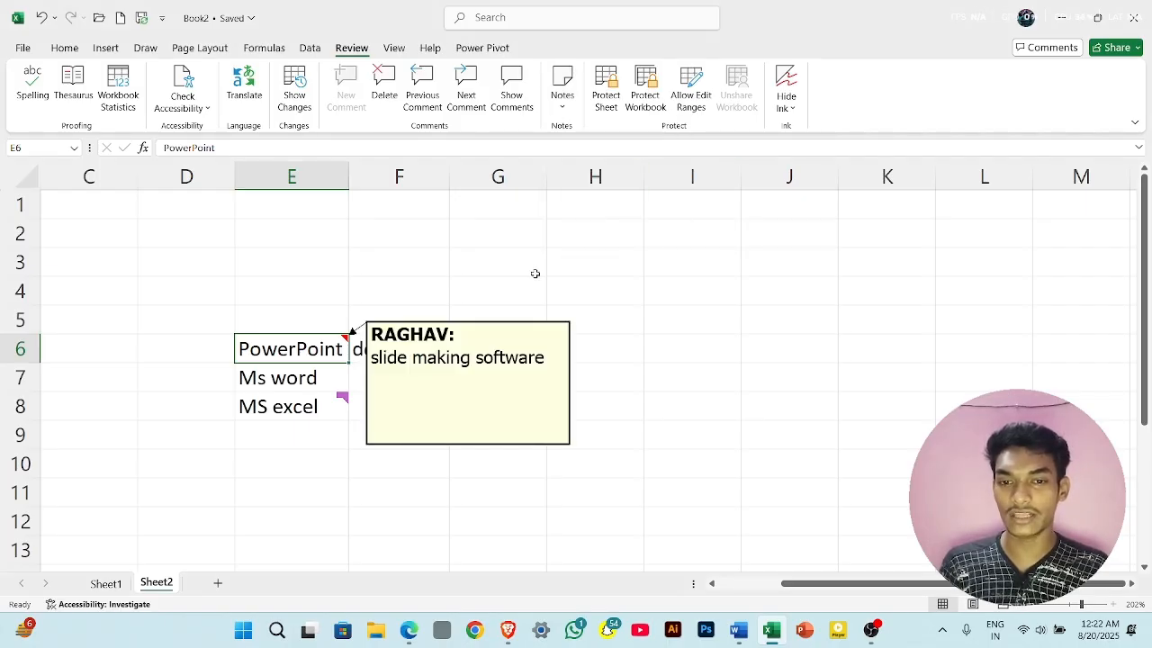
- Shrink the E6 note box so it fits closely around its text
{"action": "left_click_drag", "start_coordinate": [578, 386], "coordinate": [545, 399]}
{"action": "left_click", "coordinate": [545, 397]}
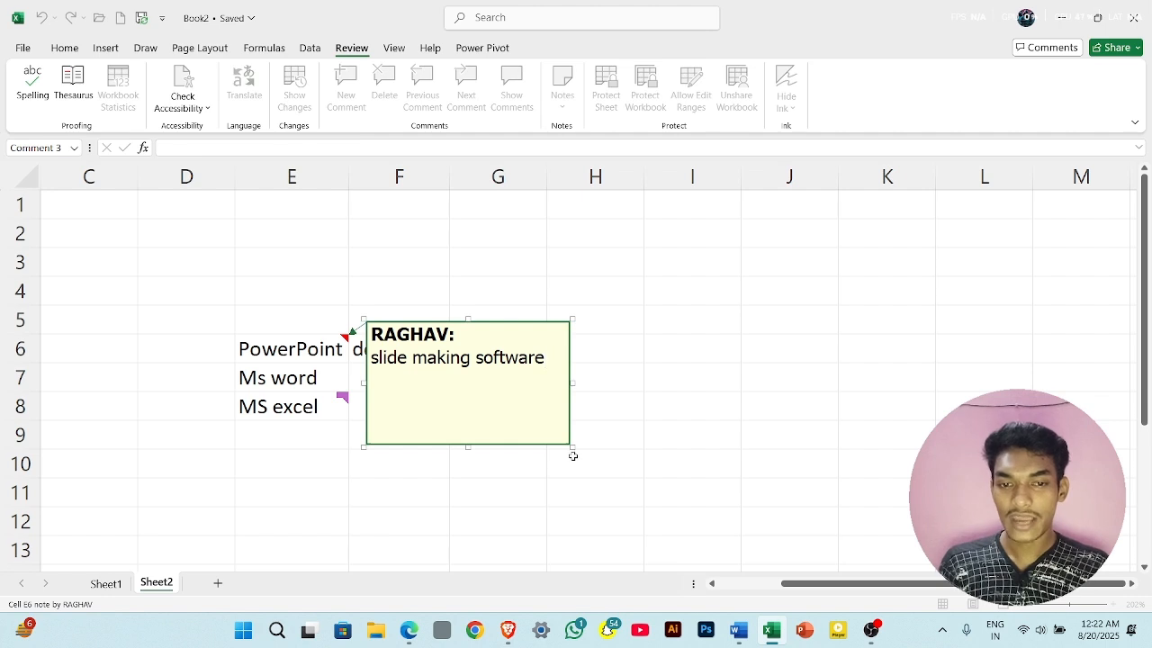
{"action": "left_click_drag", "start_coordinate": [570, 446], "coordinate": [554, 387]}
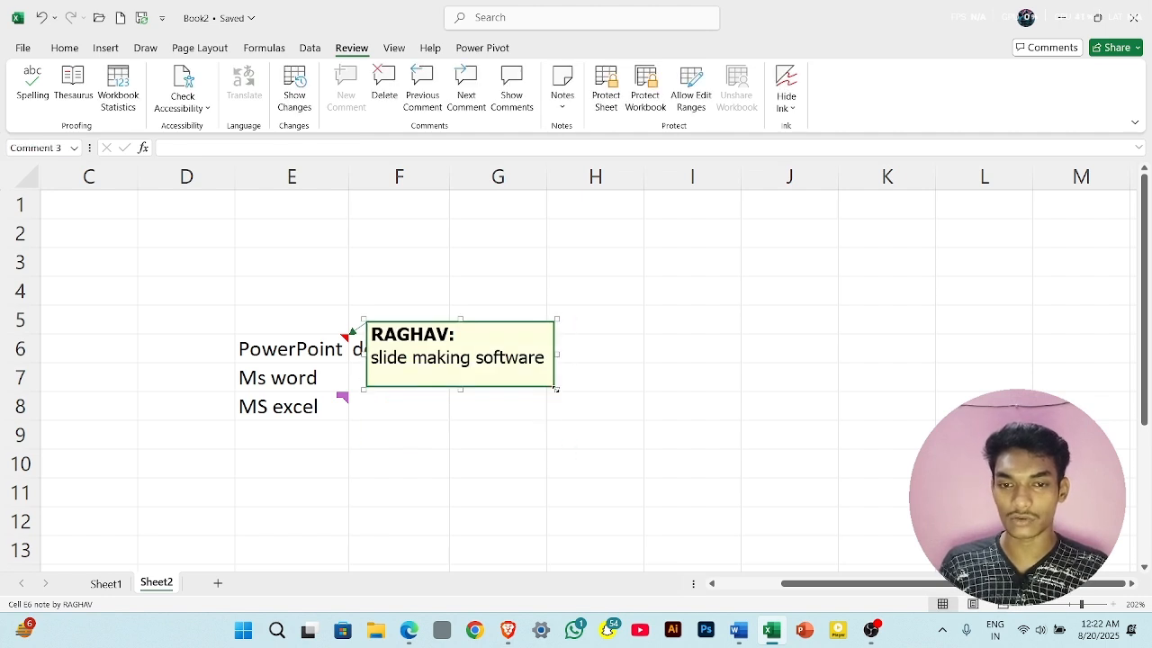
- Add a note reading "document makinfg software" to the Ms word cell E7 and shrink its box around the text
{"action": "left_click", "coordinate": [297, 382]}
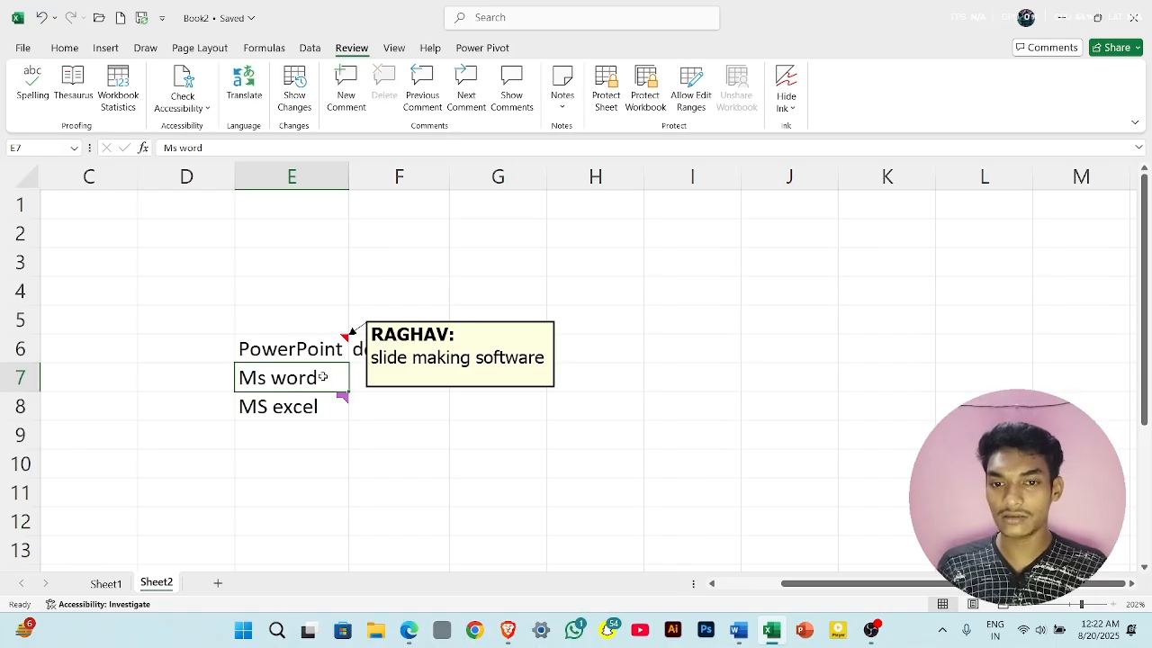
{"action": "left_click", "coordinate": [562, 92]}
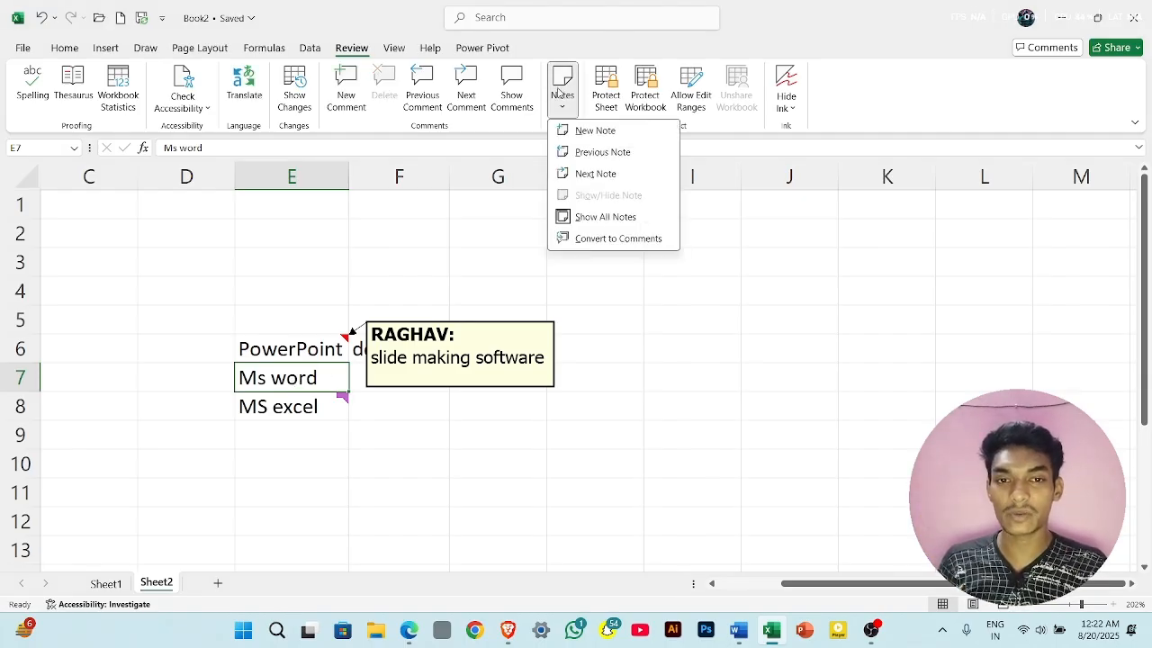
{"action": "left_click", "coordinate": [584, 132]}
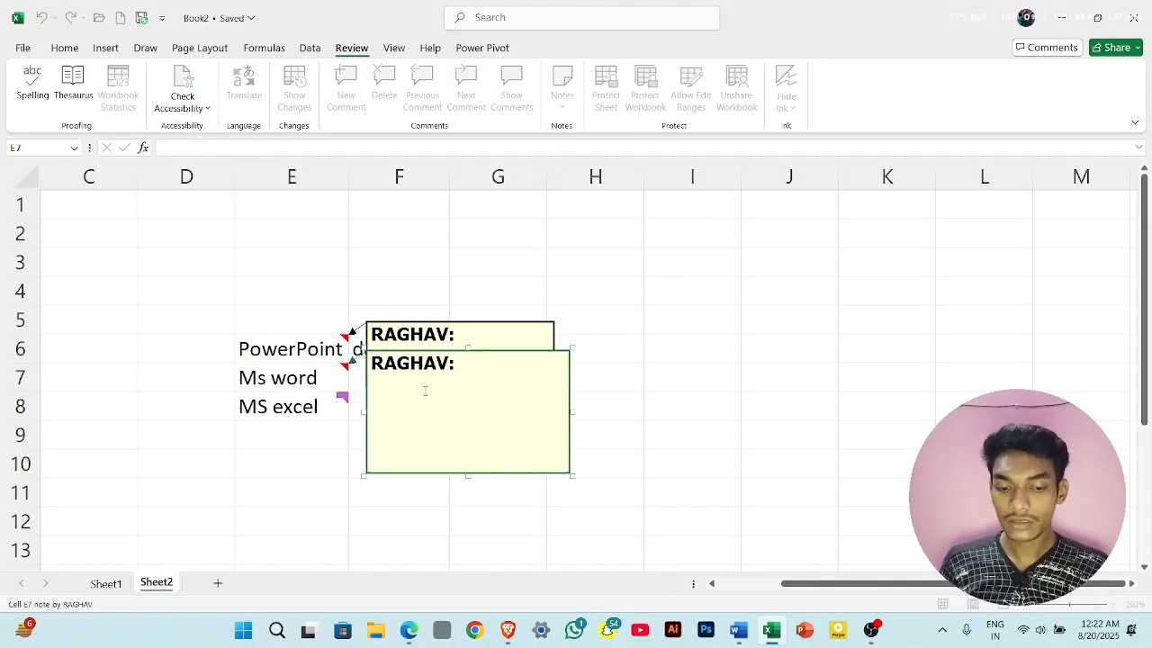
{"action": "type", "text": "do"}
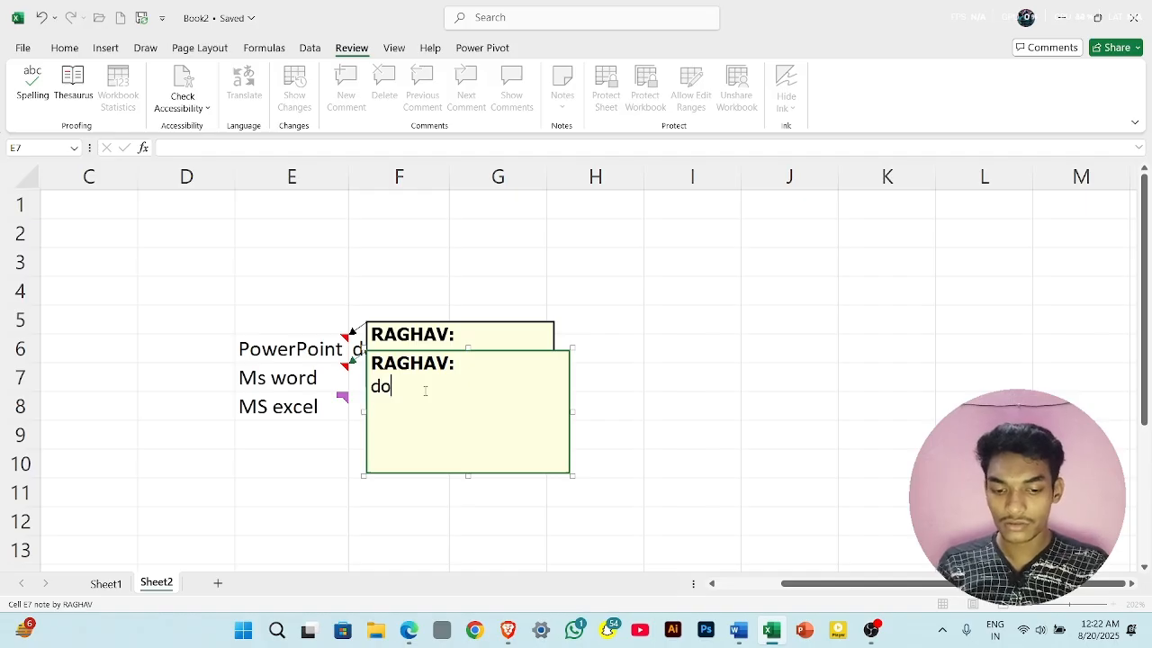
{"action": "type", "text": "cumen"}
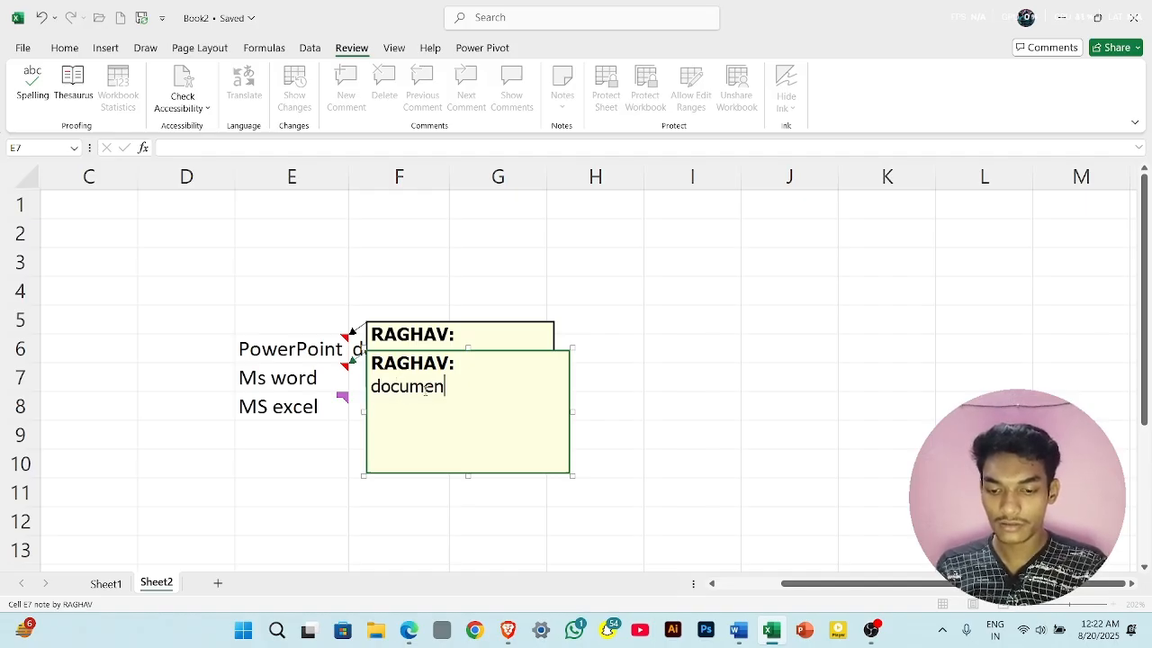
{"action": "type", "text": "t makinf0"}
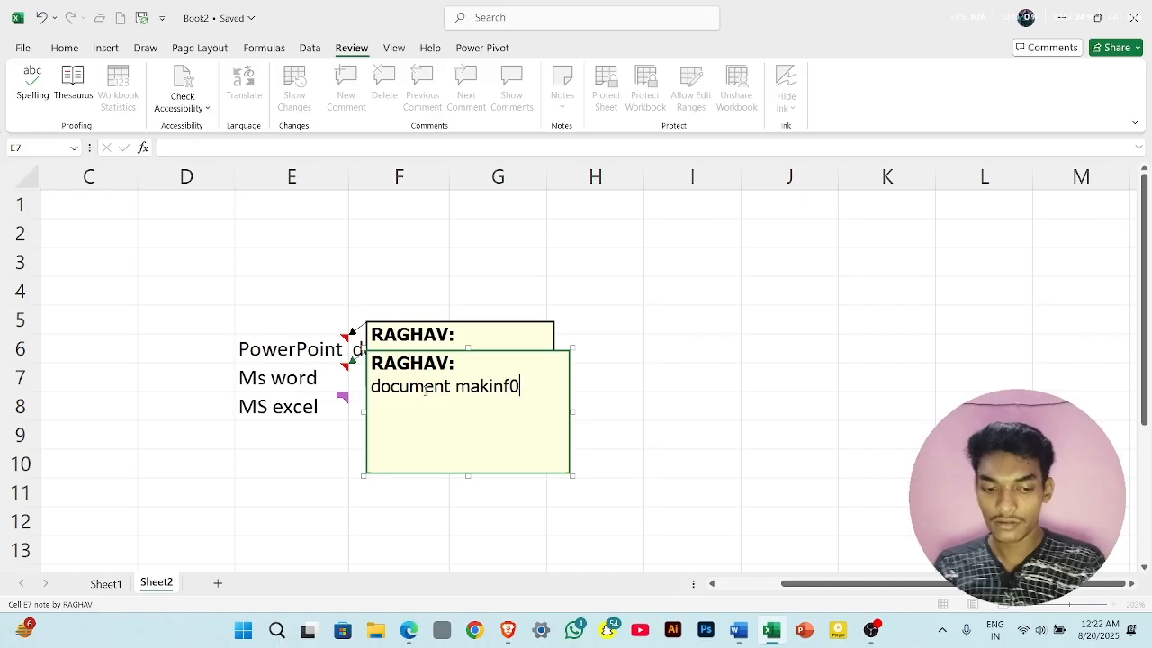
{"action": "key", "text": "BackSpace"}
{"action": "type", "text": "g"}
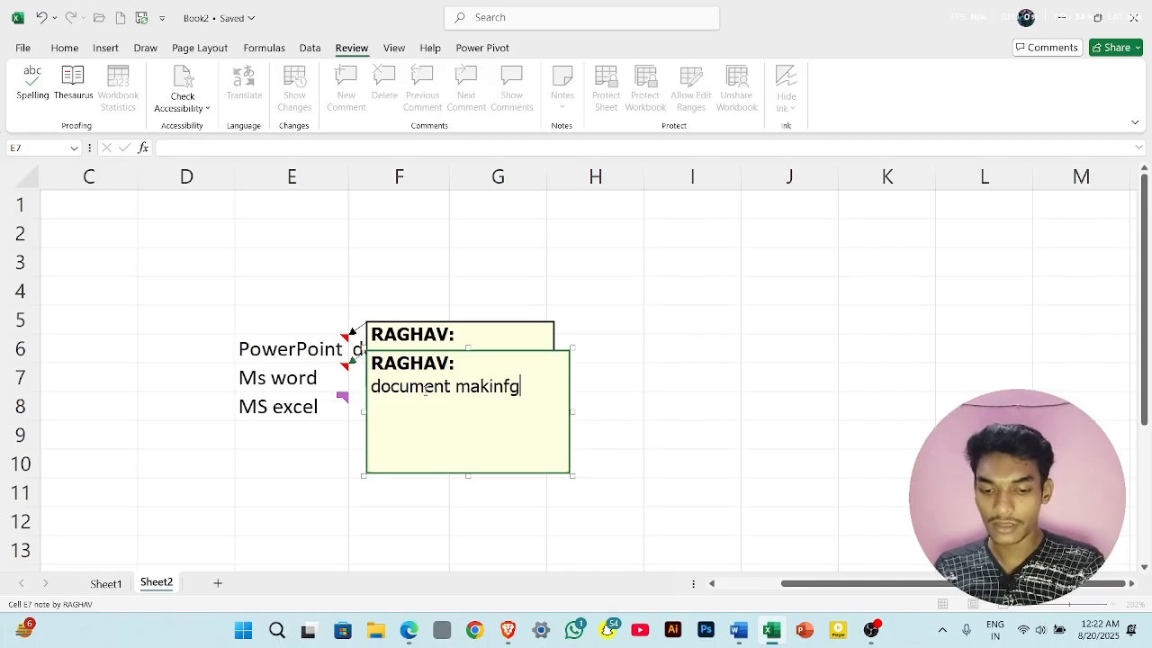
{"action": "type", "text": " software"}
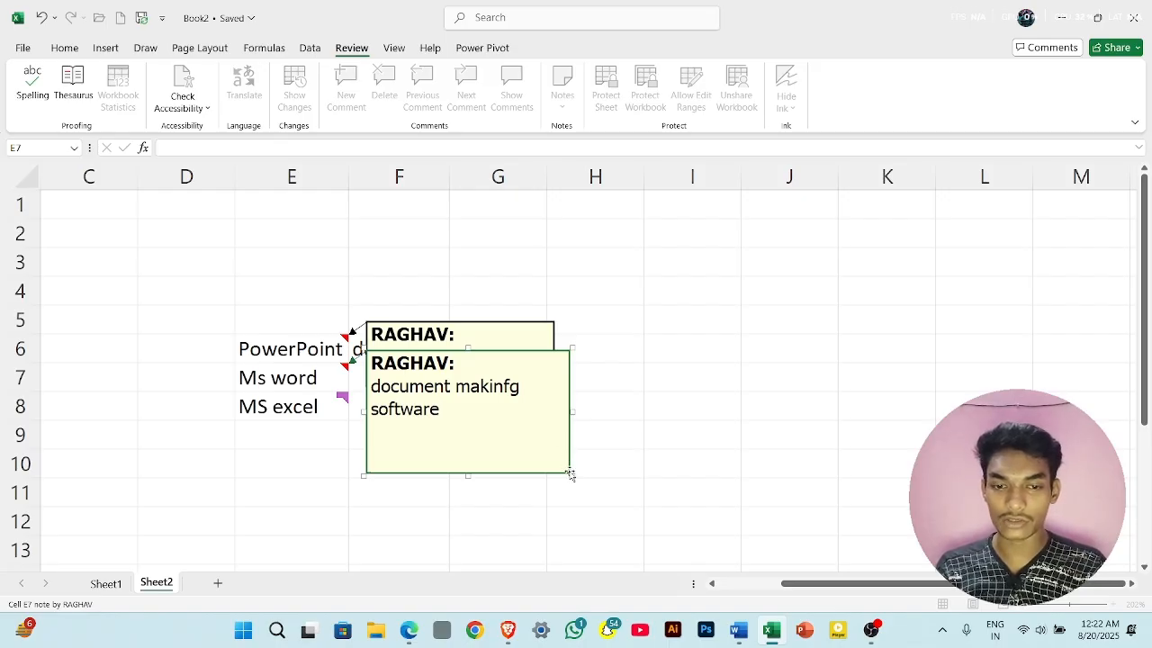
{"action": "left_click", "coordinate": [570, 474]}
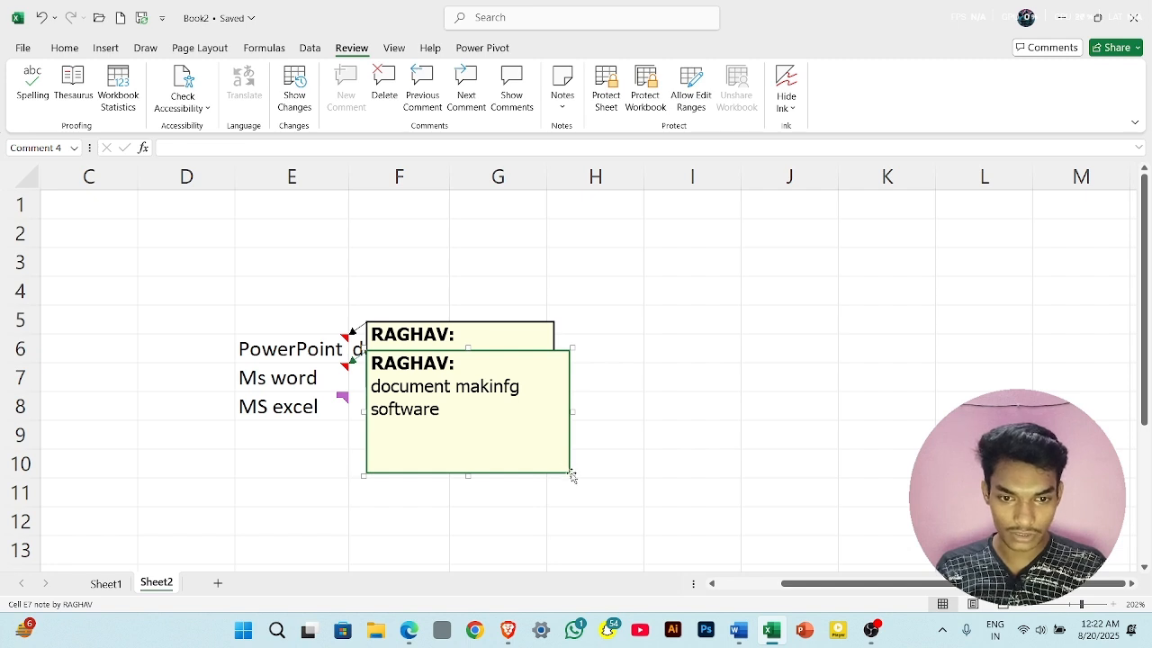
{"action": "left_click_drag", "start_coordinate": [571, 474], "coordinate": [534, 425]}
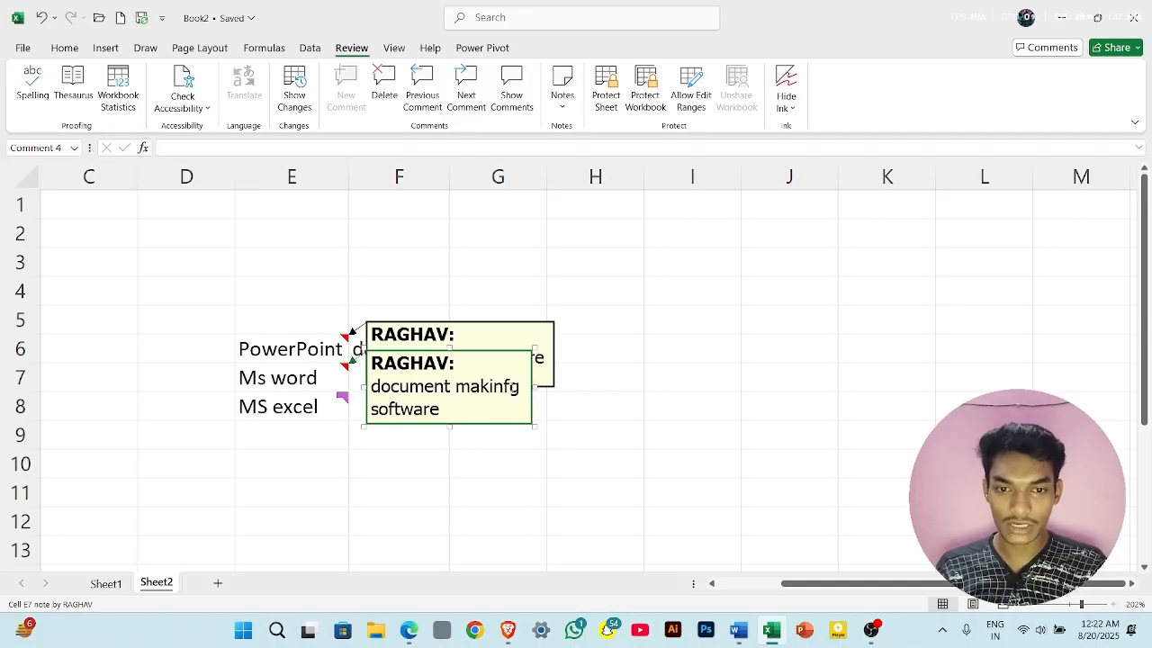
- Correct the E7 note's text to "document making software" and move the note over columns D and E, clear of the E6 note
{"action": "left_click", "coordinate": [513, 387]}
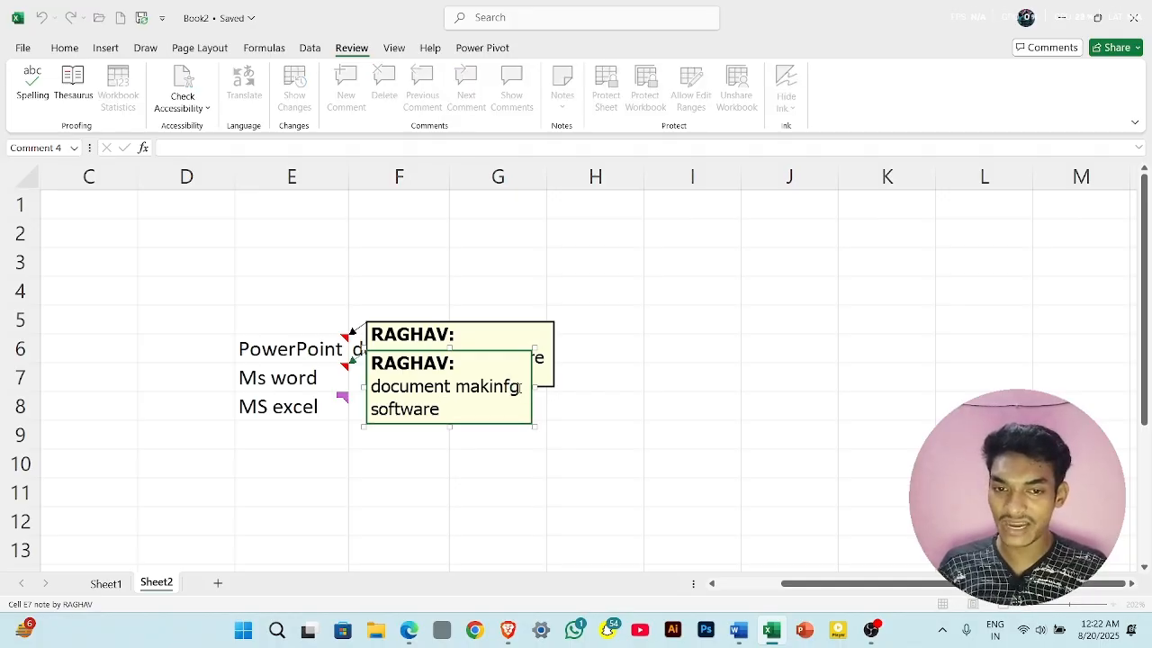
{"action": "key", "text": "BackSpace"}
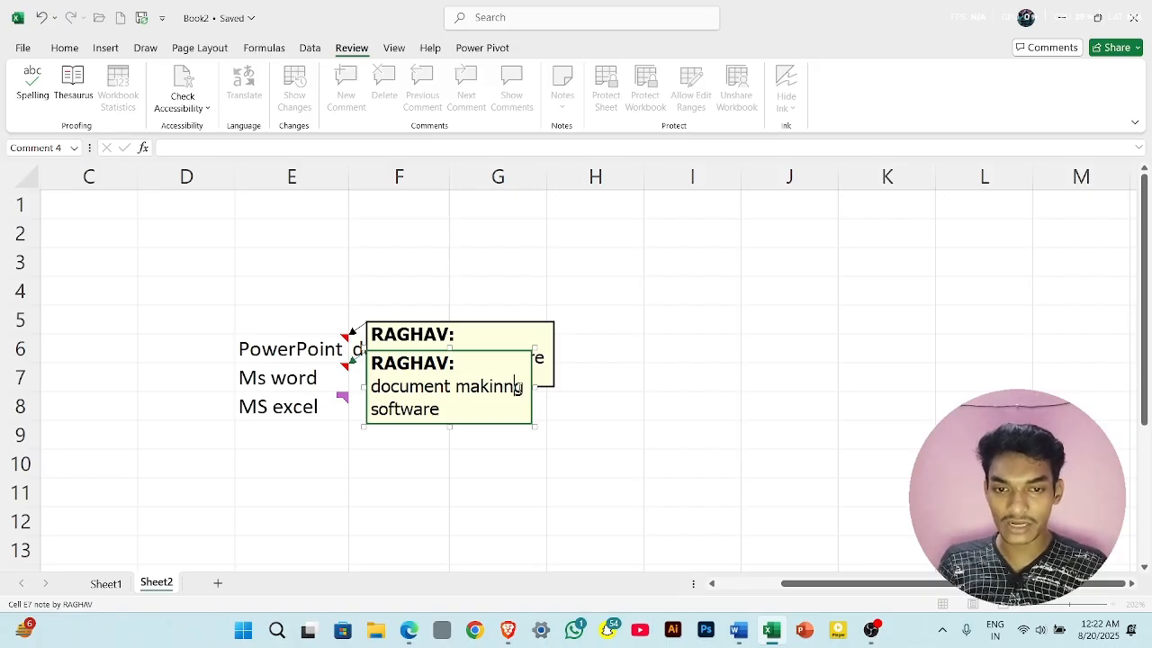
{"action": "left_click", "coordinate": [617, 407]}
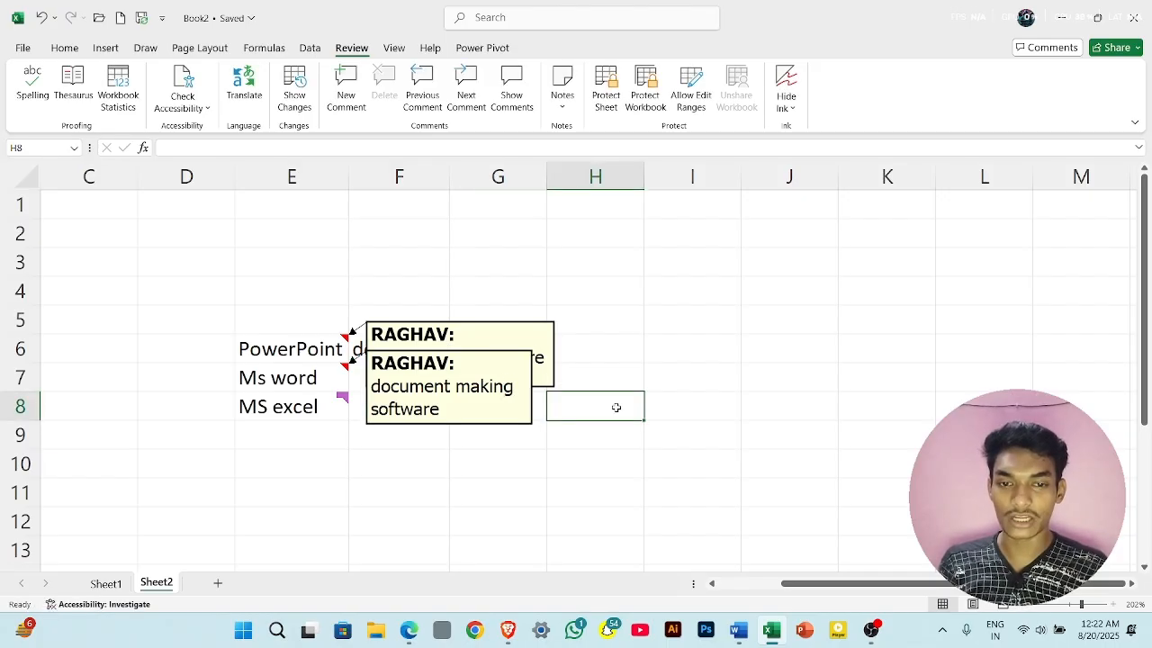
{"action": "left_click", "coordinate": [491, 375]}
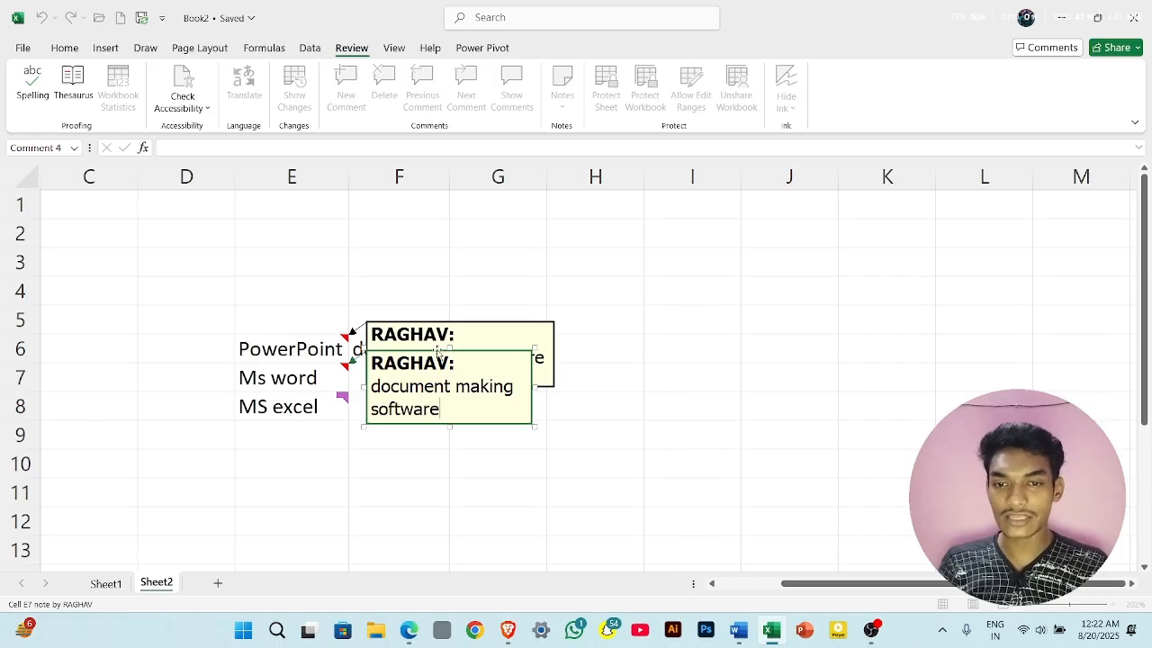
{"action": "left_click_drag", "start_coordinate": [463, 350], "coordinate": [285, 288]}
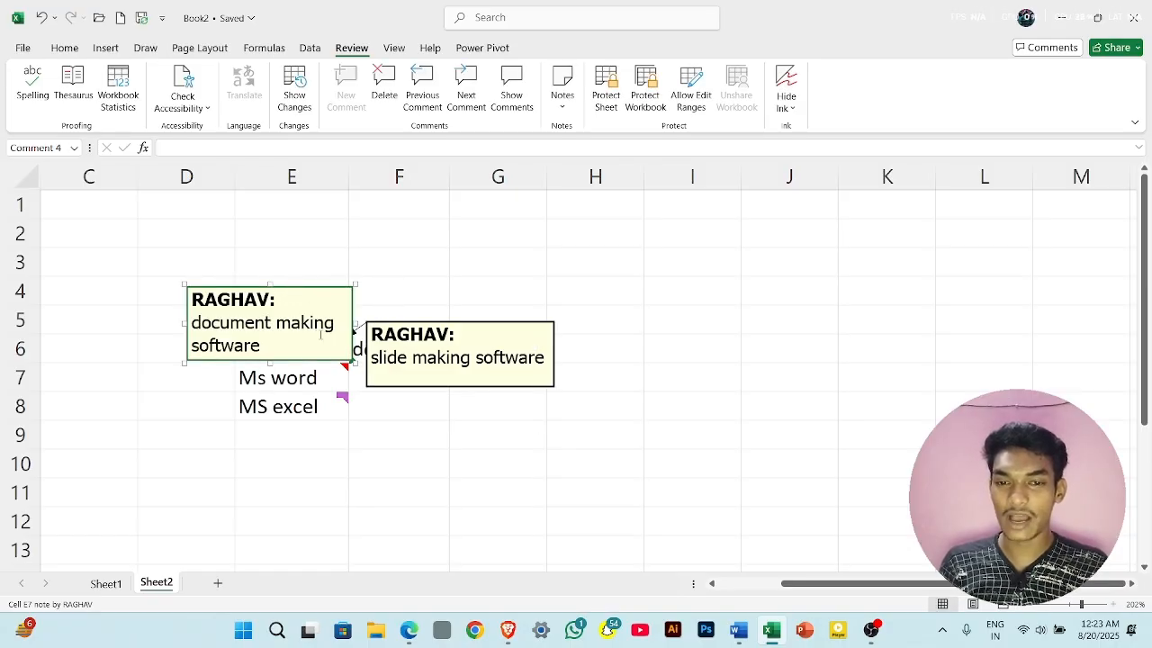
- Turn off the display of all notes in the sheet and select the PowerPoint cell E6
{"action": "left_click", "coordinate": [565, 101]}
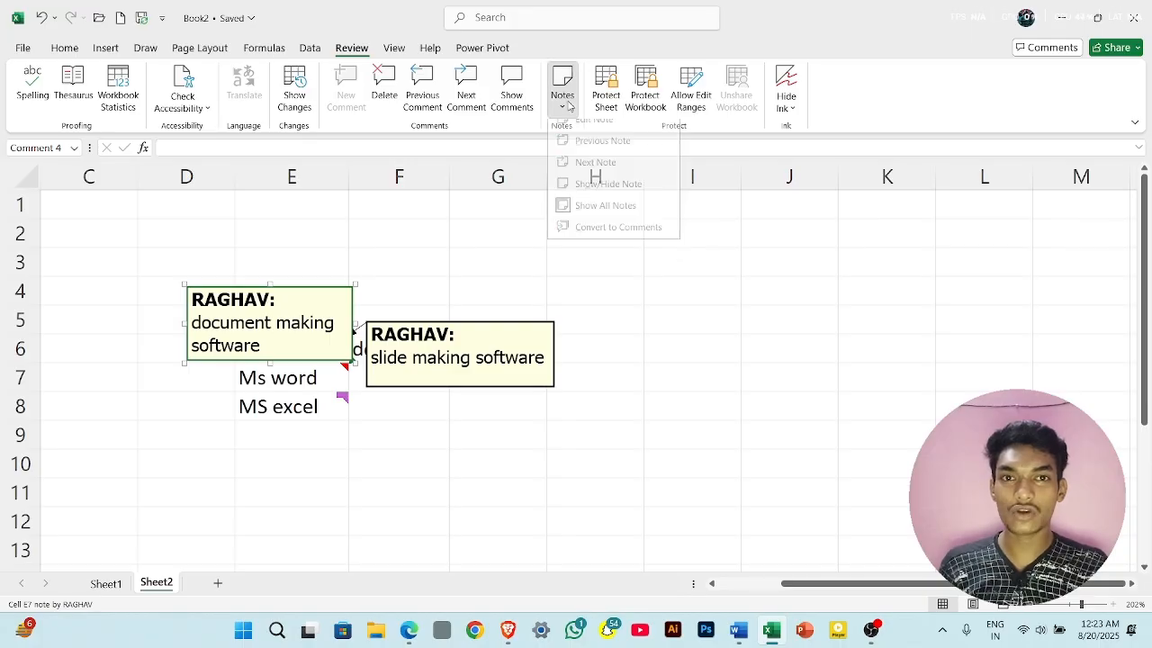
{"action": "left_click", "coordinate": [609, 218]}
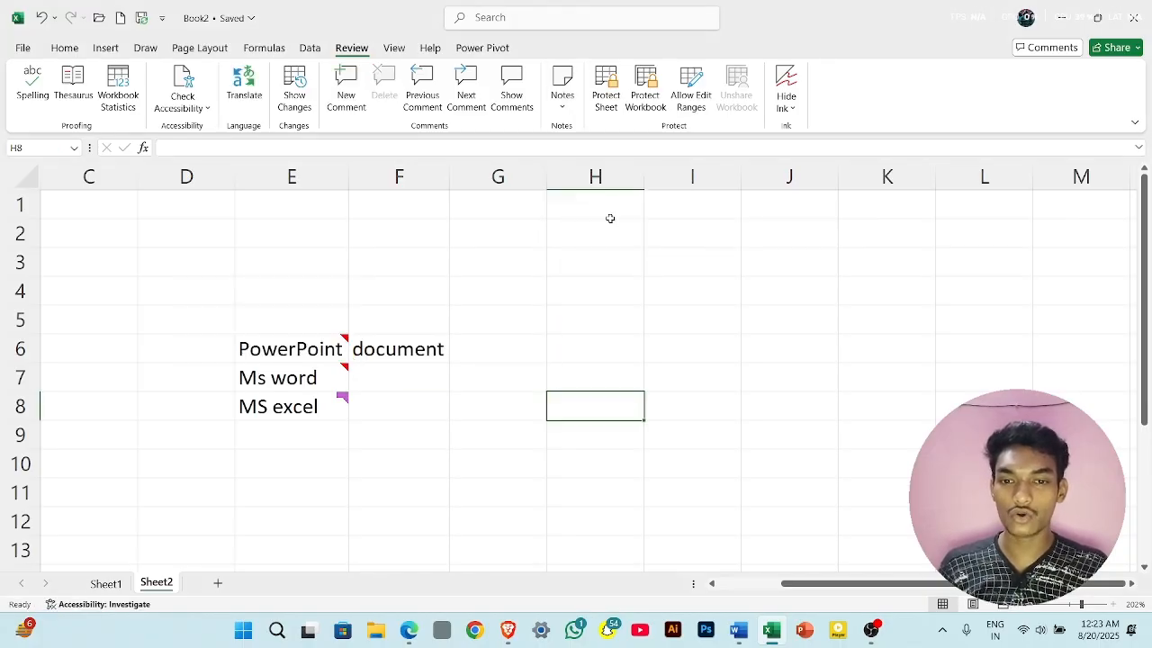
{"action": "left_click", "coordinate": [569, 111]}
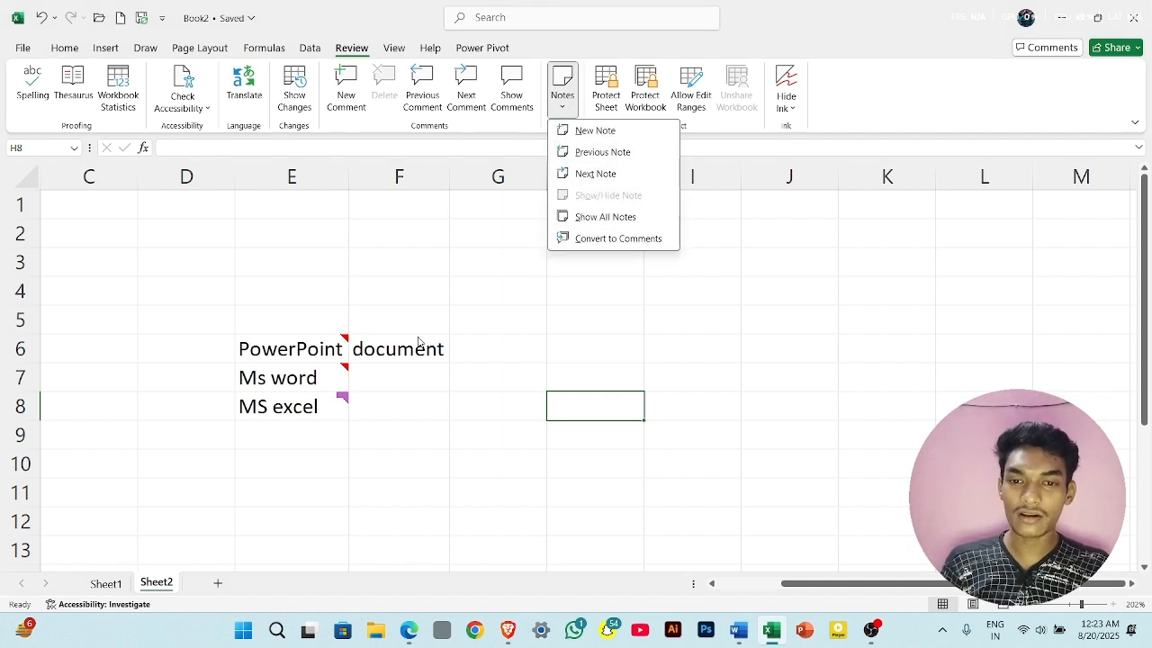
{"action": "left_click", "coordinate": [330, 346]}
{"action": "left_click", "coordinate": [330, 346]}
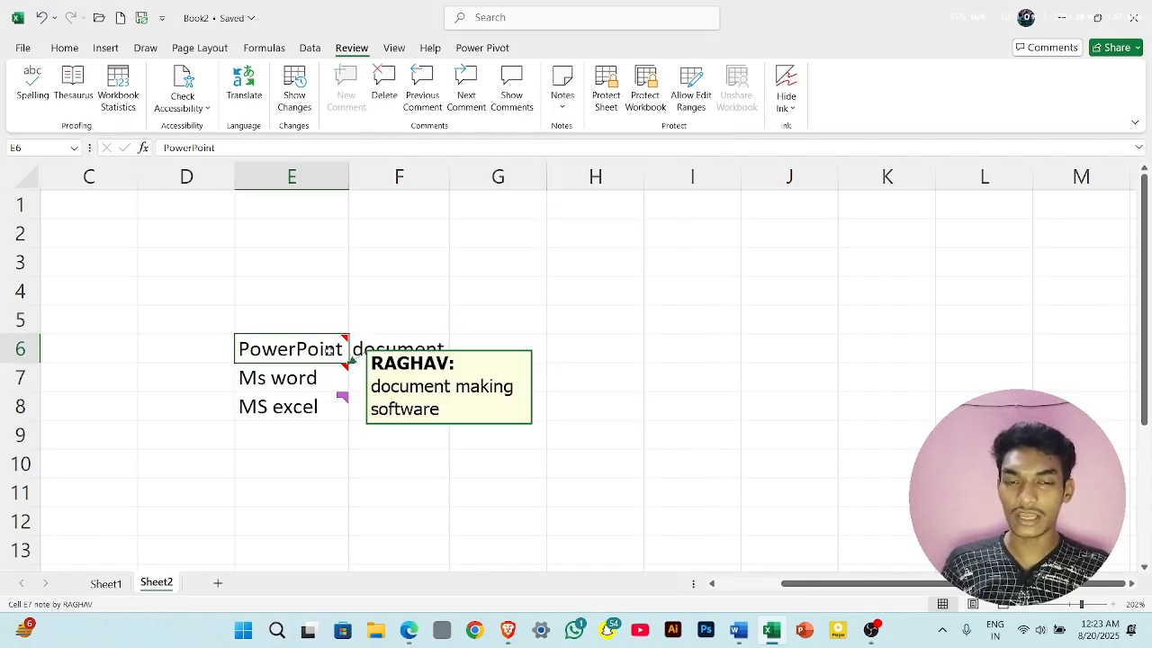
- Show all notes in the sheet and move the E7 note up above row 6, clear of the PowerPoint cell
{"action": "left_click", "coordinate": [566, 98]}
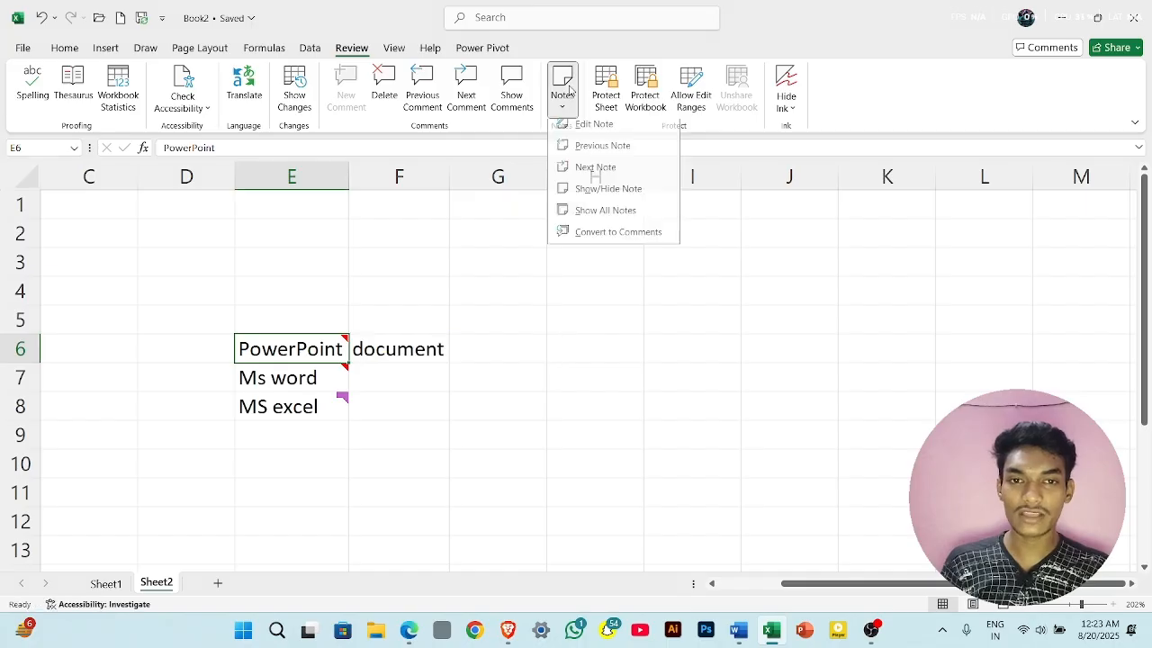
{"action": "left_click", "coordinate": [633, 218]}
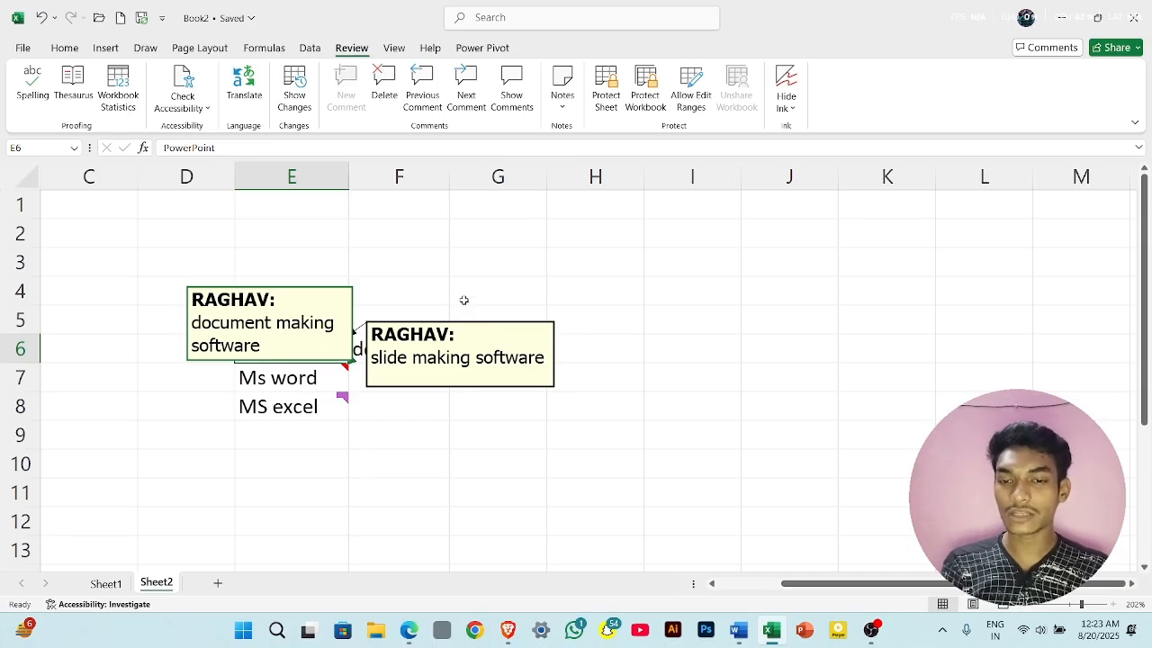
{"action": "left_click", "coordinate": [310, 357]}
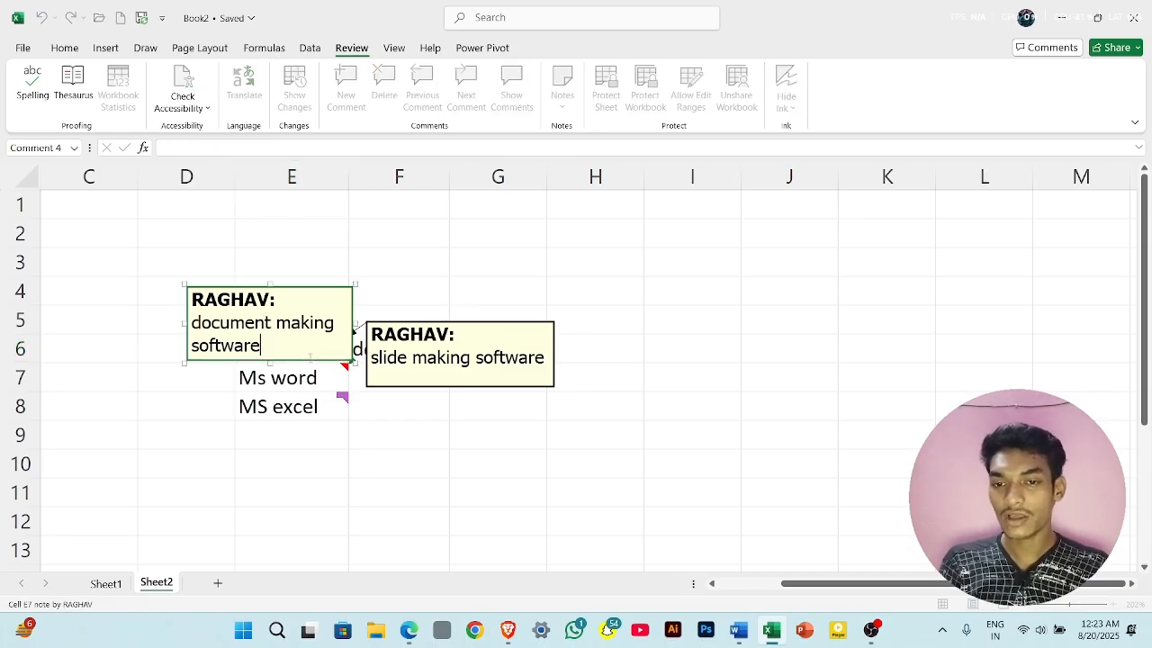
{"action": "left_click", "coordinate": [555, 199]}
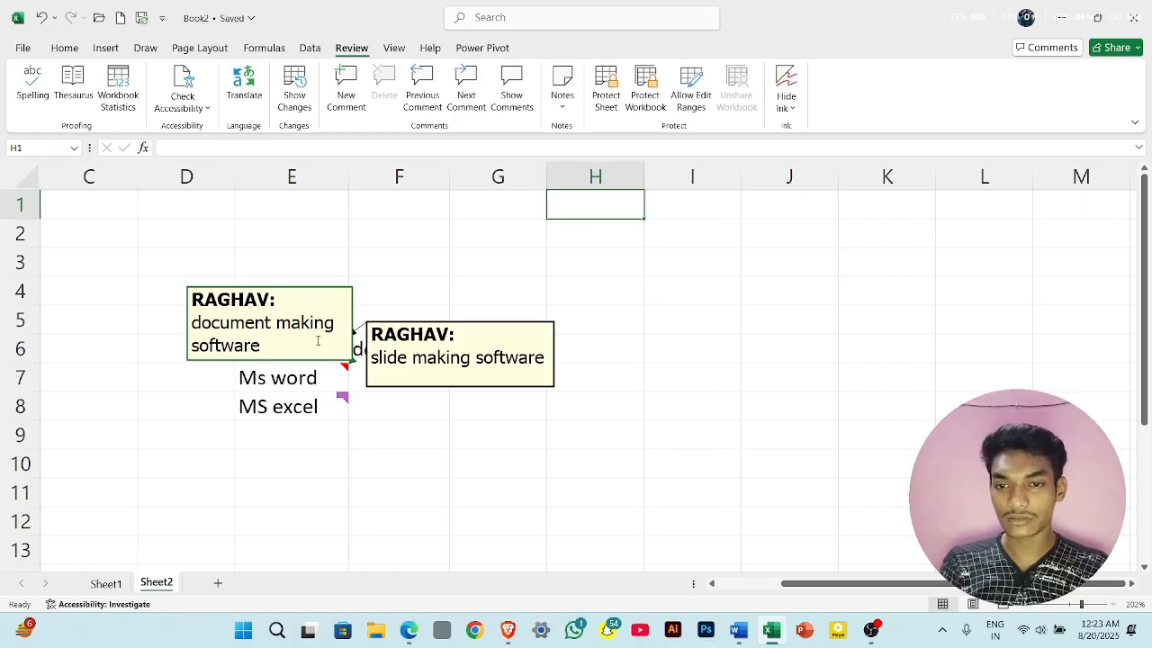
{"action": "left_click", "coordinate": [318, 341]}
{"action": "left_click_drag", "start_coordinate": [293, 289], "coordinate": [292, 244]}
{"action": "left_click", "coordinate": [304, 344]}
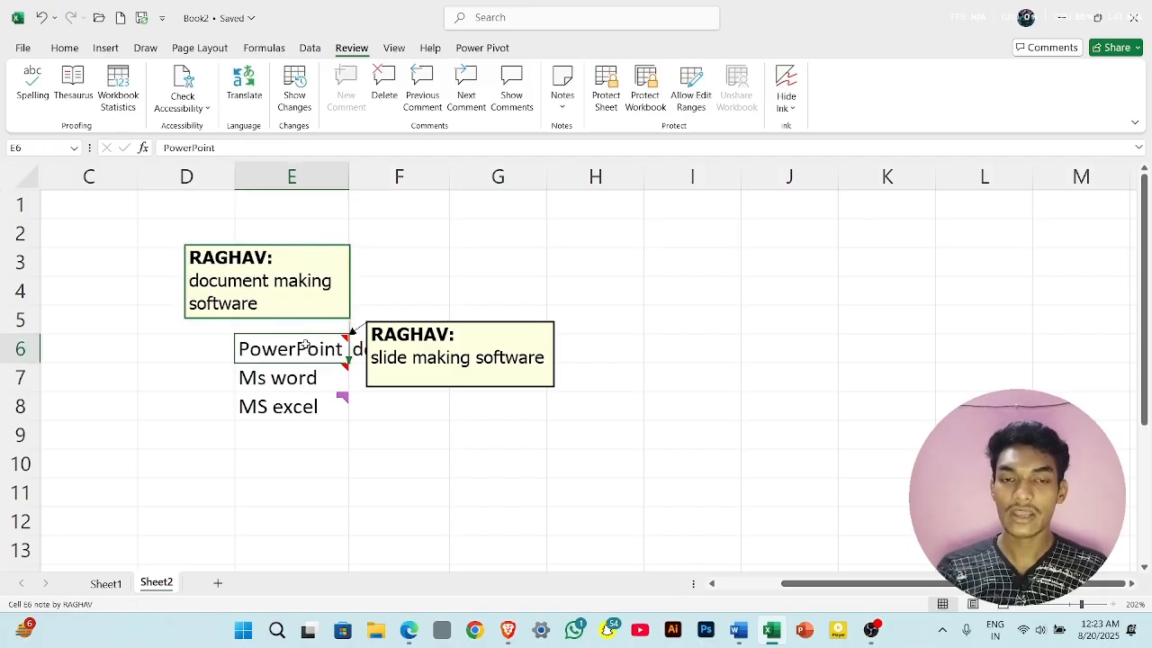
- Hide only the note on the PowerPoint cell E6 and show it again
{"action": "left_click", "coordinate": [562, 101]}
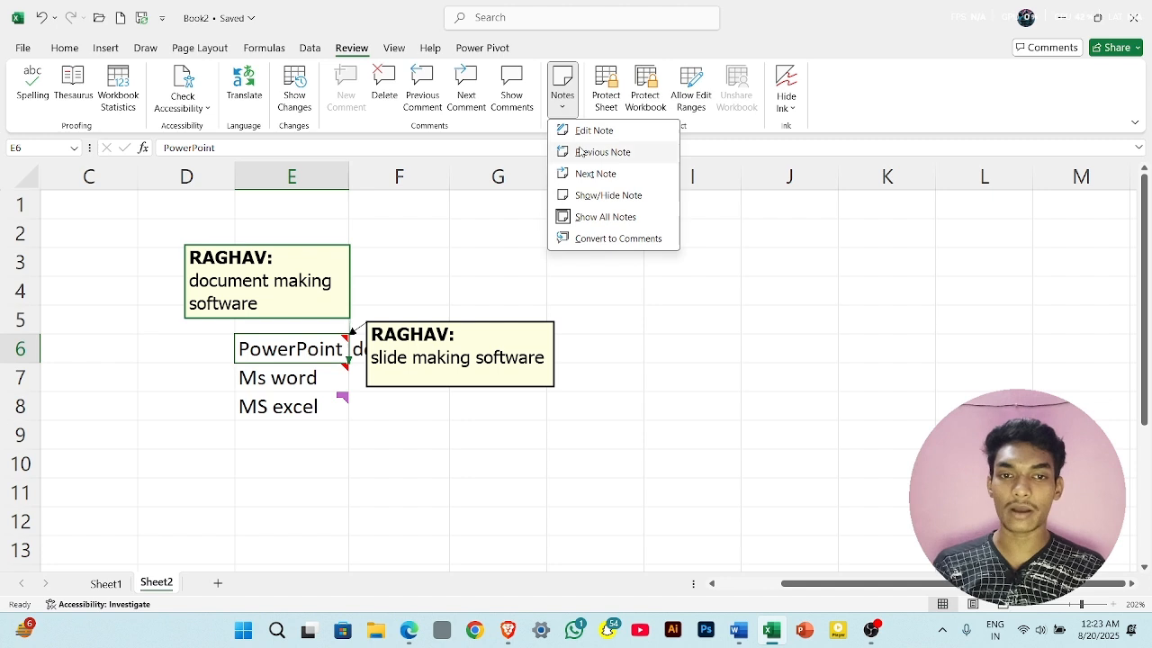
{"action": "left_click", "coordinate": [617, 198]}
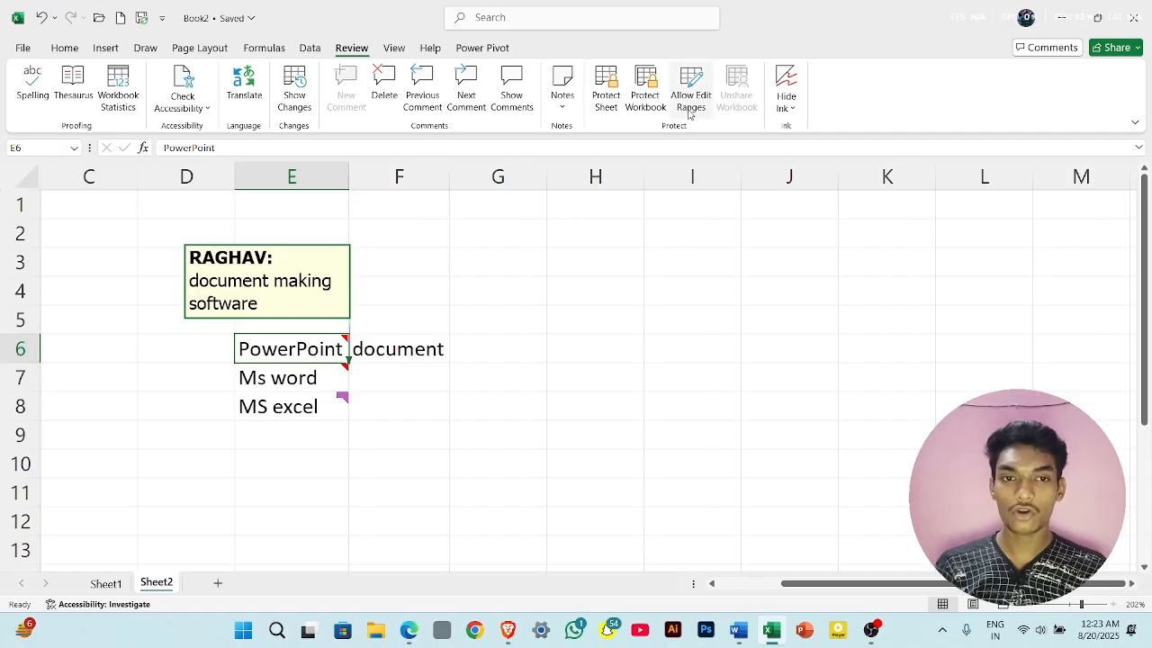
{"action": "left_click", "coordinate": [564, 99]}
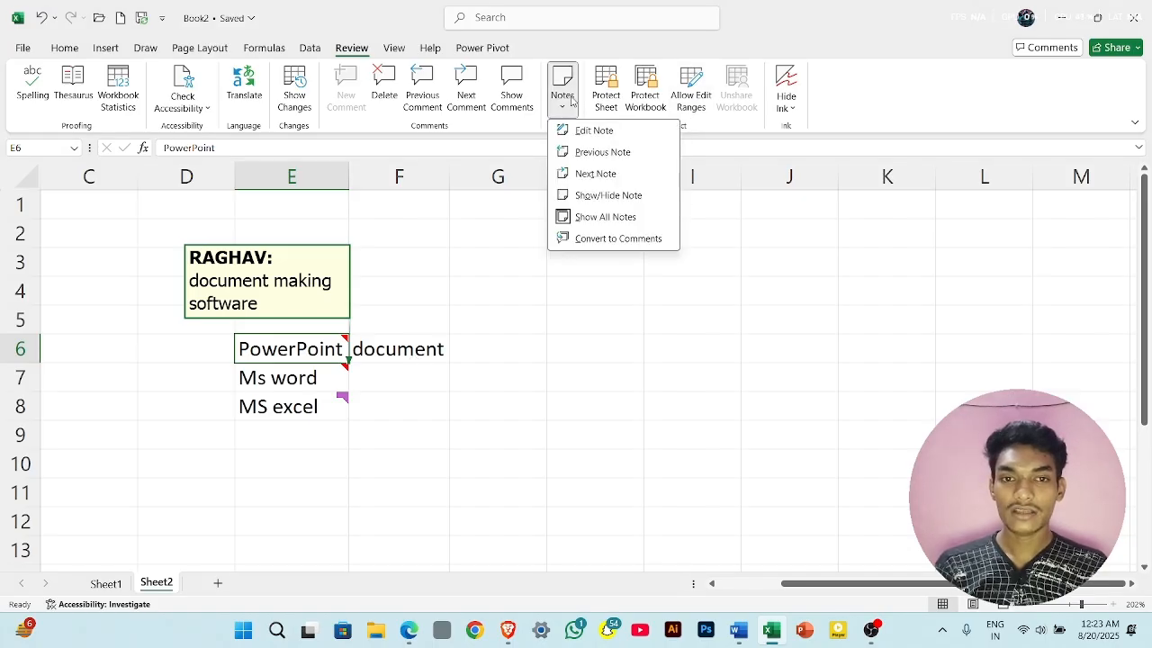
{"action": "left_click", "coordinate": [608, 198]}
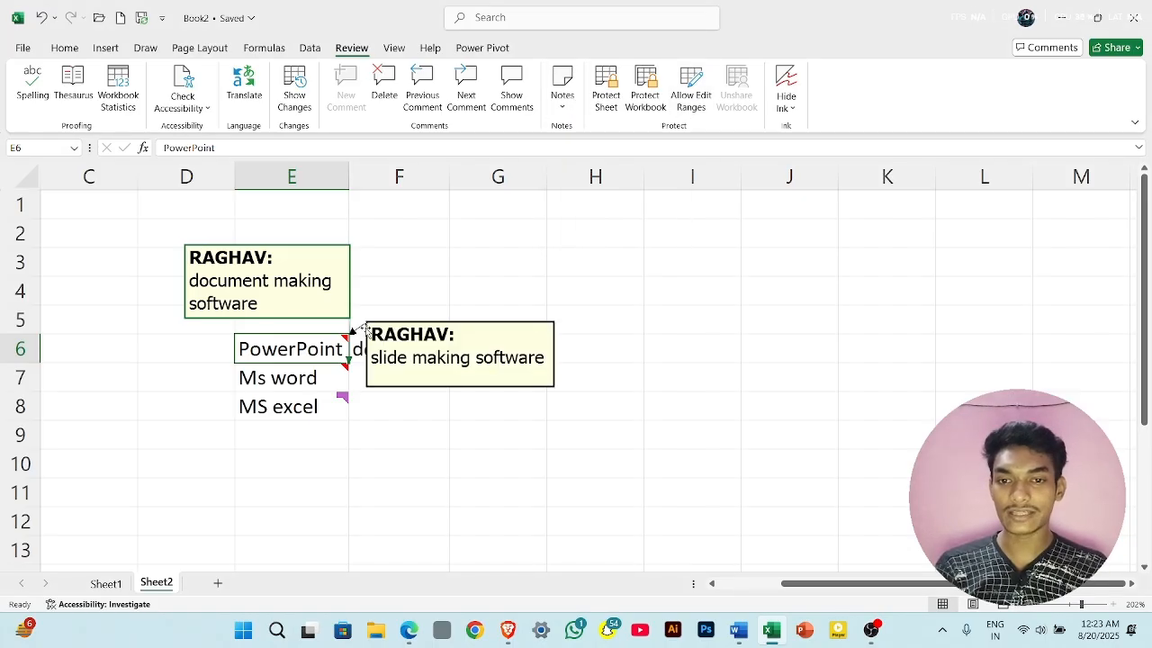
- Go to the previous note, then turn off the display of all notes
{"action": "left_click", "coordinate": [562, 99]}
{"action": "left_click", "coordinate": [603, 159]}
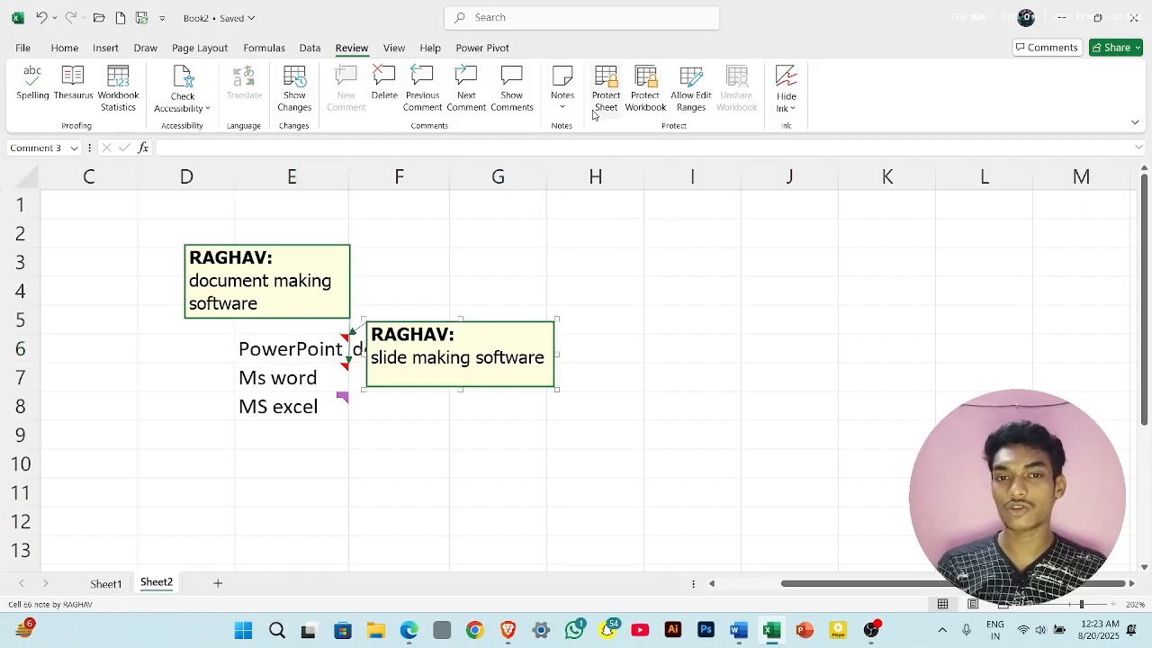
{"action": "left_click", "coordinate": [564, 99]}
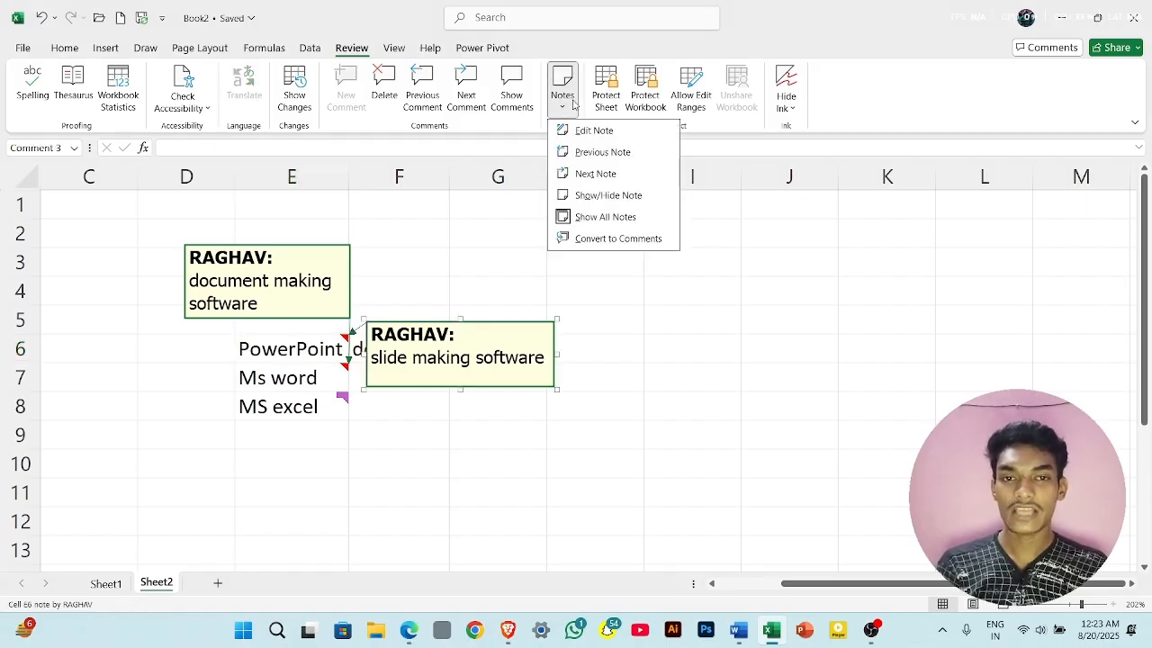
{"action": "left_click", "coordinate": [607, 217]}
- Step through the notes one at a time, from the E6 note to the E7 note
{"action": "mouse_move", "coordinate": [335, 348]}
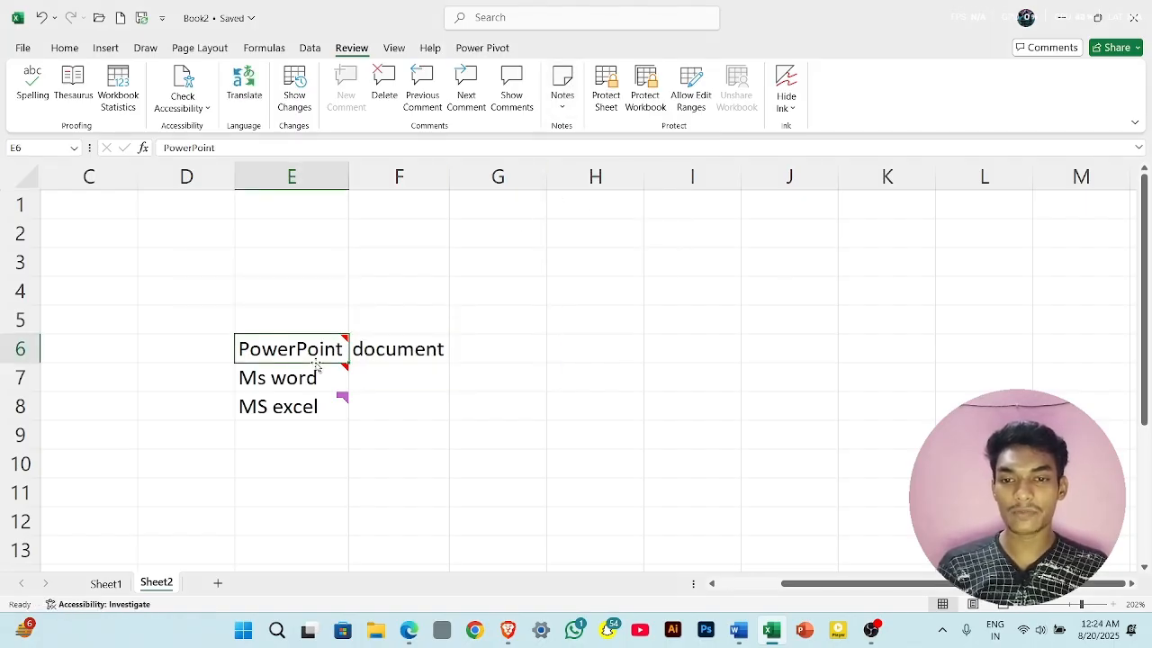
{"action": "left_click", "coordinate": [562, 95]}
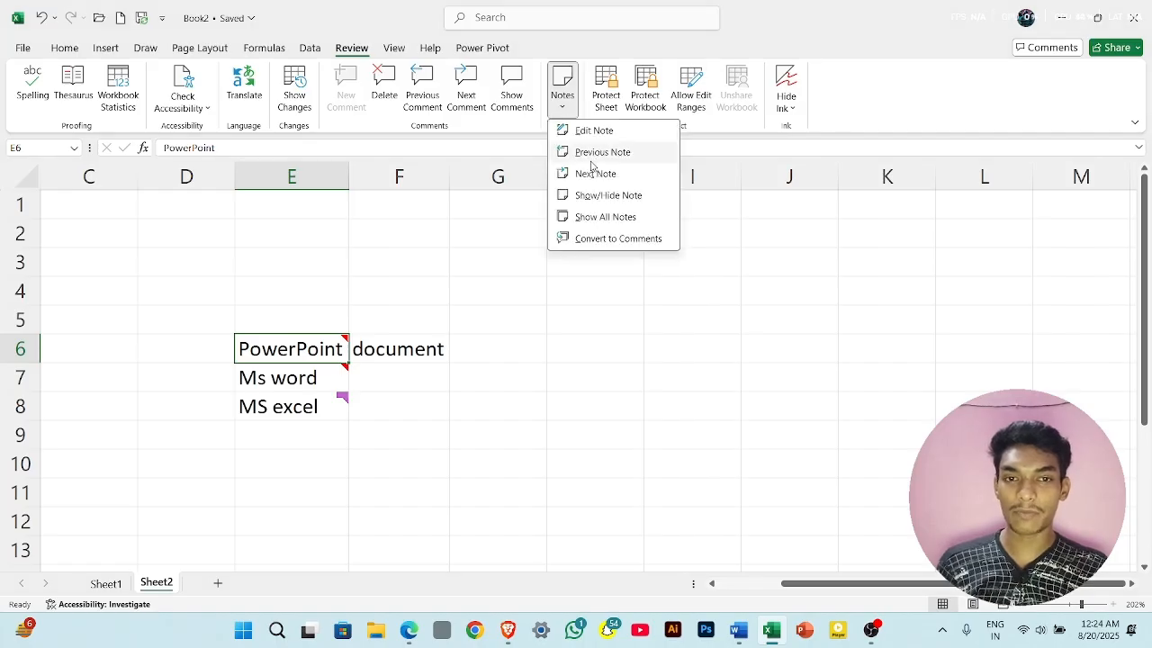
{"action": "left_click", "coordinate": [591, 163]}
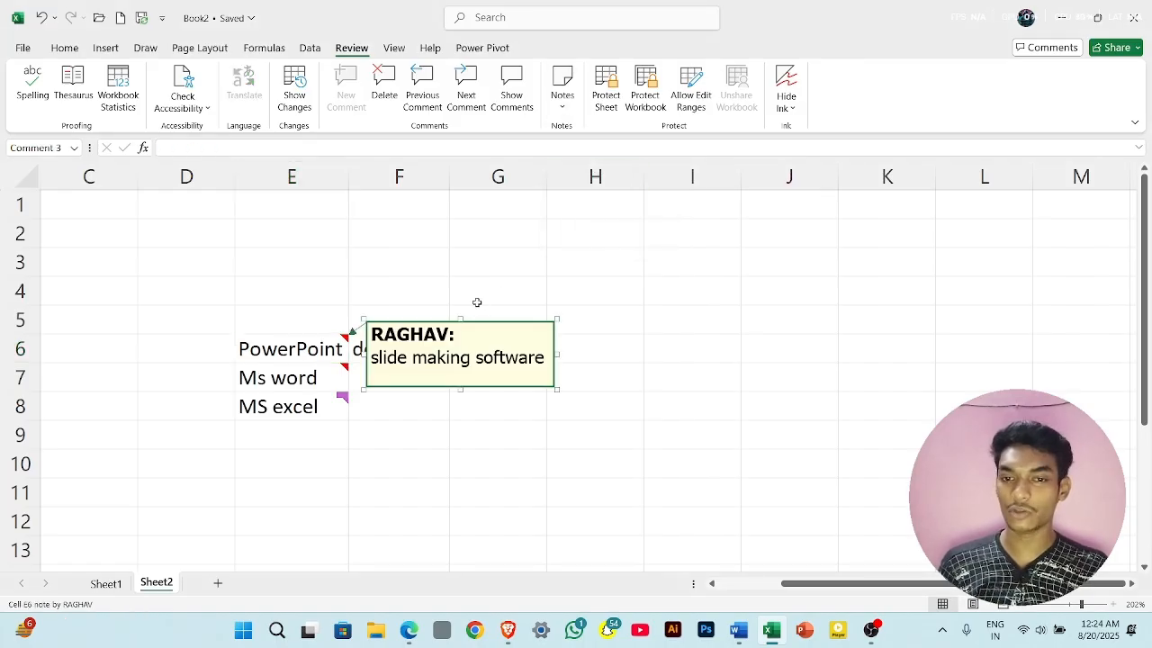
{"action": "left_click", "coordinate": [563, 90]}
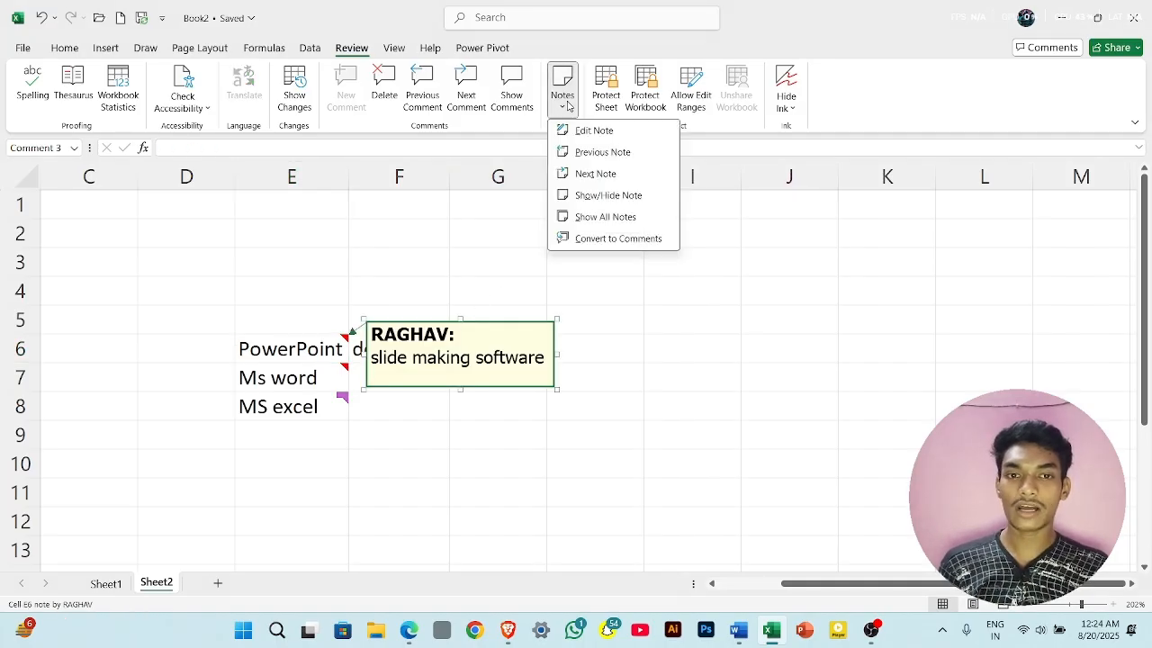
{"action": "left_click", "coordinate": [590, 174]}
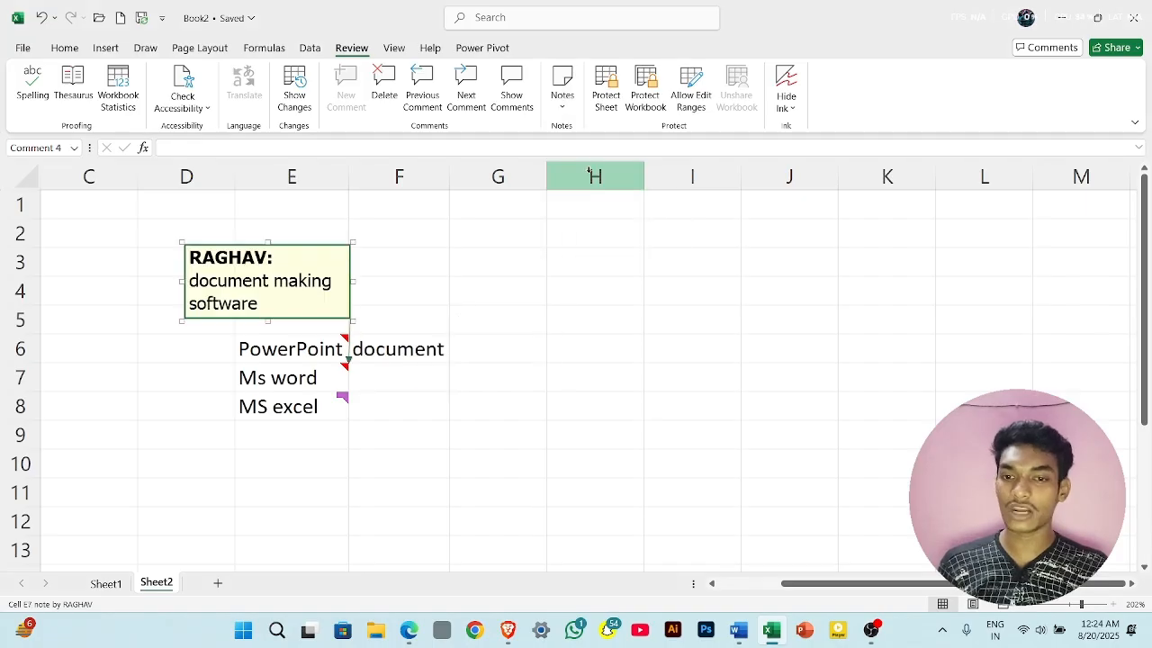
- Convert all notes in the sheet to comments, then undo the conversion
{"action": "left_click", "coordinate": [570, 106]}
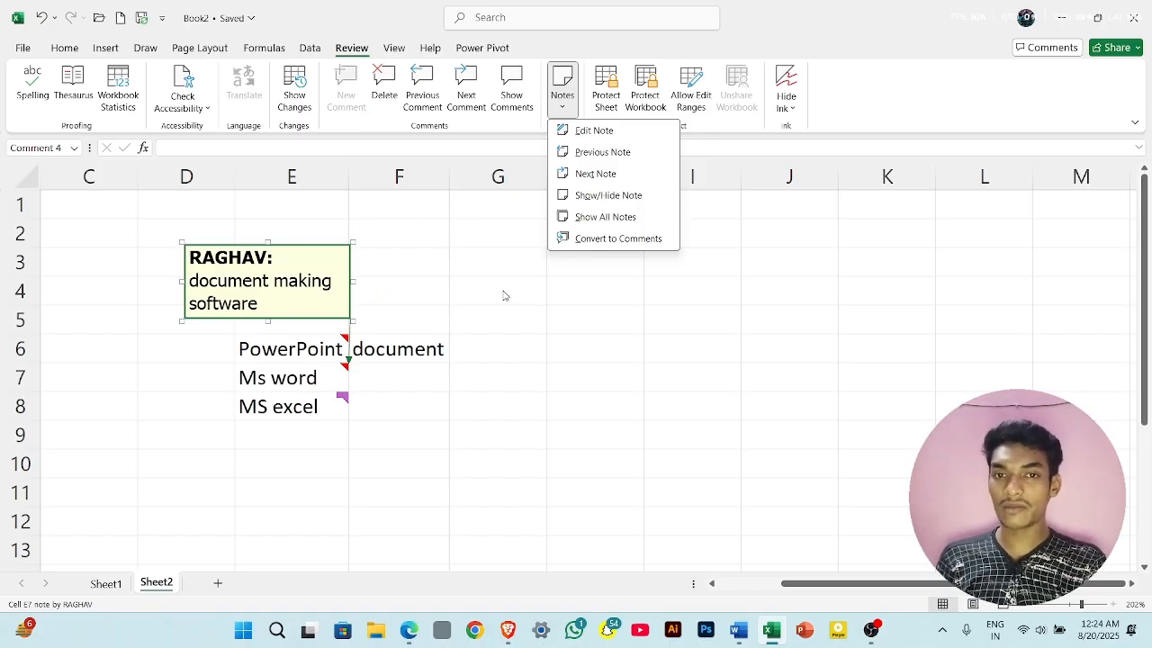
{"action": "left_click", "coordinate": [602, 239]}
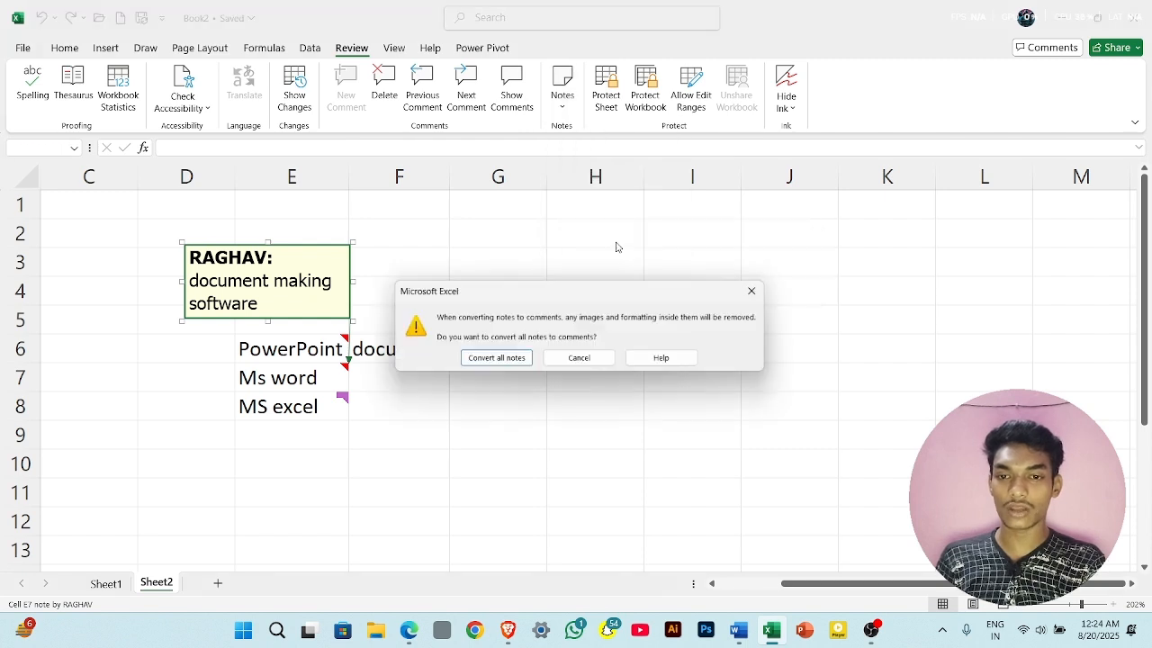
{"action": "left_click", "coordinate": [495, 359]}
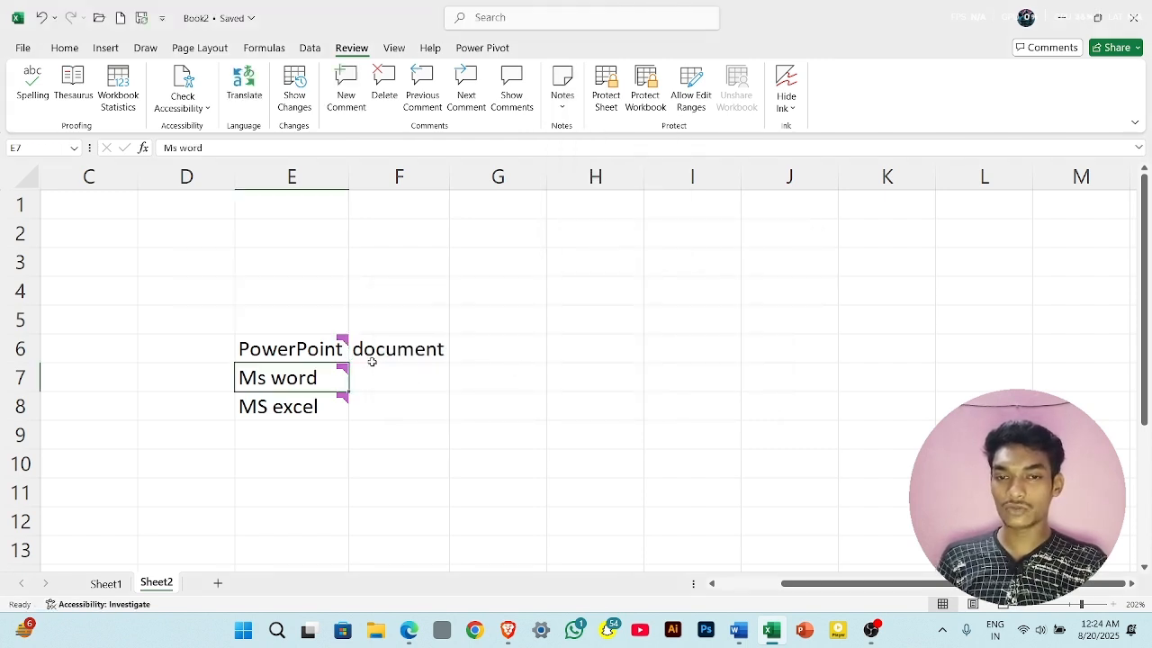
{"action": "mouse_move", "coordinate": [335, 352]}
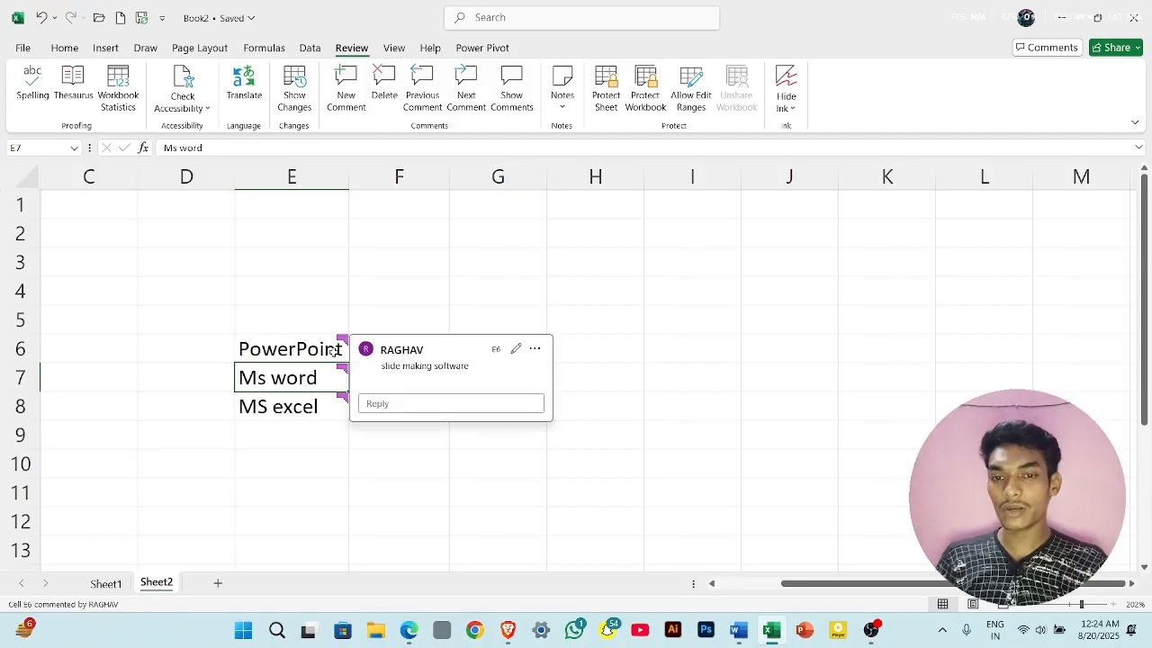
{"action": "left_click", "coordinate": [334, 352]}
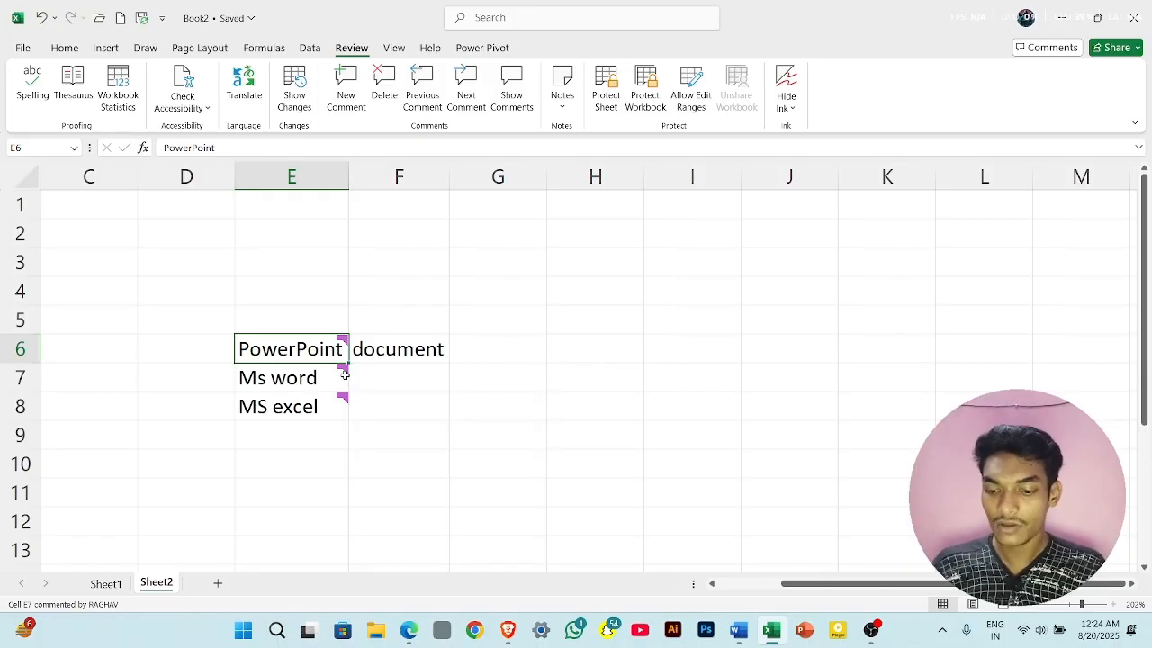
{"action": "mouse_move", "coordinate": [344, 347]}
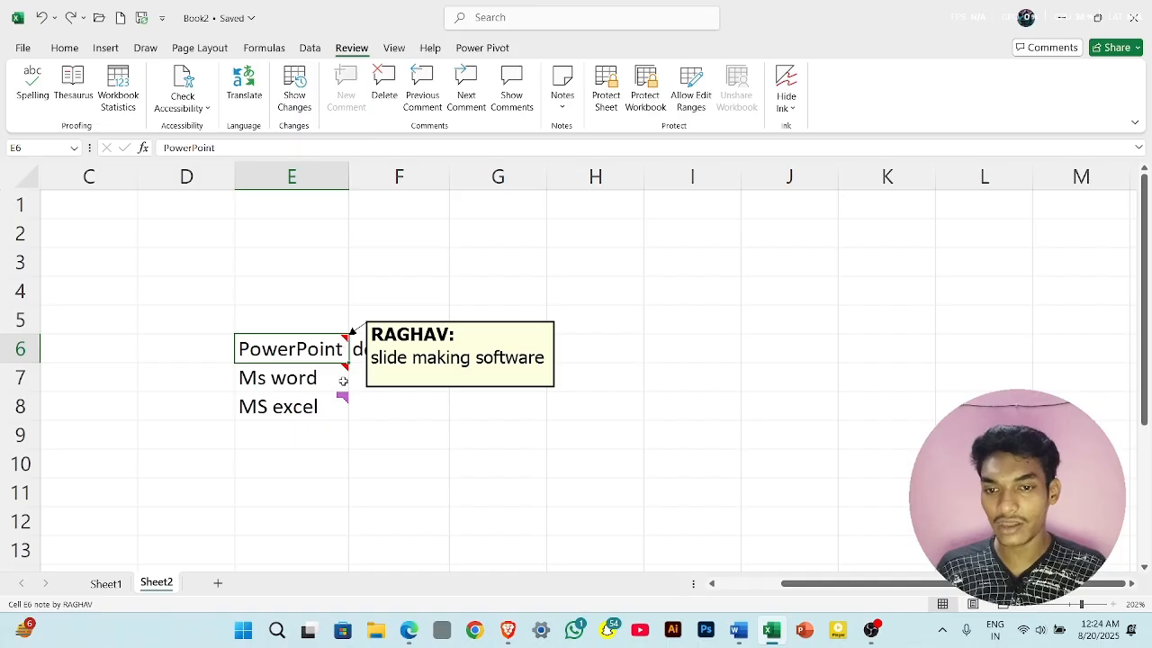
{"action": "mouse_move", "coordinate": [338, 403]}
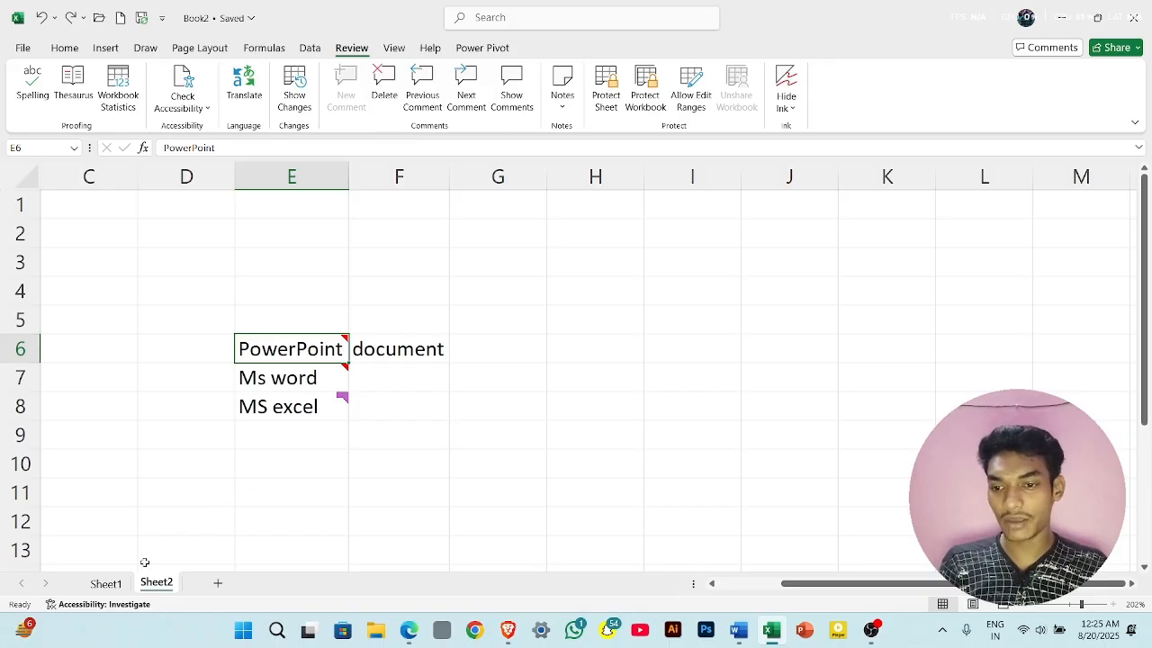
- Protect Sheet1 with a password, entering and confirming the sheet password and keeping the default permissions
{"action": "left_click", "coordinate": [124, 586]}
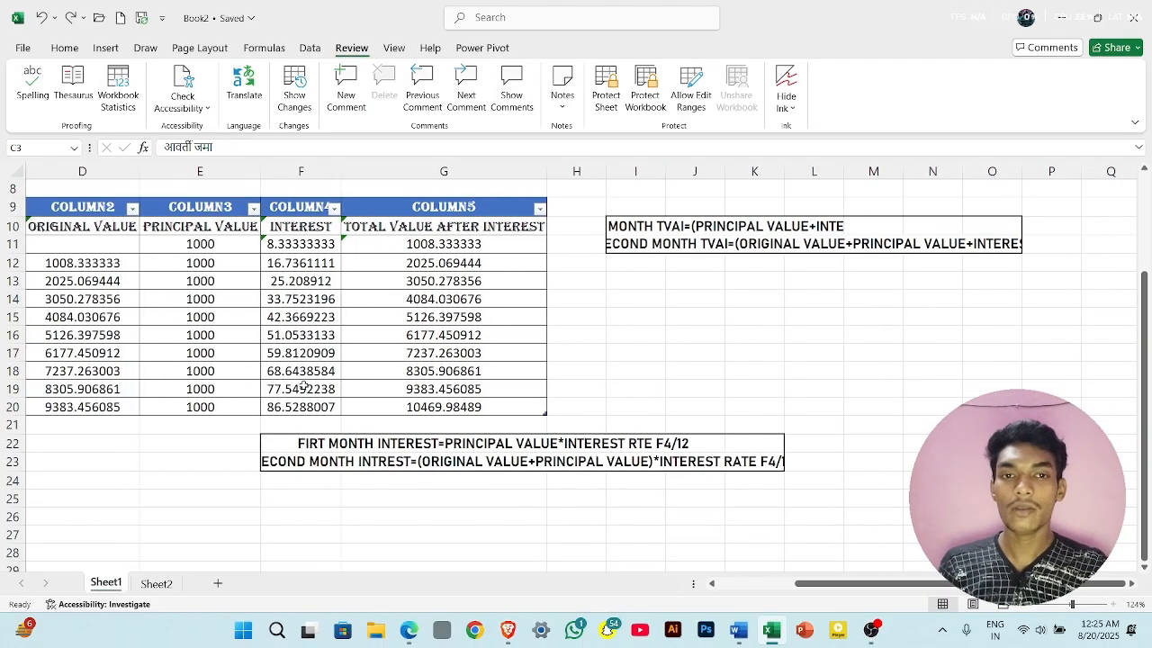
{"action": "scroll", "coordinate": [303, 385], "scroll_direction": "up", "scroll_amount": 2}
{"action": "scroll", "coordinate": [303, 385], "scroll_direction": "left", "scroll_amount": 1}
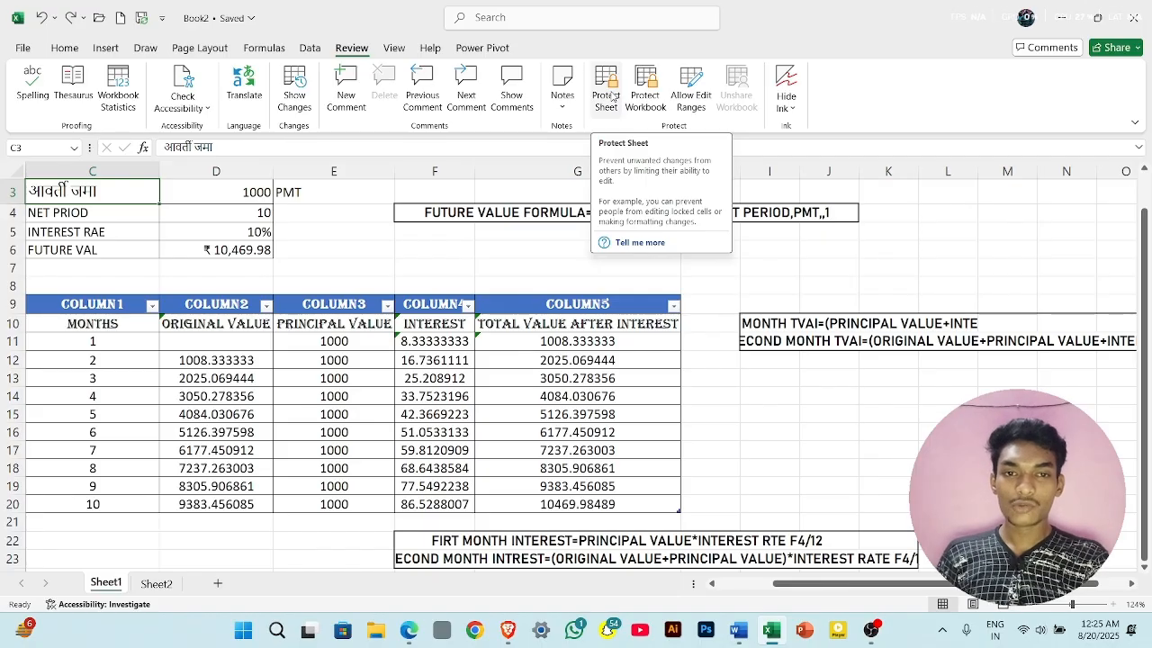
{"action": "left_click", "coordinate": [612, 97]}
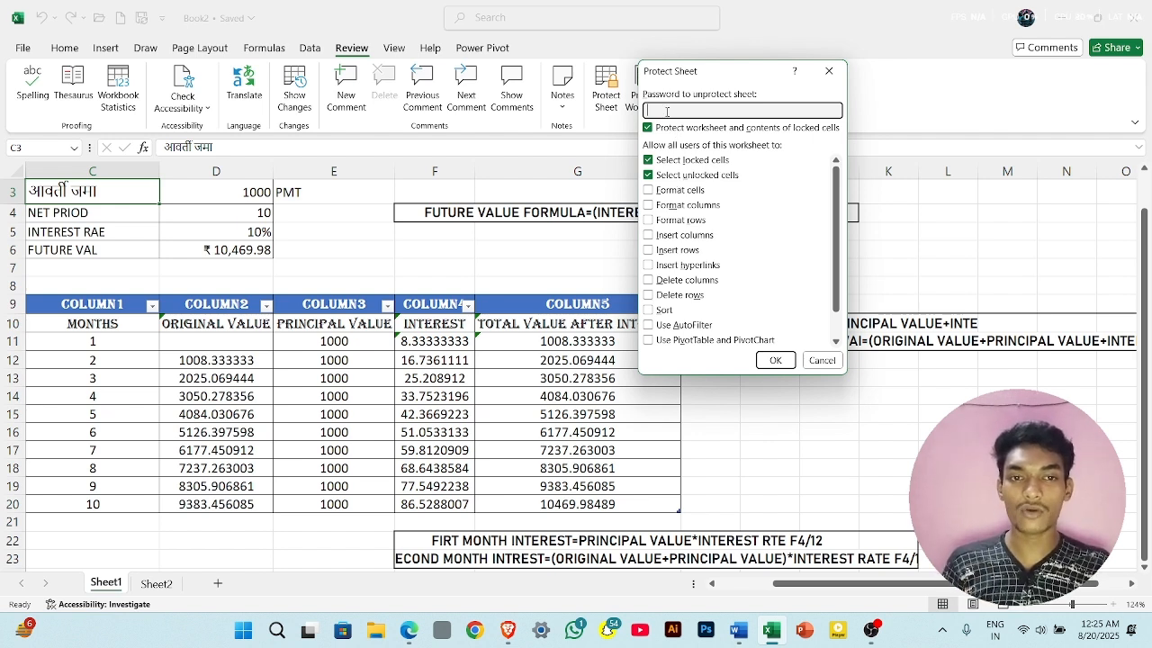
{"action": "type", "text": "1234"}
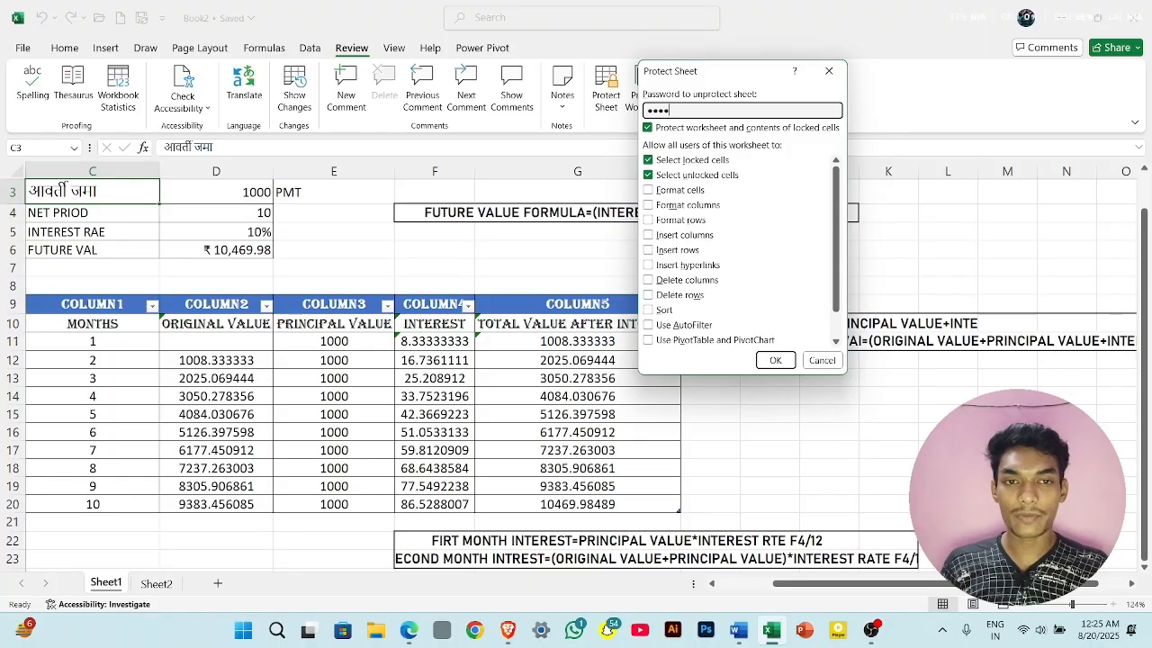
{"action": "left_click", "coordinate": [777, 360]}
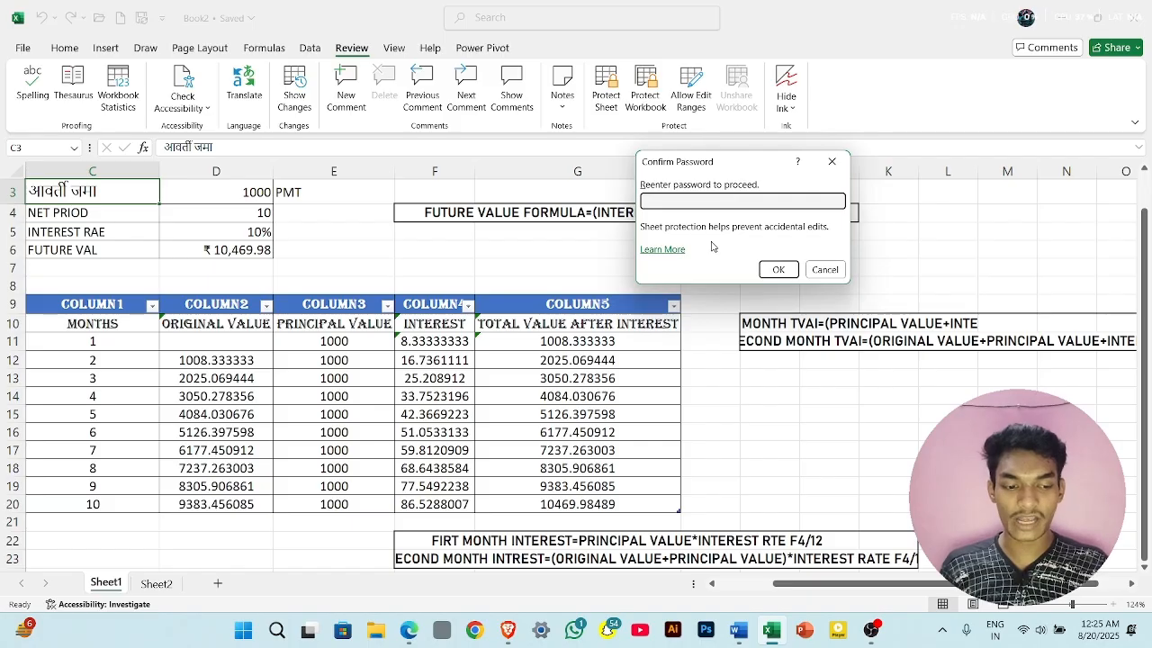
{"action": "type", "text": "1"}
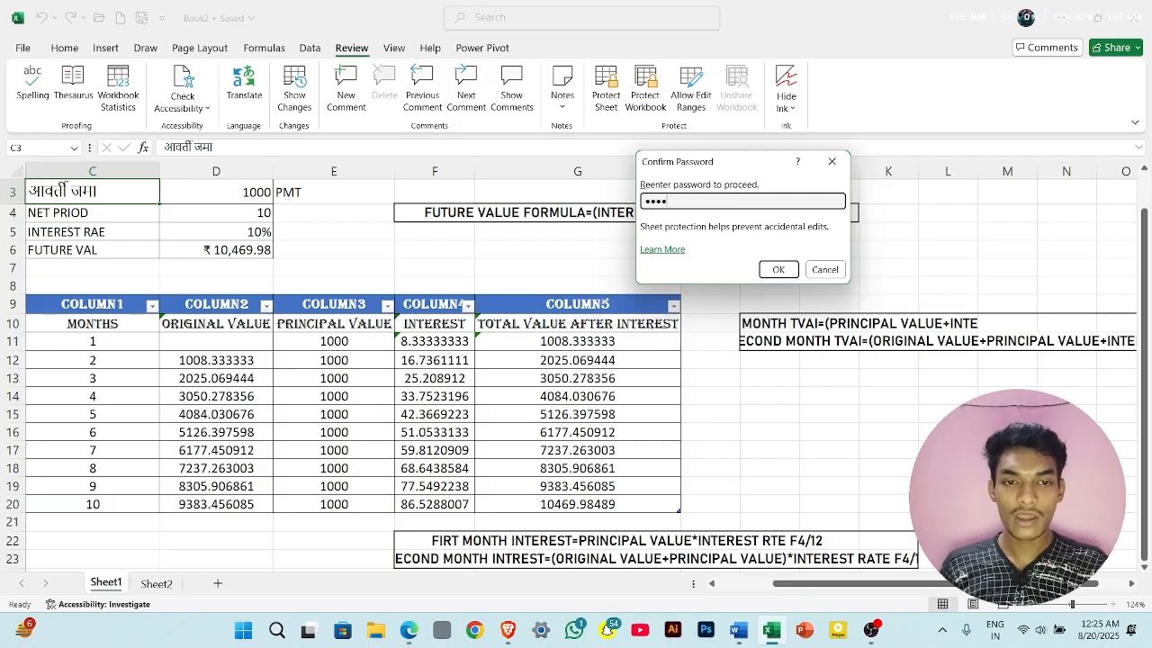
{"action": "left_click", "coordinate": [780, 270]}
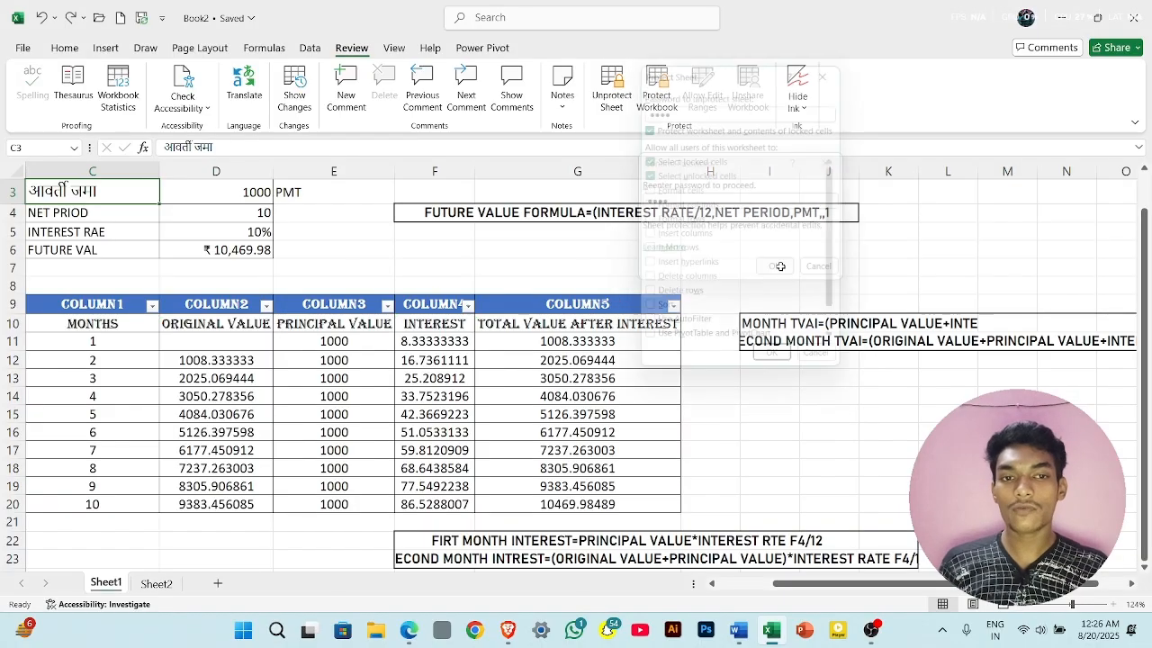
- Test the sheet protection by trying to edit the total value in G11 and its header above, dismissing each warning
{"action": "left_click", "coordinate": [580, 341]}
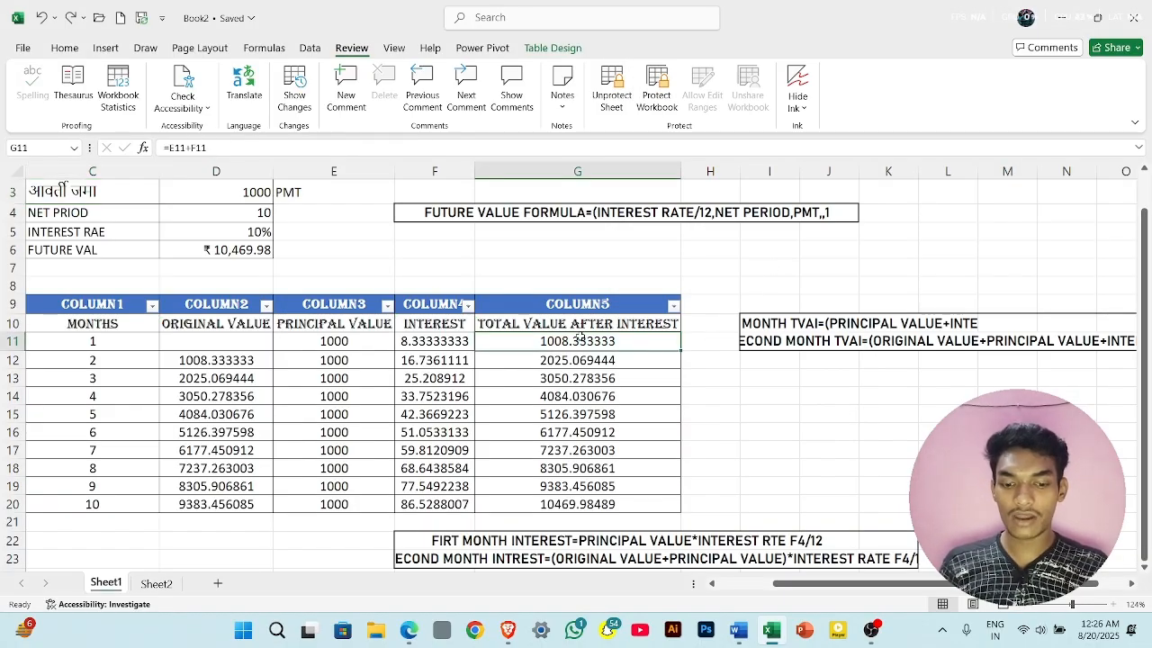
{"action": "double_click", "coordinate": [581, 341]}
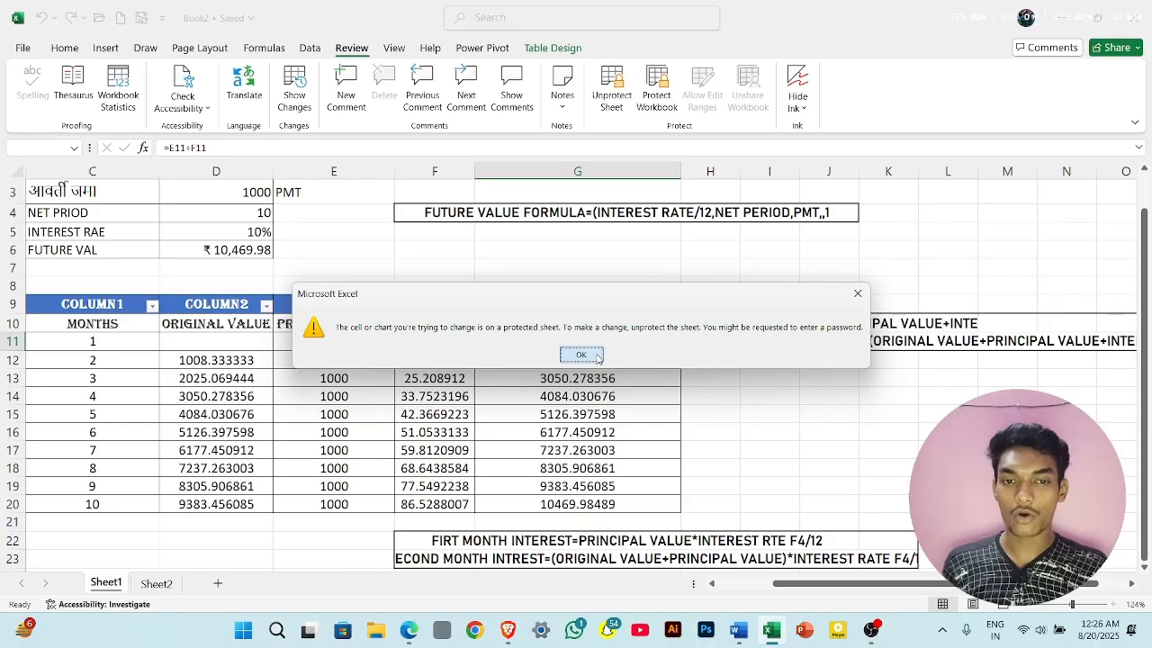
{"action": "left_click", "coordinate": [582, 354]}
{"action": "double_click", "coordinate": [552, 333]}
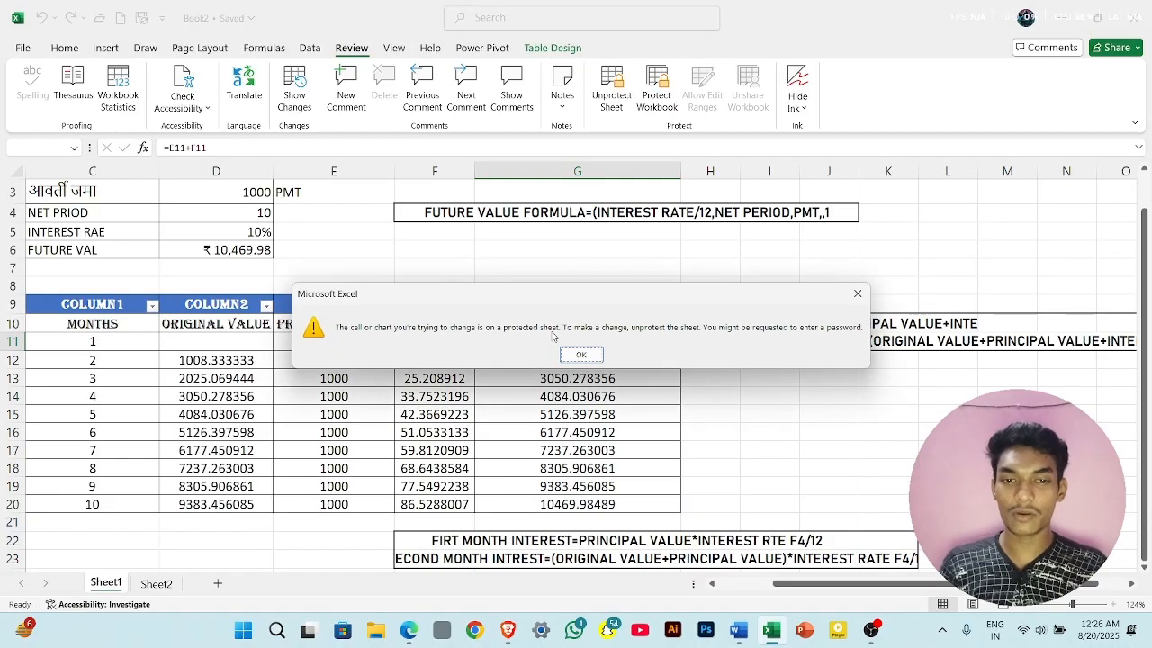
{"action": "left_click", "coordinate": [581, 356]}
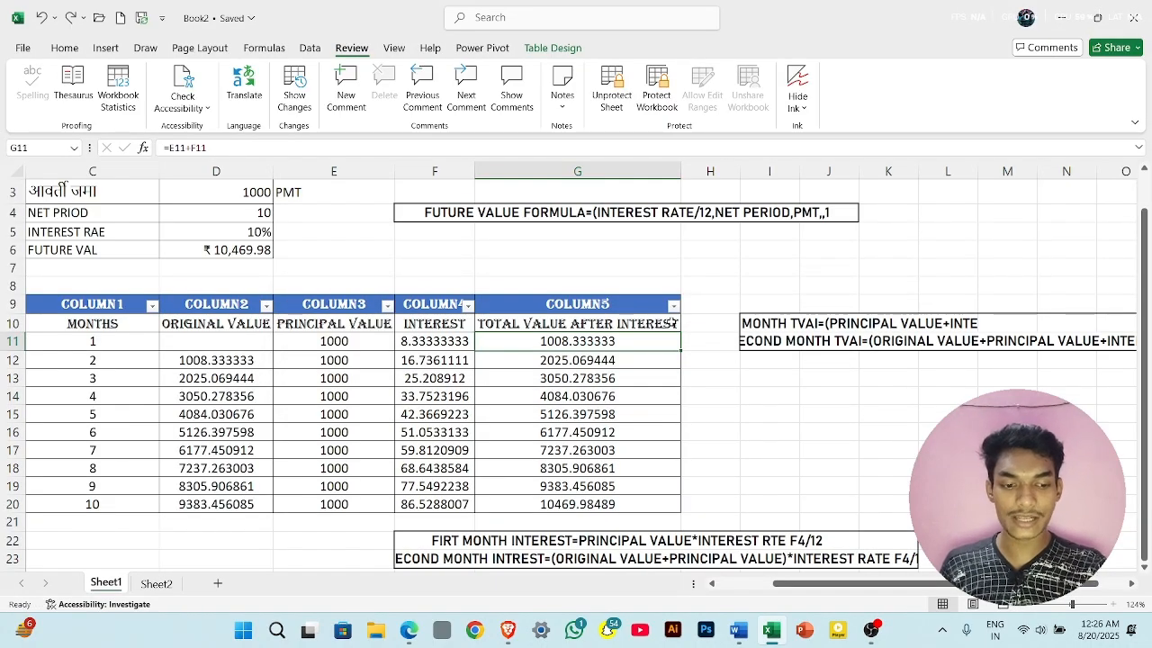
{"action": "double_click", "coordinate": [673, 324]}
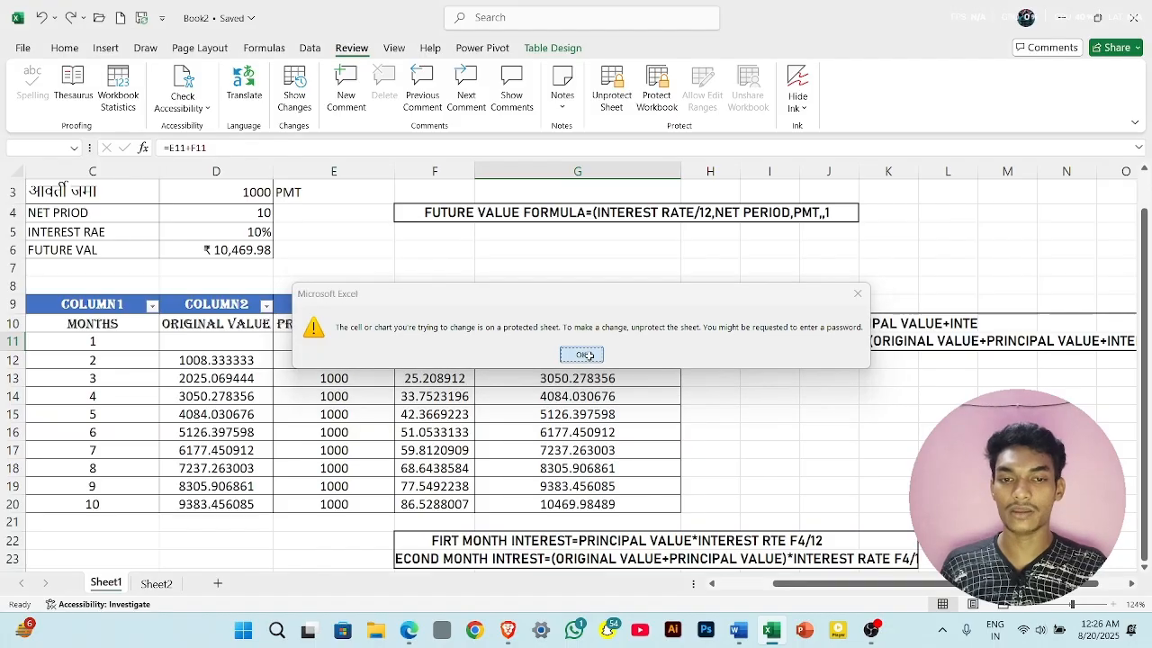
{"action": "left_click", "coordinate": [581, 355]}
{"action": "double_click", "coordinate": [608, 343]}
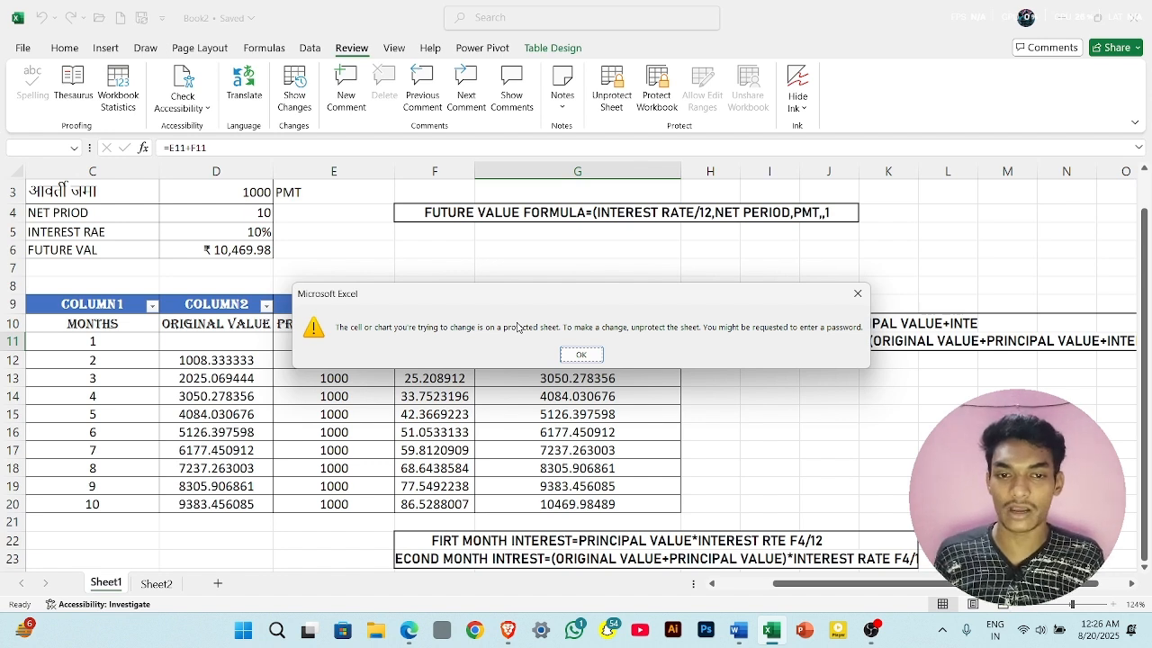
{"action": "left_click", "coordinate": [572, 357]}
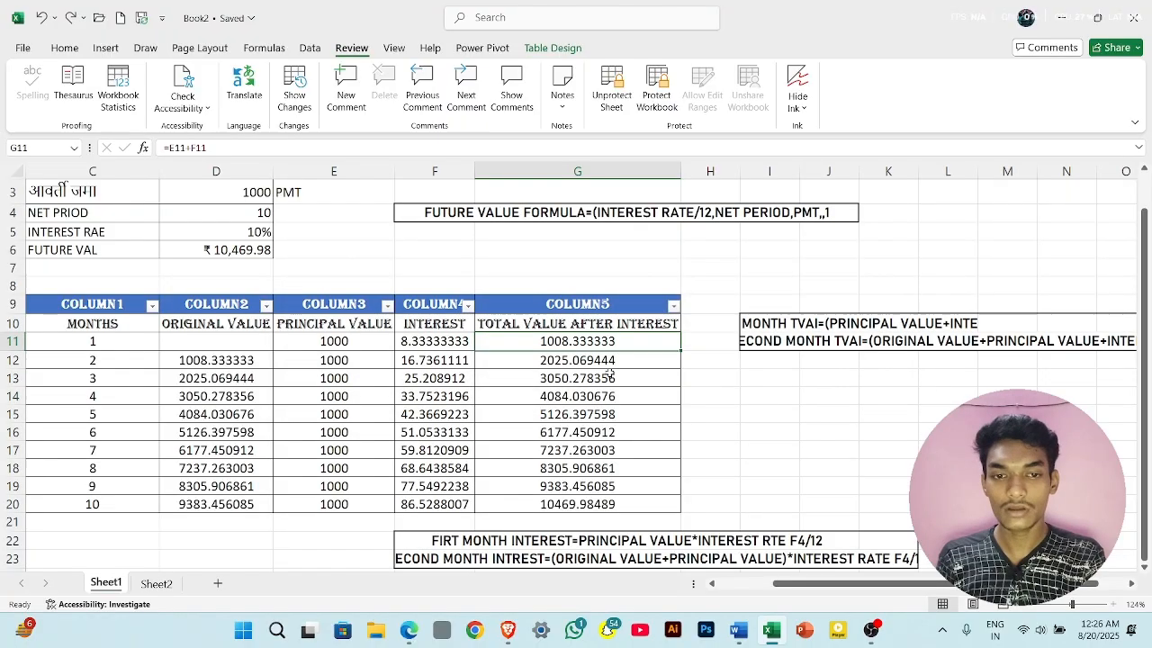
- Inspect the Unprotect Sheet password prompt and the commands available for Sheet1, cancelling without changing anything
{"action": "left_click", "coordinate": [619, 101]}
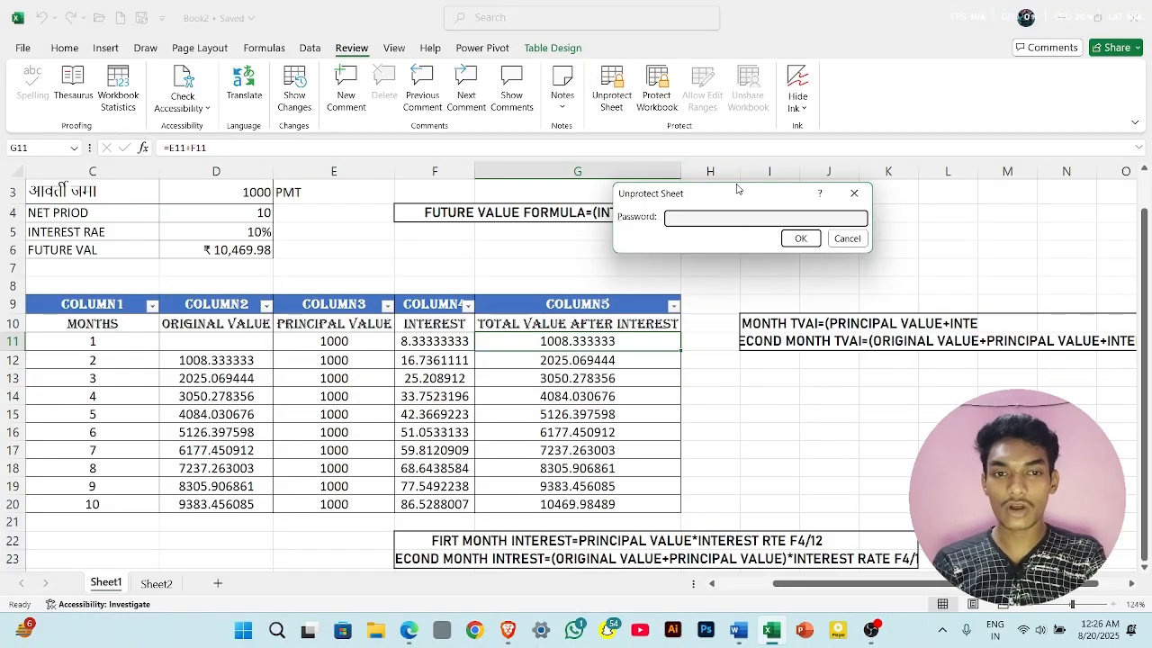
{"action": "left_click", "coordinate": [853, 194]}
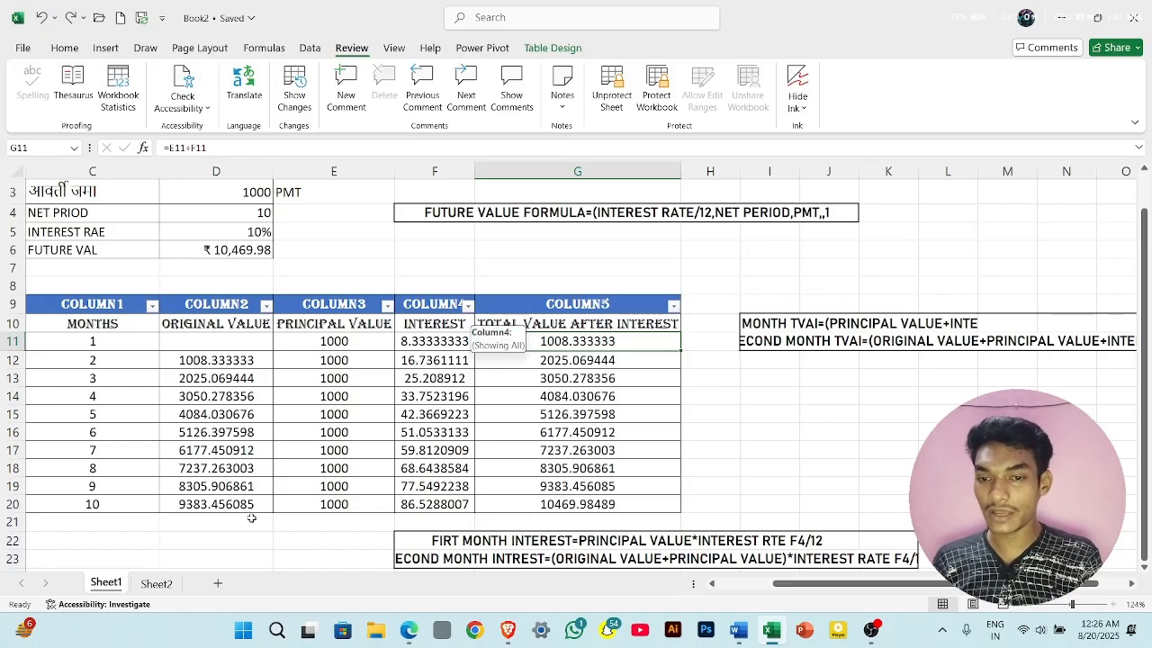
{"action": "right_click", "coordinate": [102, 586]}
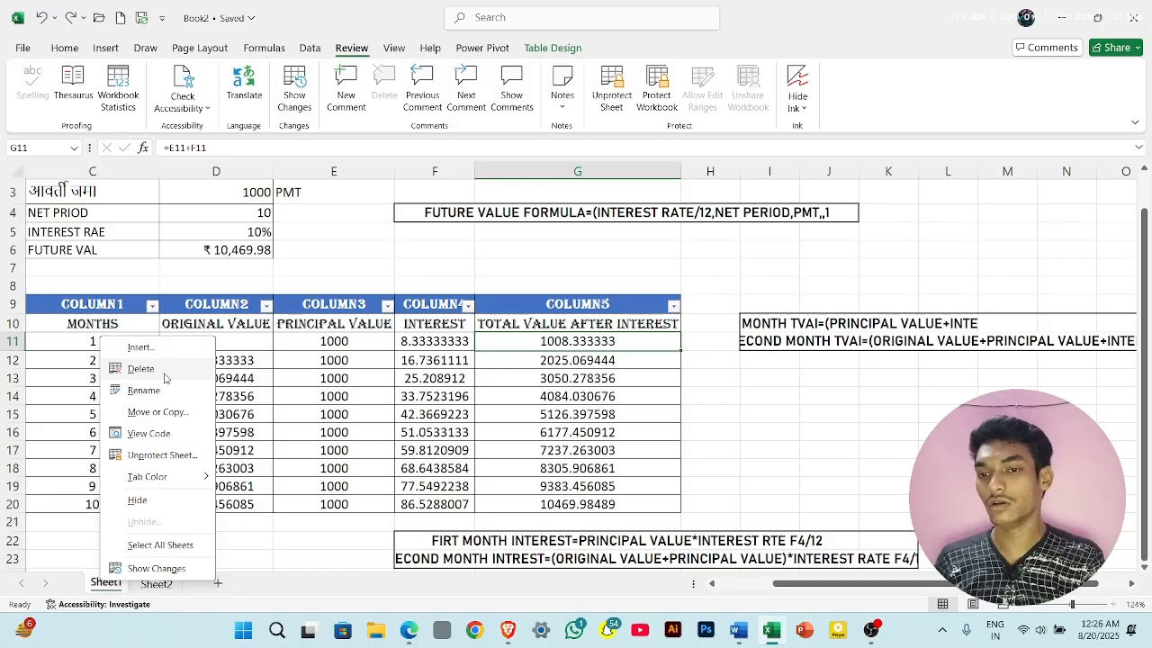
{"action": "left_click", "coordinate": [317, 290]}
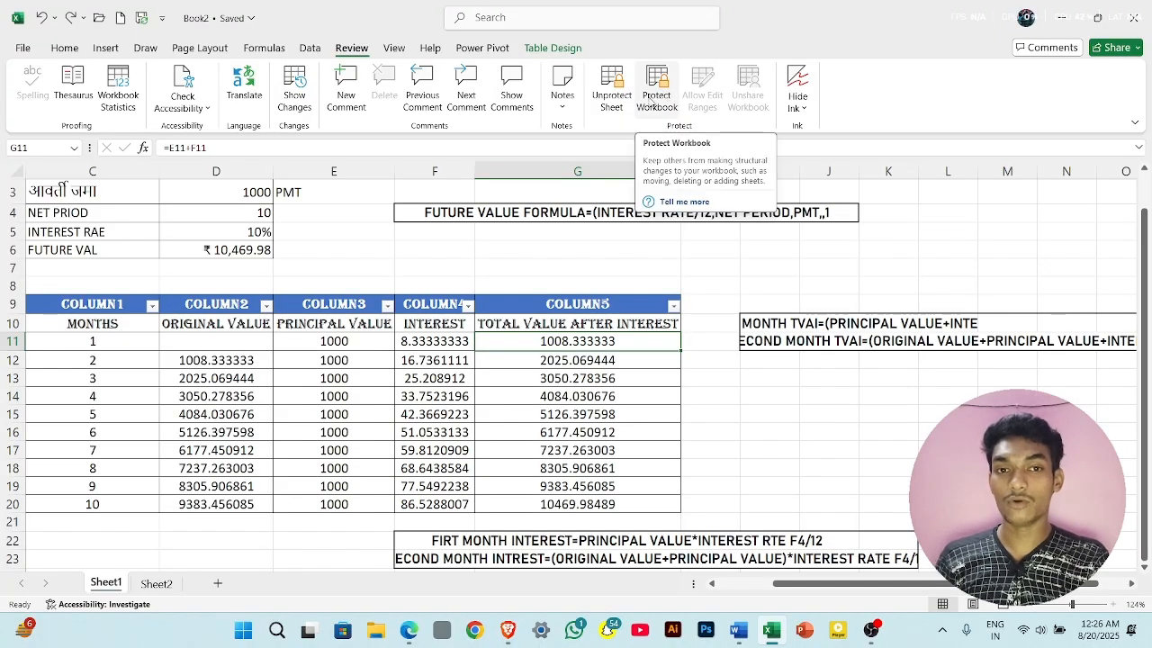
{"action": "left_click", "coordinate": [612, 92]}
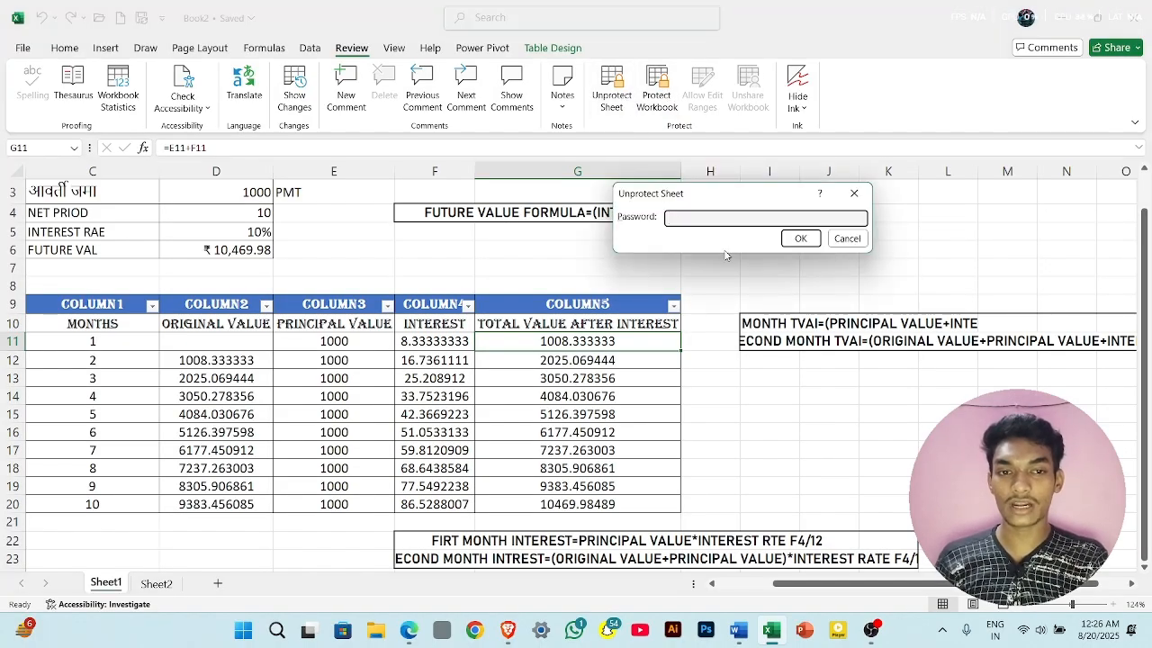
{"action": "left_click", "coordinate": [852, 195]}
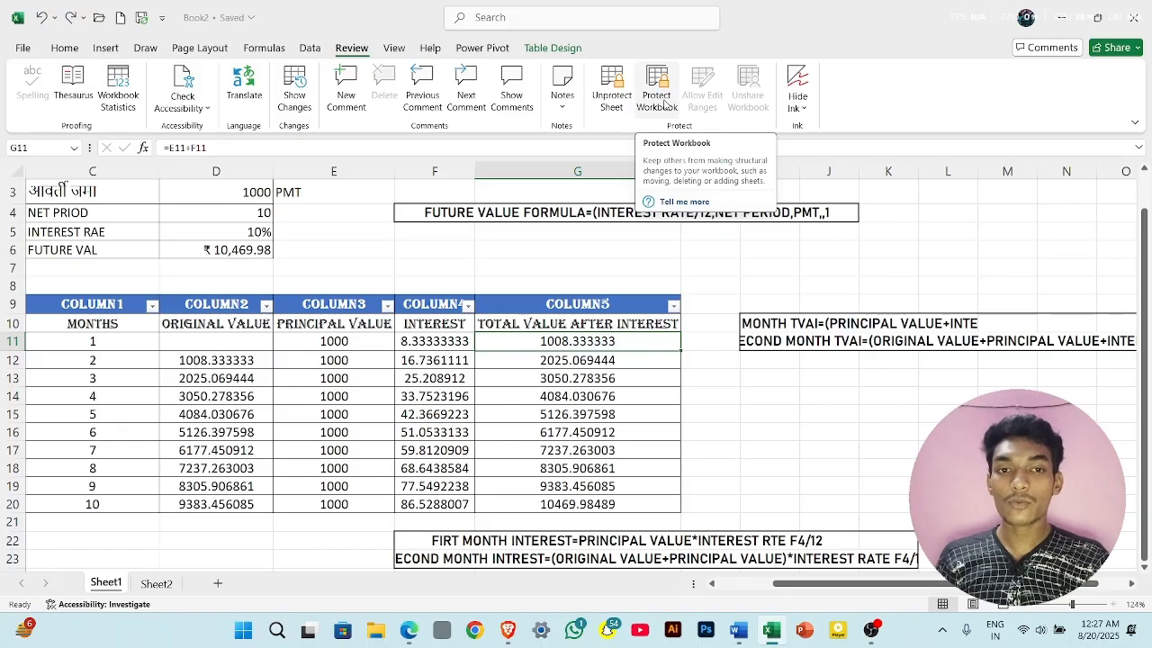
- Protect the workbook structure with a password, entering and confirming the workbook password
{"action": "left_click", "coordinate": [665, 104]}
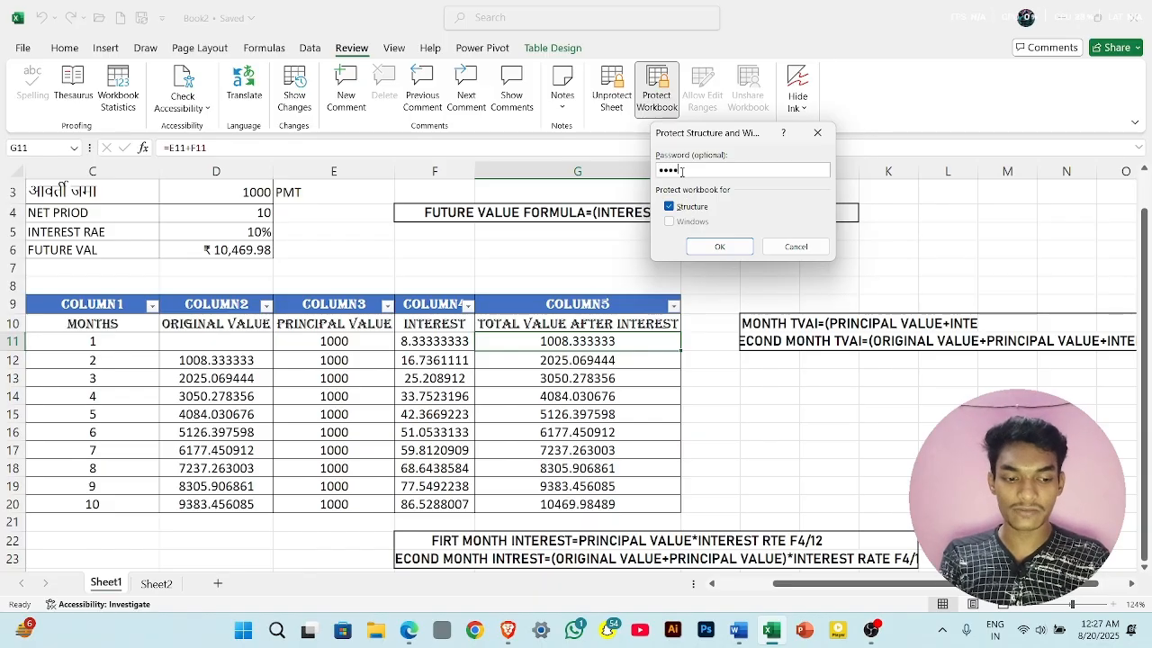
{"action": "left_click", "coordinate": [720, 247]}
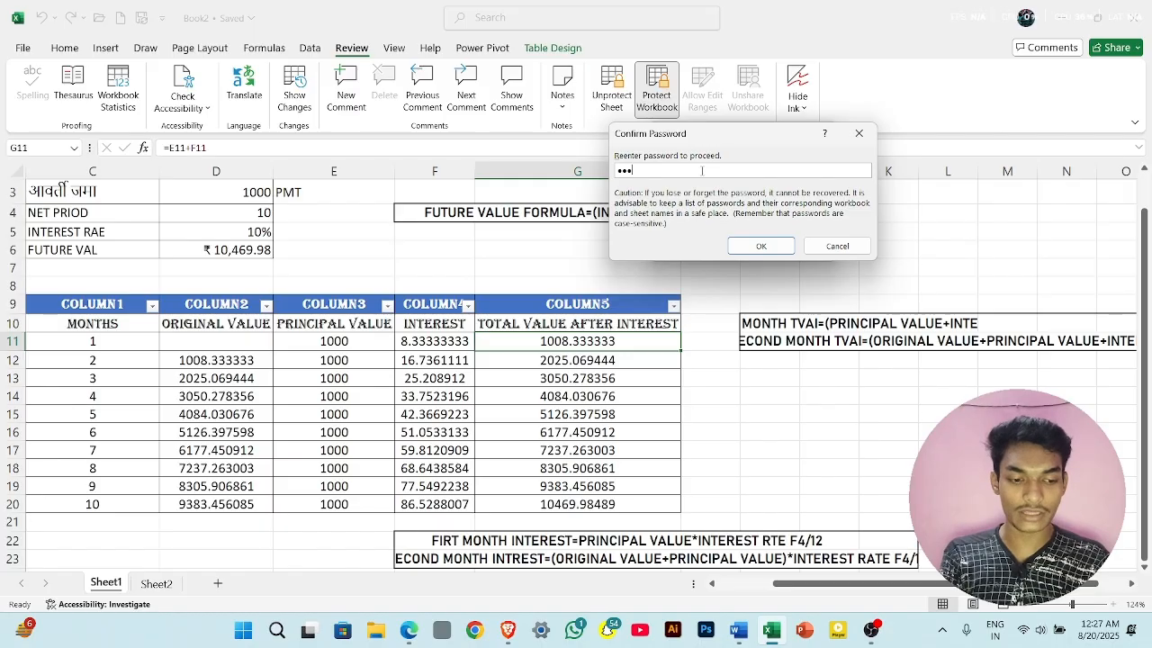
{"action": "left_click", "coordinate": [754, 243]}
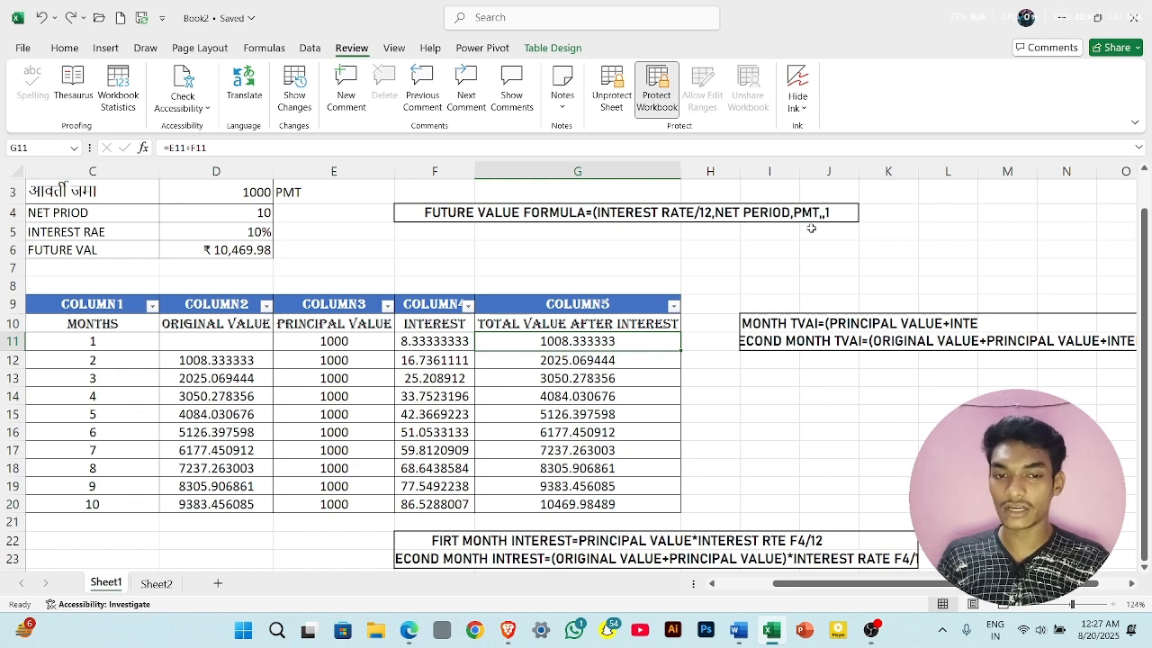
- Test the protection by trying to edit cell G16, and inspect the commands available for Sheet1
{"action": "left_click", "coordinate": [526, 436]}
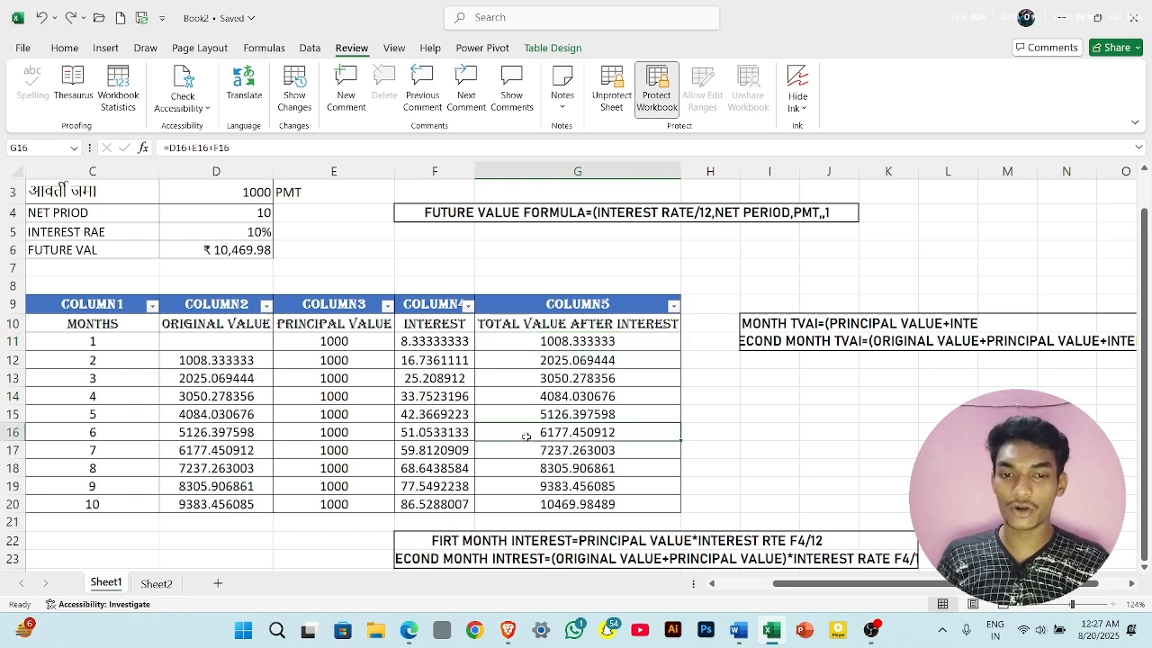
{"action": "double_click", "coordinate": [527, 436]}
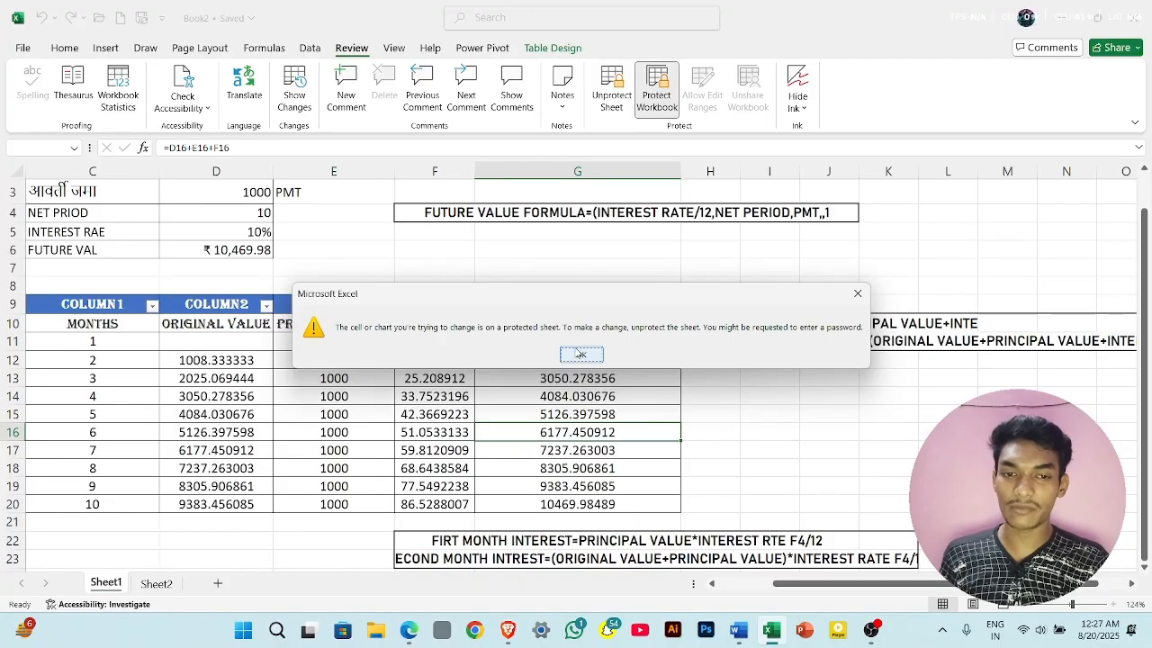
{"action": "key", "text": "Return"}
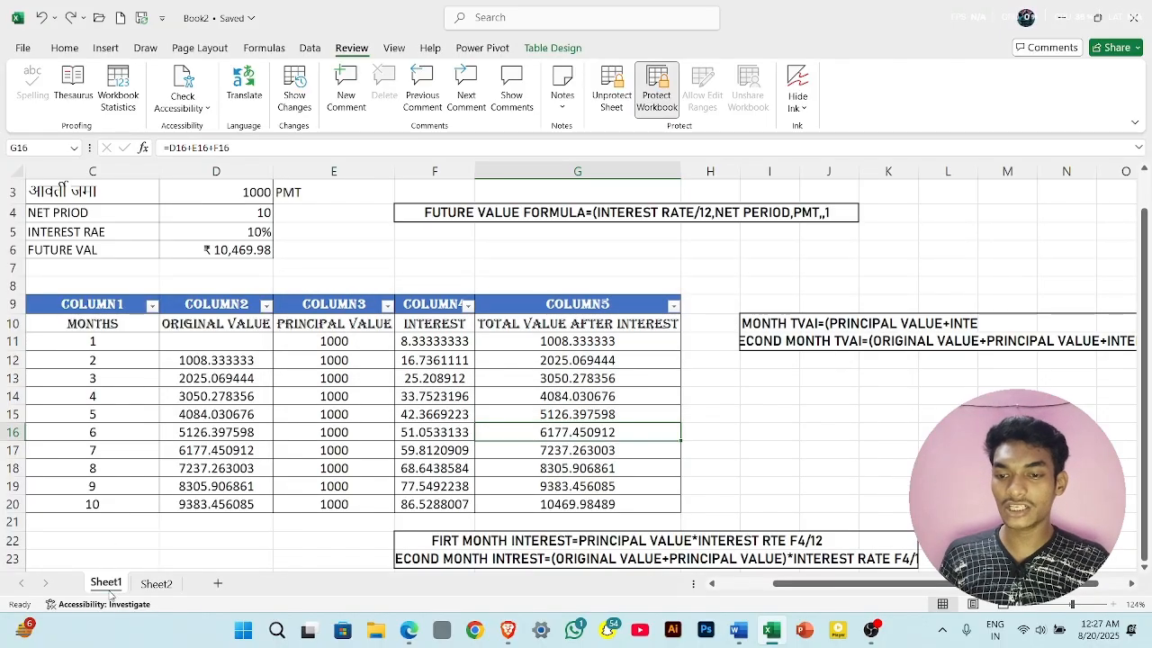
{"action": "right_click", "coordinate": [106, 585]}
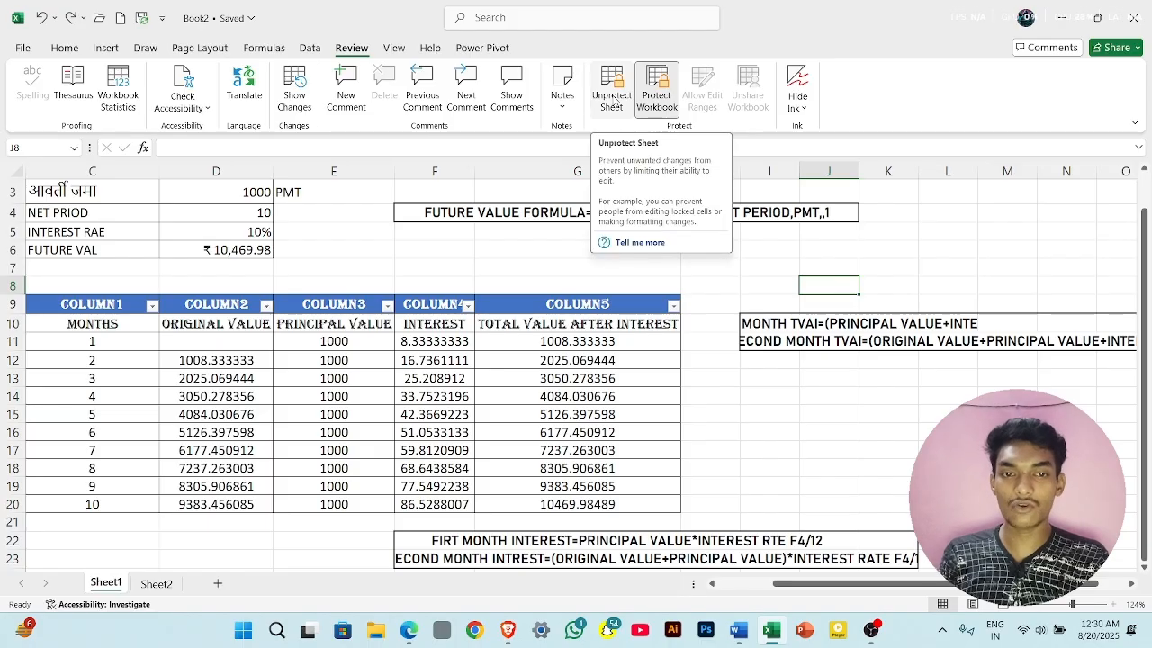
- Remove the protection from Sheet1 and from the workbook structure, entering the password for each
{"action": "left_click", "coordinate": [614, 103]}
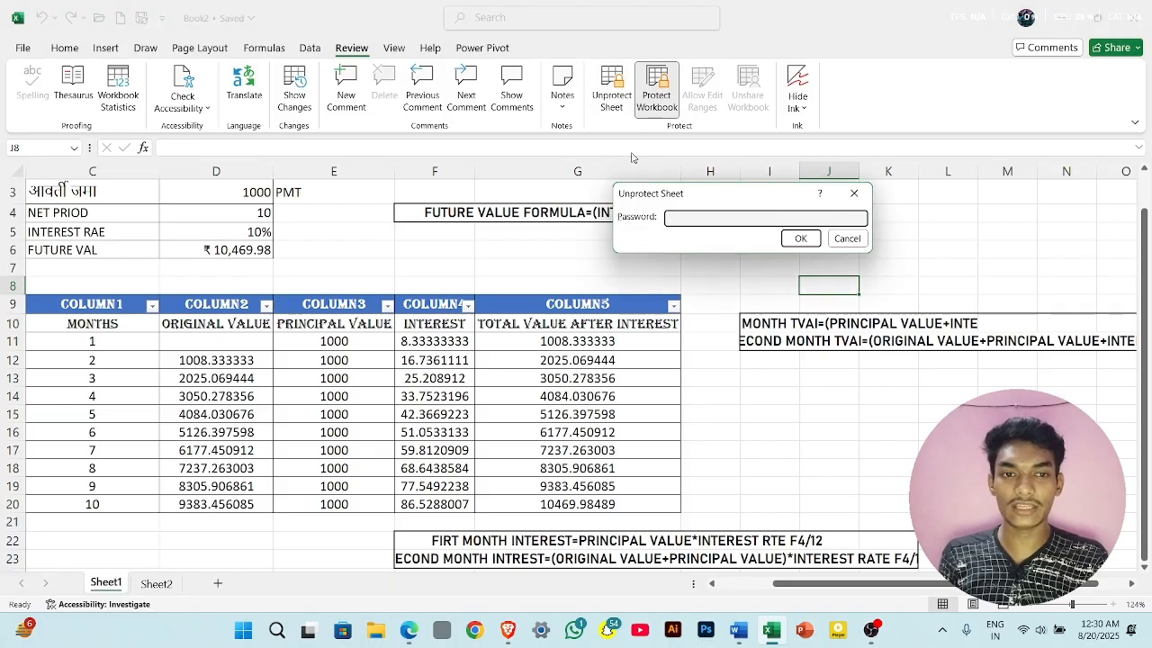
{"action": "type", "text": "123"}
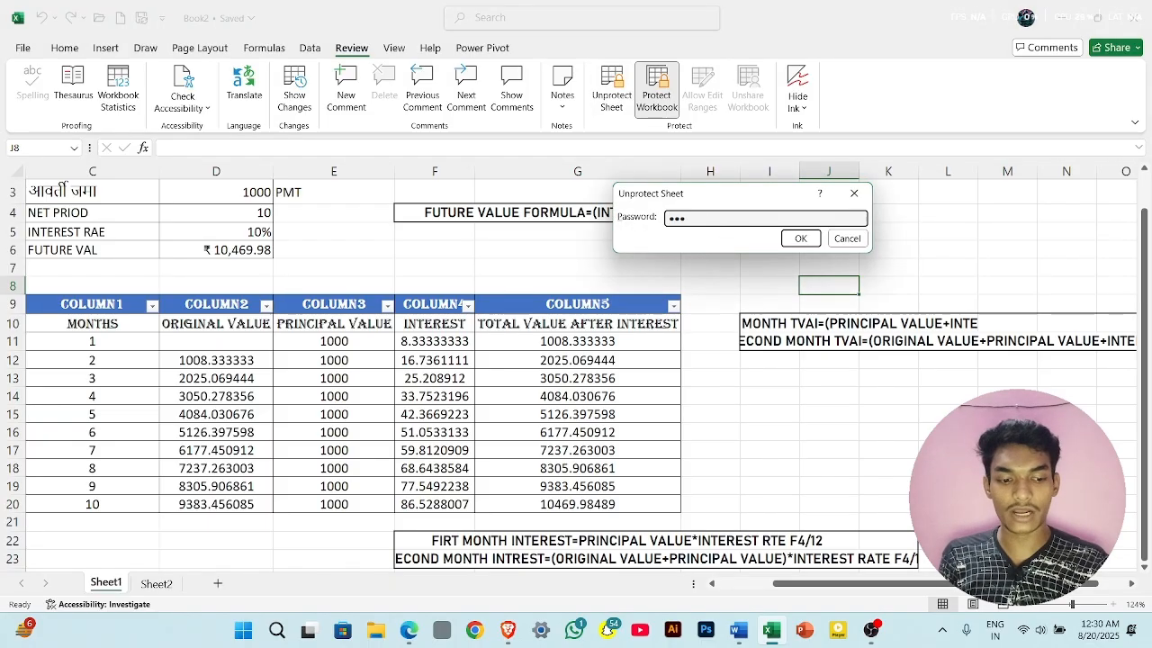
{"action": "type", "text": "4"}
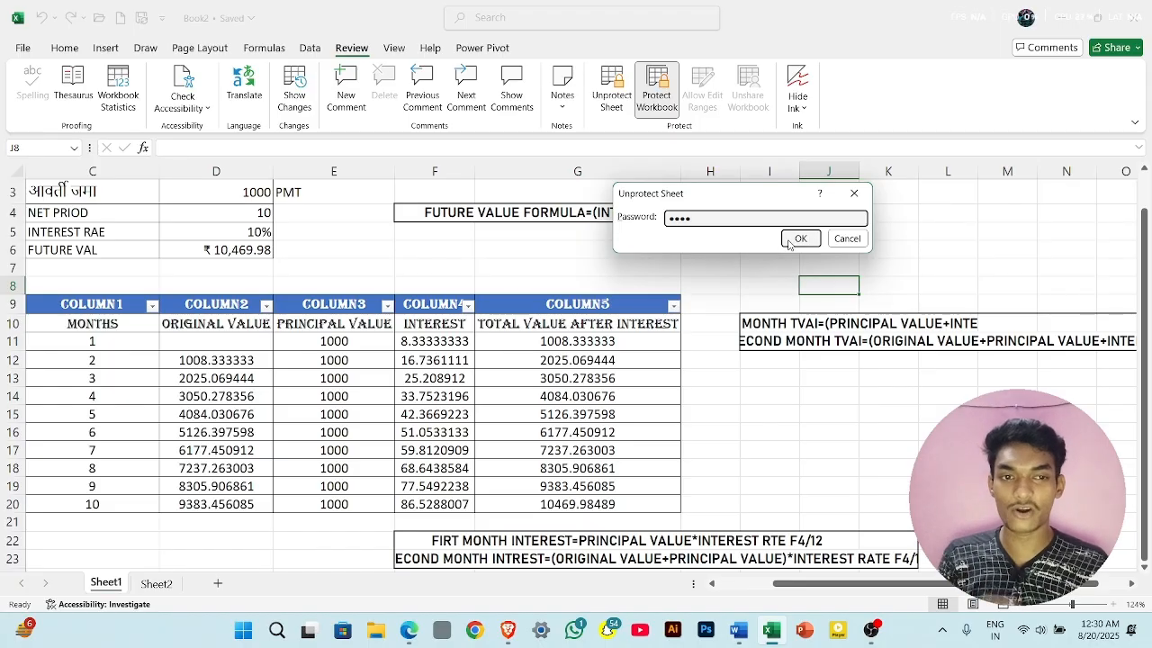
{"action": "left_click", "coordinate": [792, 238]}
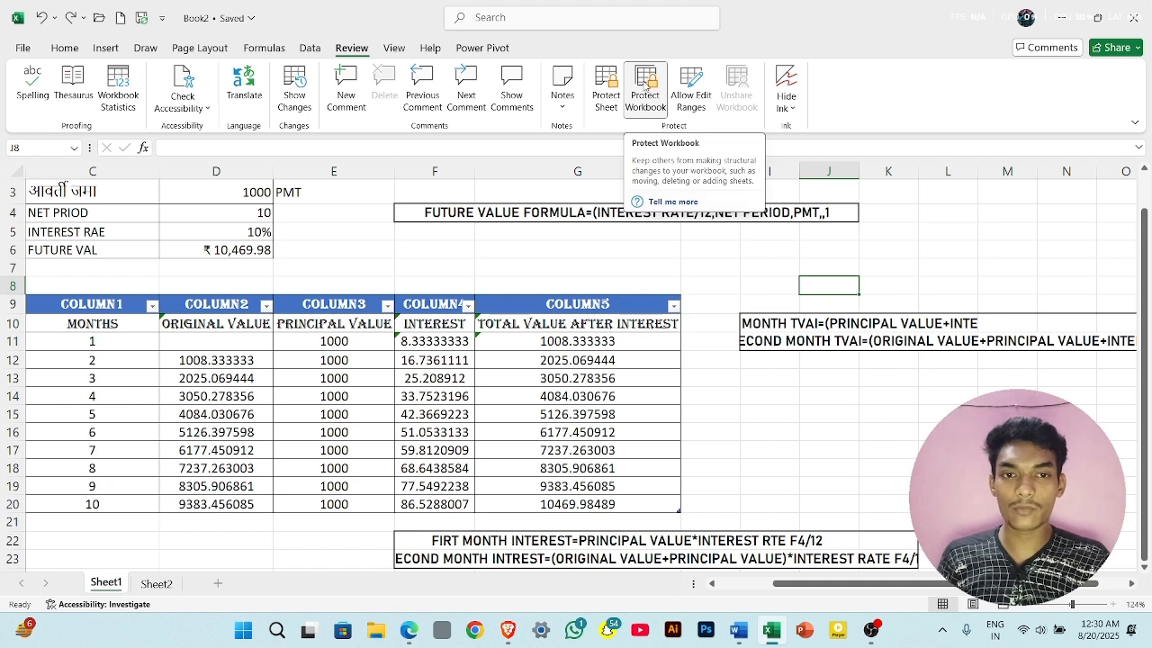
{"action": "left_click", "coordinate": [646, 84]}
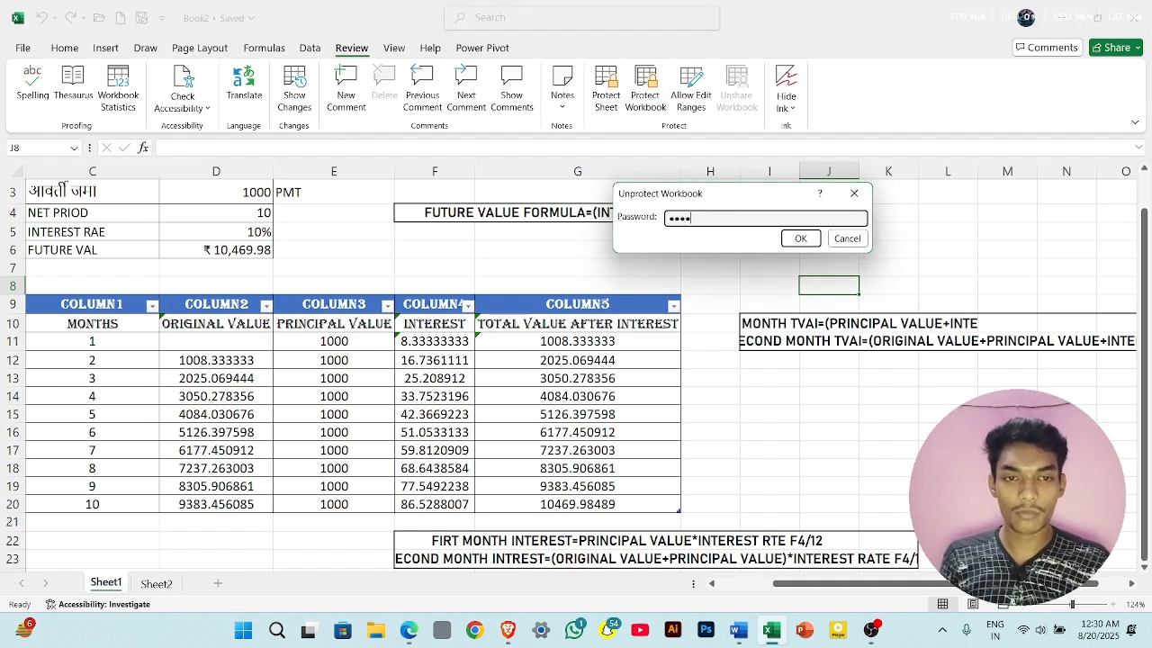
{"action": "left_click", "coordinate": [800, 238]}
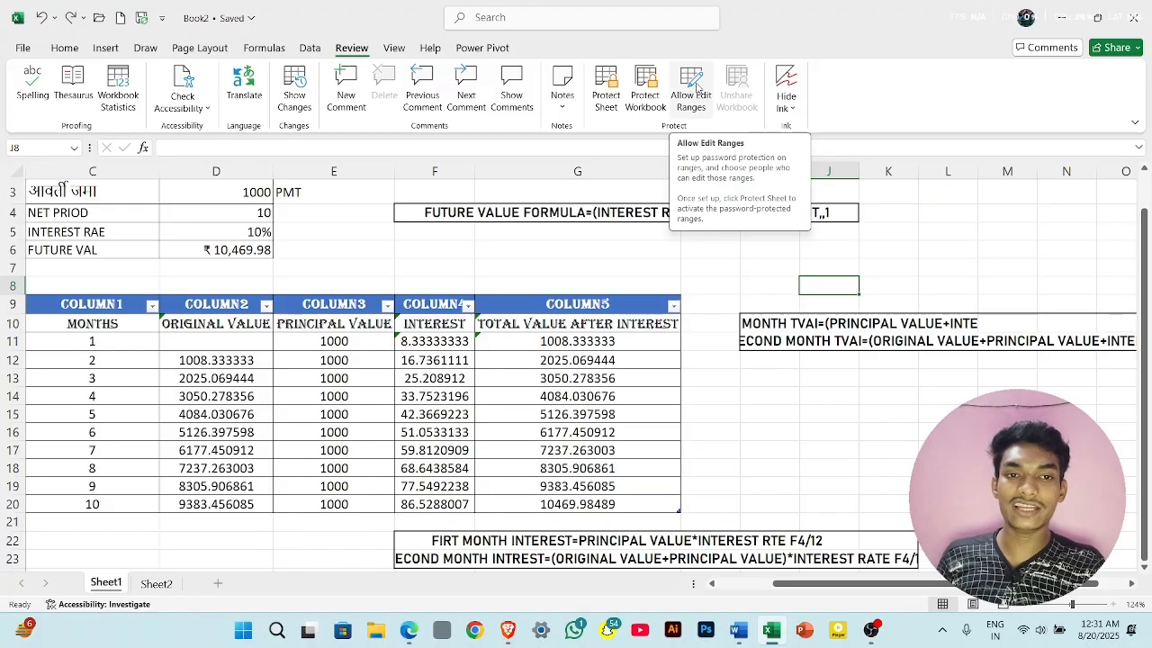
- Start a new user-editable range with the default title, replacing its cell reference with G9:G20
{"action": "left_click", "coordinate": [689, 90]}
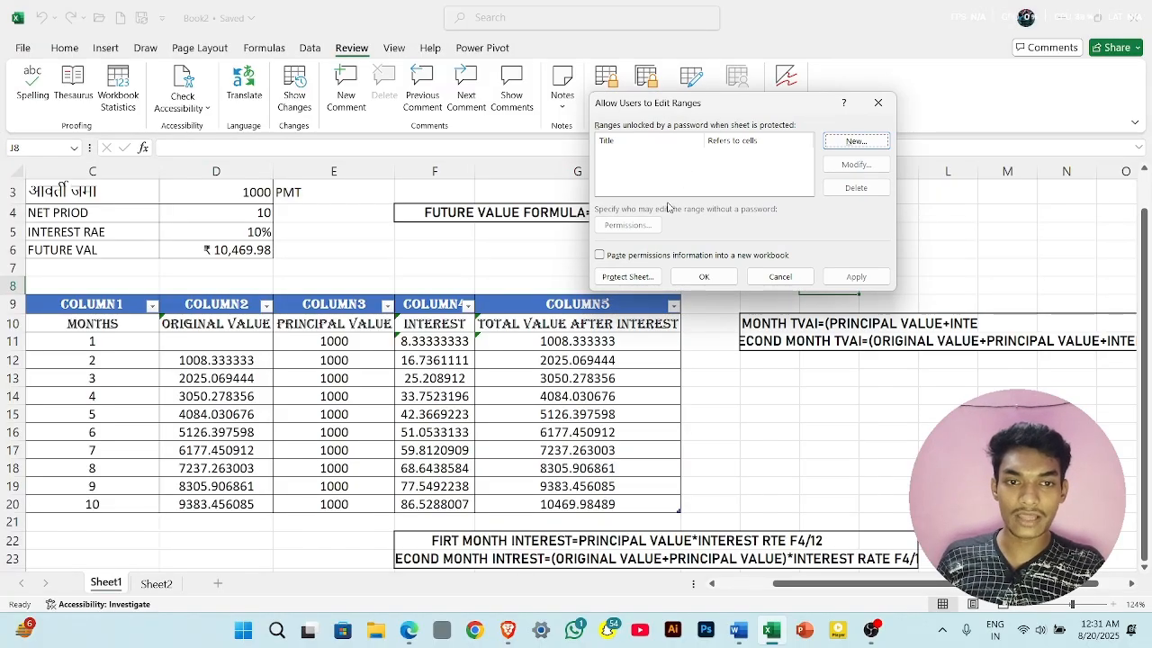
{"action": "left_click", "coordinate": [855, 141]}
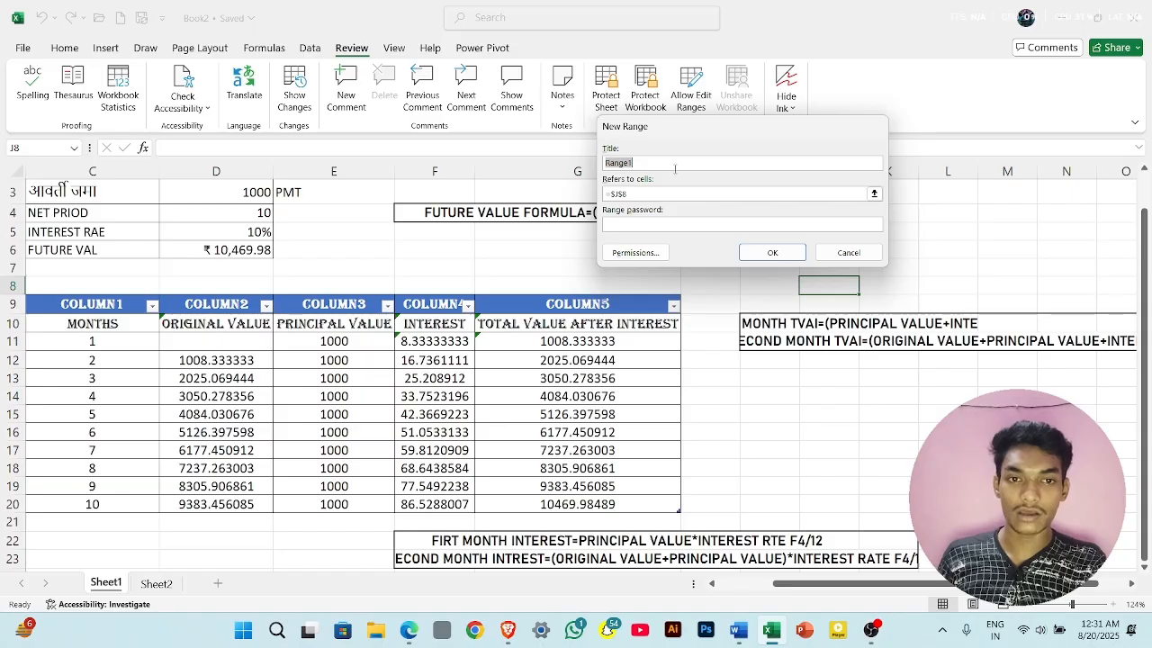
{"action": "left_click", "coordinate": [668, 164]}
{"action": "left_click", "coordinate": [657, 196]}
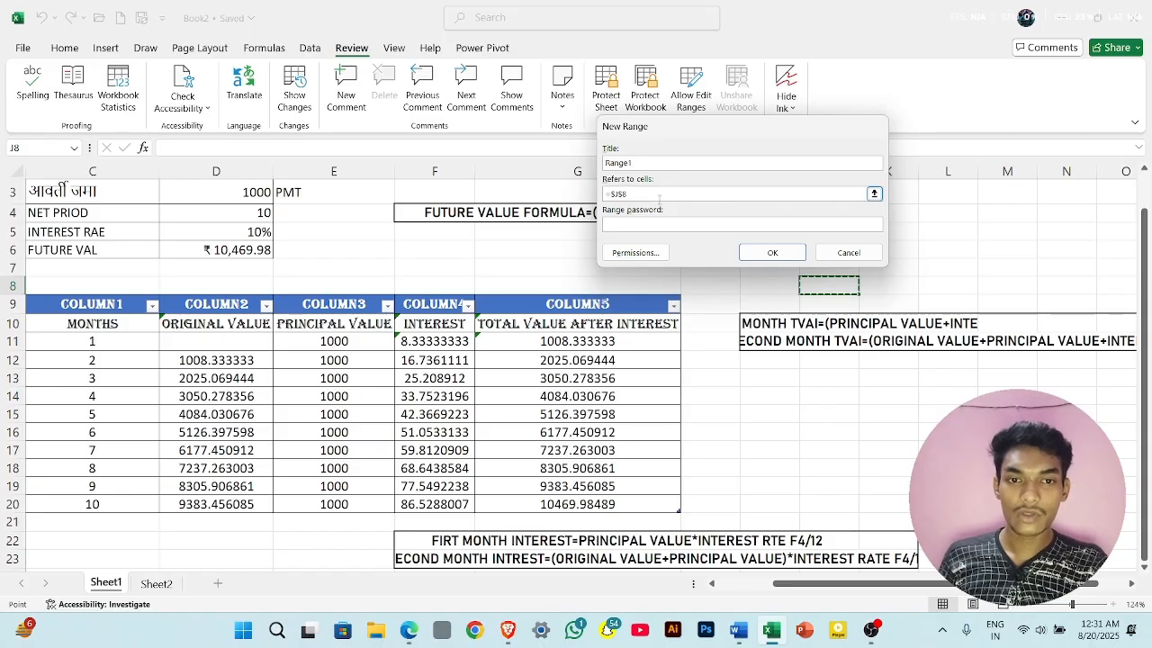
{"action": "key", "text": "BackSpace"}
{"action": "key", "text": "BackSpace"}
{"action": "key", "text": "BackSpace"}
{"action": "key", "text": "BackSpace"}
{"action": "key", "text": "BackSpace"}
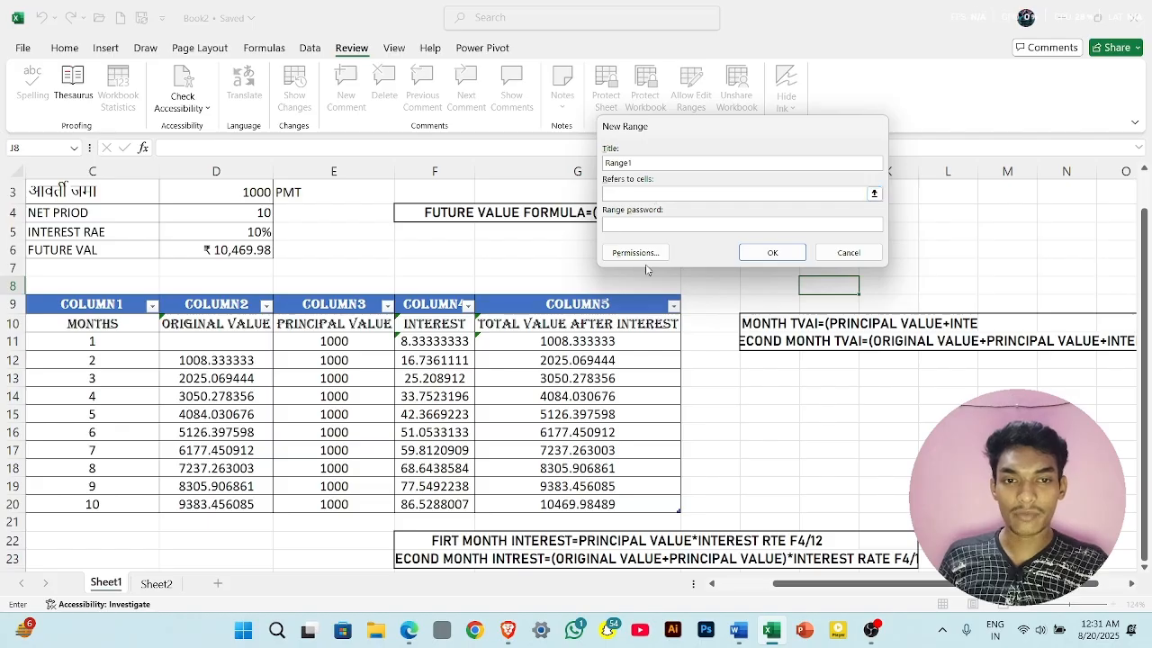
{"action": "left_click_drag", "start_coordinate": [601, 306], "coordinate": [602, 506]}
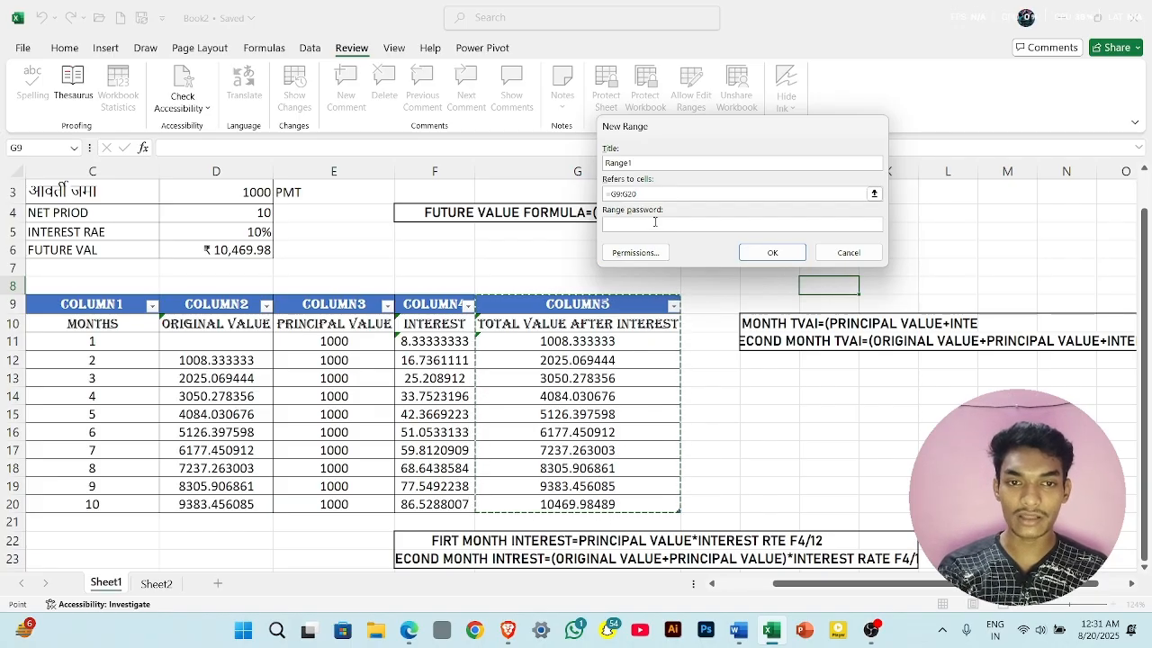
- Enter and confirm a range password for the G9:G20 range and add it to the editable ranges
{"action": "left_click", "coordinate": [654, 222]}
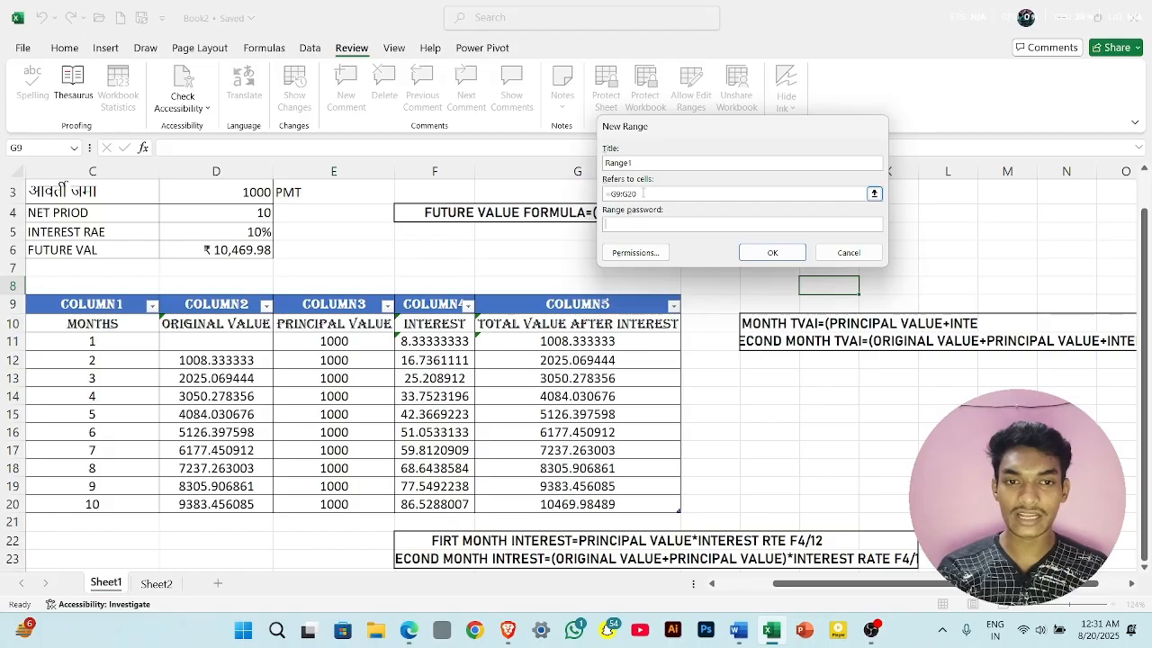
{"action": "type", "text": "1234"}
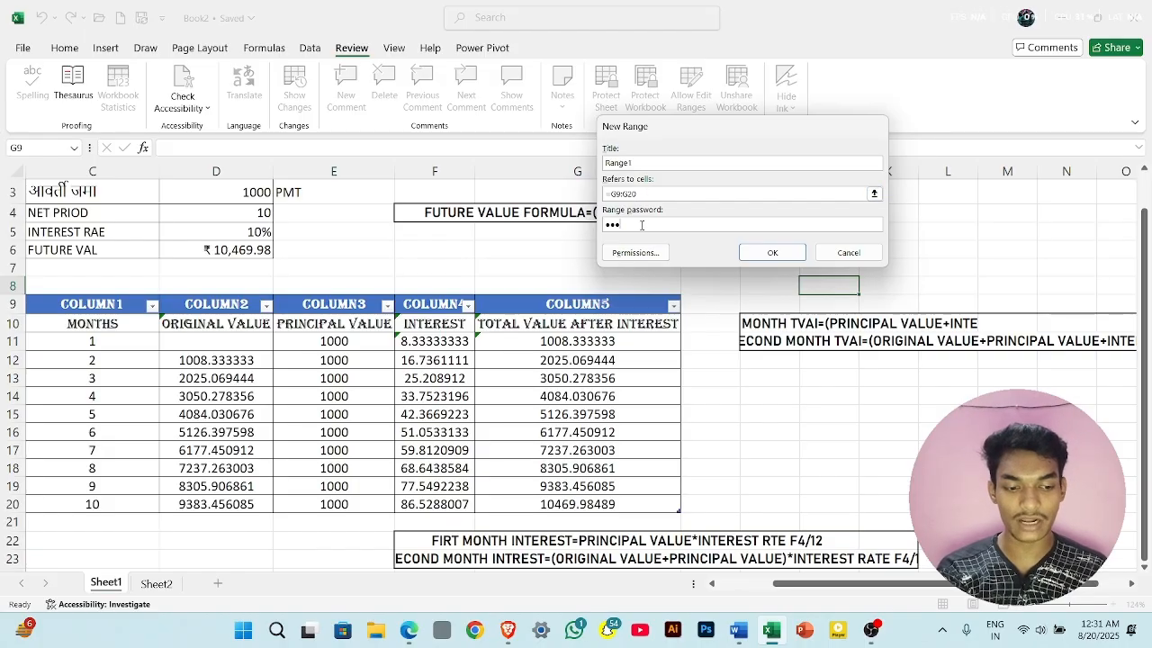
{"action": "left_click", "coordinate": [769, 252]}
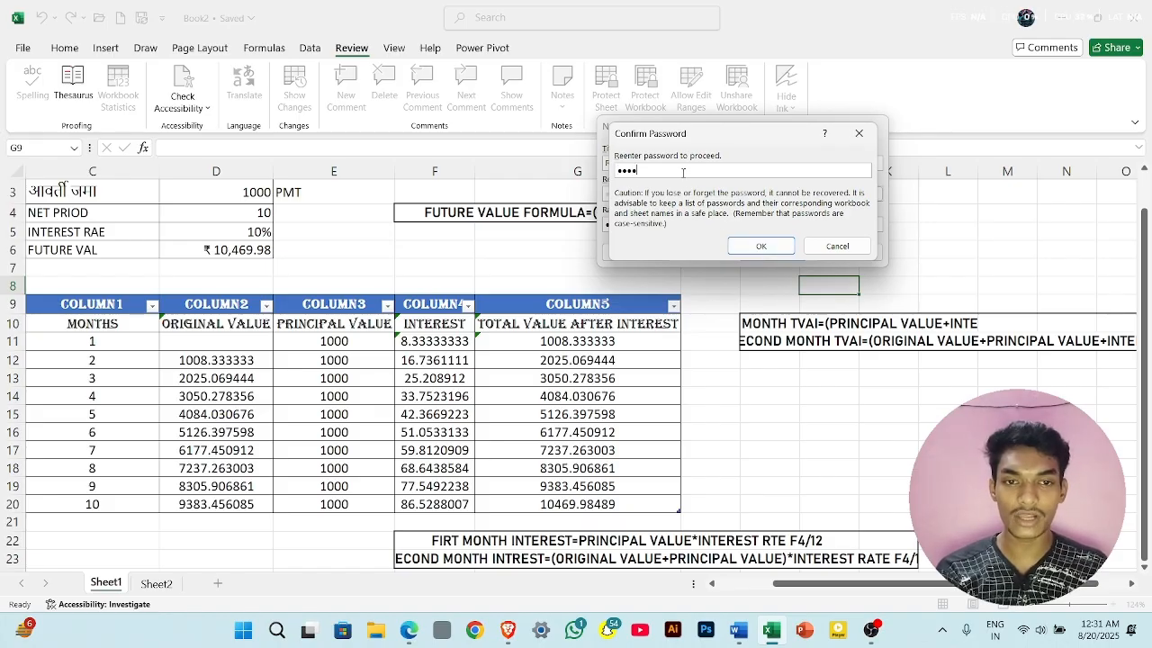
{"action": "left_click", "coordinate": [745, 247]}
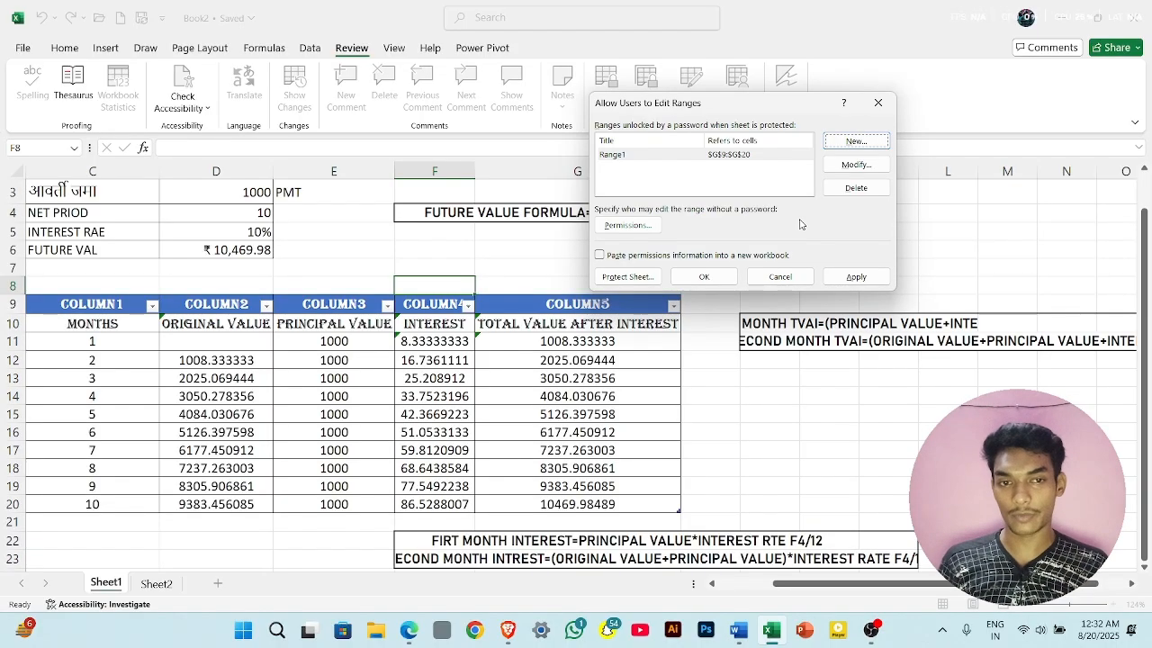
- Protect Sheet1 with the default permissions, entering and confirming the sheet password
{"action": "left_click", "coordinate": [627, 277]}
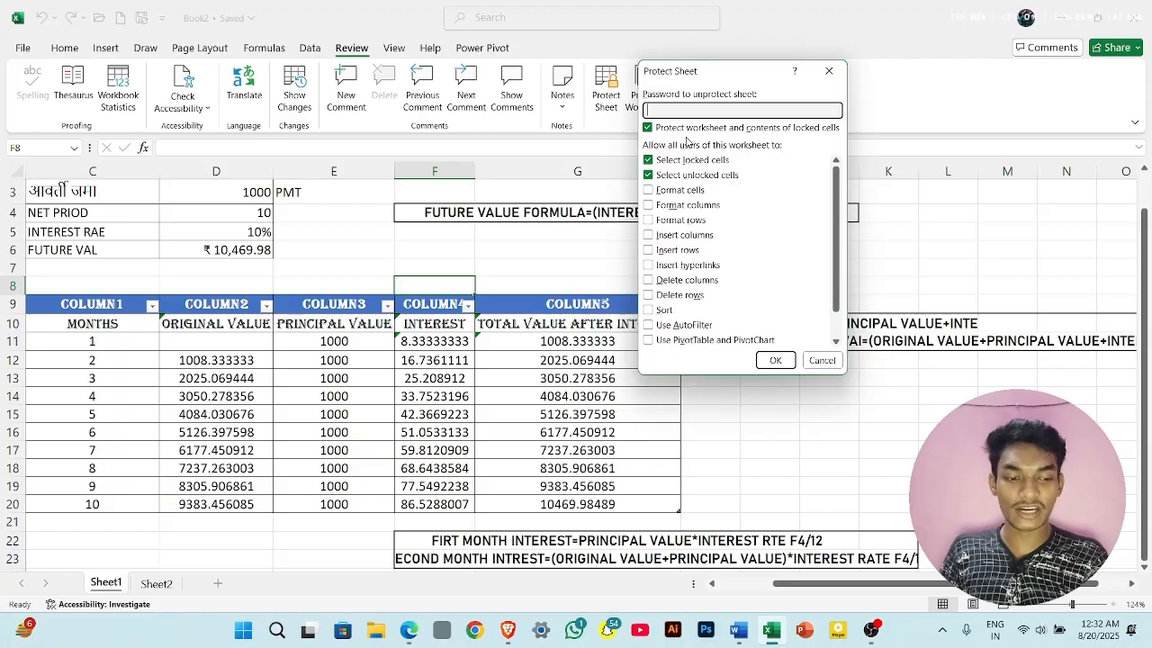
{"action": "type", "text": "1234"}
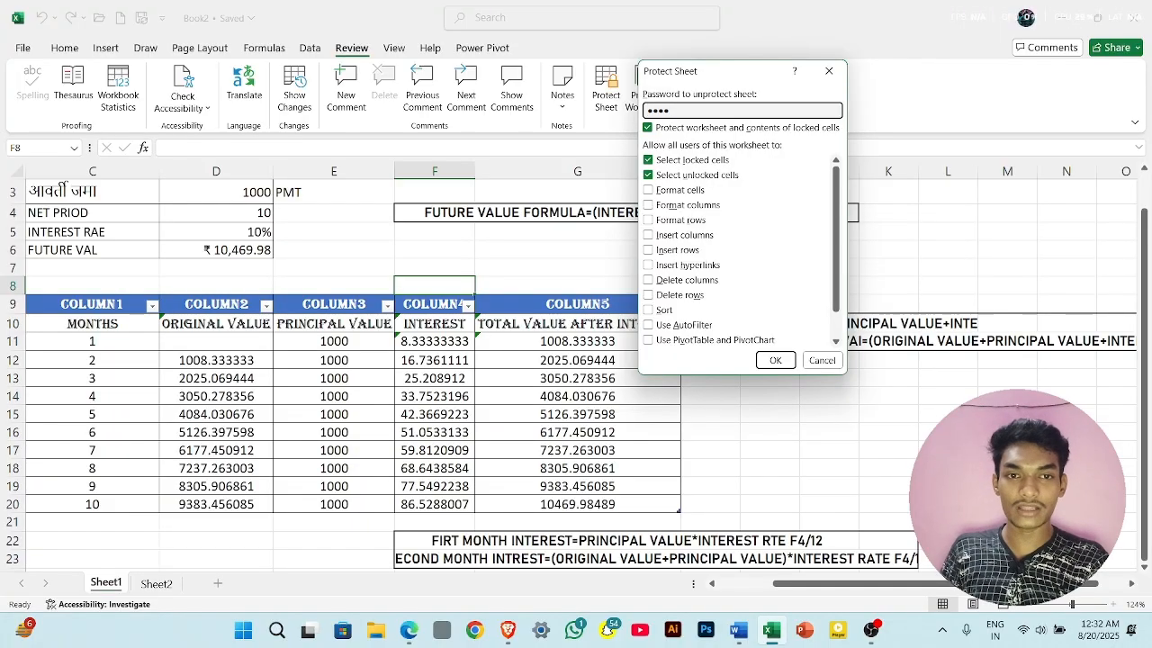
{"action": "left_click", "coordinate": [774, 360]}
{"action": "type", "text": "1"}
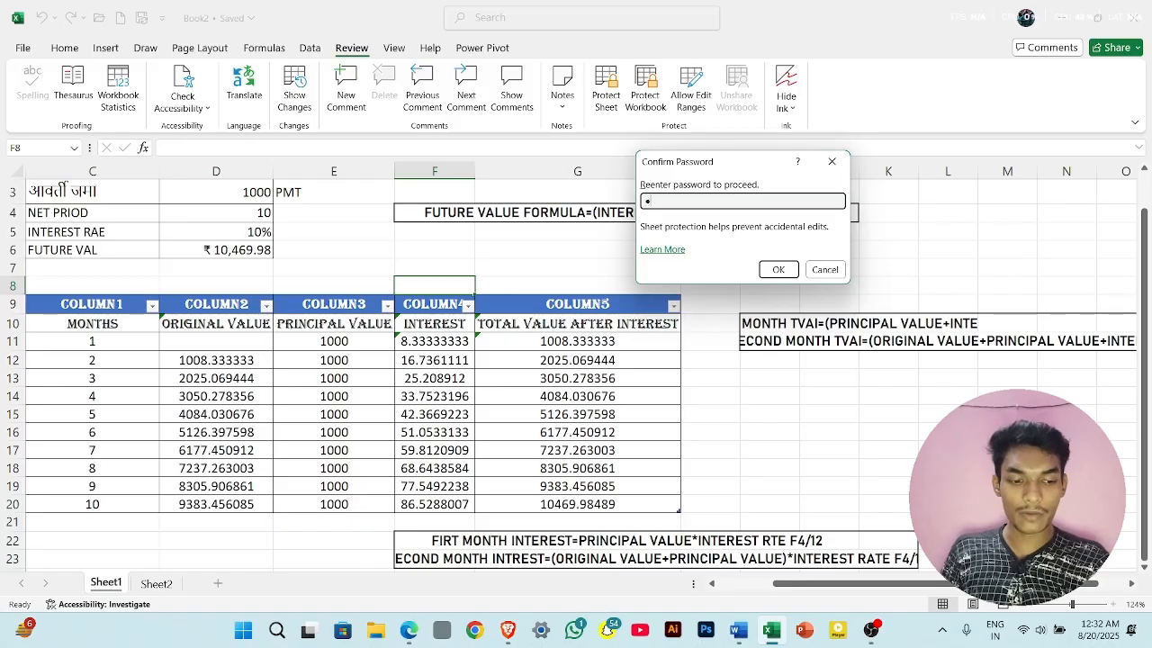
{"action": "type", "text": "234"}
{"action": "left_click", "coordinate": [785, 270]}
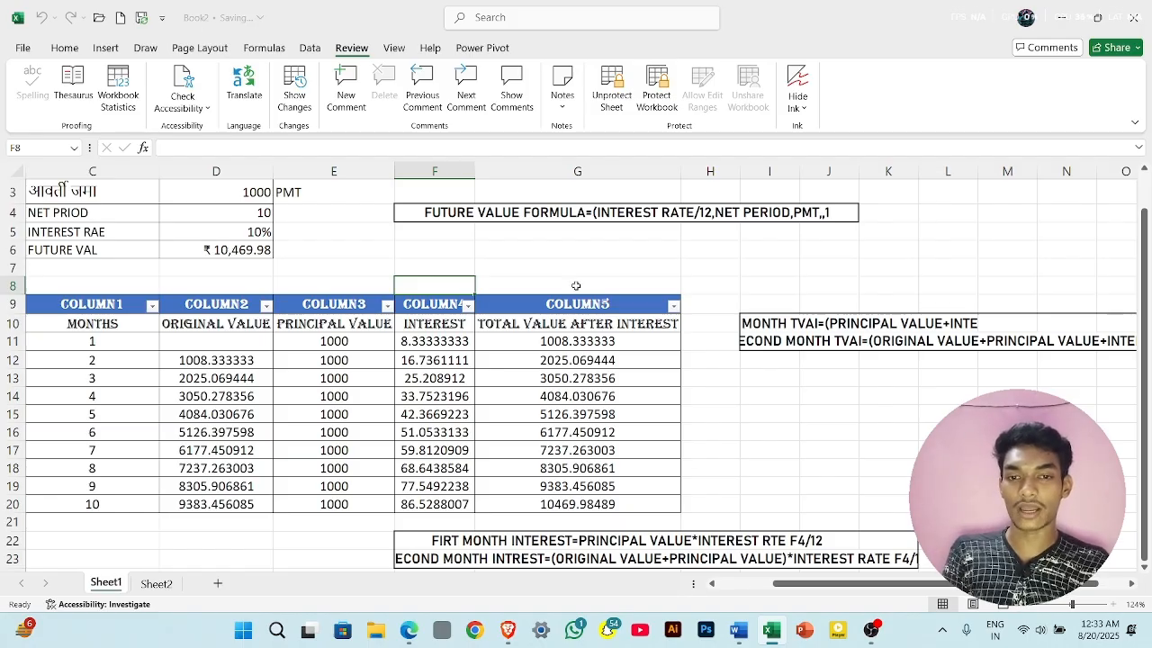
- Test the sheet protection by trying to edit cell E8 and delete the contents of E11:F18
{"action": "left_click", "coordinate": [463, 253]}
{"action": "double_click", "coordinate": [277, 294]}
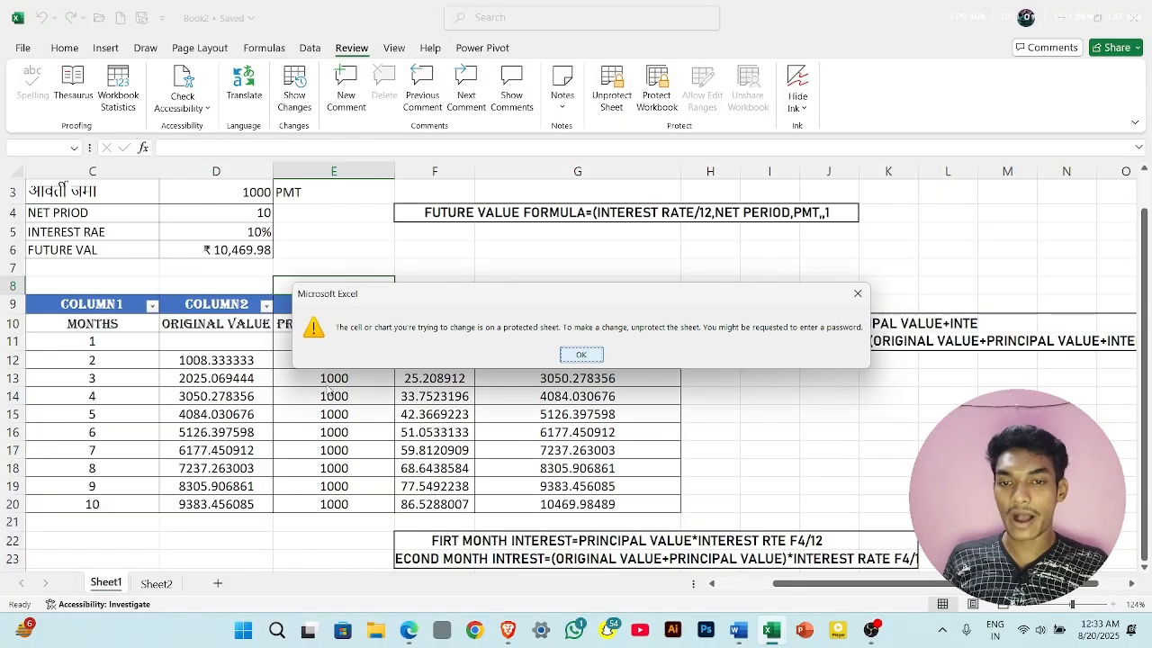
{"action": "left_click", "coordinate": [581, 354]}
{"action": "left_click", "coordinate": [585, 358]}
{"action": "left_click_drag", "start_coordinate": [280, 339], "coordinate": [402, 471]}
{"action": "key", "text": "Delete"}
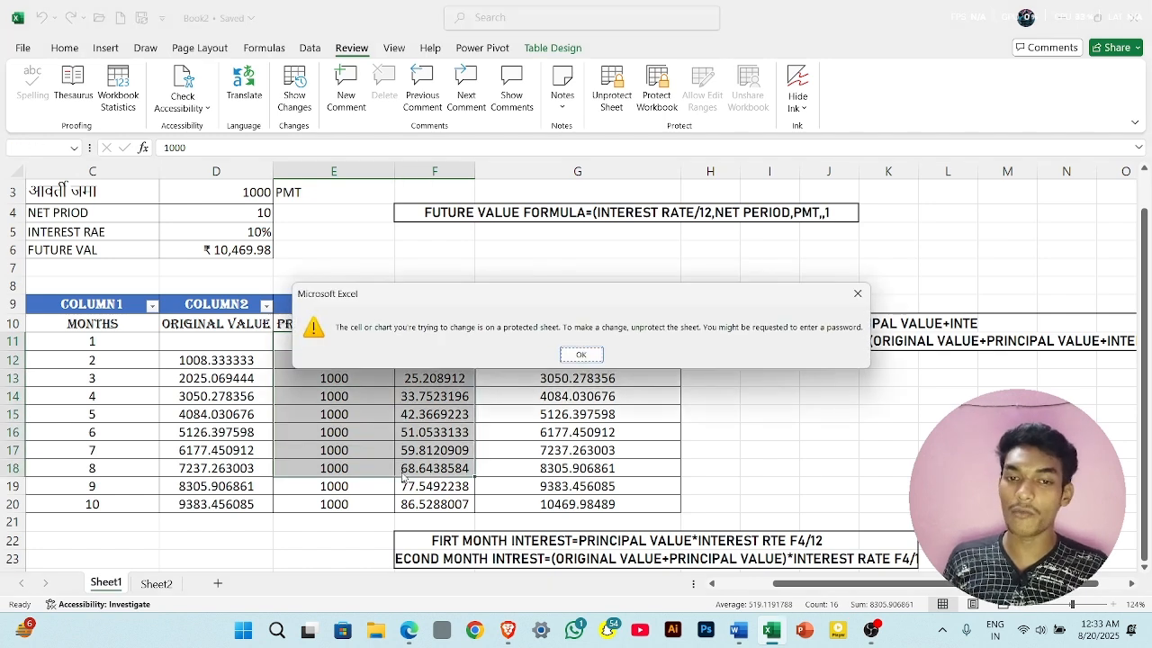
{"action": "left_click", "coordinate": [581, 354]}
- Start editing cell G12 in the password-protected range and unlock the range by entering its password
{"action": "left_click", "coordinate": [628, 360]}
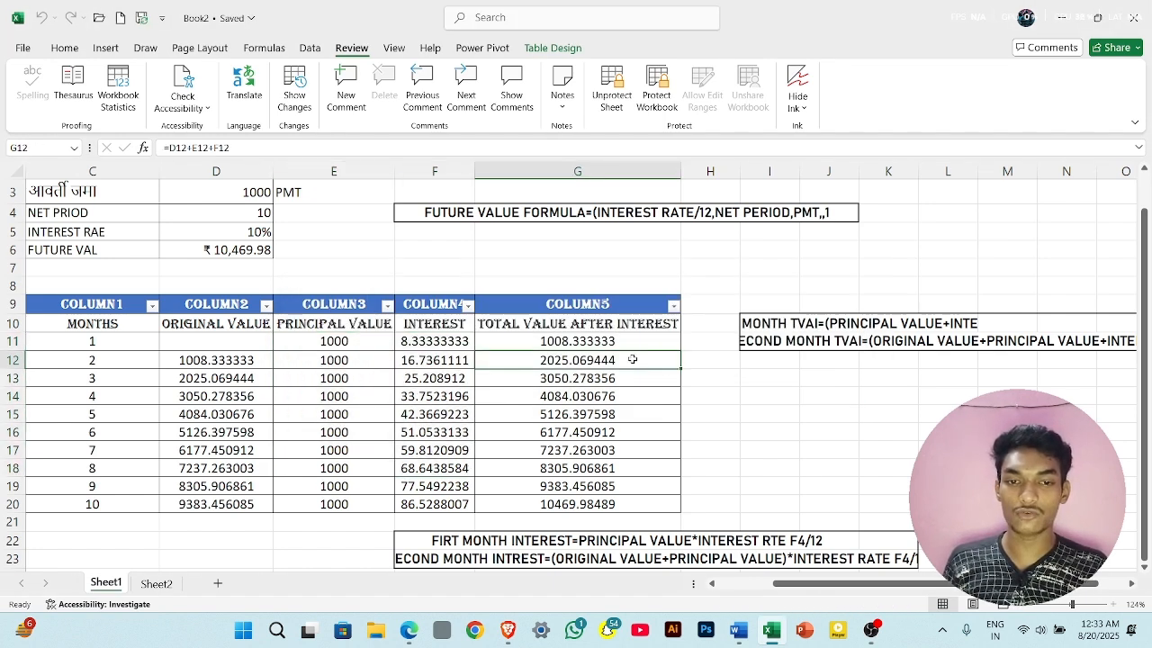
{"action": "double_click", "coordinate": [633, 359]}
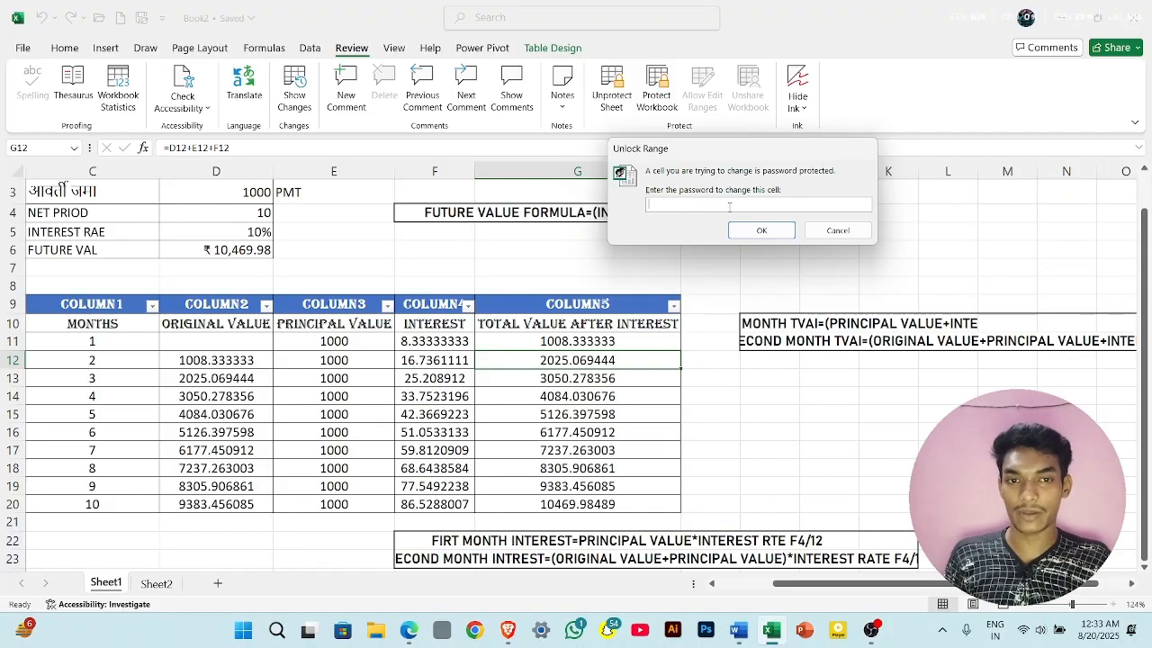
{"action": "type", "text": "123"}
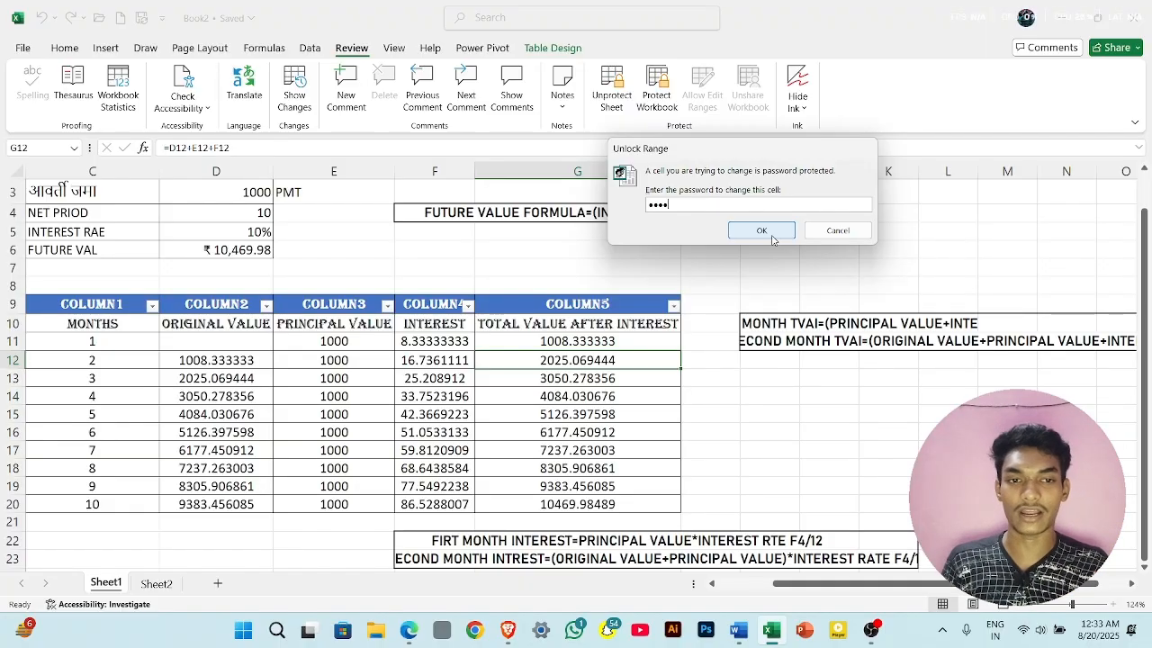
{"action": "left_click", "coordinate": [761, 231]}
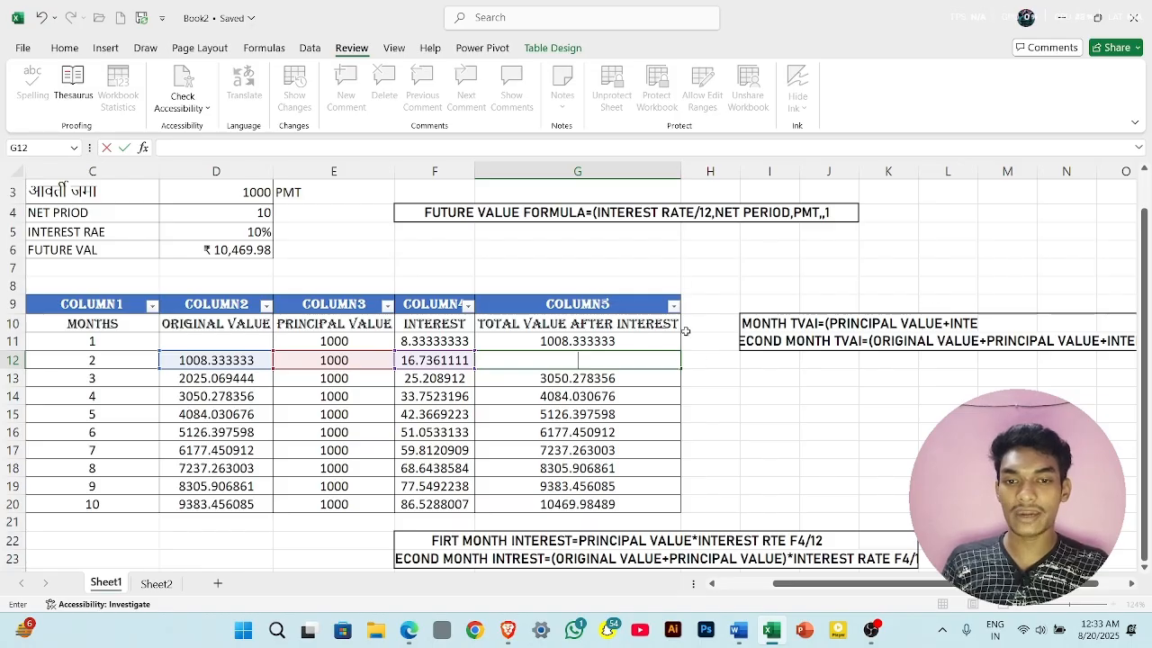
- Clear the formula in cell G12 and enter "cnjcn" in cell G11
{"action": "left_click", "coordinate": [626, 344]}
{"action": "type", "text": "cnjcn"}
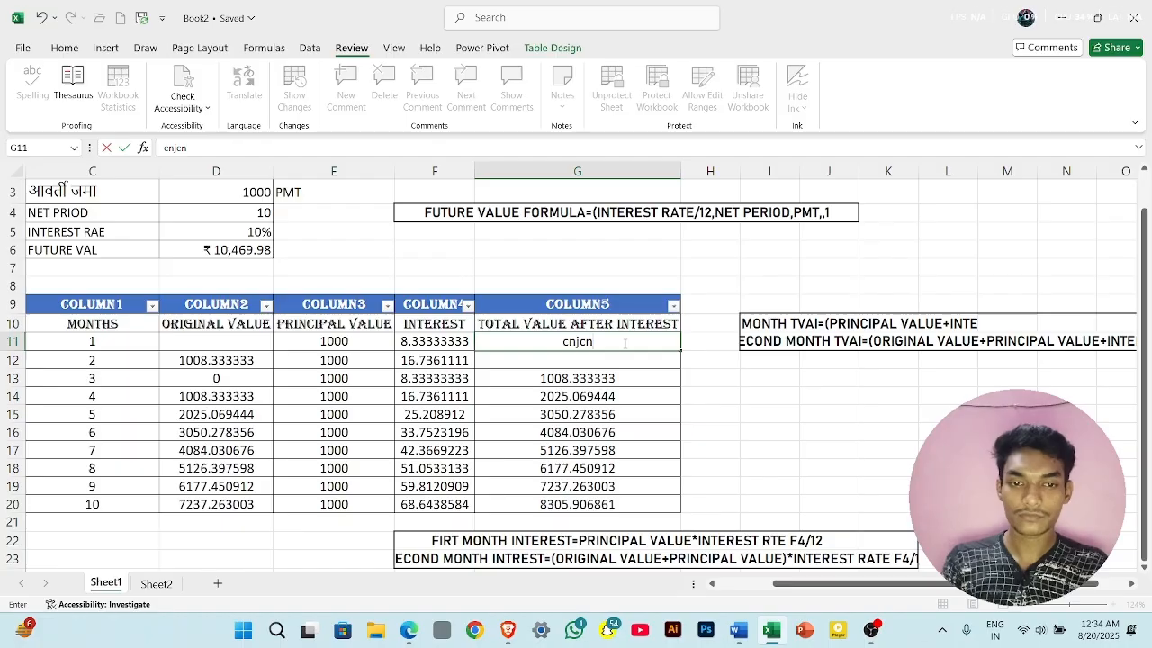
{"action": "key", "text": "Return"}
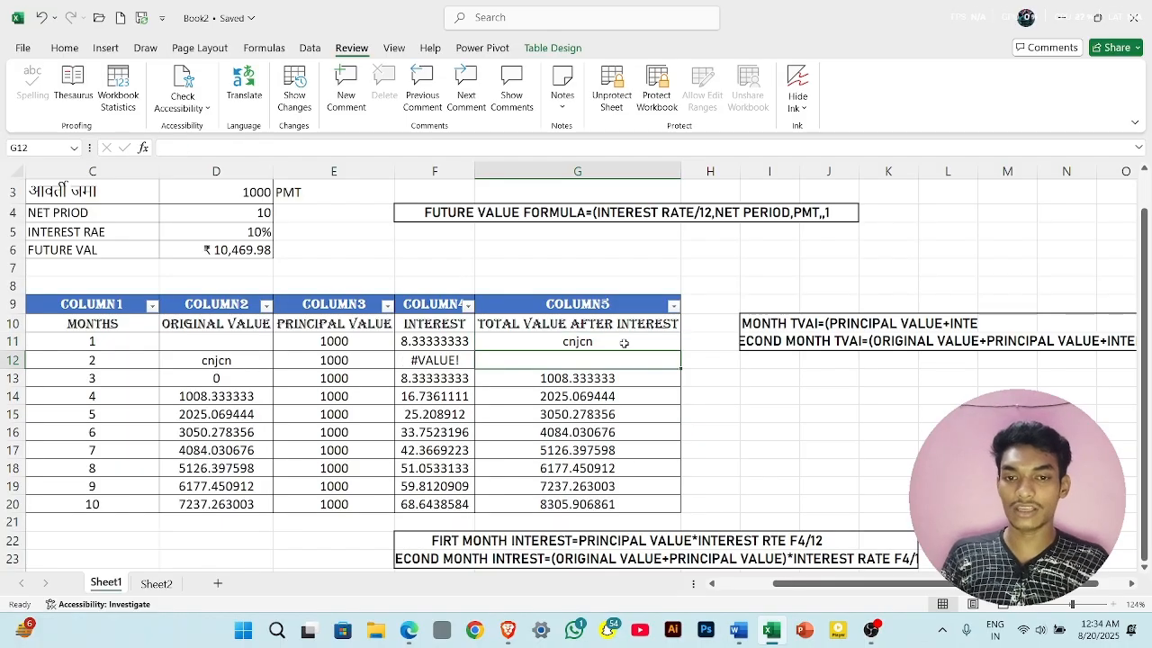
- Try to edit cell E7 outside the editable range, and select the table's Column5 cells from G9 down to G21
{"action": "double_click", "coordinate": [320, 267]}
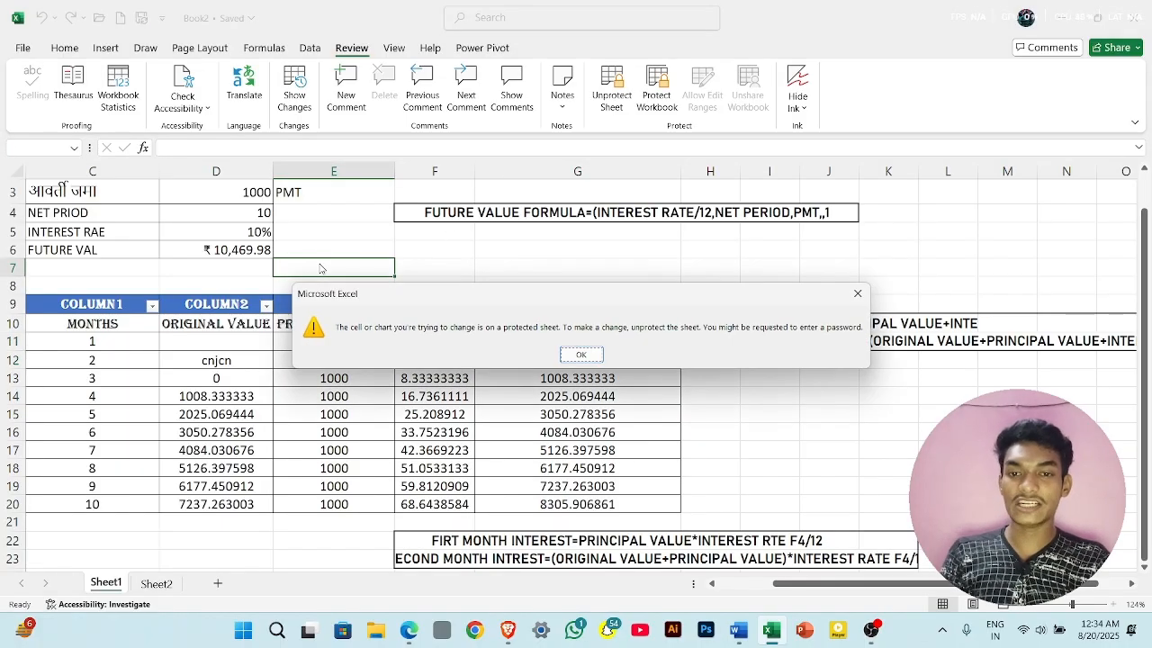
{"action": "left_click", "coordinate": [581, 356]}
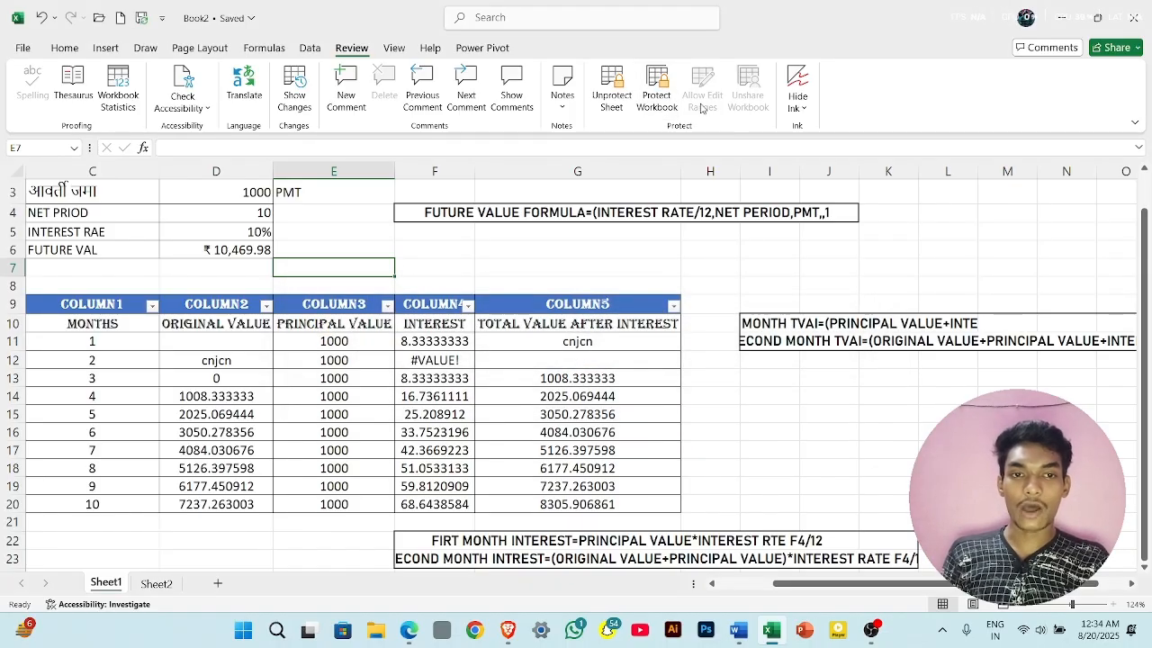
{"action": "left_click", "coordinate": [629, 303]}
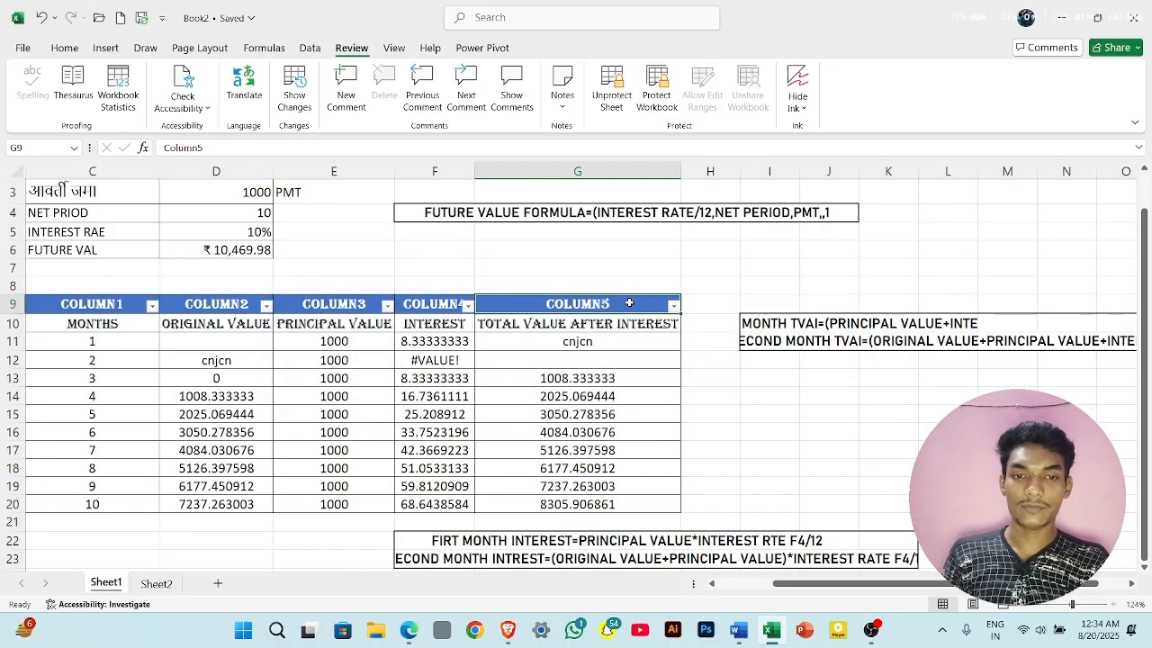
{"action": "left_click_drag", "start_coordinate": [629, 303], "coordinate": [618, 524]}
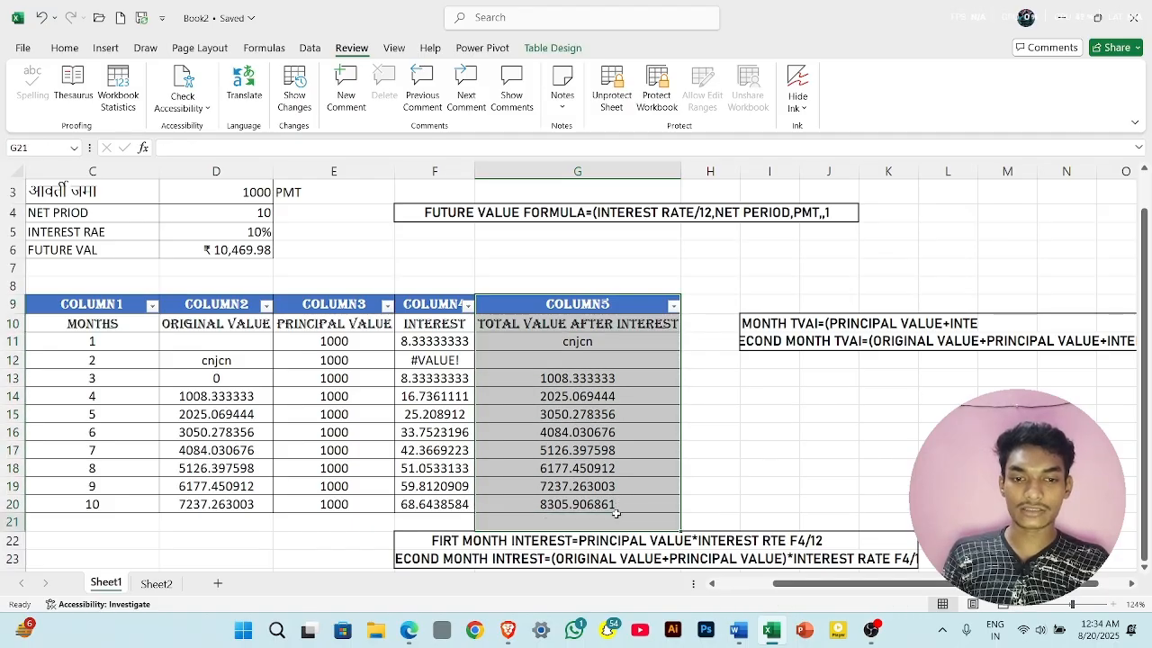
{"action": "left_click", "coordinate": [616, 514]}
{"action": "left_click", "coordinate": [707, 262]}
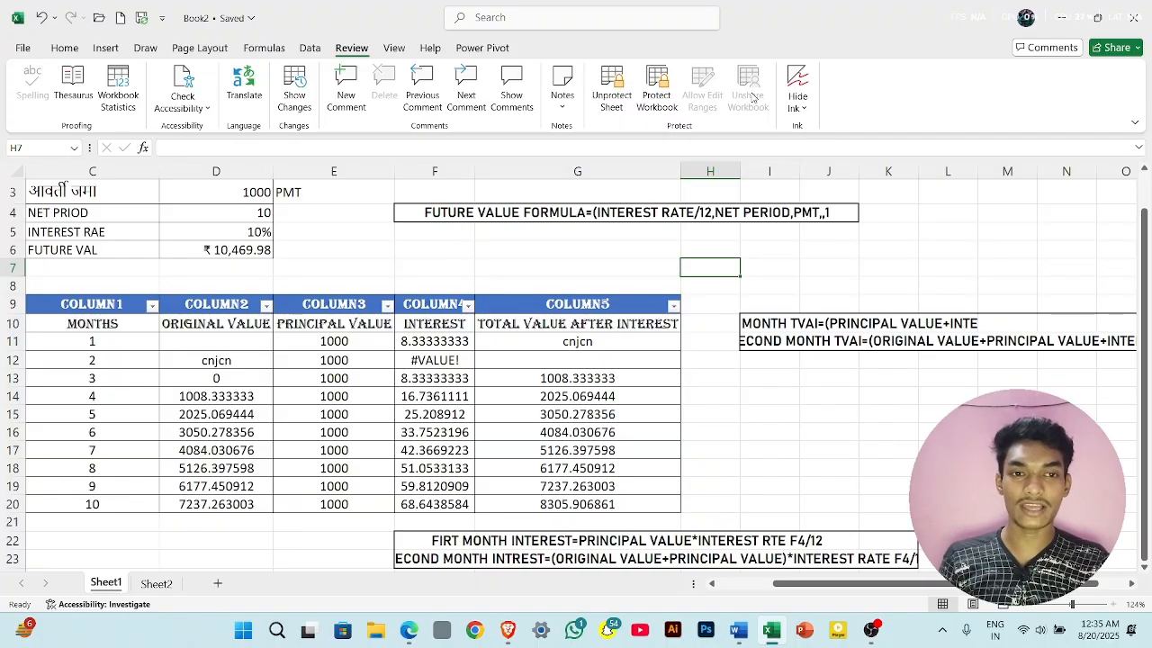
- Open the ribbon customization options and set the command source to All Commands
{"action": "right_click", "coordinate": [750, 94]}
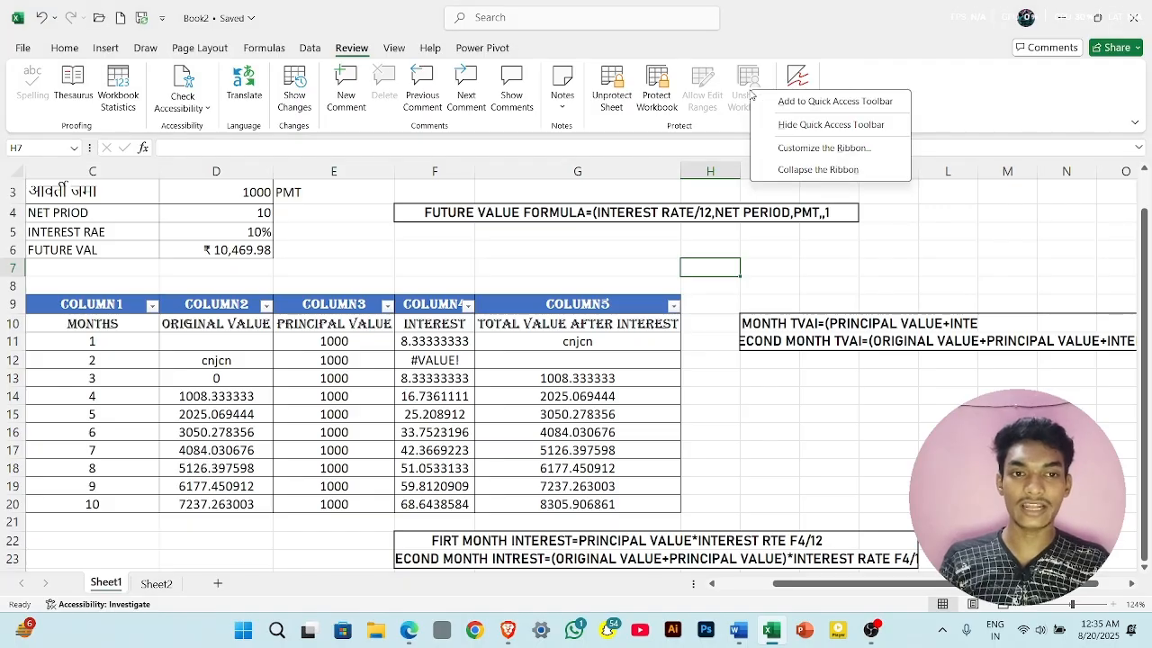
{"action": "left_click", "coordinate": [837, 148]}
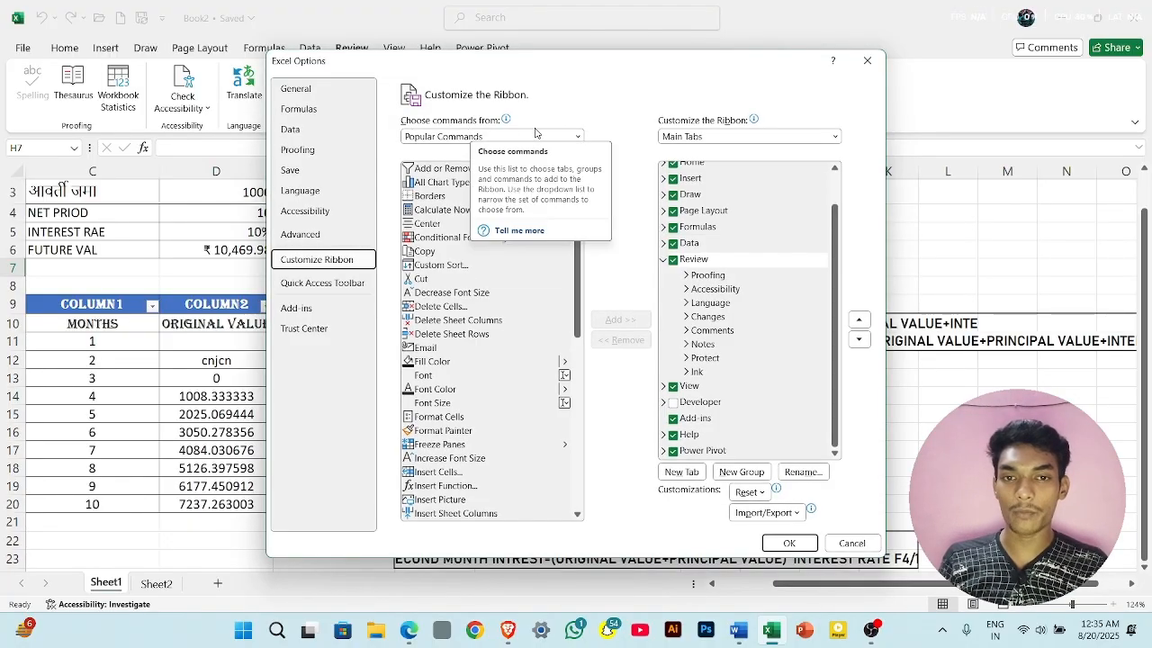
{"action": "left_click", "coordinate": [578, 136]}
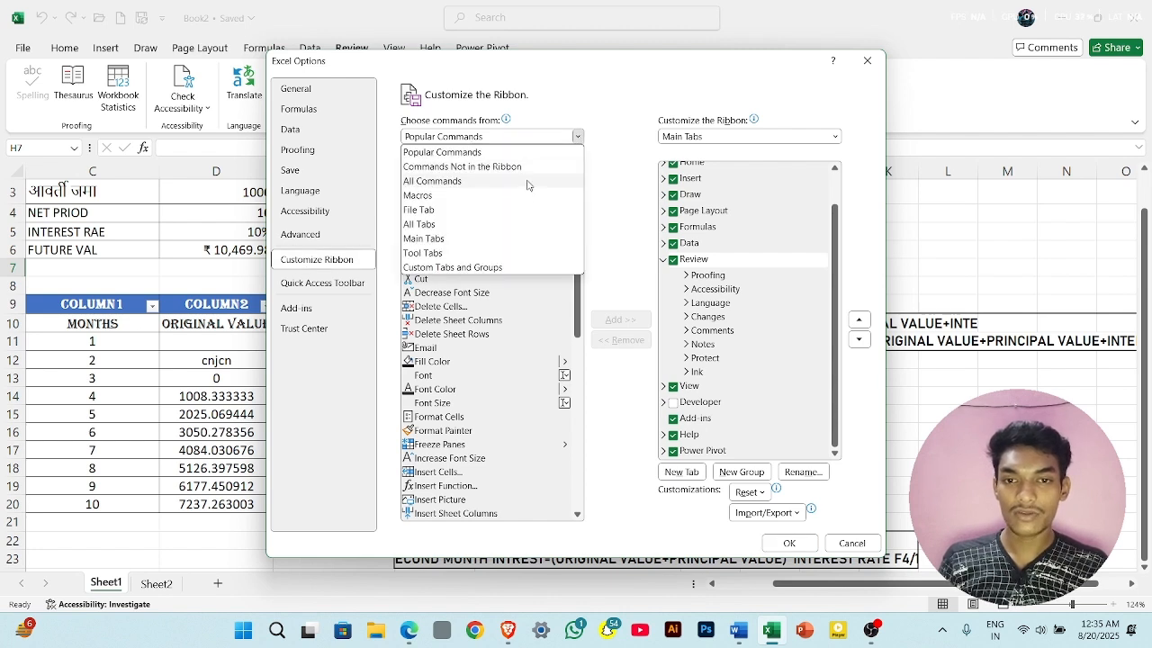
{"action": "left_click", "coordinate": [576, 137]}
{"action": "left_click", "coordinate": [577, 137]}
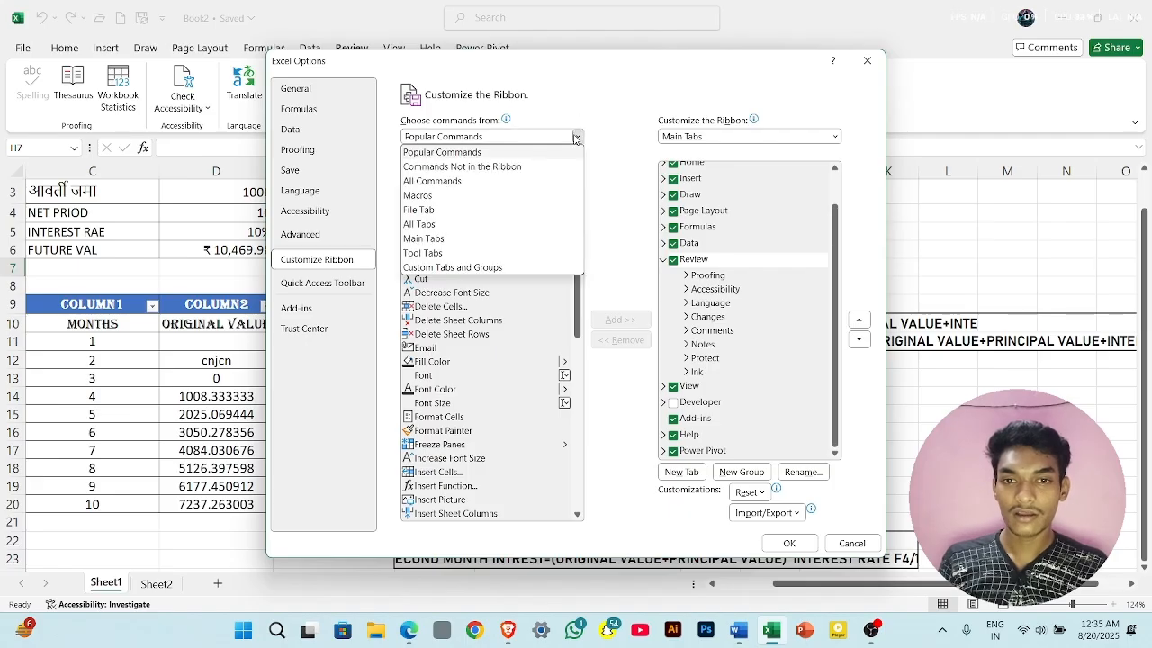
{"action": "left_click", "coordinate": [480, 181]}
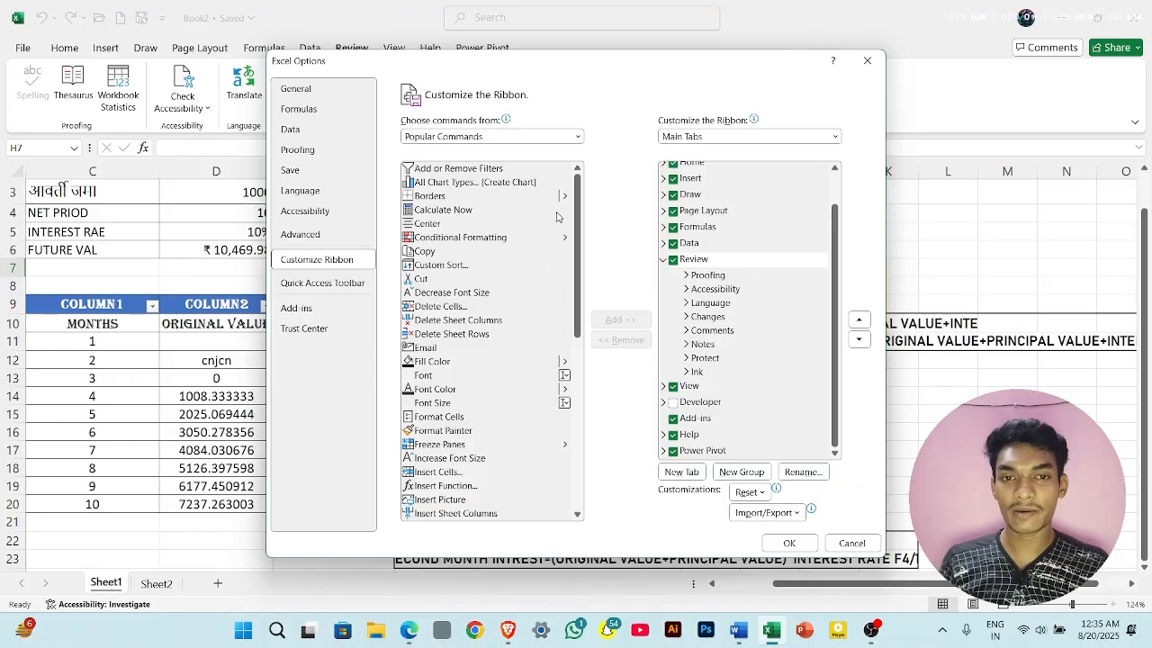
- Find Share Workbook (Legacy) among all commands and try to add it directly to the Review tab
{"action": "scroll", "coordinate": [559, 278], "scroll_direction": "up", "scroll_amount": 9}
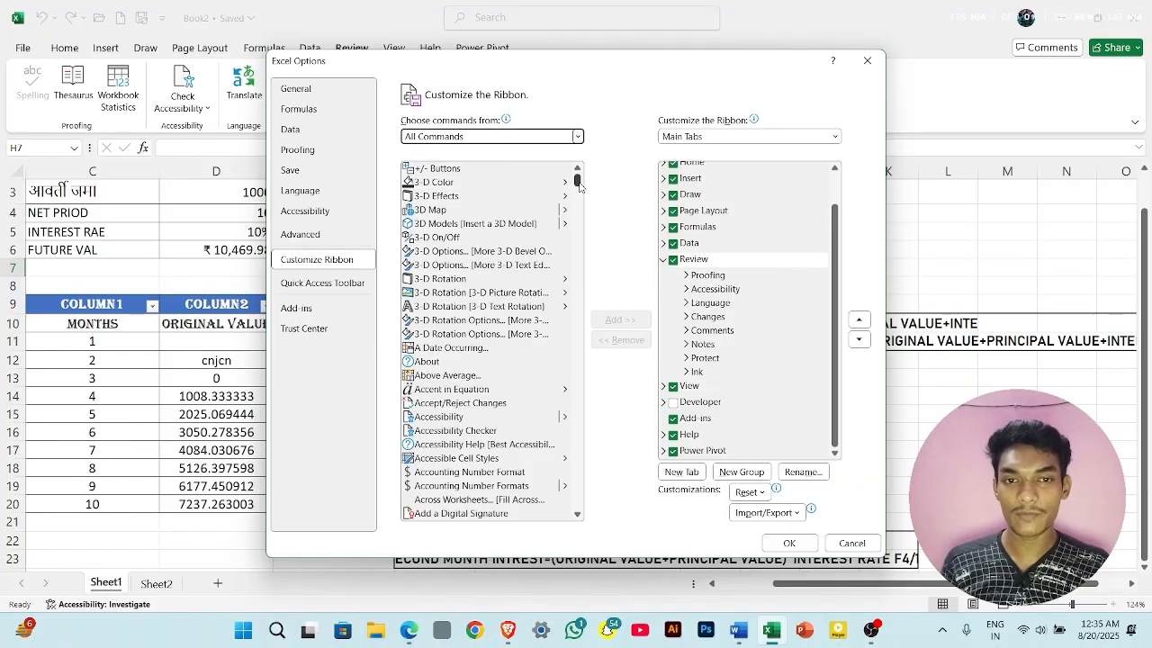
{"action": "left_click_drag", "start_coordinate": [579, 185], "coordinate": [572, 456]}
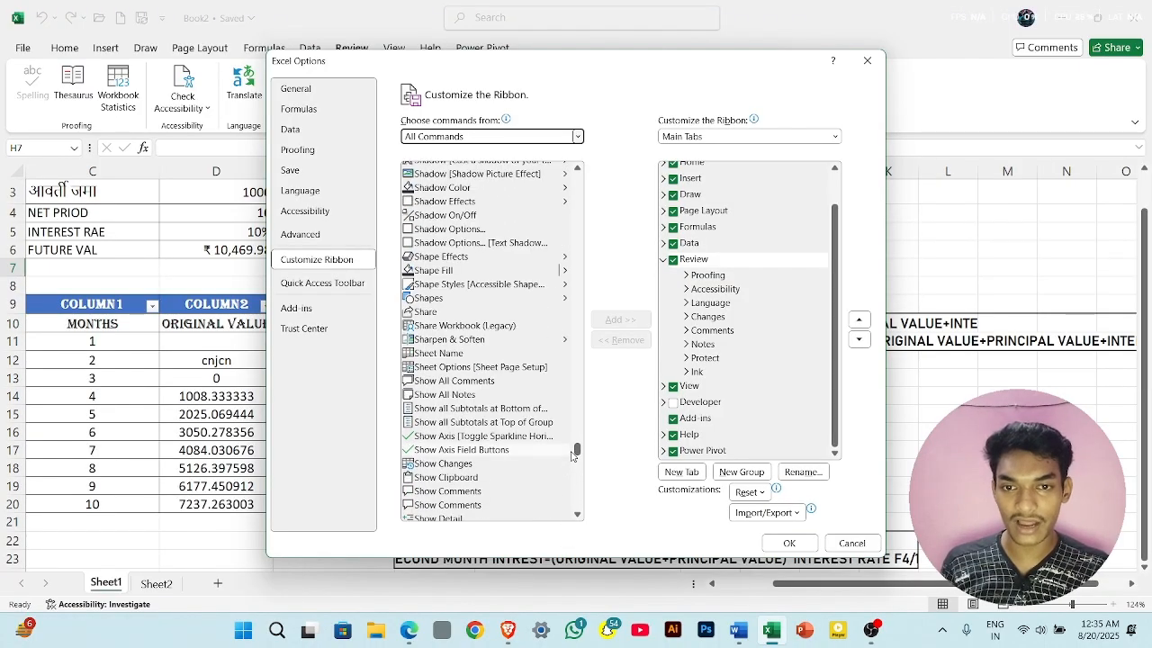
{"action": "scroll", "coordinate": [484, 373], "scroll_direction": "up", "scroll_amount": 1}
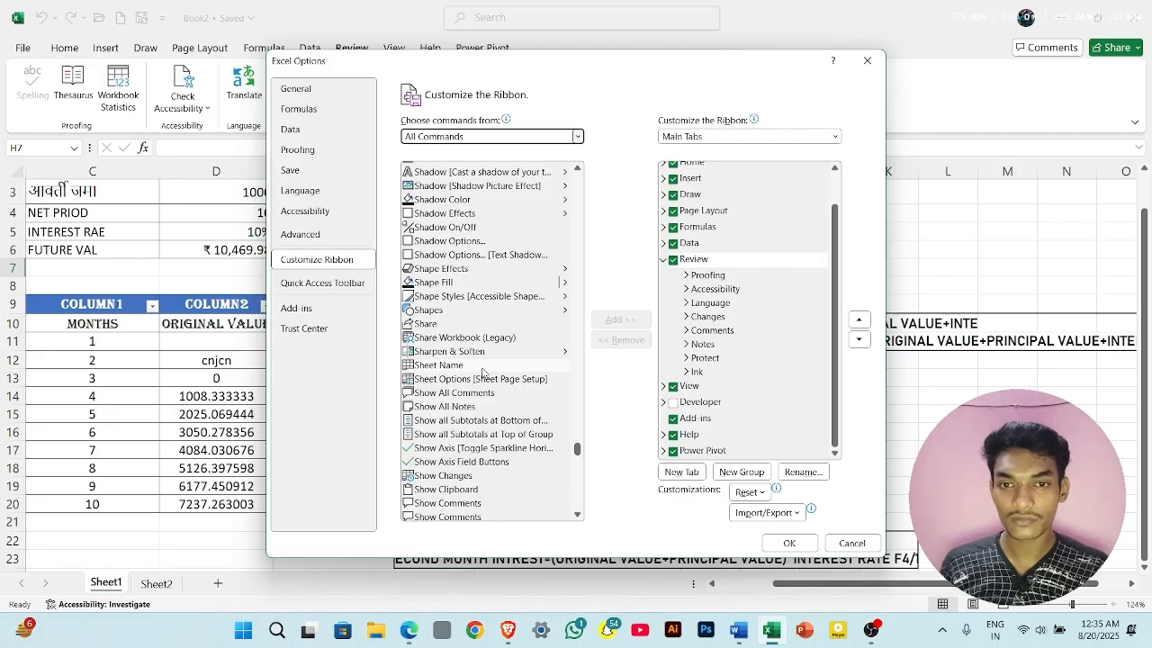
{"action": "scroll", "coordinate": [484, 373], "scroll_direction": "up", "scroll_amount": 4}
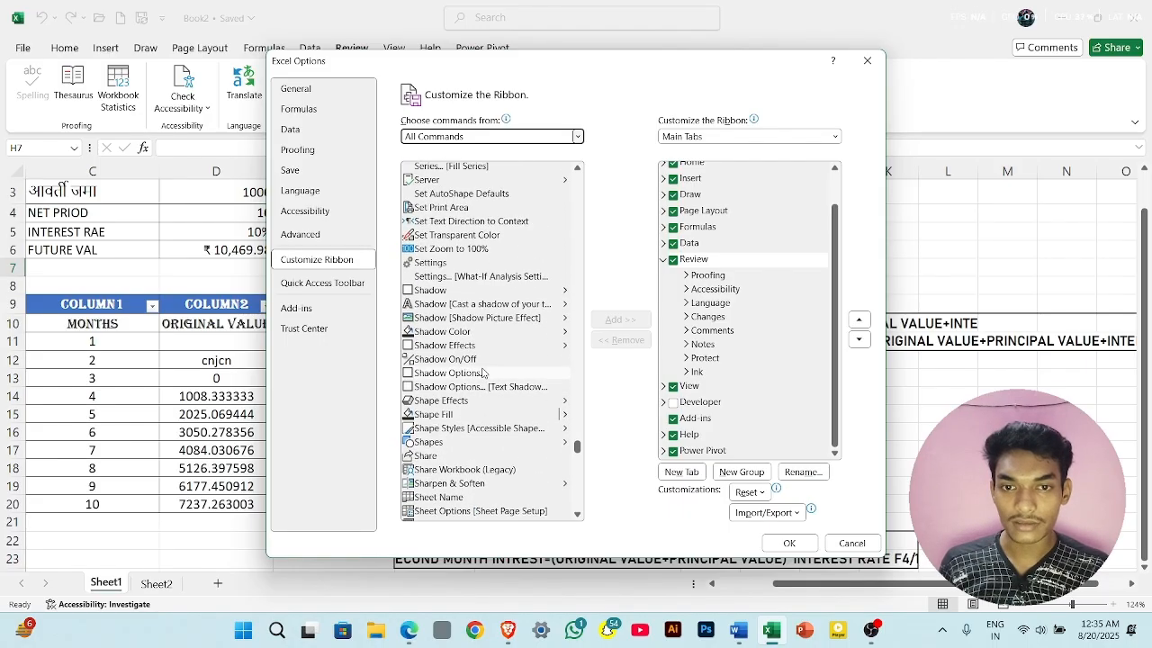
{"action": "scroll", "coordinate": [484, 373], "scroll_direction": "up", "scroll_amount": 3}
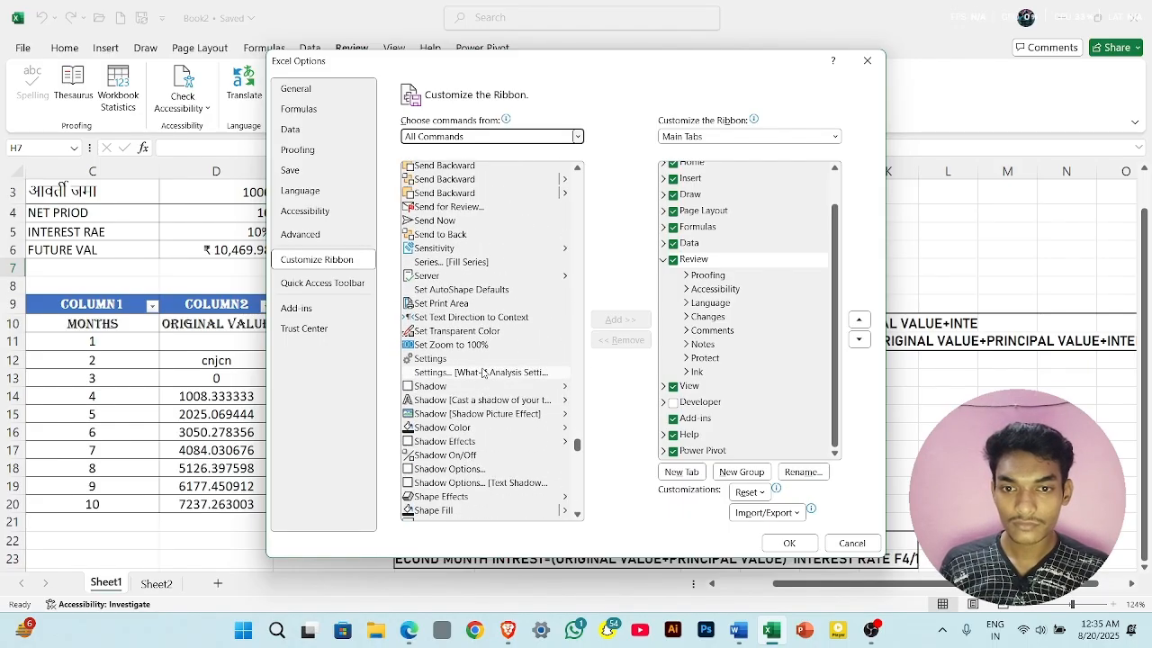
{"action": "scroll", "coordinate": [483, 373], "scroll_direction": "down", "scroll_amount": 5}
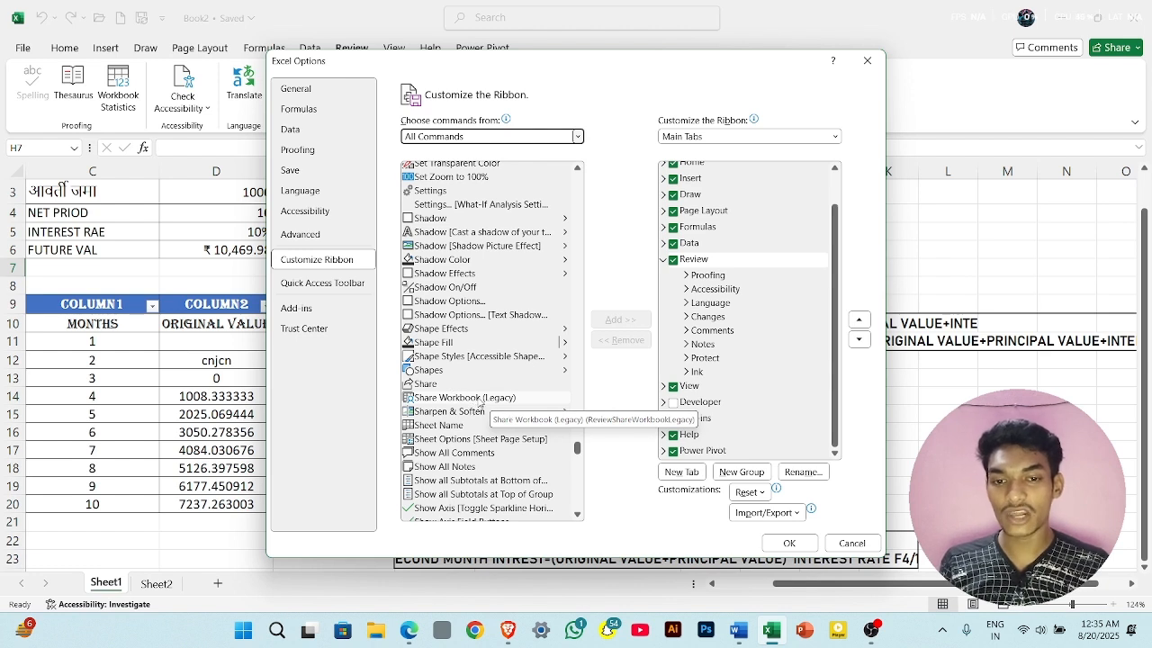
{"action": "left_click", "coordinate": [479, 403]}
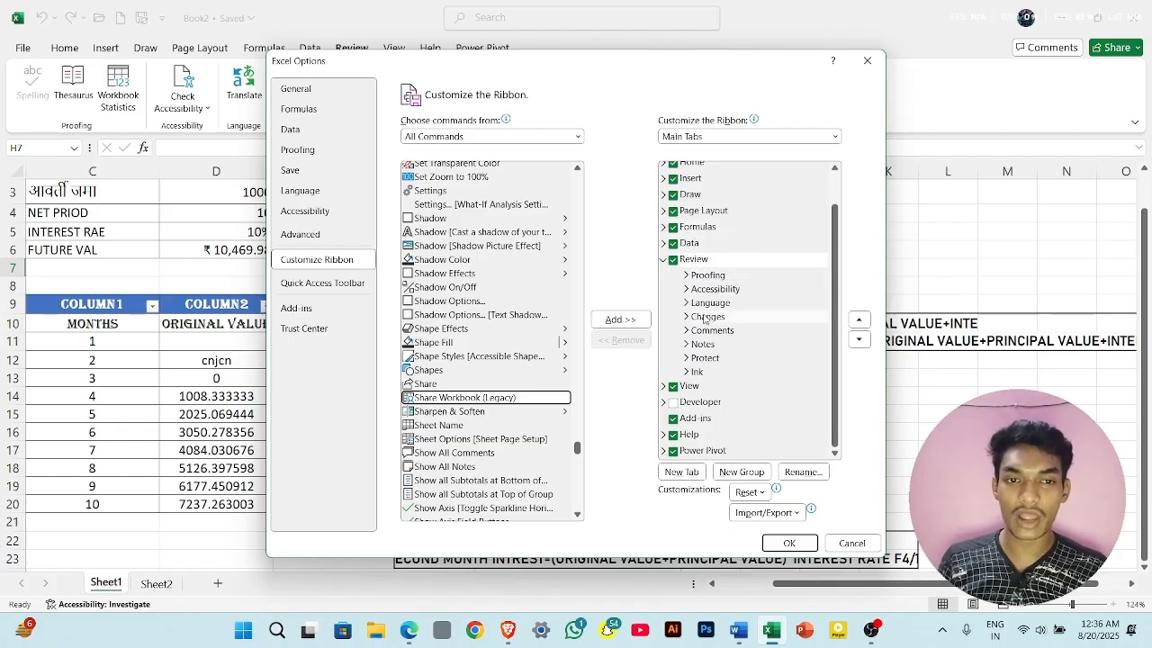
{"action": "left_click", "coordinate": [630, 321]}
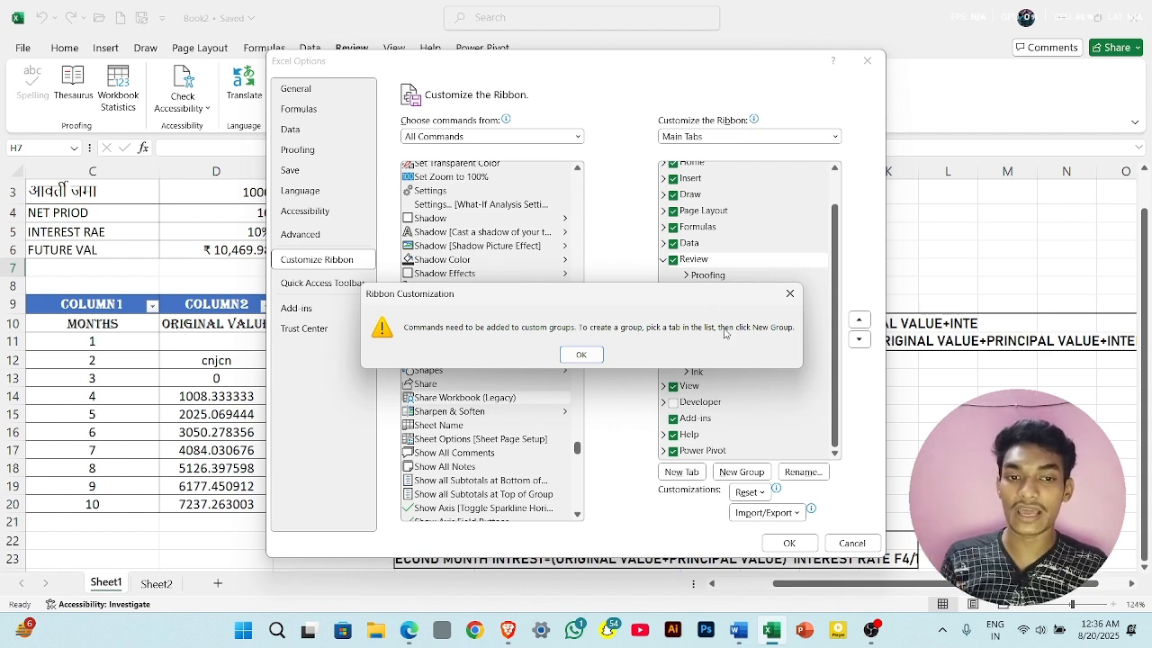
{"action": "left_click", "coordinate": [583, 354]}
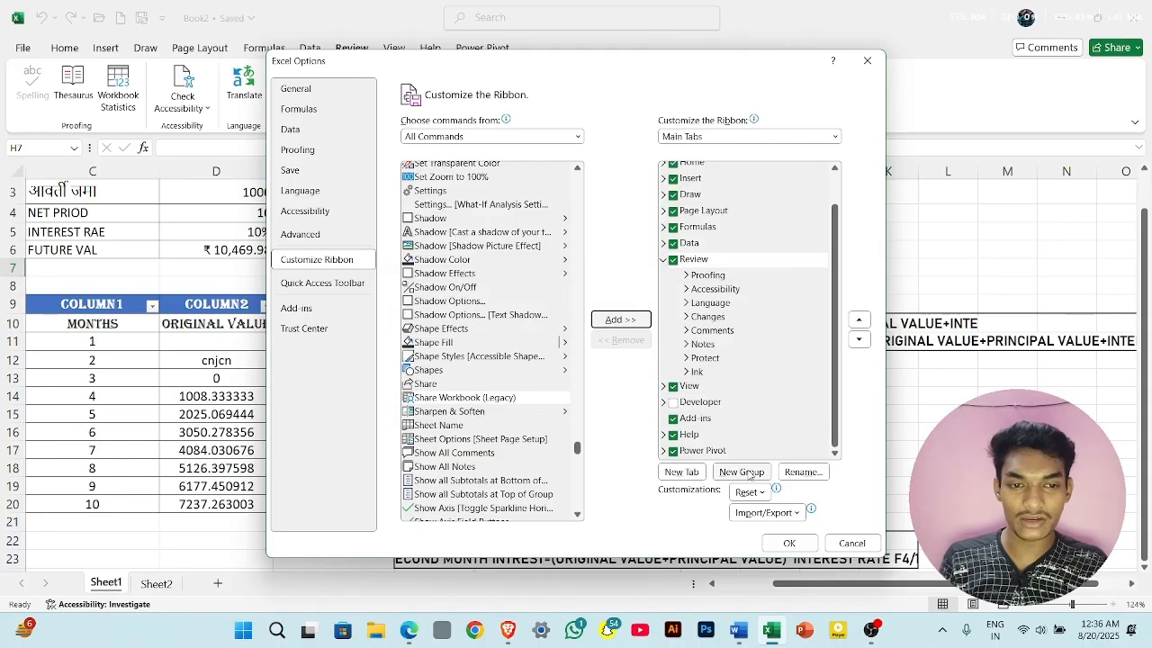
- Add a custom group to the Review tab, name it "group legacy", and accept the ribbon options
{"action": "left_click", "coordinate": [739, 472]}
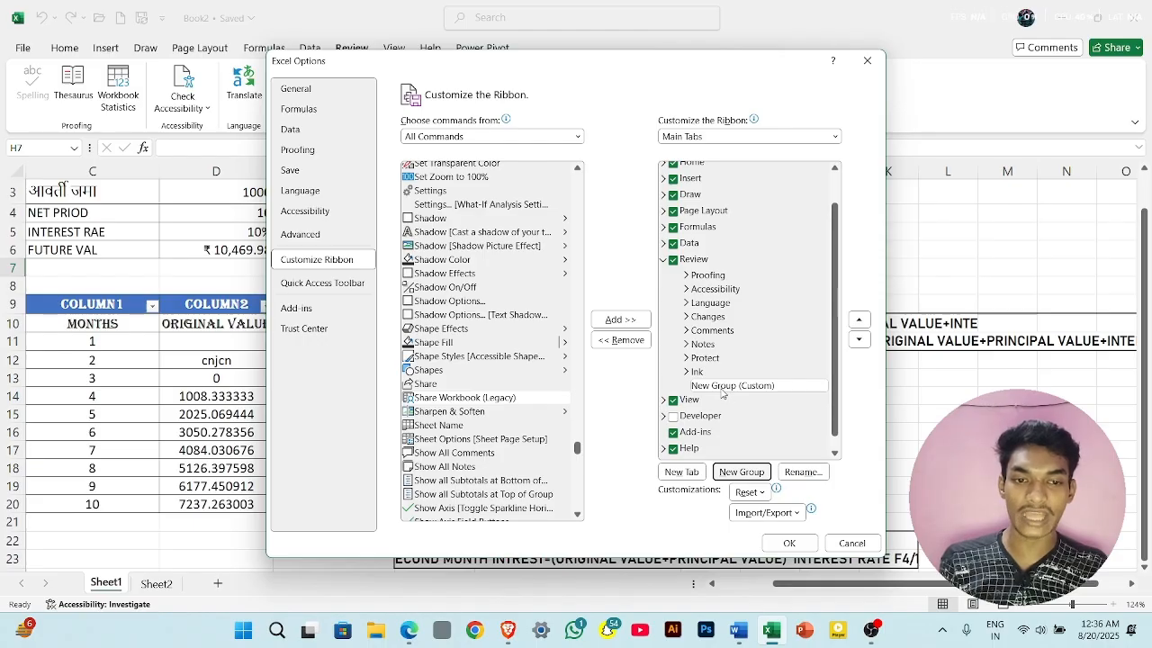
{"action": "left_click", "coordinate": [795, 472]}
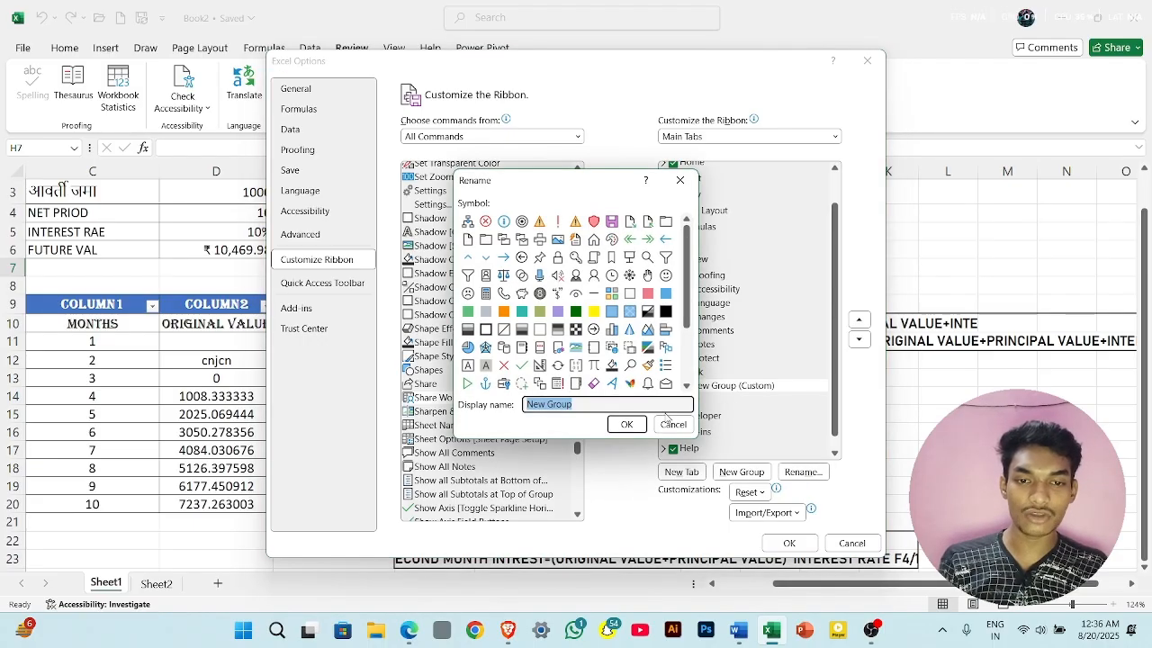
{"action": "key", "text": "BackSpace"}
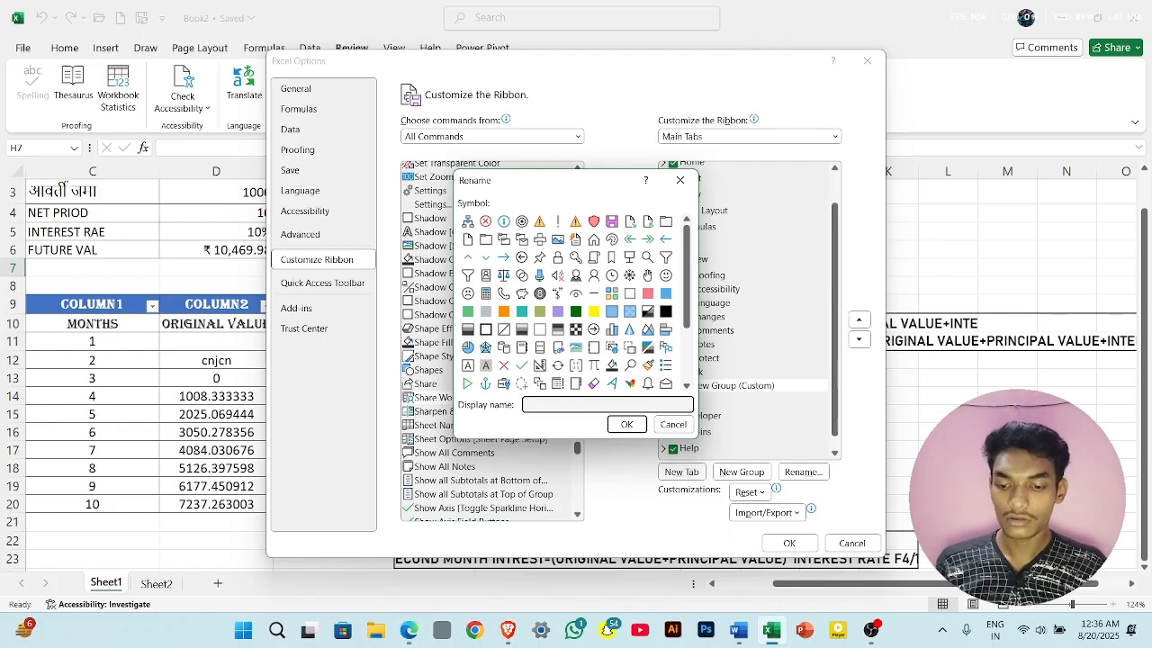
{"action": "type", "text": "group legacy"}
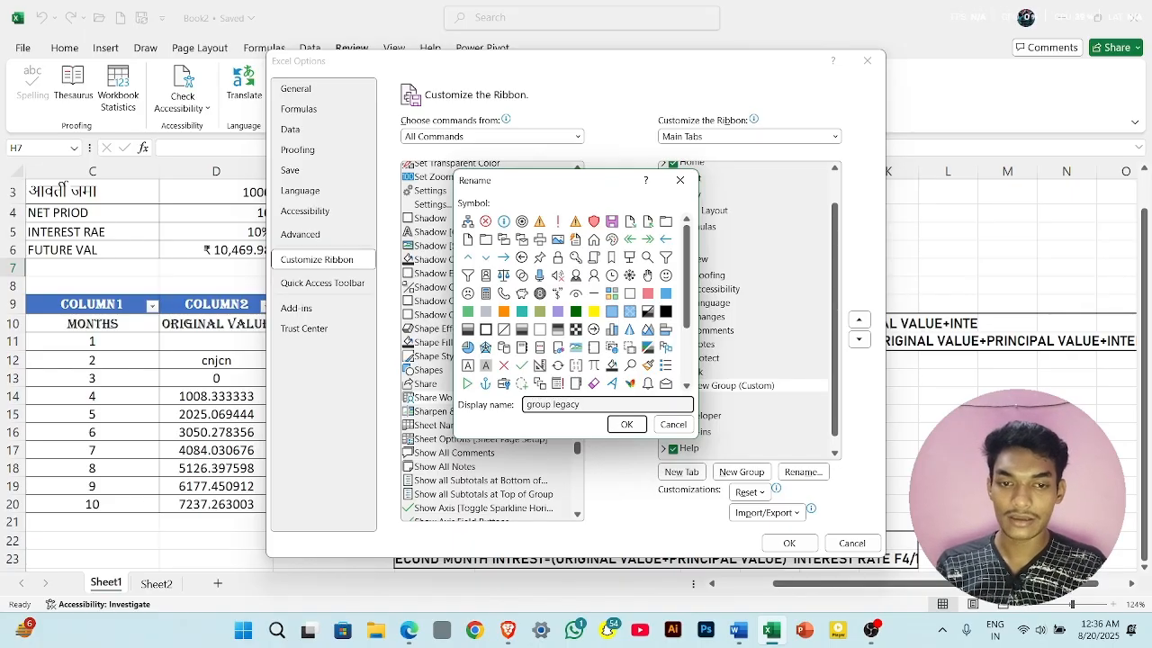
{"action": "left_click", "coordinate": [627, 426]}
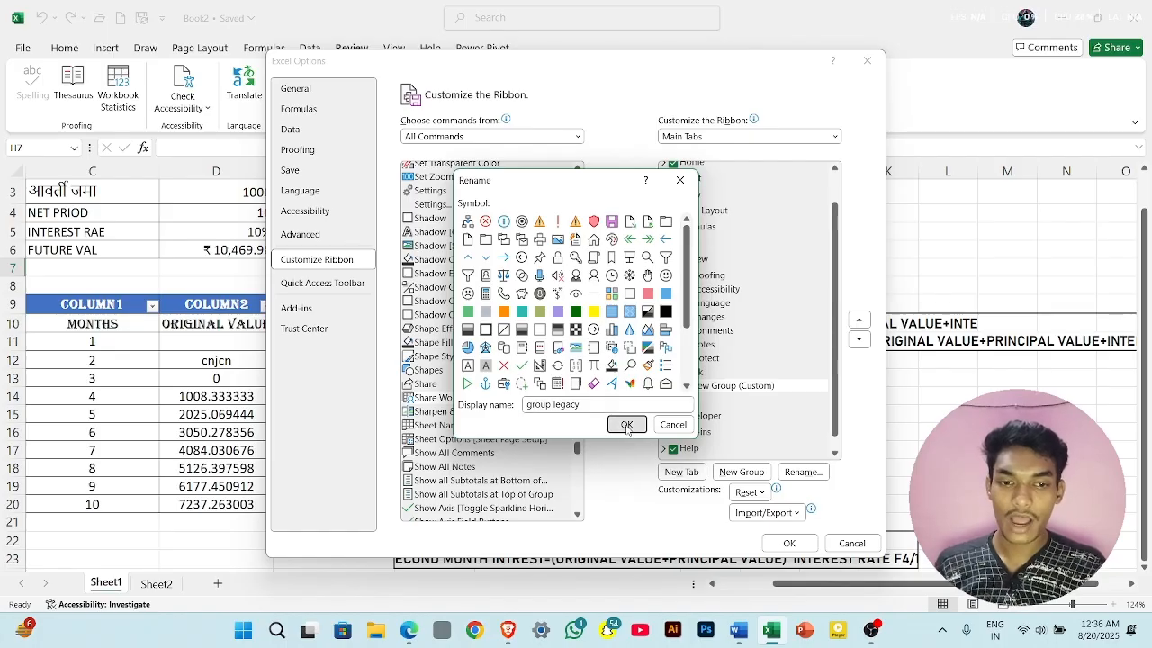
{"action": "left_click", "coordinate": [790, 543]}
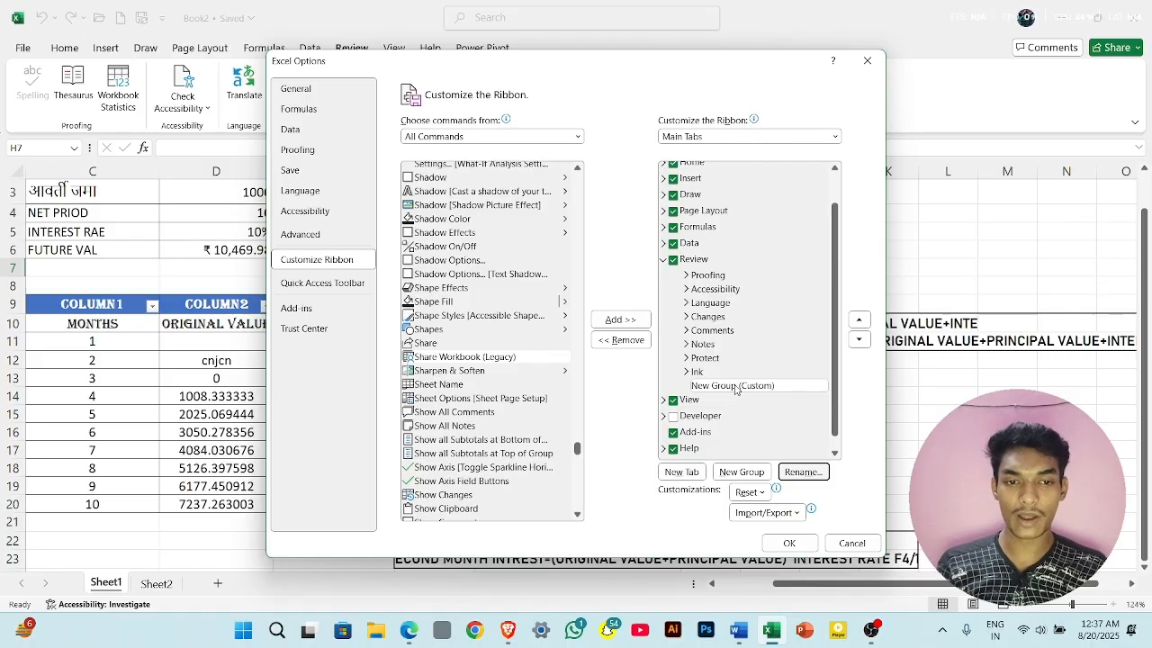
- Rename the new custom group under the Review tab to "group"
{"action": "left_click", "coordinate": [804, 472]}
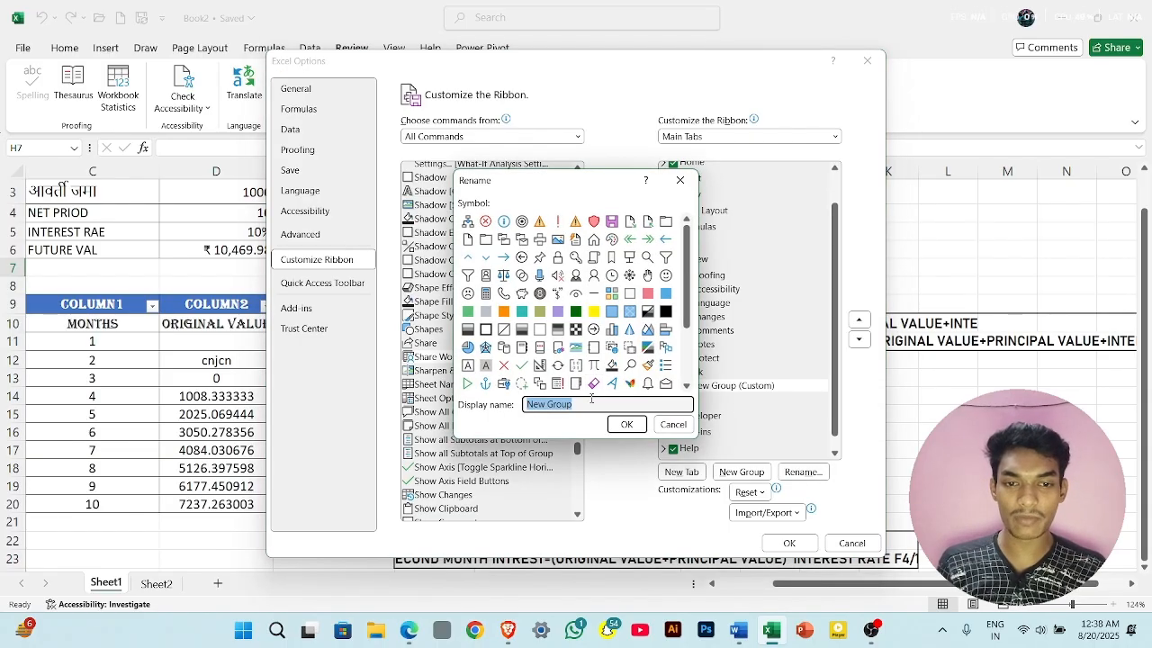
{"action": "key", "text": "BackSpace"}
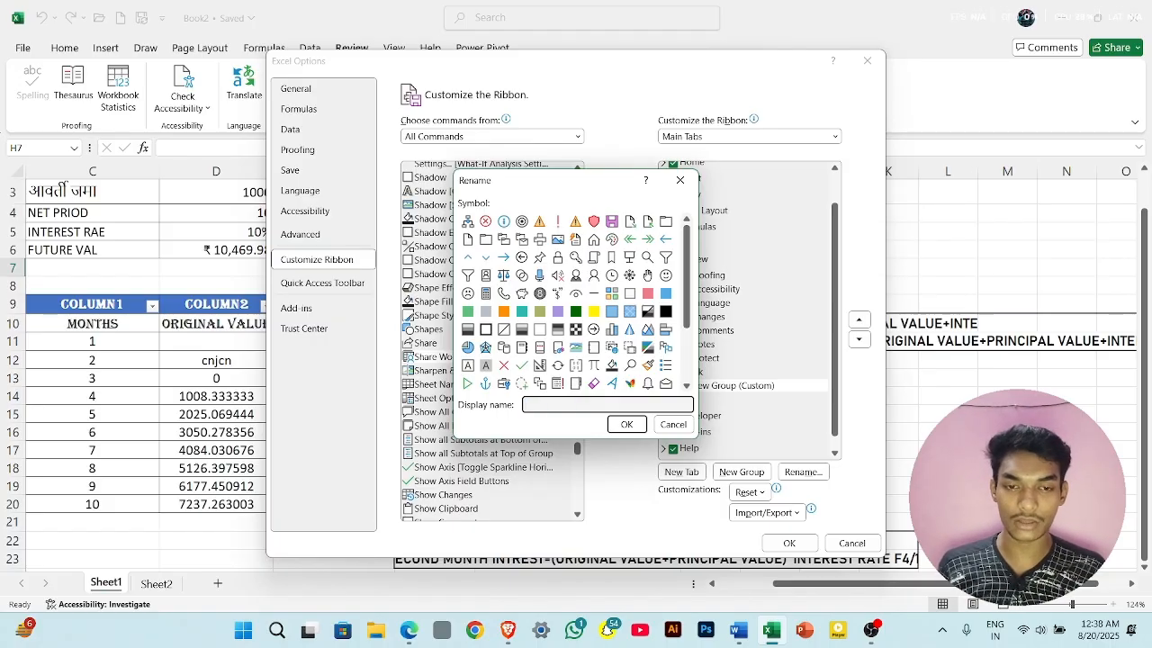
{"action": "type", "text": "gro"}
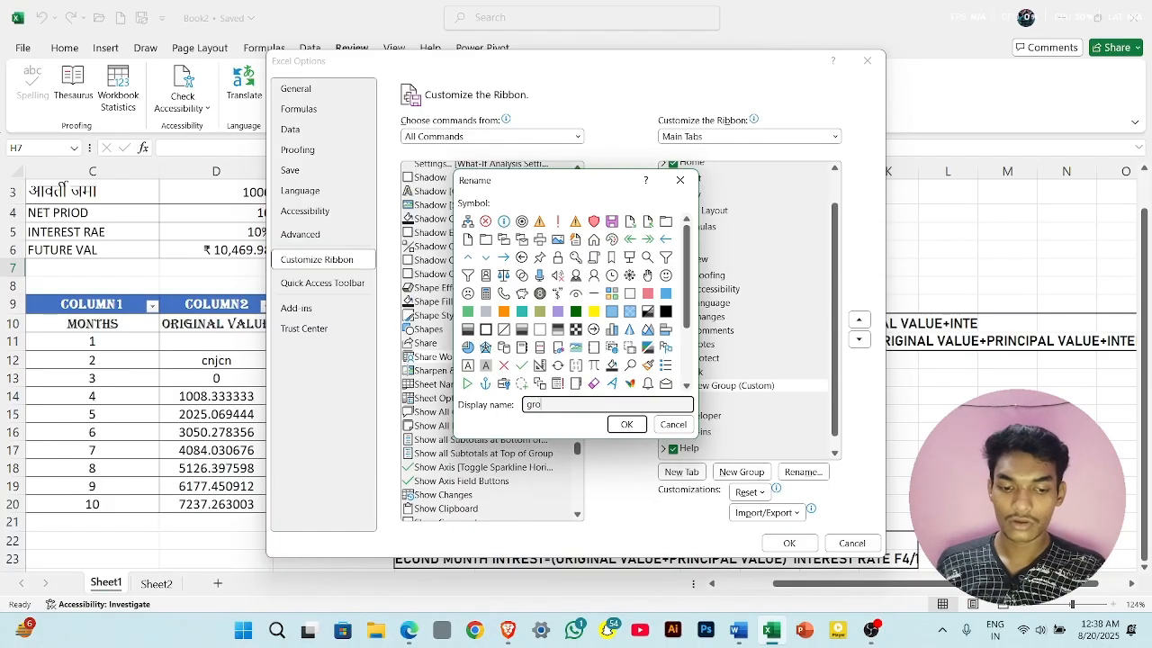
{"action": "type", "text": "up"}
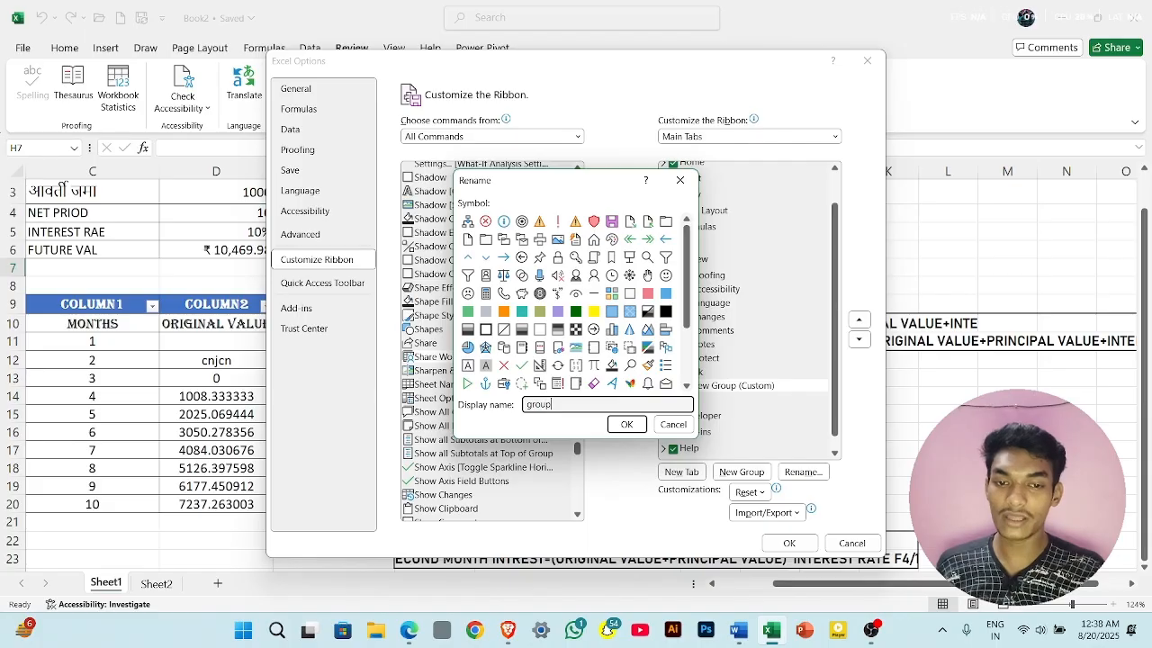
{"action": "left_click", "coordinate": [629, 425]}
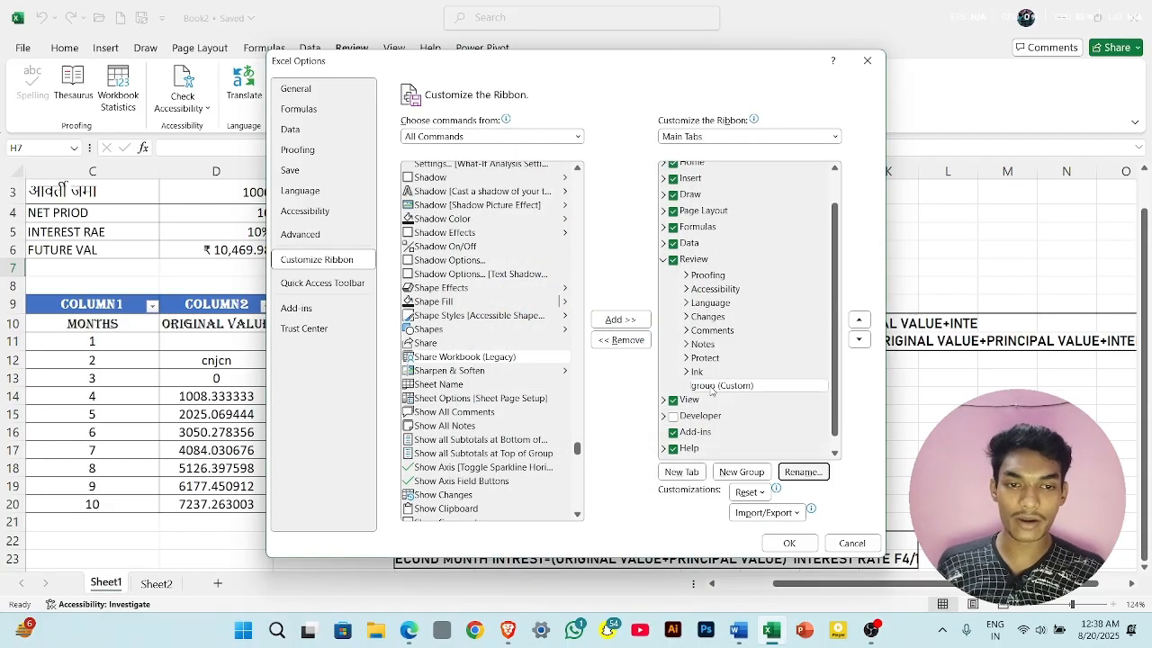
- Add the Share Workbook (Legacy) command to the custom Review group and apply the ribbon customization
{"action": "left_click", "coordinate": [461, 359]}
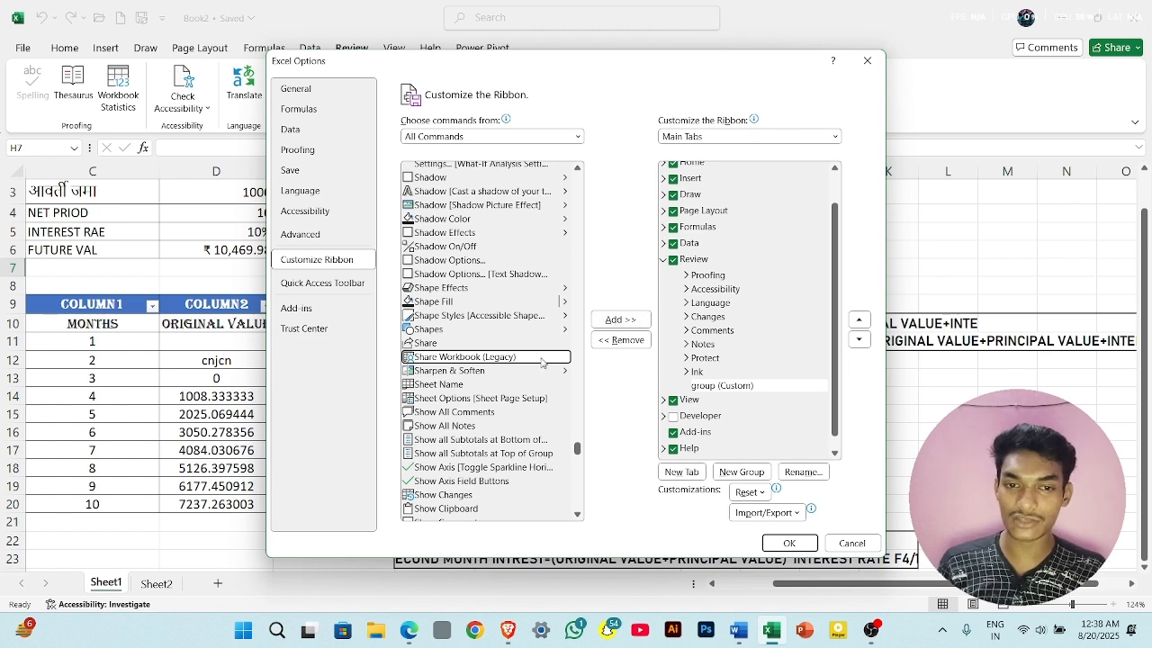
{"action": "left_click", "coordinate": [620, 320]}
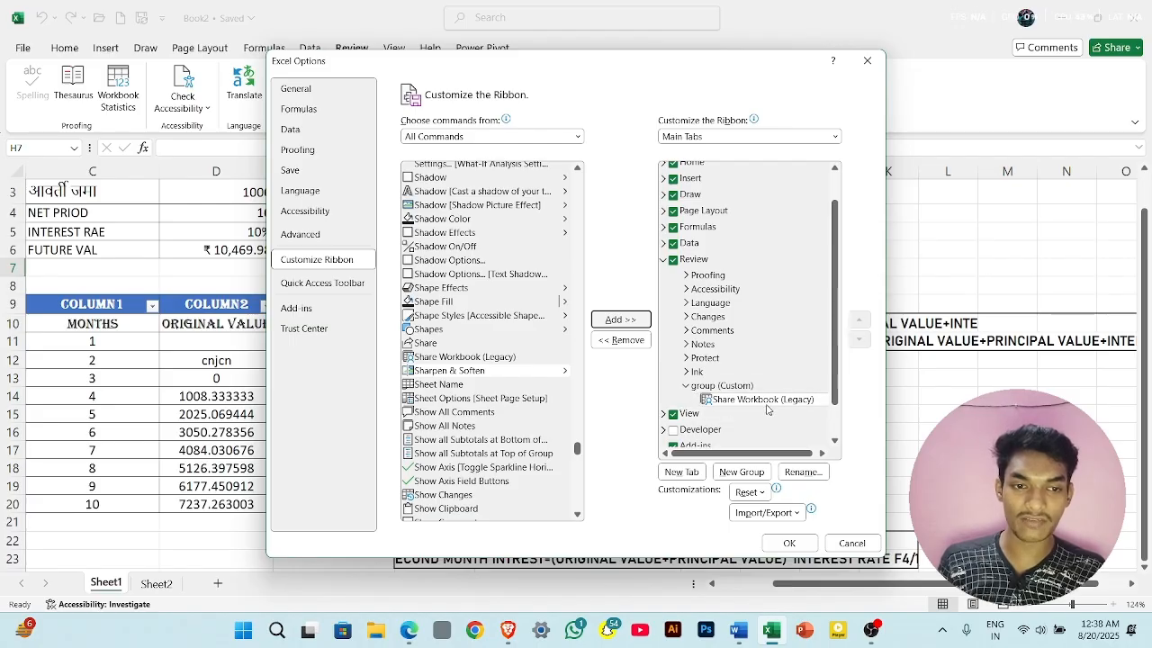
{"action": "left_click", "coordinate": [791, 543]}
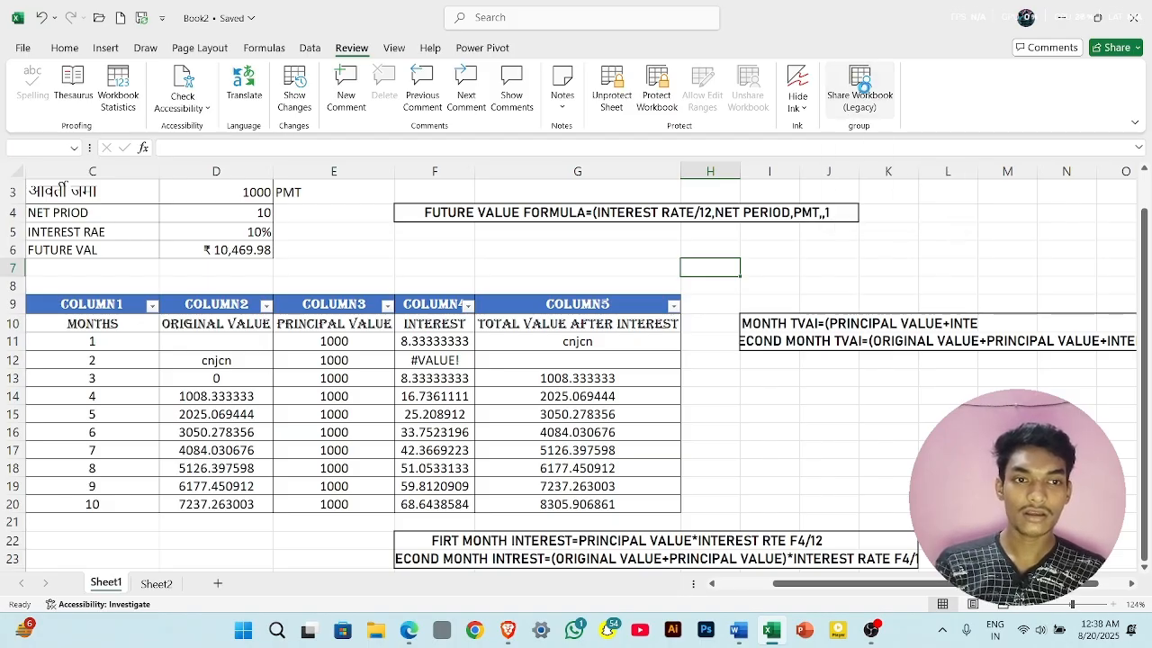
- On Sheet2, circle the word "document" with the dark pink pen and outline "PowerPoint" in E6 with the pencil
{"action": "key", "text": "ctrl+Page_Down"}
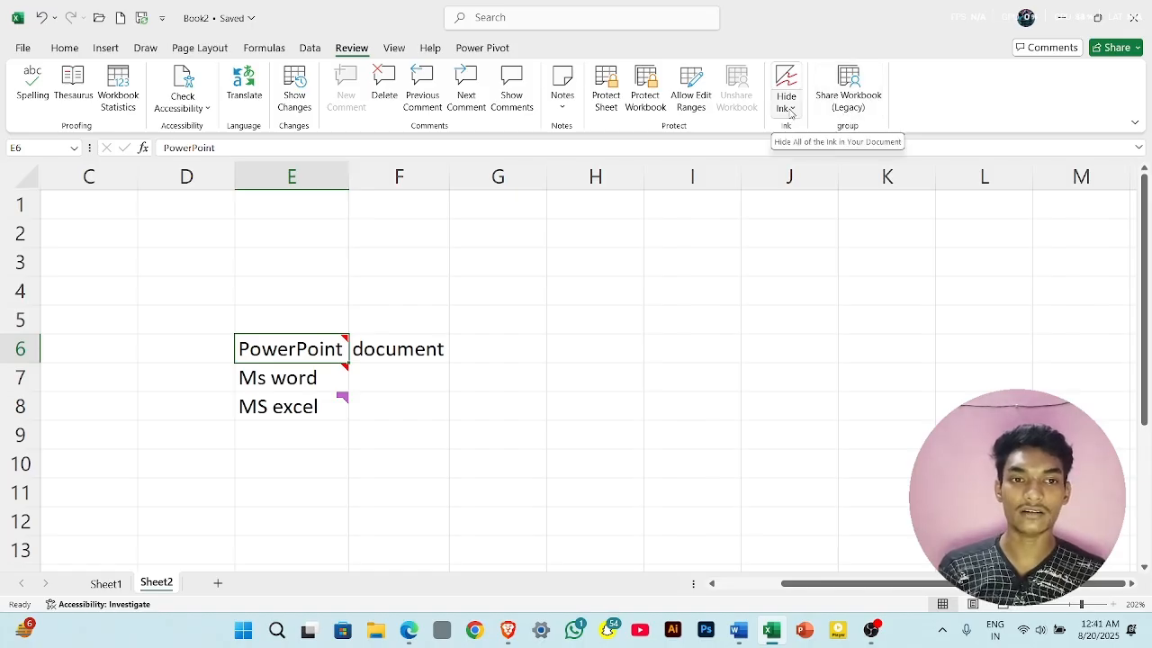
{"action": "left_click", "coordinate": [155, 47]}
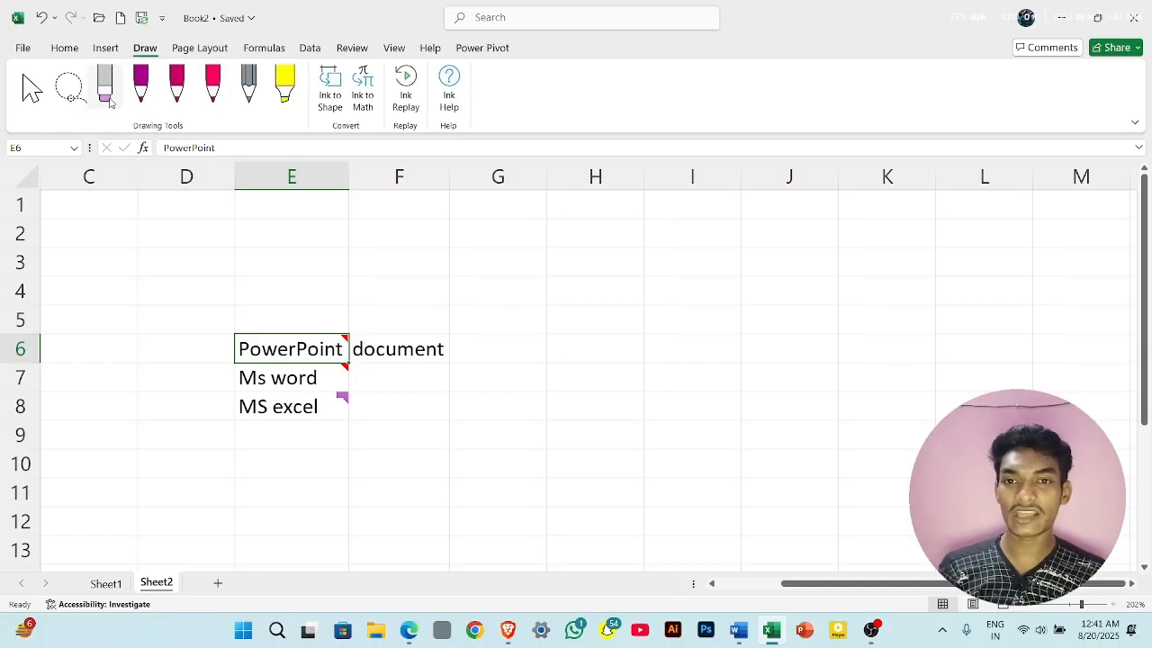
{"action": "left_click", "coordinate": [176, 90]}
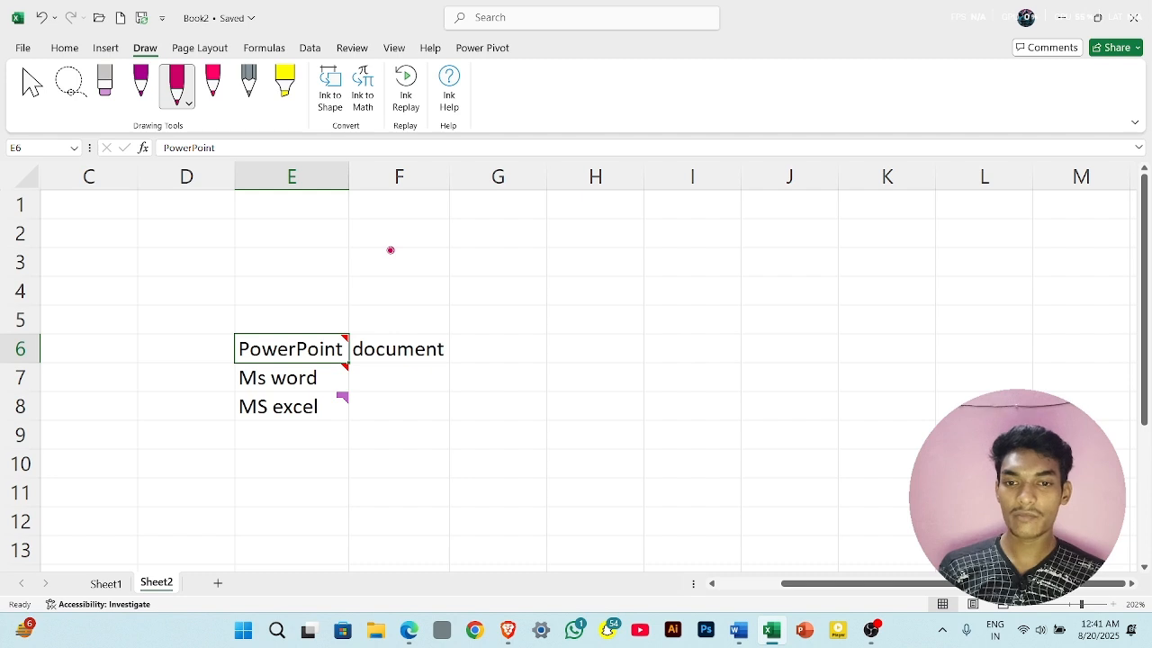
{"action": "mouse_move", "coordinate": [419, 324]}
{"action": "left_mouse_down"}
{"action": "mouse_move", "coordinate": [488, 335]}
{"action": "mouse_move", "coordinate": [401, 324]}
{"action": "left_mouse_up"}
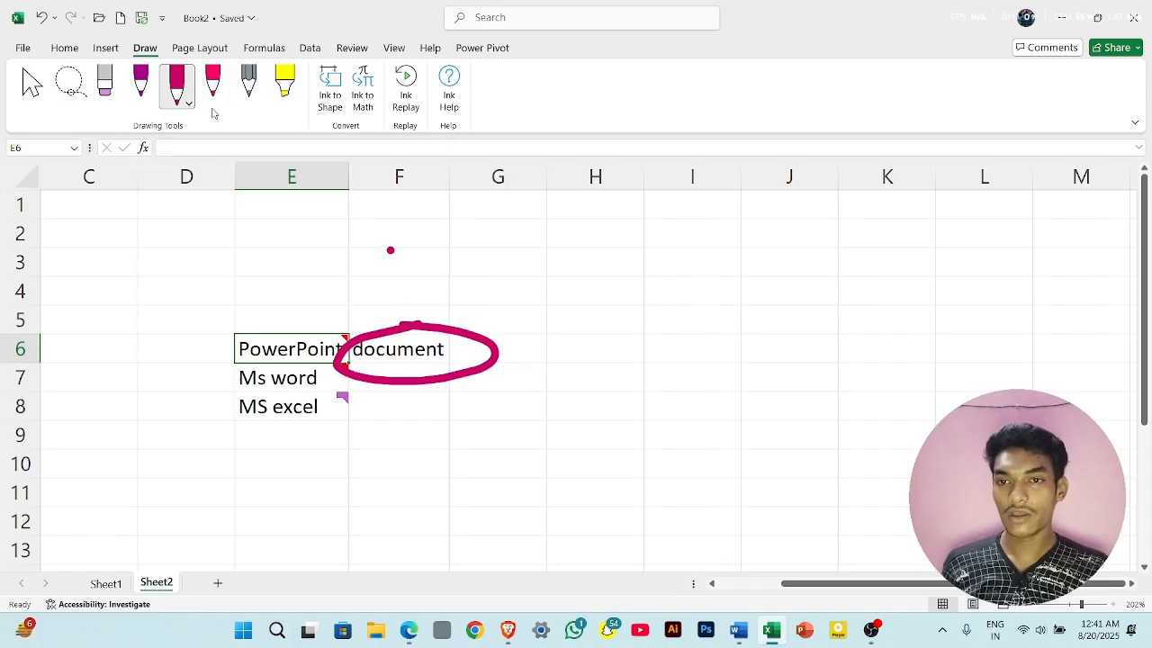
{"action": "left_click", "coordinate": [249, 83]}
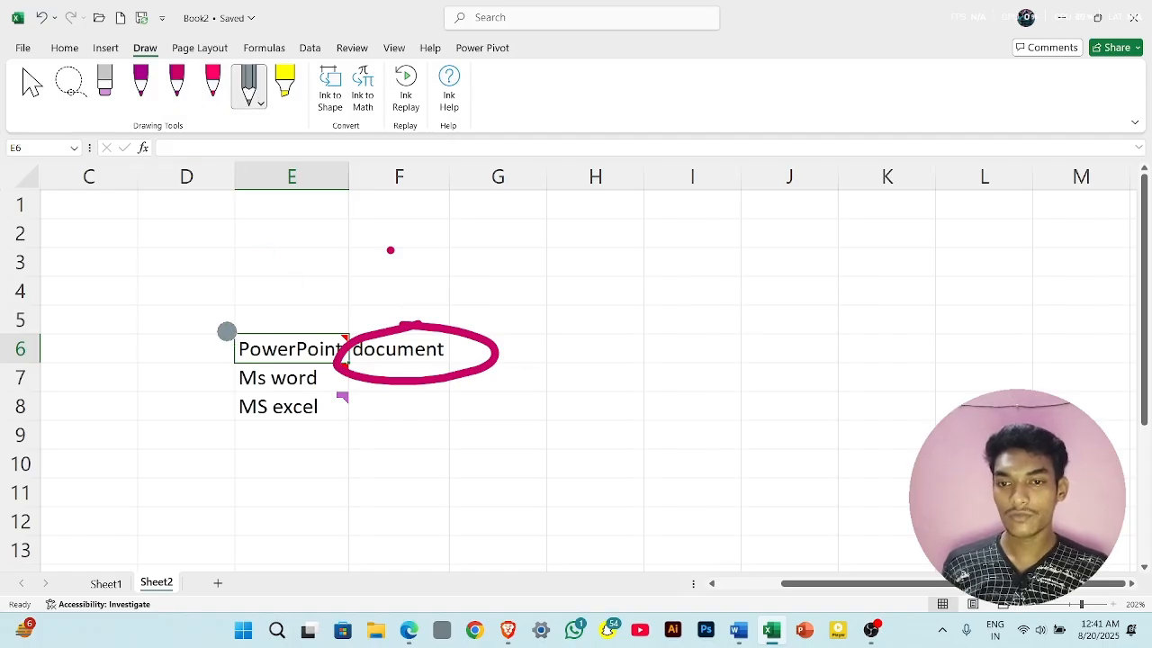
{"action": "mouse_move", "coordinate": [226, 330]}
{"action": "left_mouse_down"}
{"action": "mouse_move", "coordinate": [355, 339]}
{"action": "mouse_move", "coordinate": [237, 361]}
{"action": "left_mouse_up"}
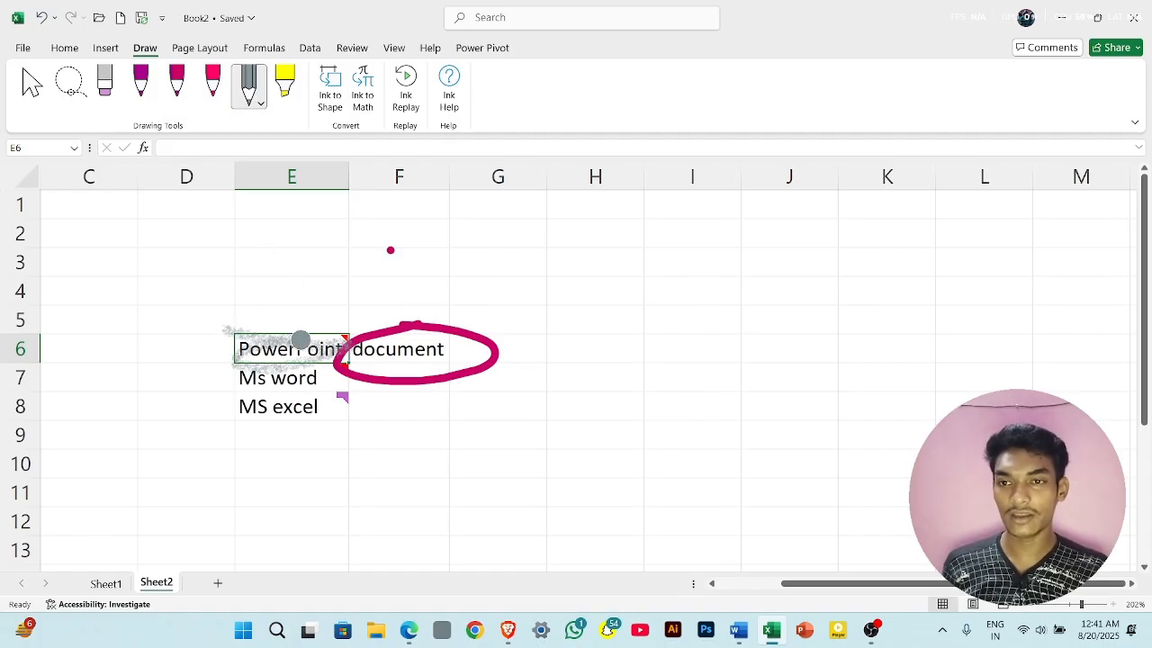
- Draw a large purple loop around the entries in E6:E8 and an angled purple stroke across columns G to I
{"action": "left_click", "coordinate": [140, 83]}
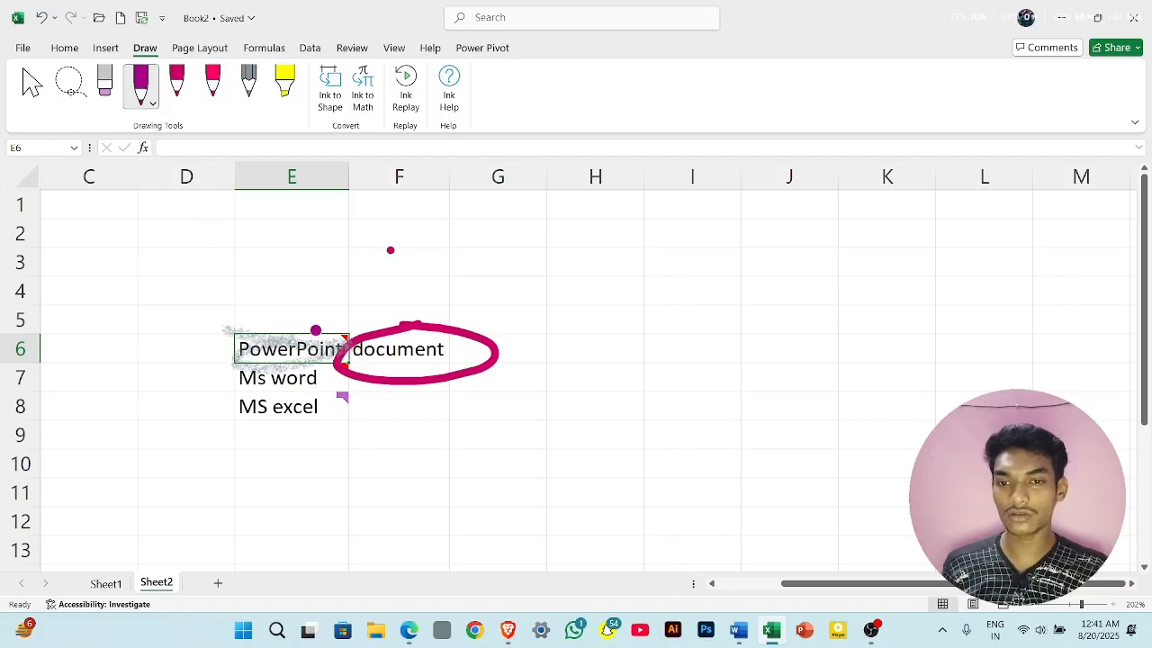
{"action": "mouse_move", "coordinate": [316, 329]}
{"action": "left_mouse_down"}
{"action": "mouse_move", "coordinate": [308, 501]}
{"action": "mouse_move", "coordinate": [376, 356]}
{"action": "left_mouse_up"}
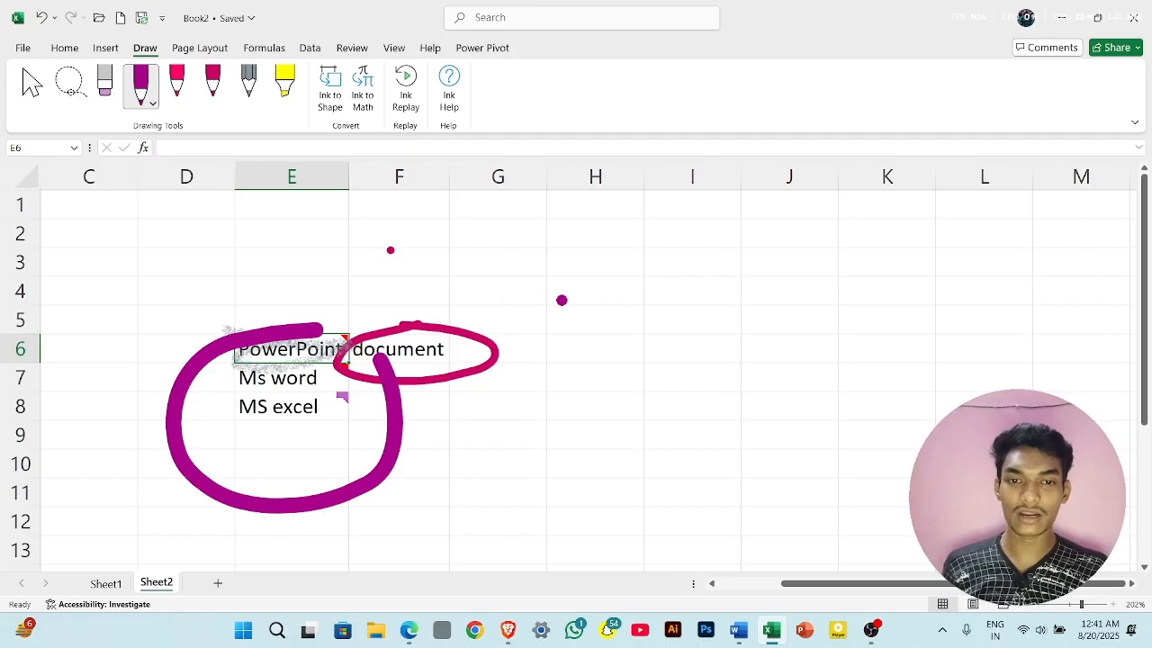
{"action": "mouse_move", "coordinate": [510, 299]}
{"action": "left_mouse_down"}
{"action": "mouse_move", "coordinate": [563, 298]}
{"action": "mouse_move", "coordinate": [586, 419]}
{"action": "left_mouse_up"}
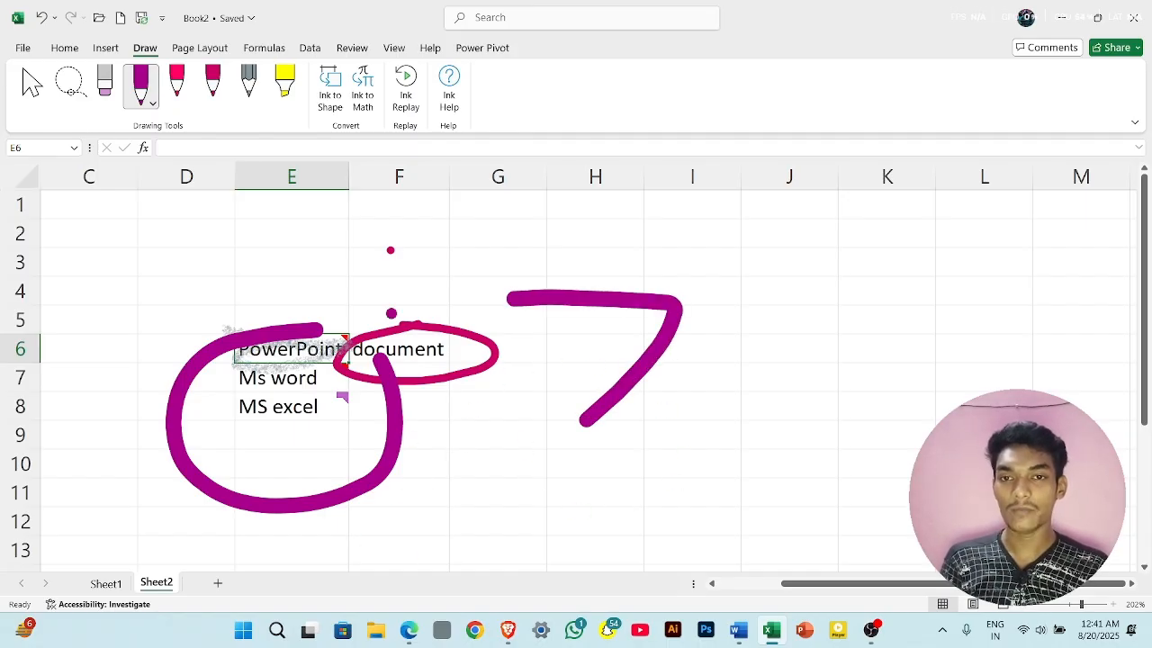
- Hide the ink drawn on Sheet2 and show it again
{"action": "left_click", "coordinate": [352, 48]}
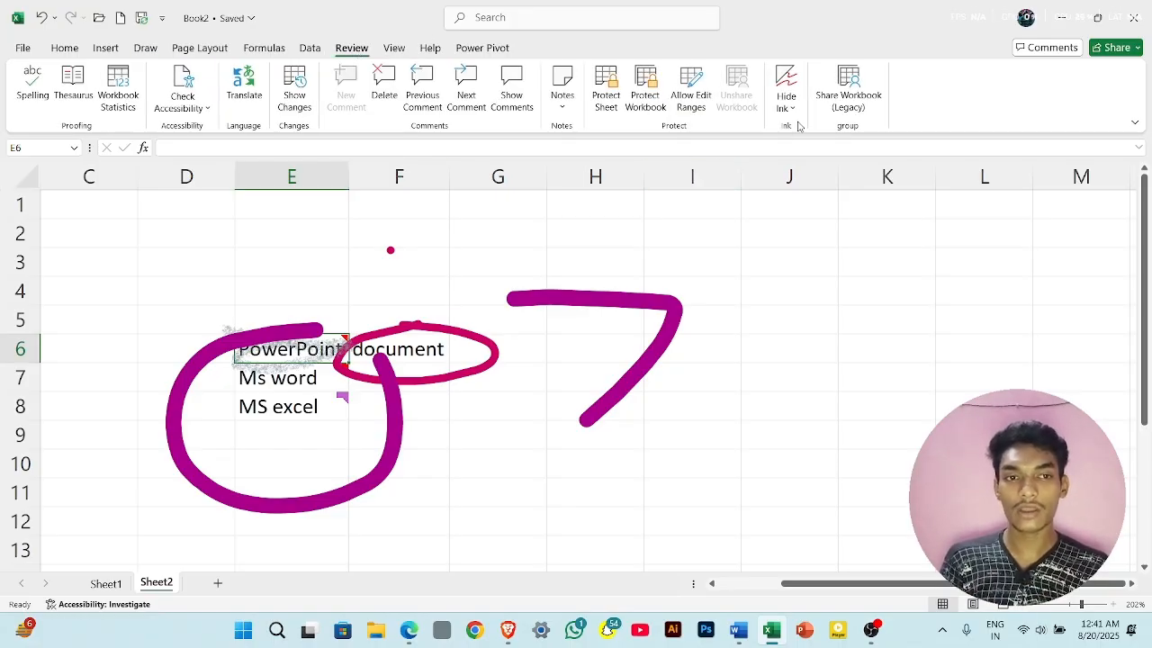
{"action": "left_click", "coordinate": [786, 85]}
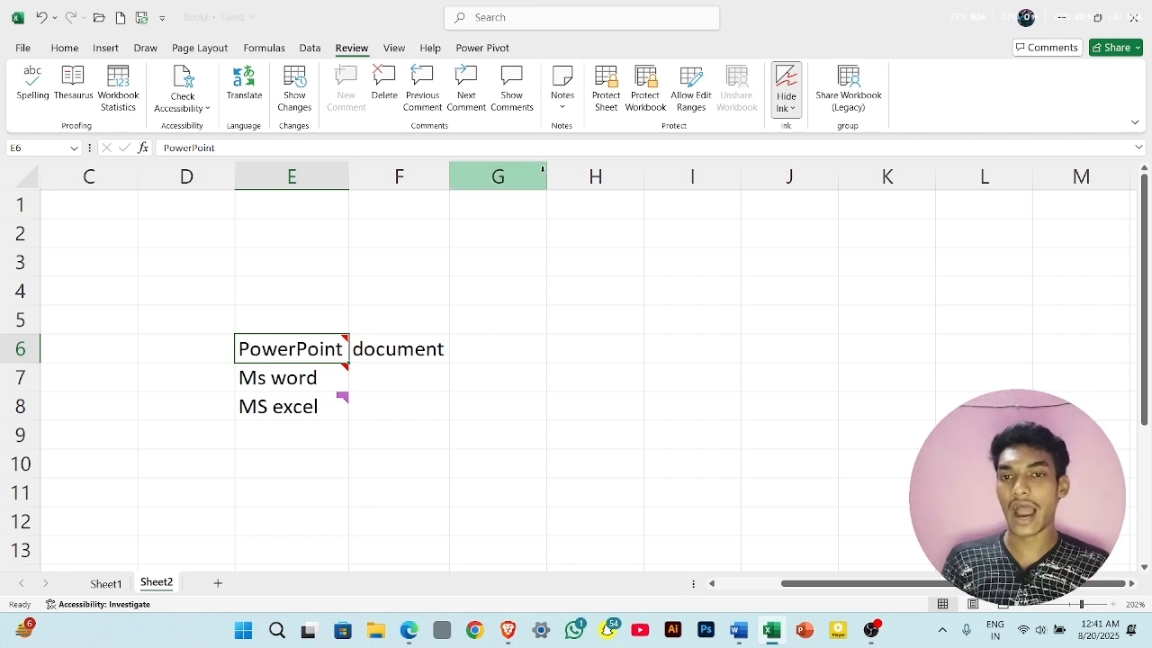
{"action": "left_click", "coordinate": [787, 86]}
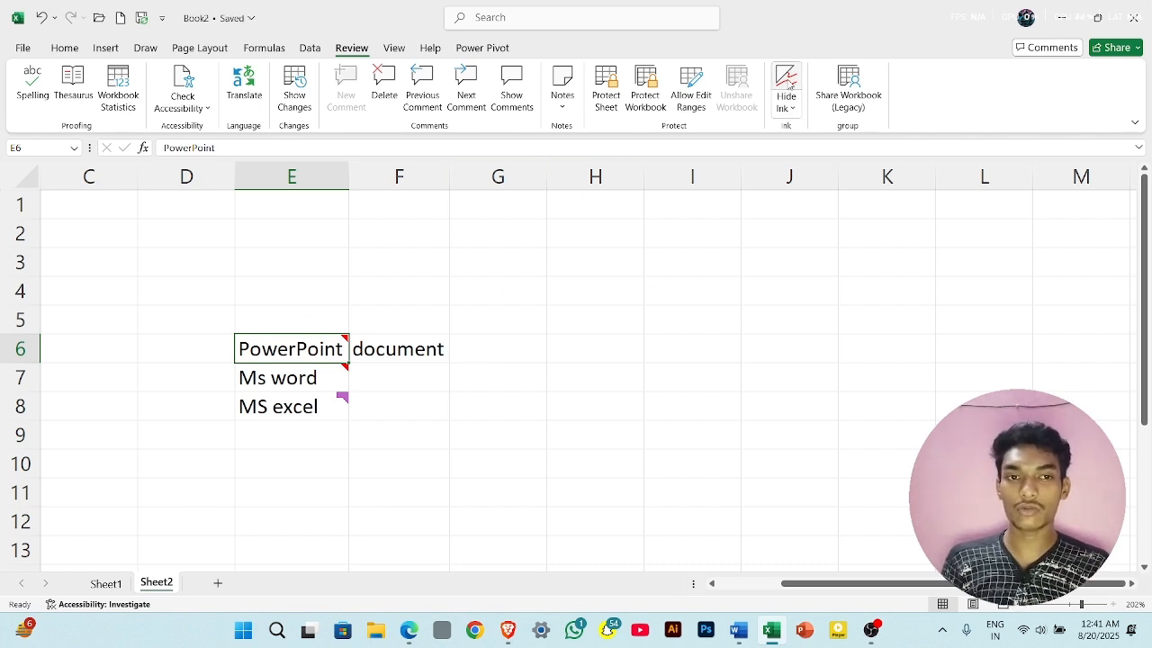
- Delete all ink on Sheet2 and recheck the ink deletion options
{"action": "left_click", "coordinate": [785, 112]}
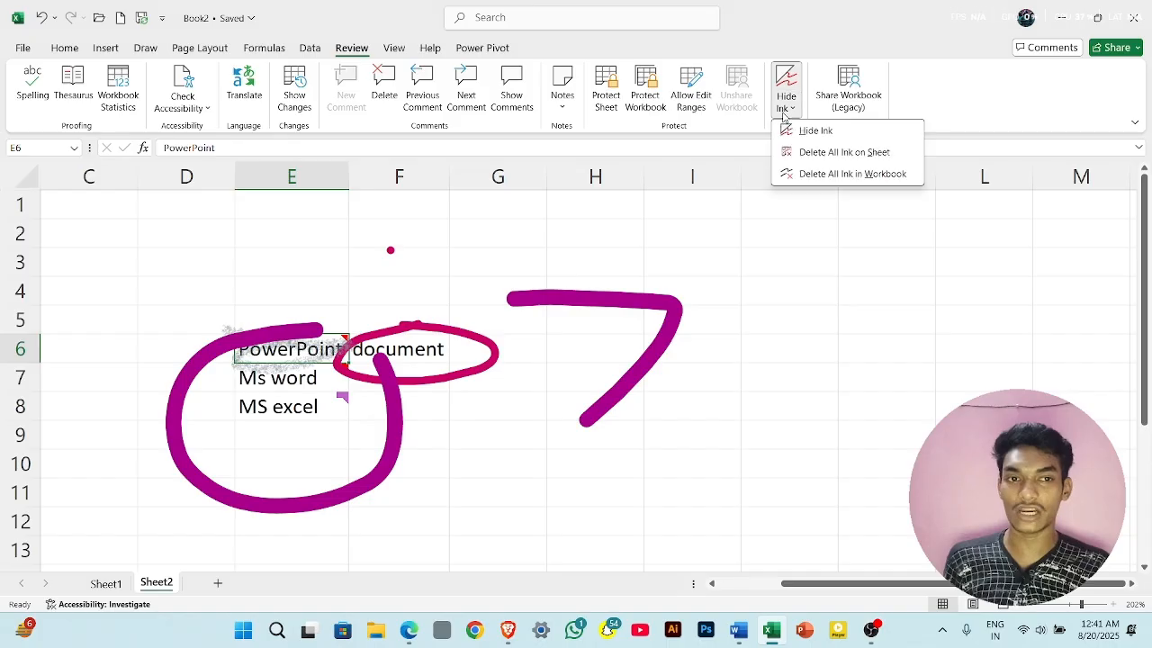
{"action": "left_click", "coordinate": [840, 155]}
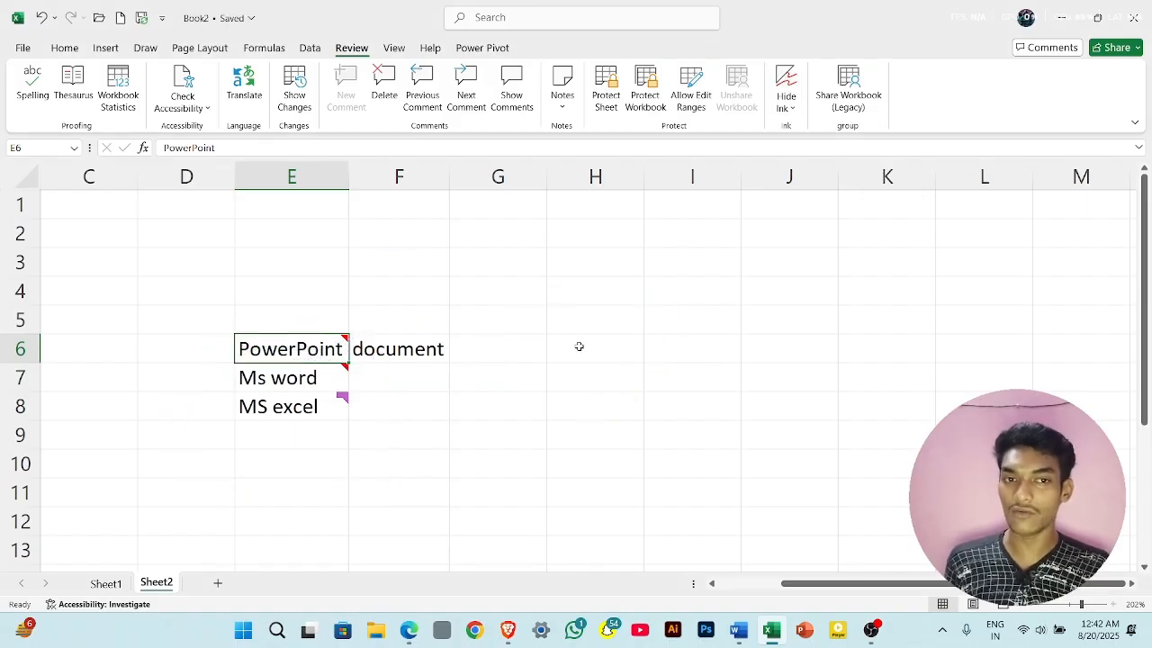
{"action": "left_click", "coordinate": [786, 97]}
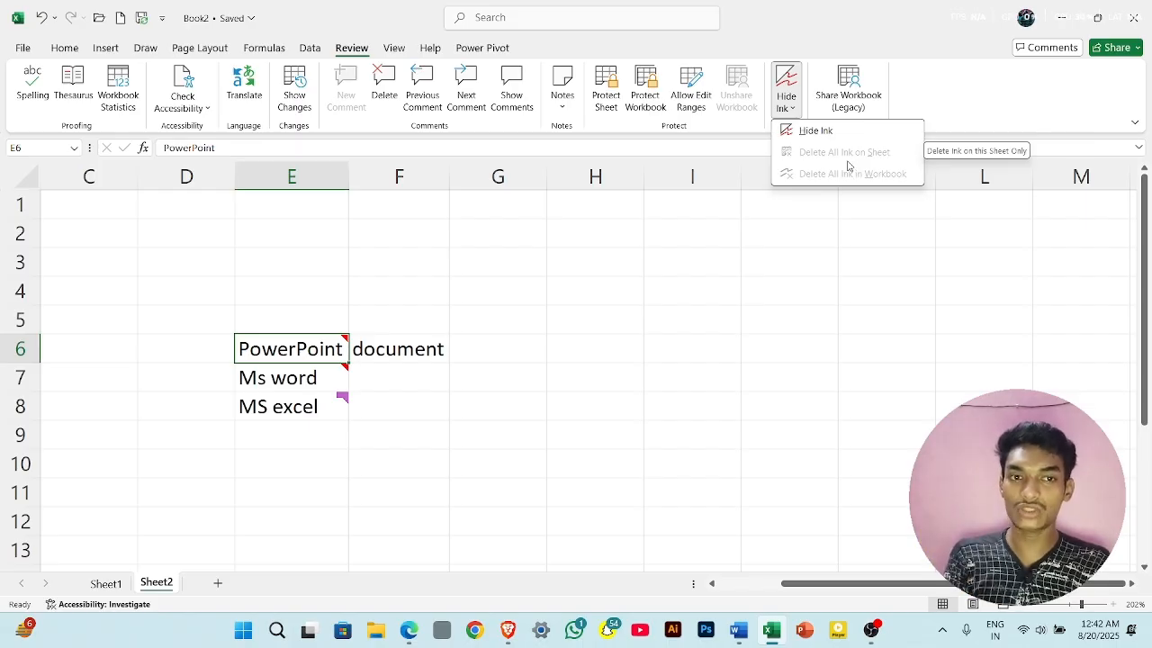
{"action": "left_click", "coordinate": [809, 227]}
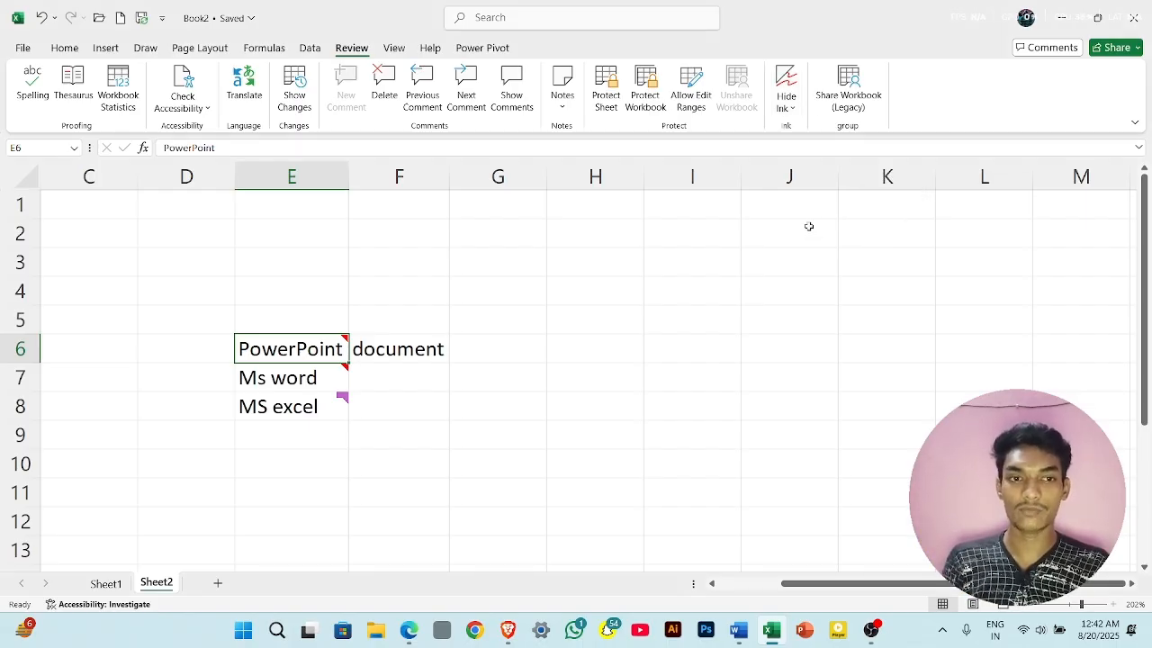